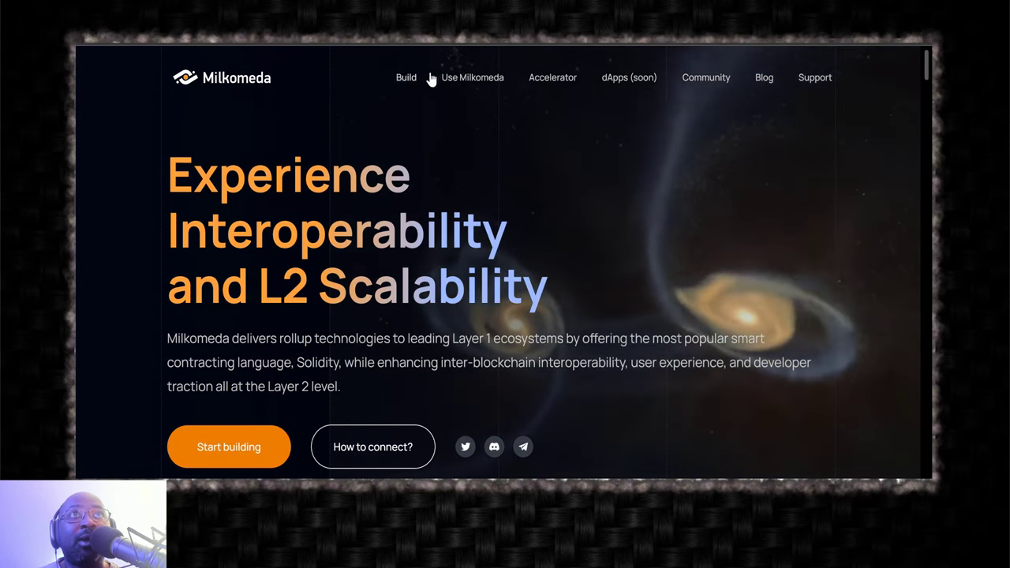
Open Milkomeda's usage documentation and go to the Configuring Flint Wallet page for developers
{"action": "left_click", "coordinate": [438, 77]}
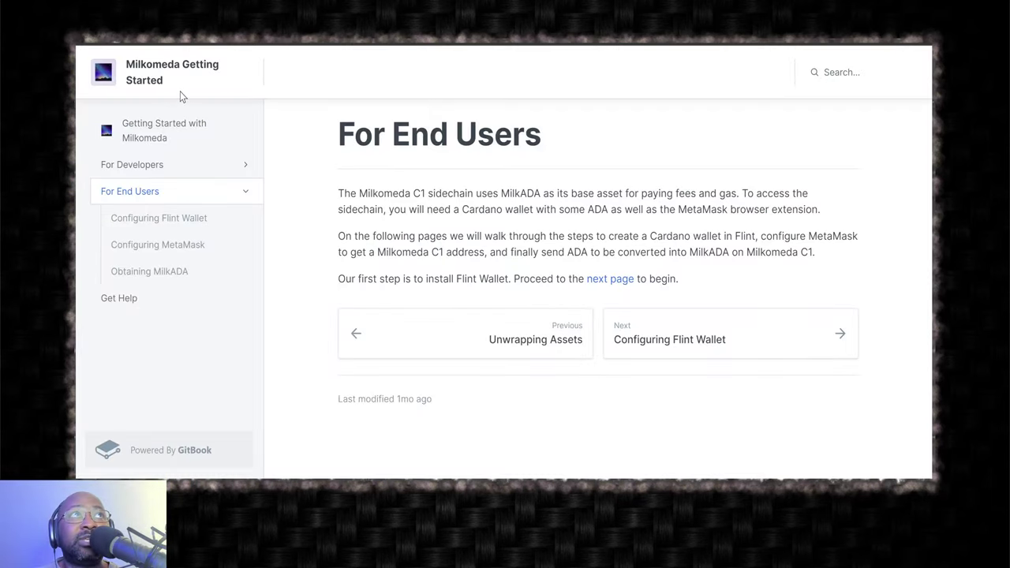
{"action": "left_click", "coordinate": [229, 171]}
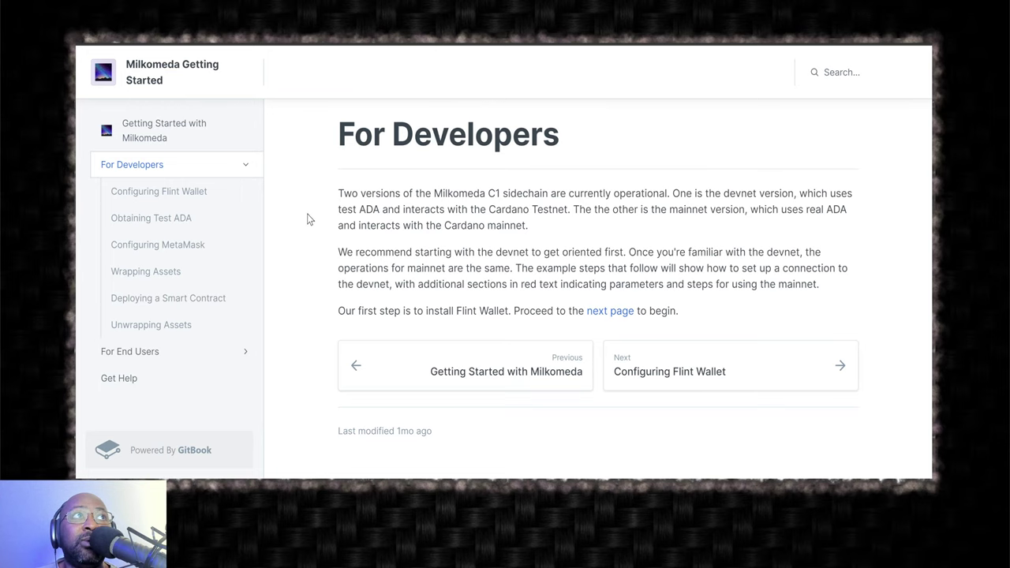
{"action": "left_click", "coordinate": [162, 195]}
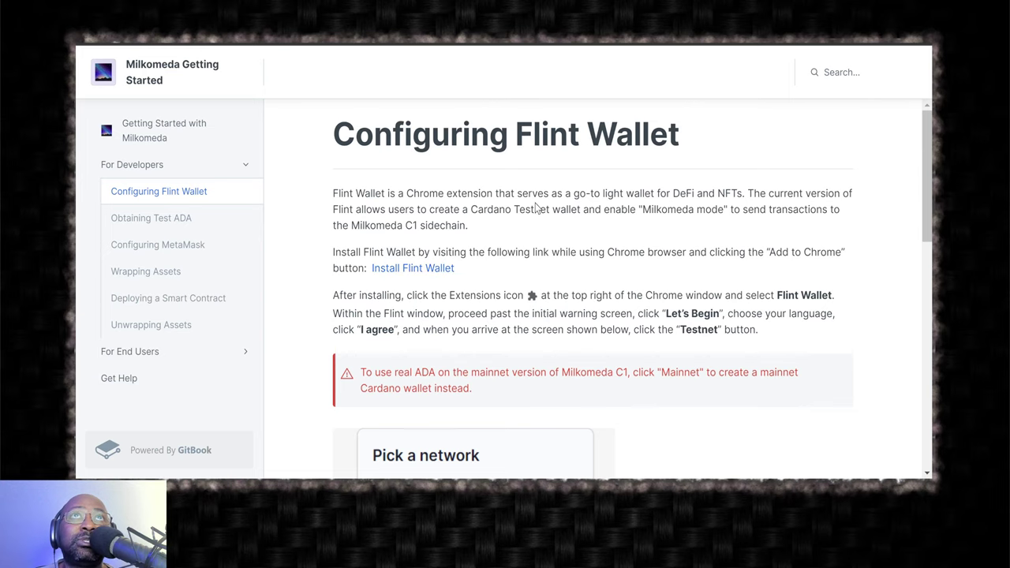
{"action": "scroll", "coordinate": [554, 236], "scroll_direction": "down", "scroll_amount": 4}
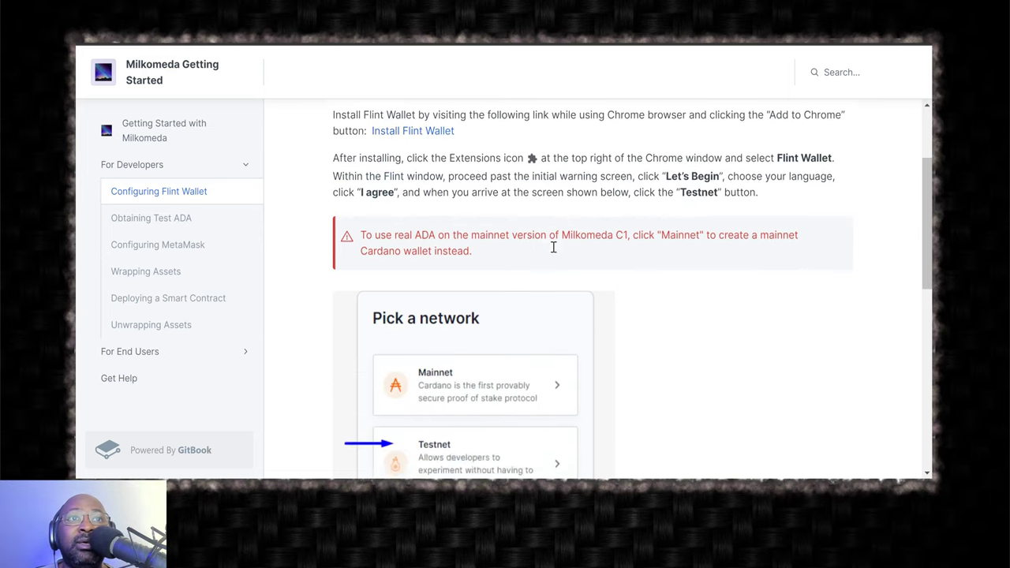
{"action": "scroll", "coordinate": [520, 171], "scroll_direction": "up", "scroll_amount": 3}
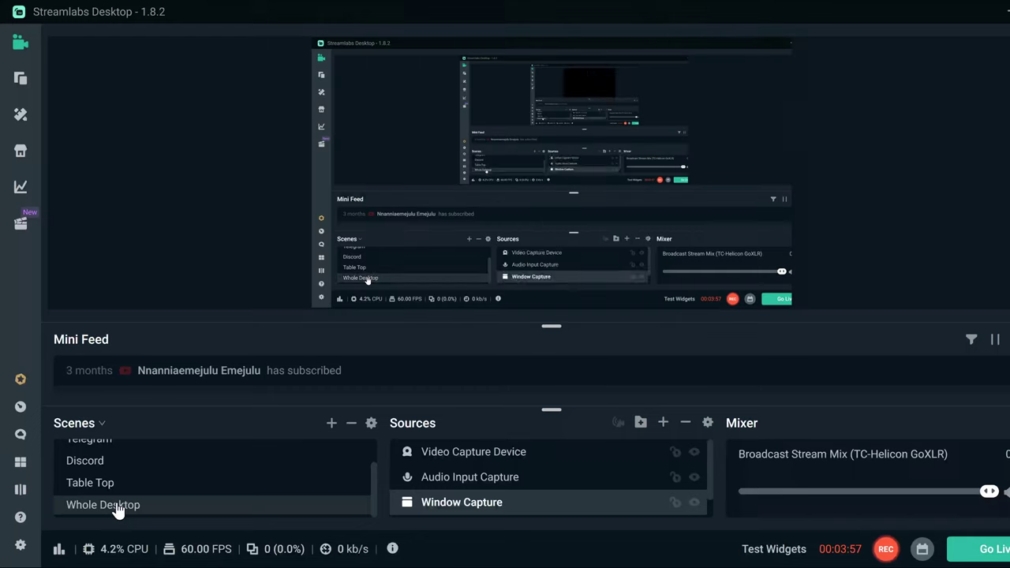
Switch the Streamlabs Desktop scene to Whole Desktop, and check the Flint wallet's balance in Chrome
{"action": "left_click", "coordinate": [103, 505]}
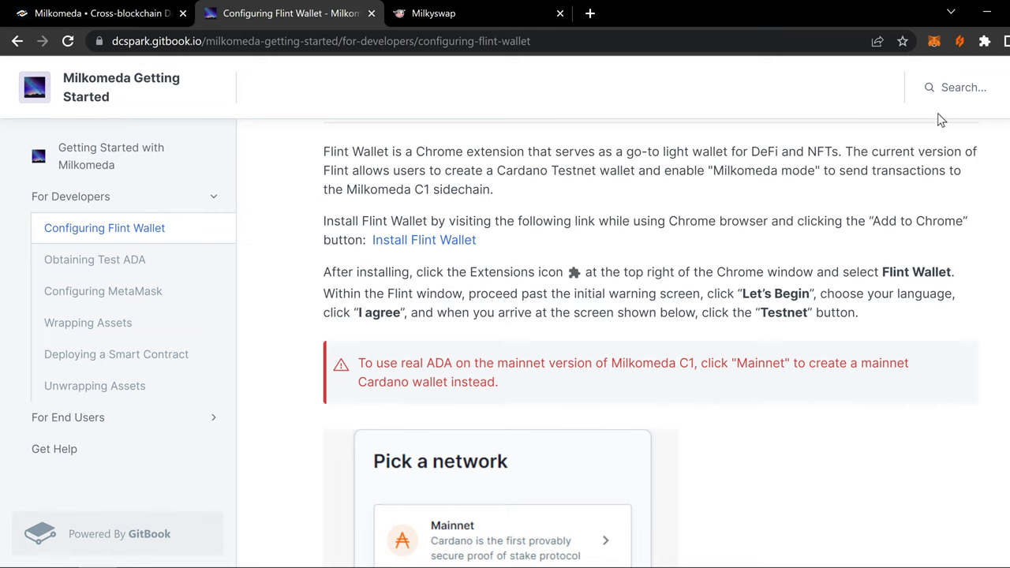
{"action": "left_click", "coordinate": [960, 45]}
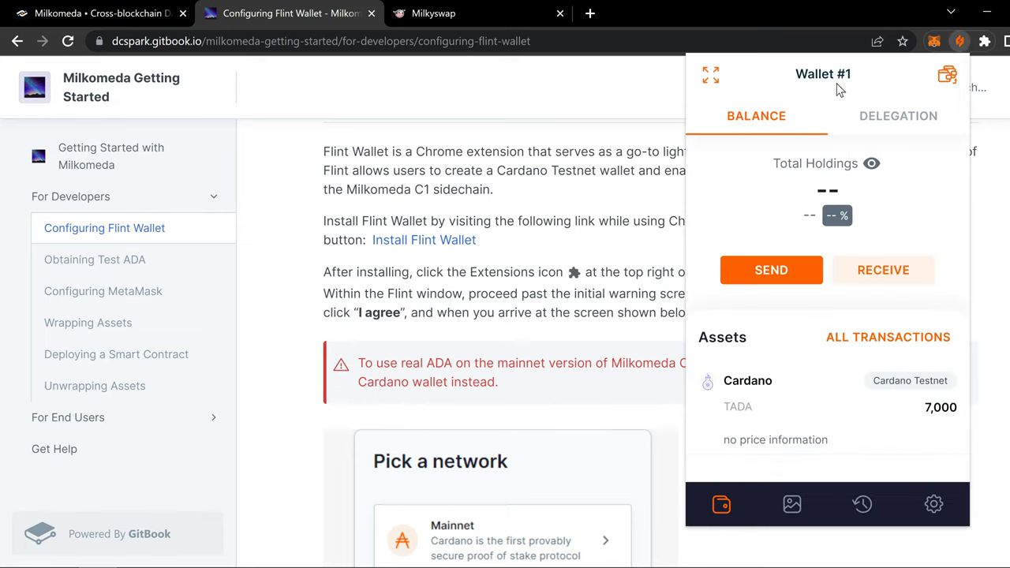
{"action": "left_click", "coordinate": [524, 229]}
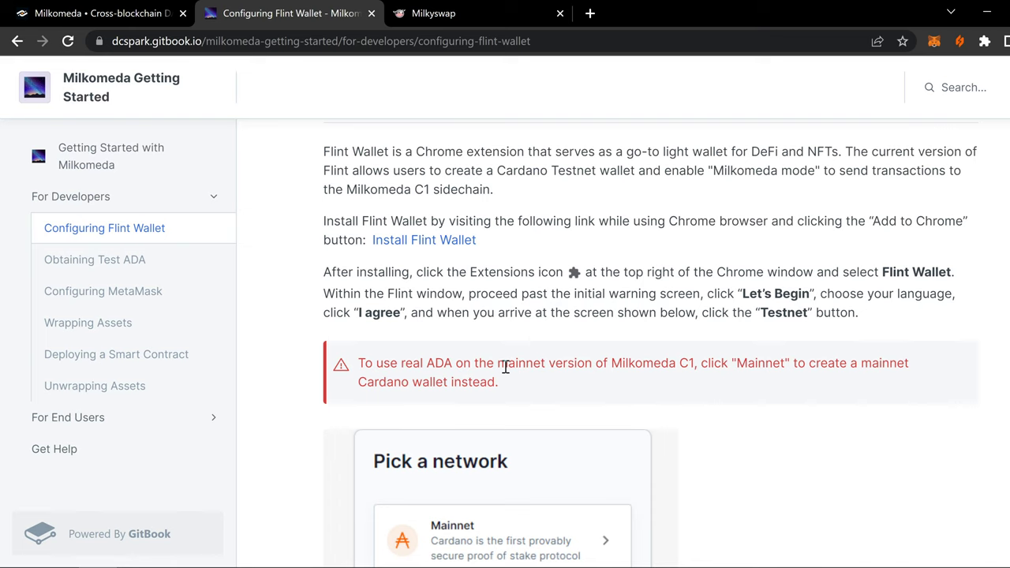
Read the Flint Wallet instructions on picking a network, creating a wallet and confirming the recovery phrase
{"action": "scroll", "coordinate": [505, 366], "scroll_direction": "down", "scroll_amount": 2}
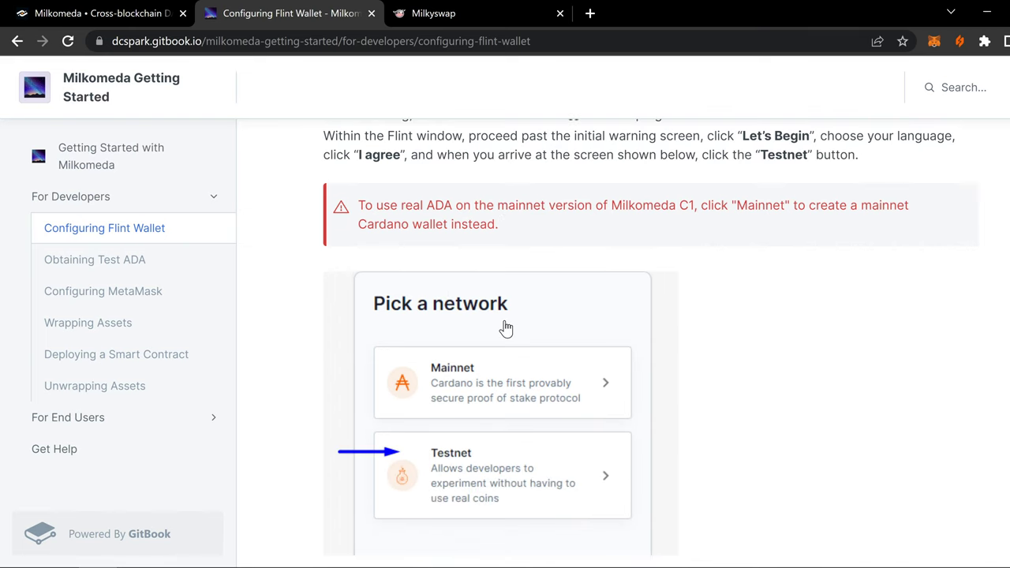
{"action": "scroll", "coordinate": [505, 327], "scroll_direction": "down", "scroll_amount": 1}
{"action": "scroll", "coordinate": [473, 398], "scroll_direction": "down", "scroll_amount": 3}
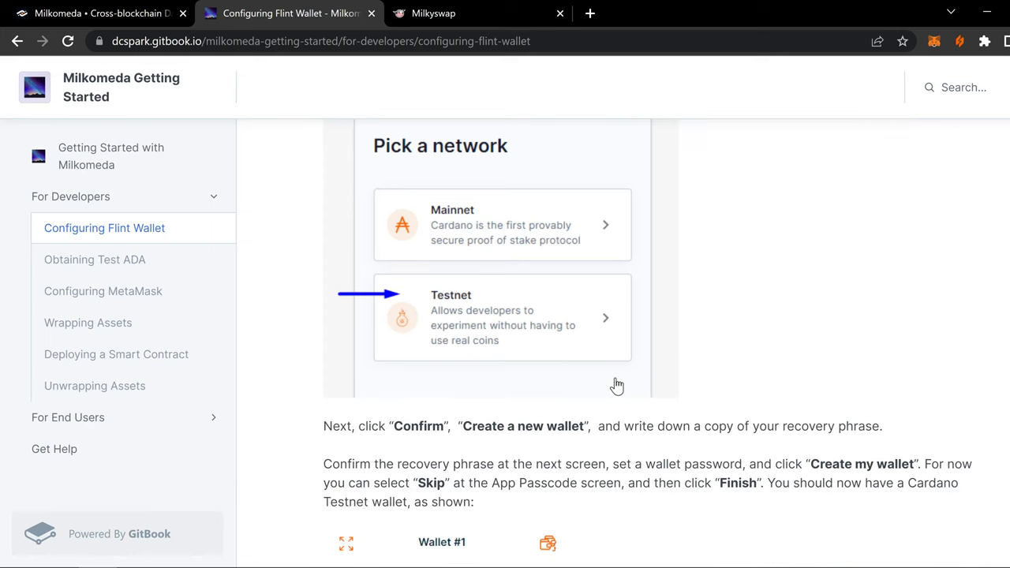
{"action": "scroll", "coordinate": [509, 298], "scroll_direction": "down", "scroll_amount": 1}
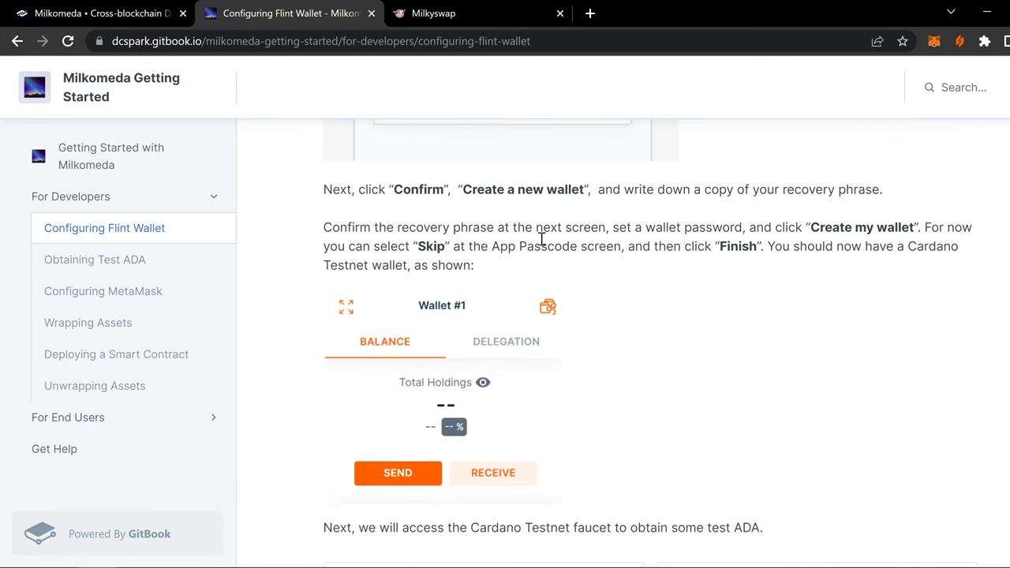
{"action": "scroll", "coordinate": [541, 238], "scroll_direction": "down", "scroll_amount": 1}
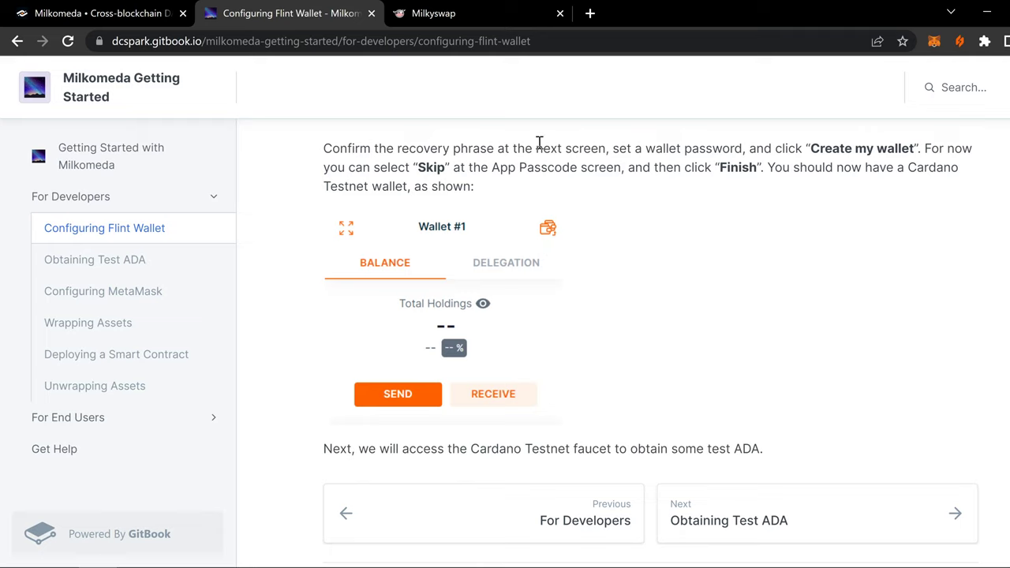
{"action": "scroll", "coordinate": [629, 336], "scroll_direction": "up", "scroll_amount": 10}
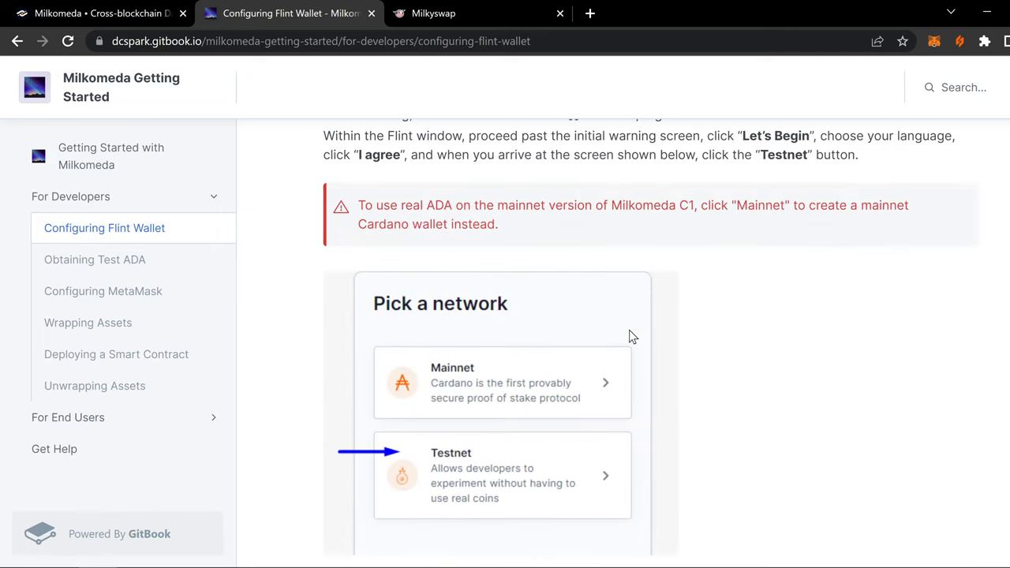
{"action": "scroll", "coordinate": [646, 316], "scroll_direction": "down", "scroll_amount": 12}
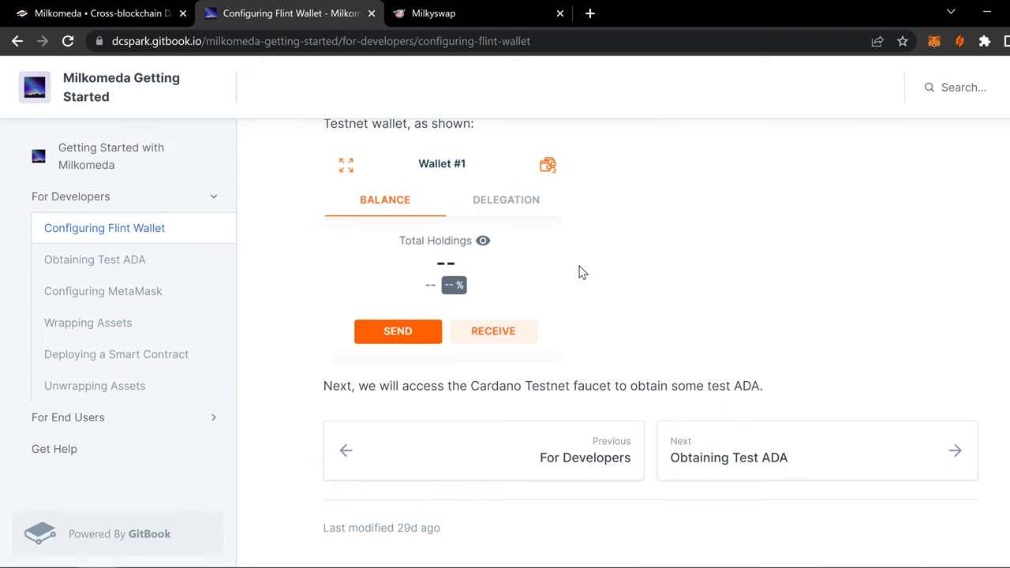
Open the Obtaining Test ADA guide and read it as far as the Cardano Testnet Faucet link
{"action": "left_click", "coordinate": [705, 461]}
{"action": "scroll", "coordinate": [553, 388], "scroll_direction": "down", "scroll_amount": 3}
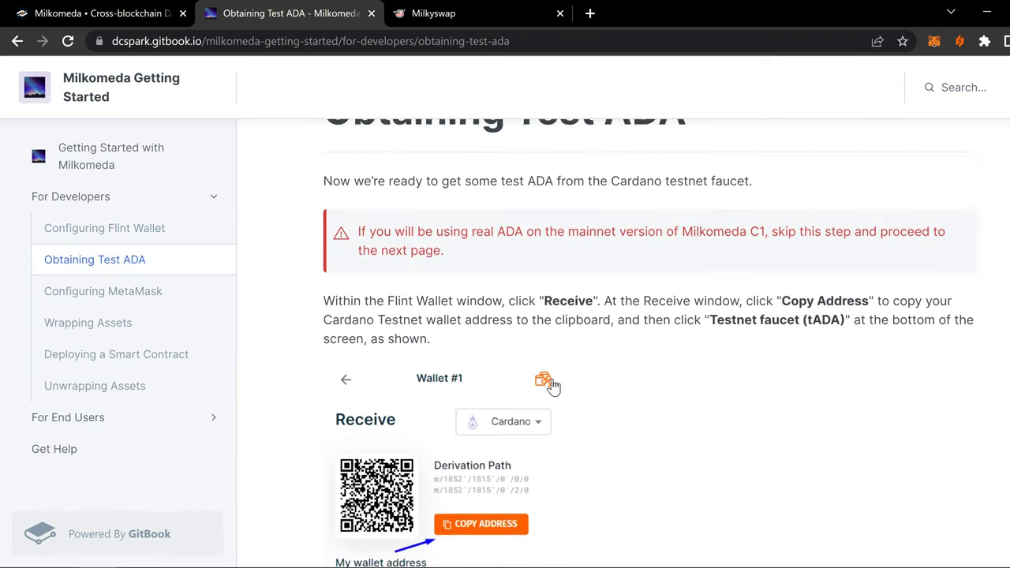
{"action": "scroll", "coordinate": [629, 352], "scroll_direction": "down", "scroll_amount": 5}
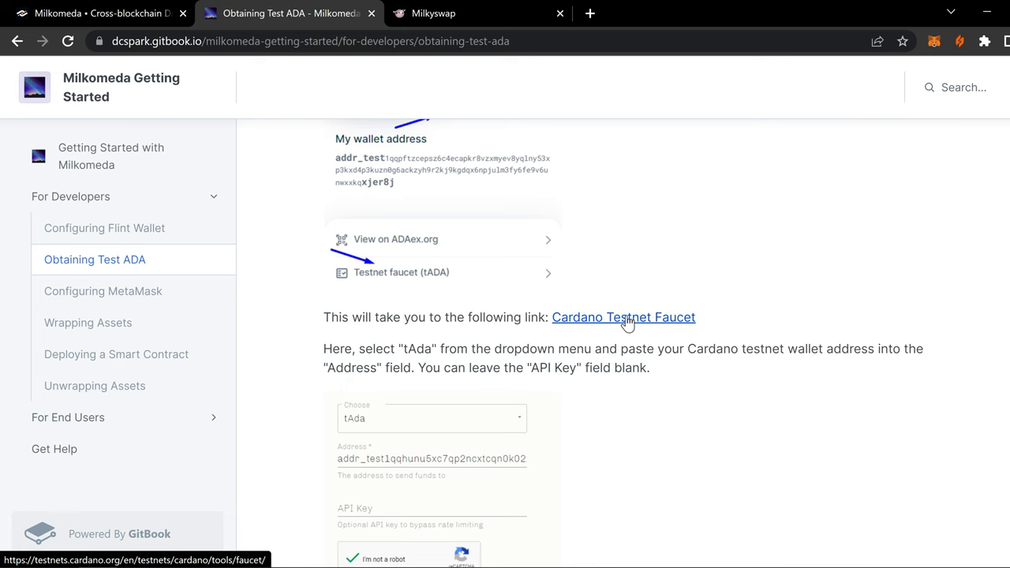
Open the Cardano Testnet Faucet from the guide and choose tAda as the funds to request
{"action": "left_click", "coordinate": [628, 319]}
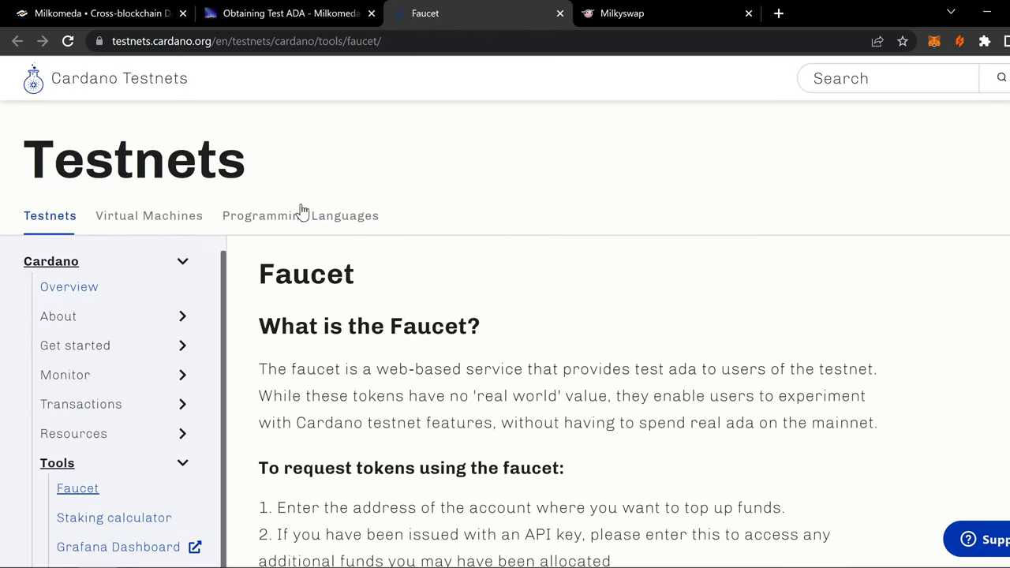
{"action": "scroll", "coordinate": [347, 252], "scroll_direction": "down", "scroll_amount": 7}
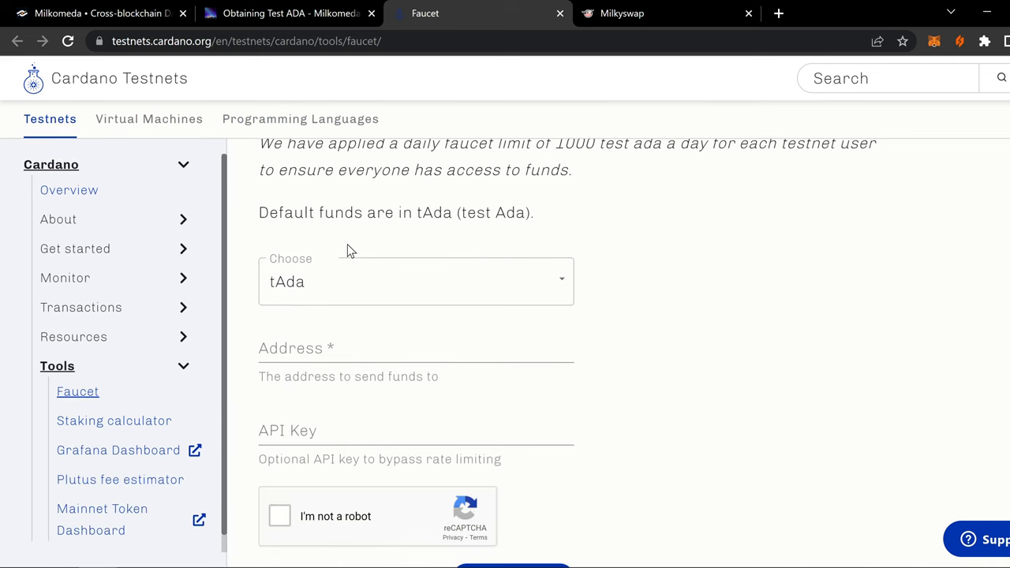
{"action": "left_click", "coordinate": [347, 286]}
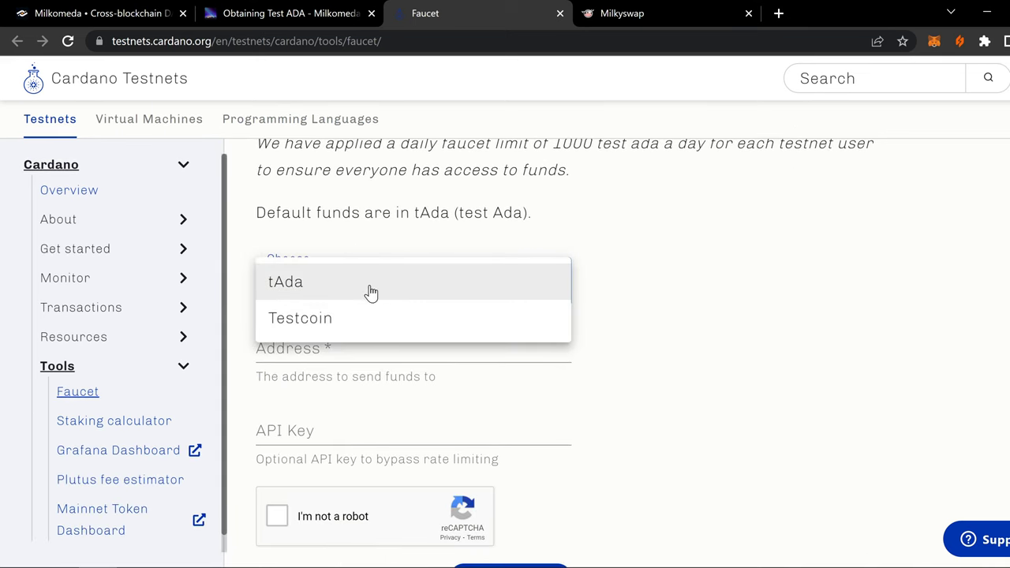
{"action": "left_click", "coordinate": [536, 281]}
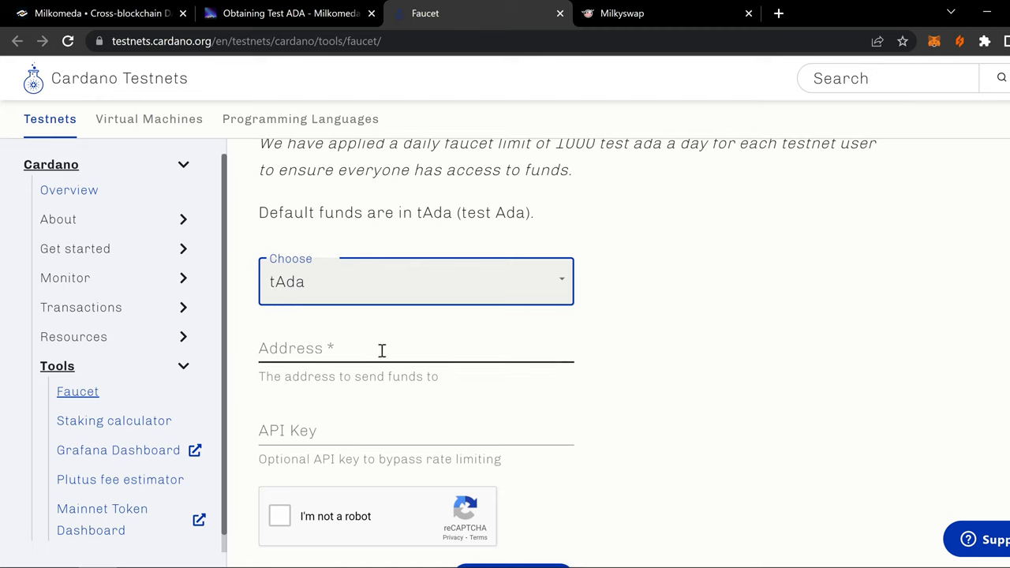
Copy the Cardano receiving address from the Flint wallet and paste it into the faucet's Address field
{"action": "left_click", "coordinate": [961, 44]}
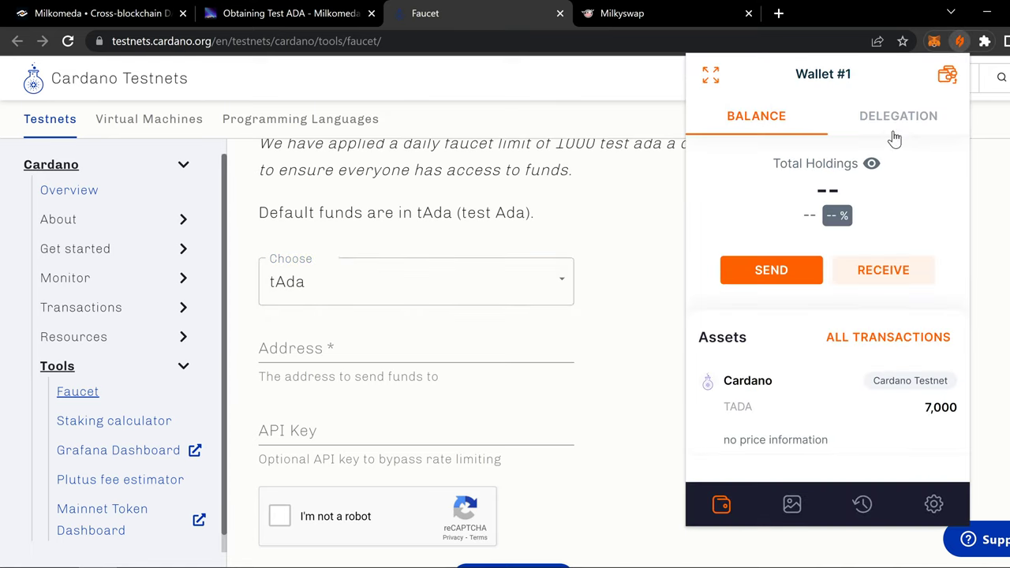
{"action": "left_click", "coordinate": [872, 268]}
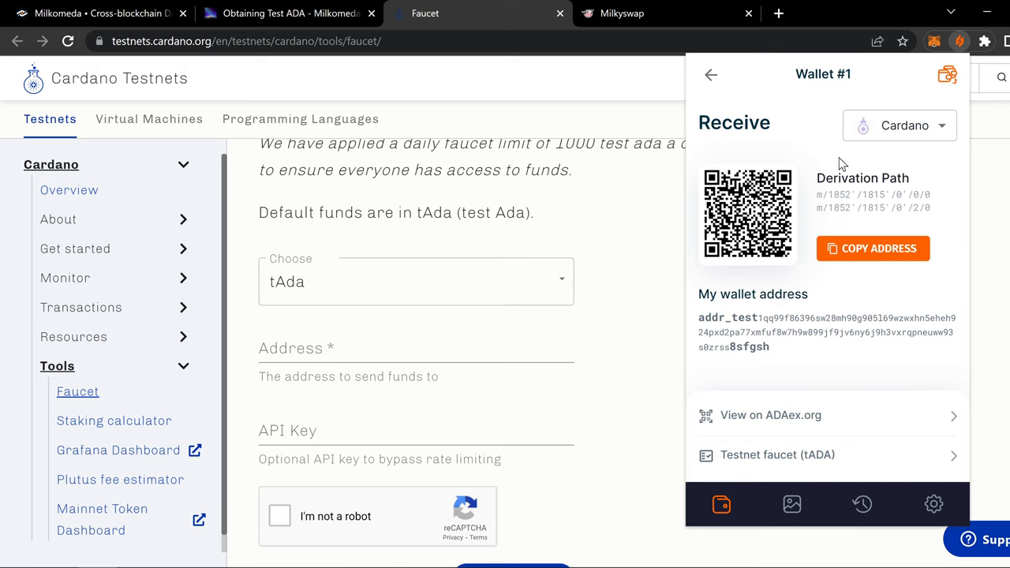
{"action": "left_click", "coordinate": [868, 256]}
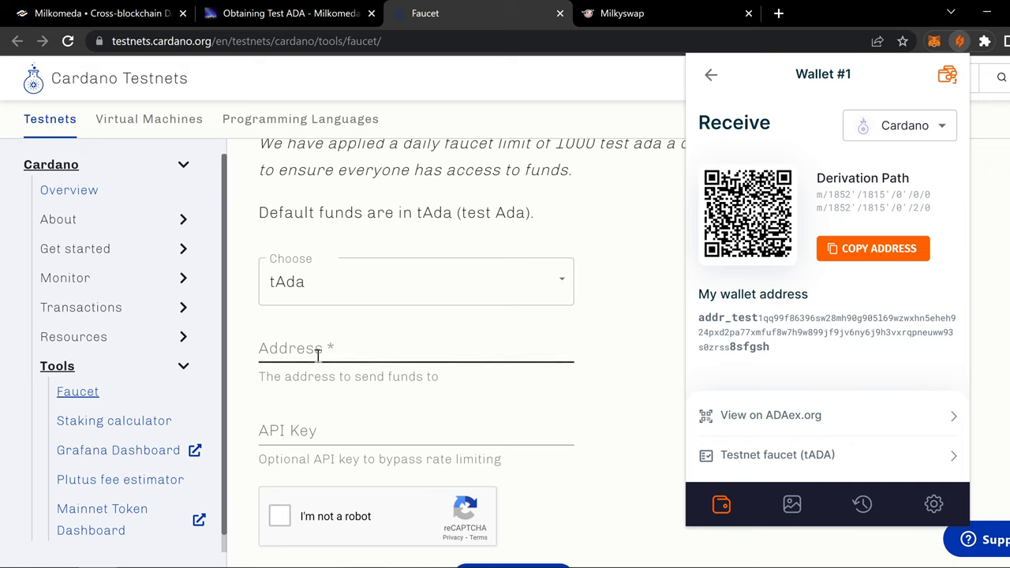
{"action": "left_click", "coordinate": [711, 75]}
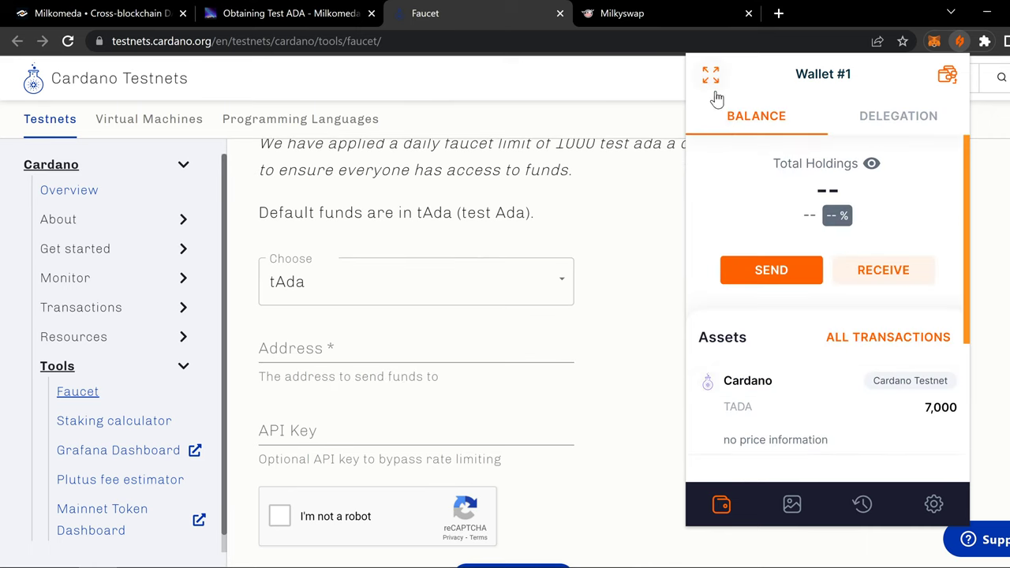
{"action": "left_click", "coordinate": [338, 360]}
{"action": "right_click", "coordinate": [284, 345]}
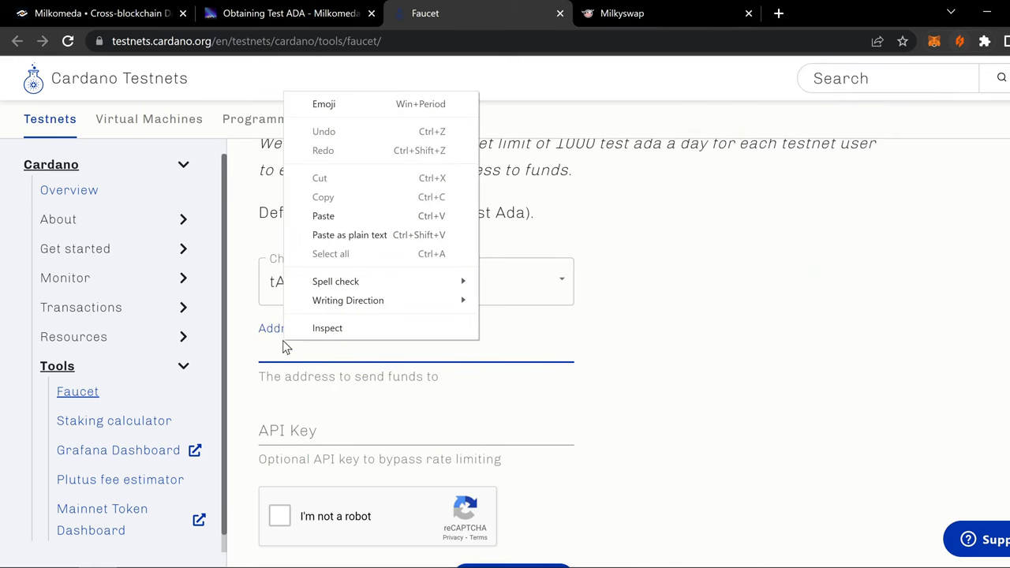
{"action": "left_click", "coordinate": [341, 234]}
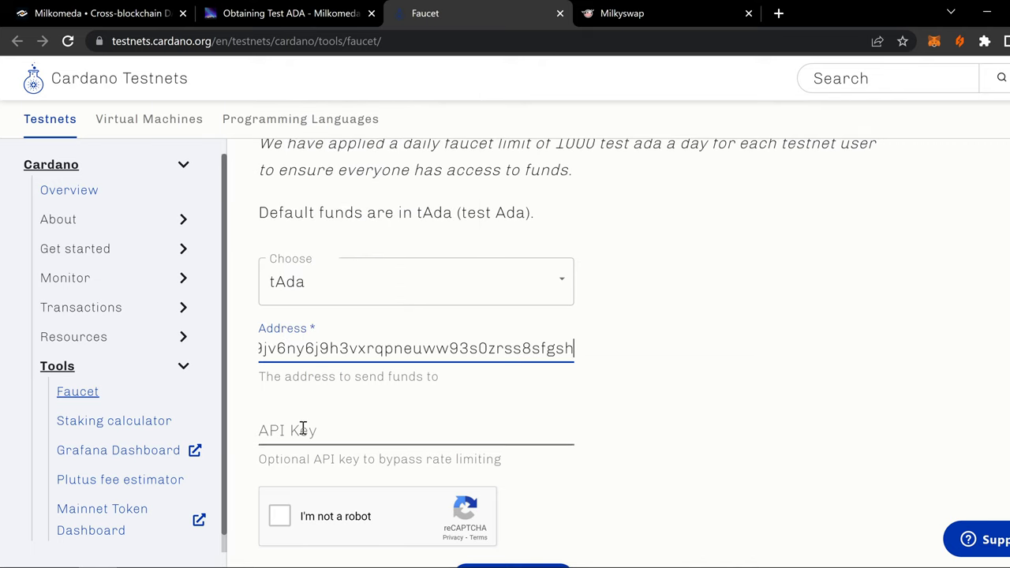
Complete the reCAPTCHA check, request the tAda funds from the faucet and review its response
{"action": "left_click", "coordinate": [281, 516]}
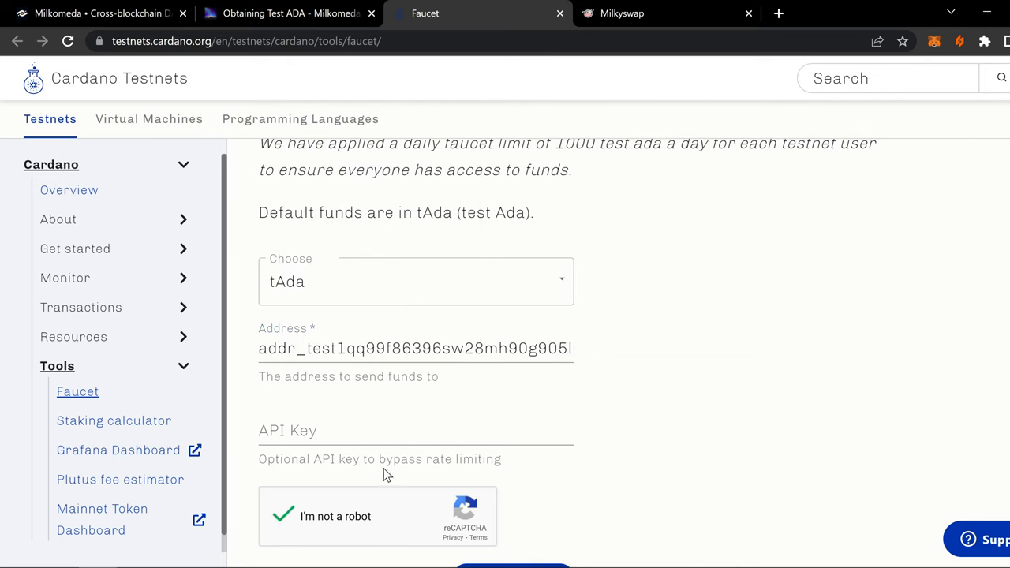
{"action": "scroll", "coordinate": [405, 461], "scroll_direction": "down", "scroll_amount": 2}
{"action": "left_click", "coordinate": [514, 432]}
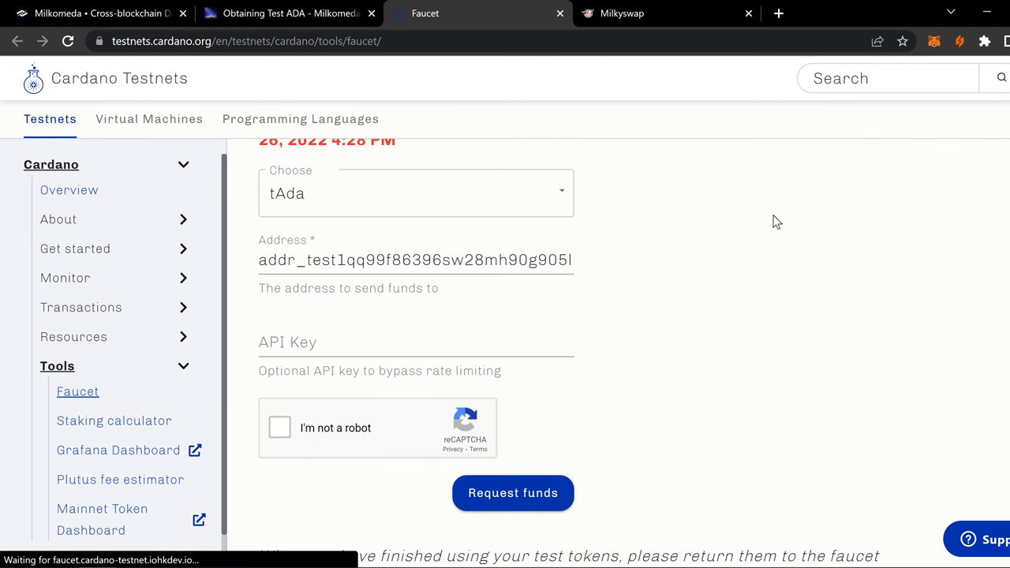
{"action": "scroll", "coordinate": [424, 374], "scroll_direction": "up", "scroll_amount": 3}
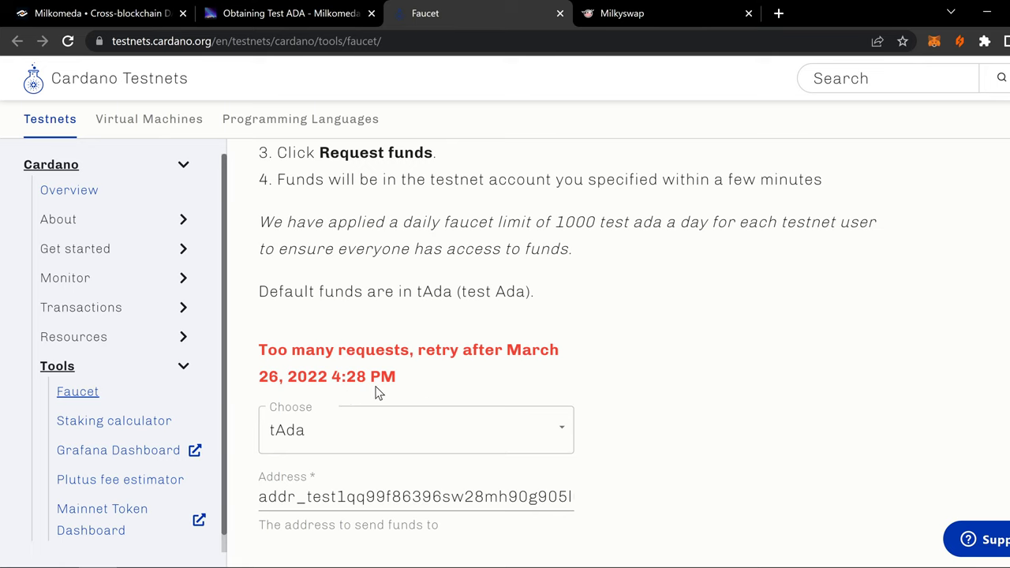
{"action": "scroll", "coordinate": [613, 377], "scroll_direction": "down", "scroll_amount": 2}
{"action": "scroll", "coordinate": [442, 245], "scroll_direction": "up", "scroll_amount": 3}
{"action": "scroll", "coordinate": [272, 432], "scroll_direction": "down", "scroll_amount": 1}
{"action": "scroll", "coordinate": [756, 293], "scroll_direction": "up", "scroll_amount": 7}
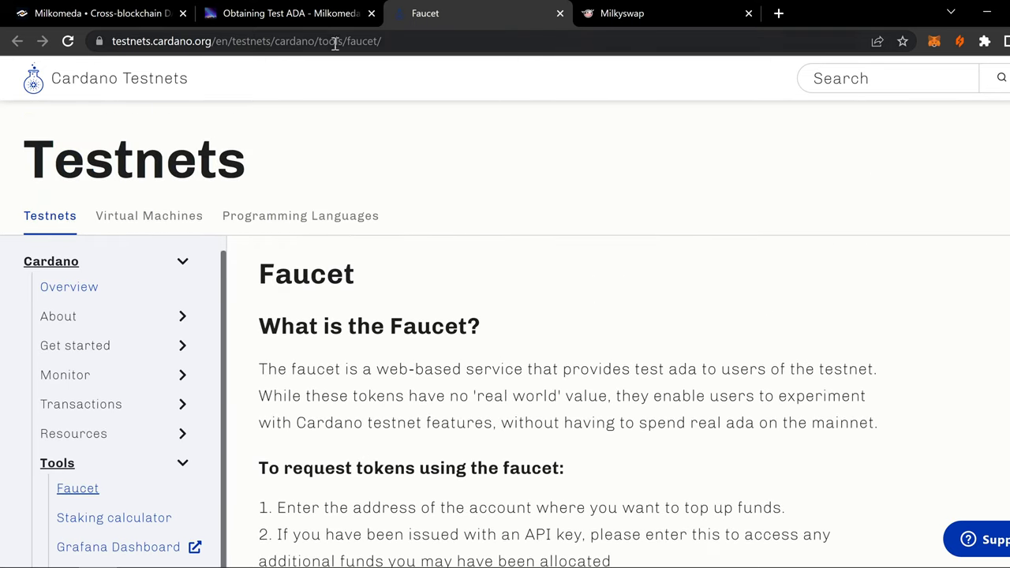
Return to the Milkomeda guide, open the Configuring MetaMask page and read its installation and wallet setup instructions
{"action": "left_click", "coordinate": [314, 18]}
{"action": "scroll", "coordinate": [636, 291], "scroll_direction": "down", "scroll_amount": 9}
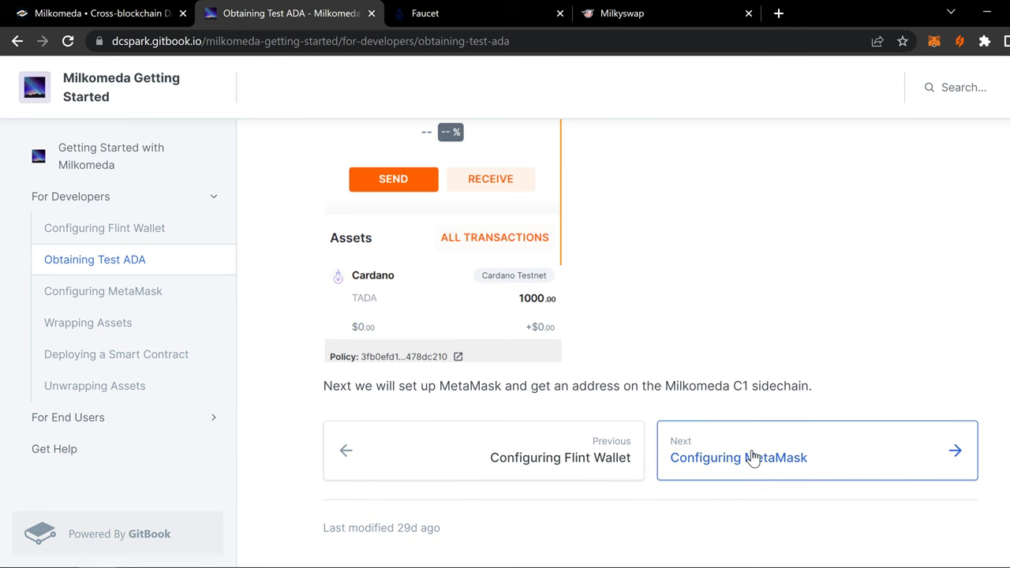
{"action": "left_click", "coordinate": [753, 459]}
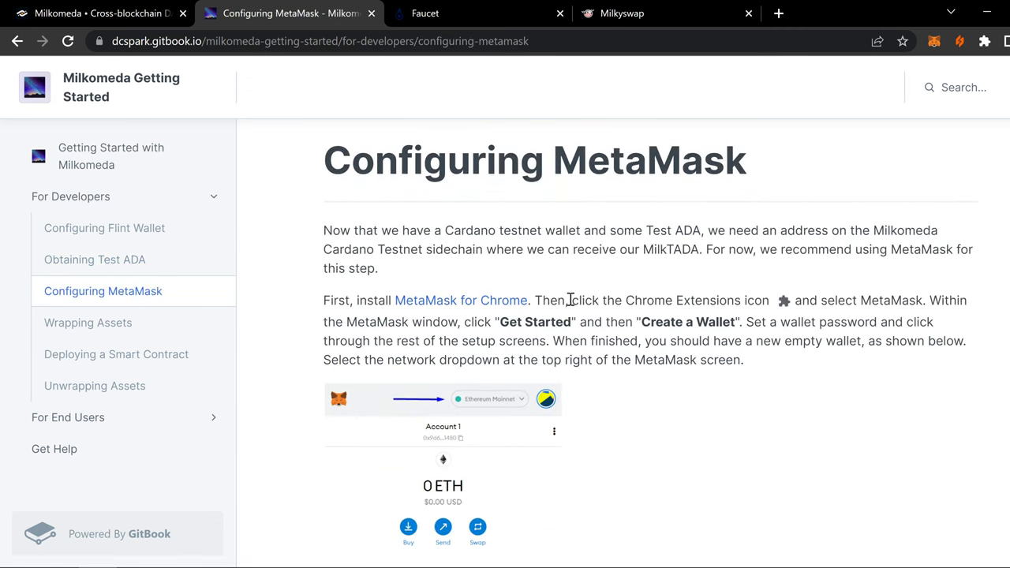
{"action": "scroll", "coordinate": [642, 317], "scroll_direction": "down", "scroll_amount": 2}
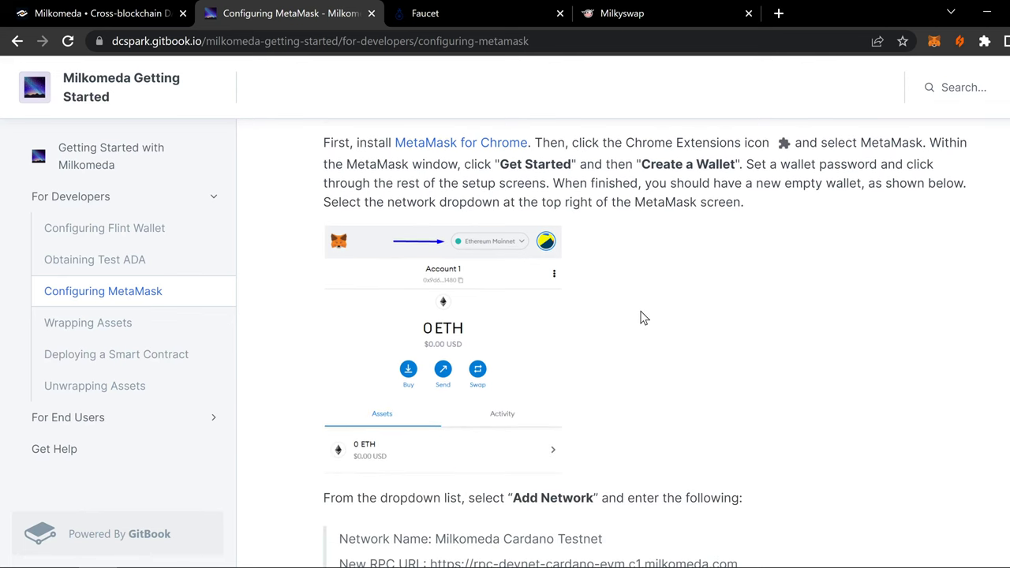
{"action": "scroll", "coordinate": [641, 318], "scroll_direction": "up", "scroll_amount": 2}
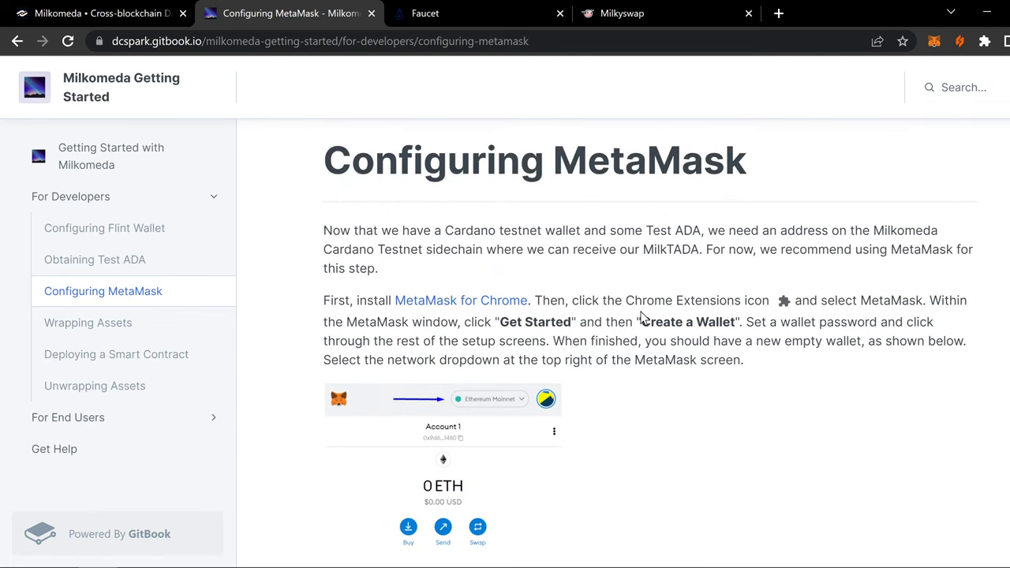
{"action": "scroll", "coordinate": [641, 317], "scroll_direction": "down", "scroll_amount": 2}
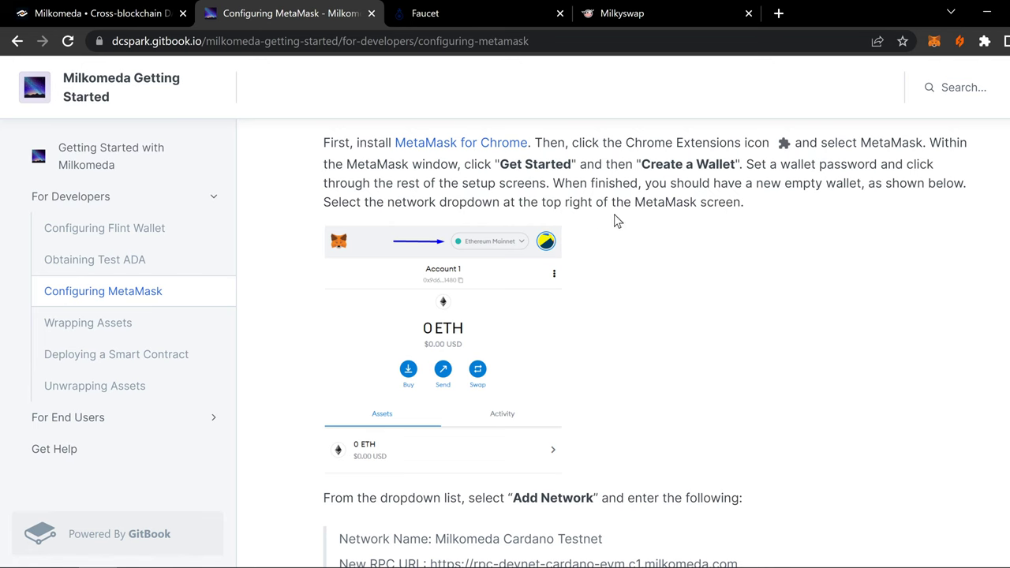
Read the guide's network parameters and open MetaMask's form for adding a custom network
{"action": "scroll", "coordinate": [612, 225], "scroll_direction": "down", "scroll_amount": 1}
{"action": "scroll", "coordinate": [609, 227], "scroll_direction": "down", "scroll_amount": 1}
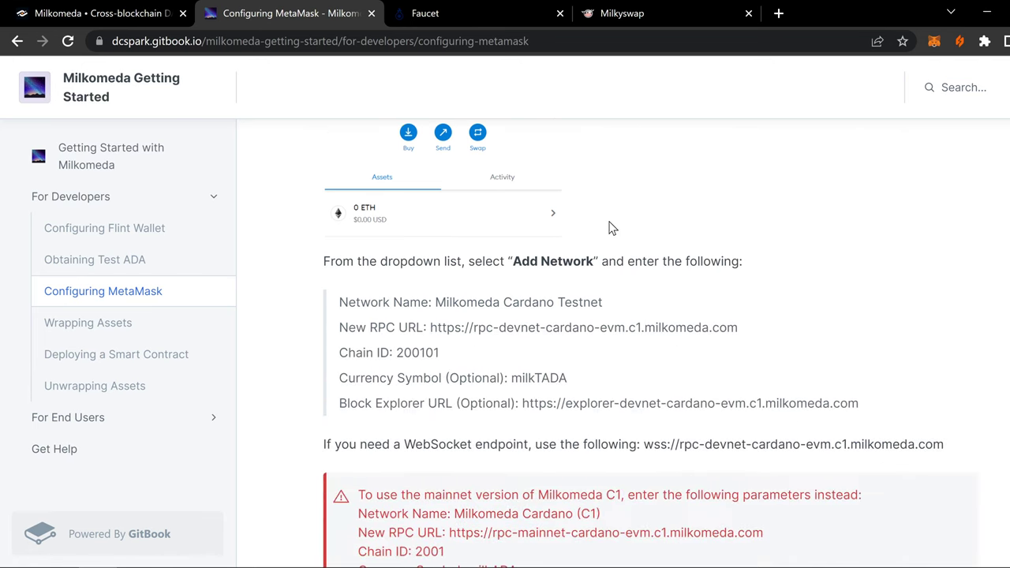
{"action": "scroll", "coordinate": [612, 228], "scroll_direction": "up", "scroll_amount": 2}
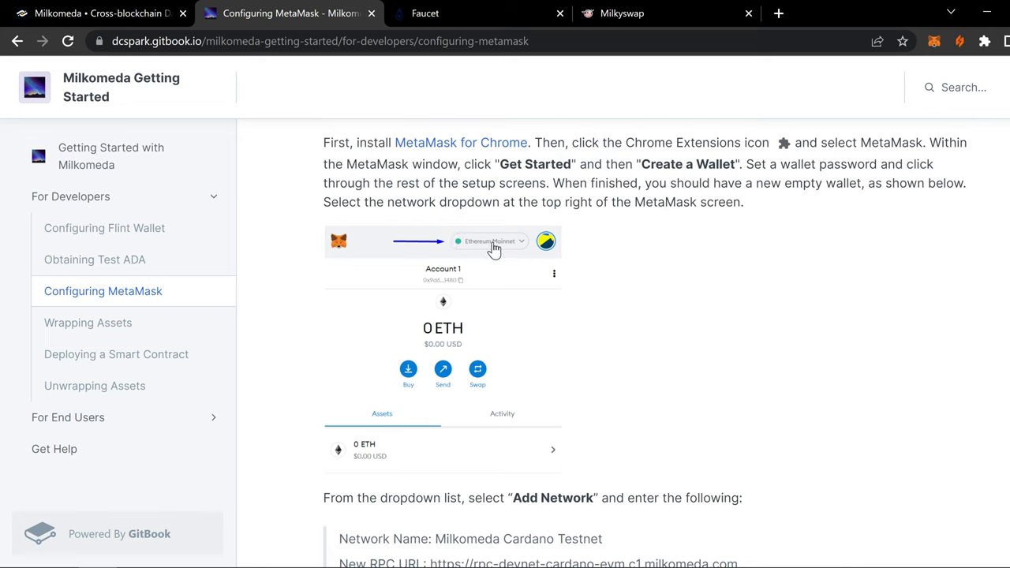
{"action": "left_click", "coordinate": [934, 43]}
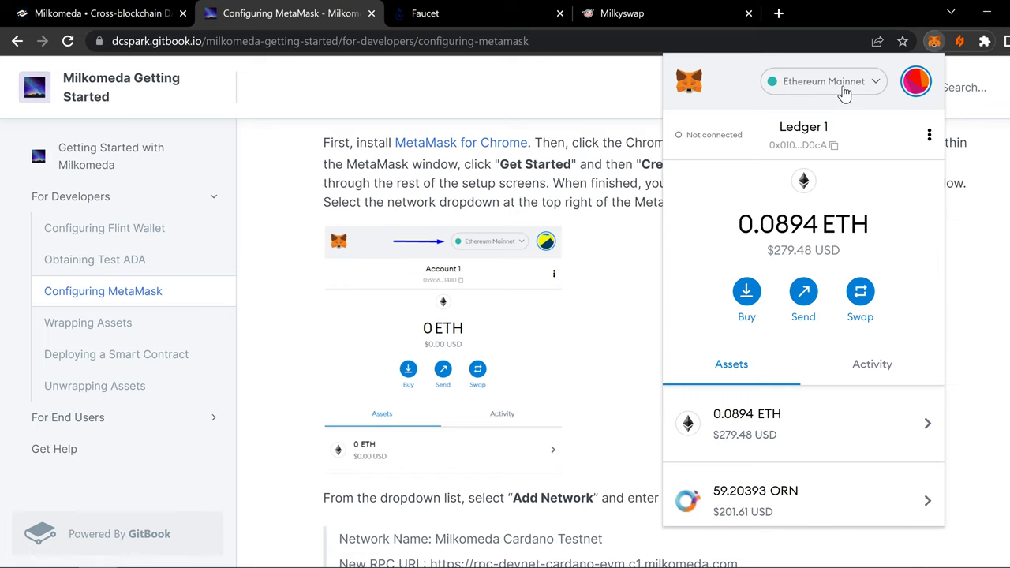
{"action": "left_click", "coordinate": [851, 87]}
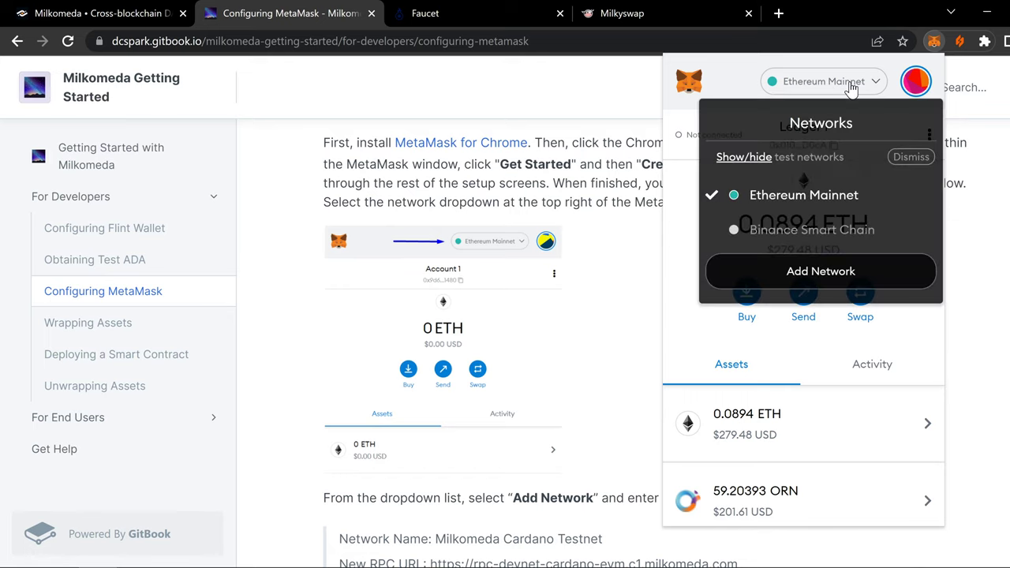
{"action": "left_click", "coordinate": [833, 278]}
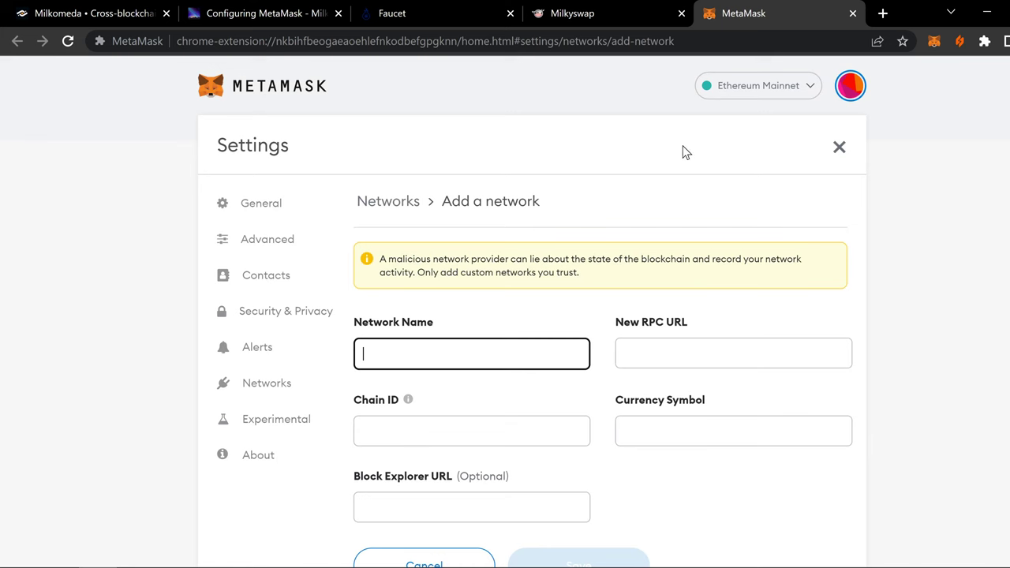
{"action": "scroll", "coordinate": [552, 301], "scroll_direction": "down", "scroll_amount": 1}
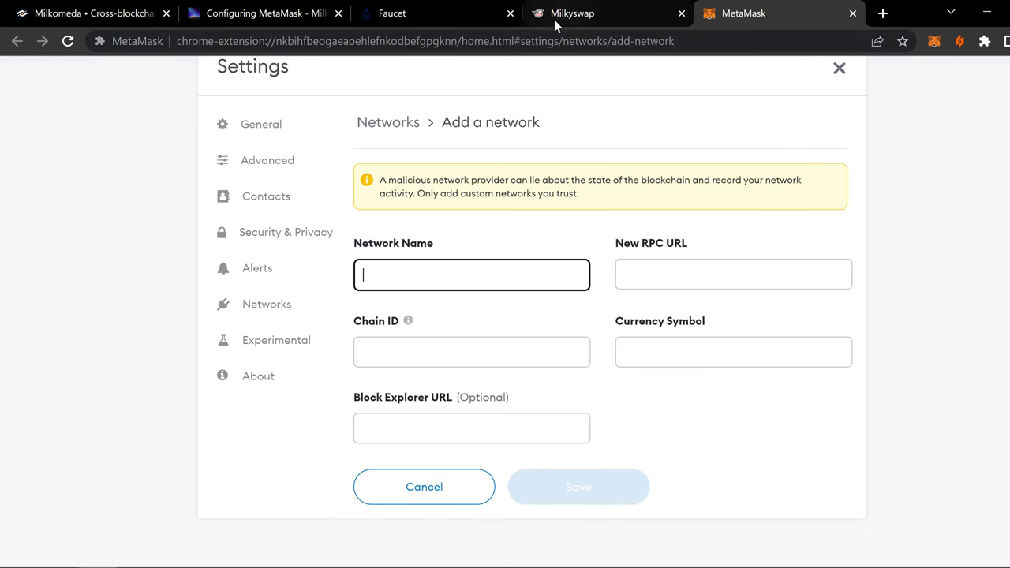
Move the Configuring MetaMask guide tab beside the MetaMask tab and locate the testnet network parameters
{"action": "left_click", "coordinate": [316, 16]}
{"action": "left_click_drag", "start_coordinate": [327, 20], "coordinate": [580, 23]}
{"action": "scroll", "coordinate": [699, 310], "scroll_direction": "down", "scroll_amount": 5}
{"action": "scroll", "coordinate": [700, 310], "scroll_direction": "up", "scroll_amount": 1}
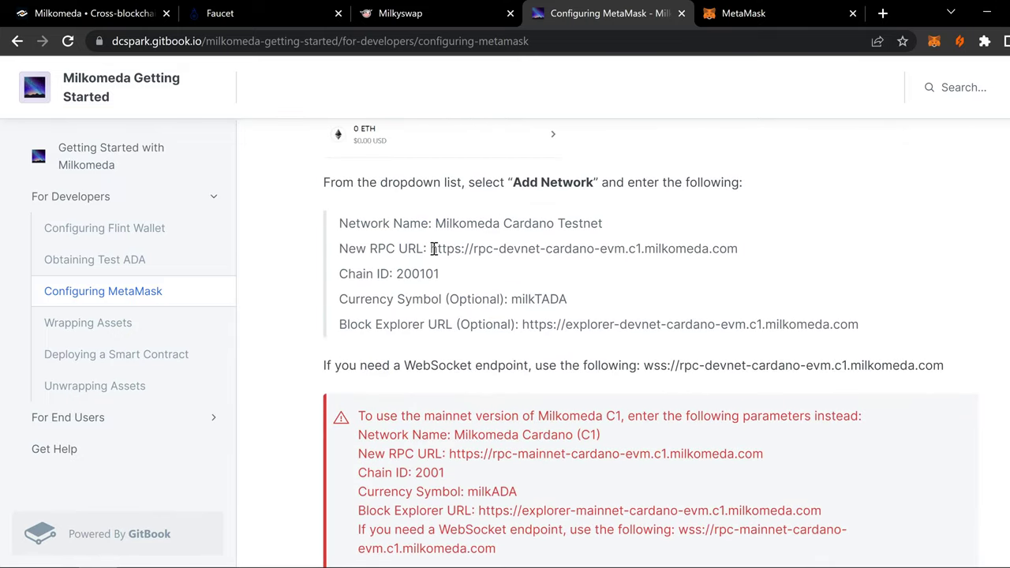
Copy the network name Milkomeda Cardano Testnet from the guide into MetaMask's Network Name field
{"action": "left_click_drag", "start_coordinate": [435, 223], "coordinate": [605, 226]}
{"action": "right_click", "coordinate": [604, 227]}
{"action": "left_click", "coordinate": [615, 235]}
{"action": "left_click", "coordinate": [726, 23]}
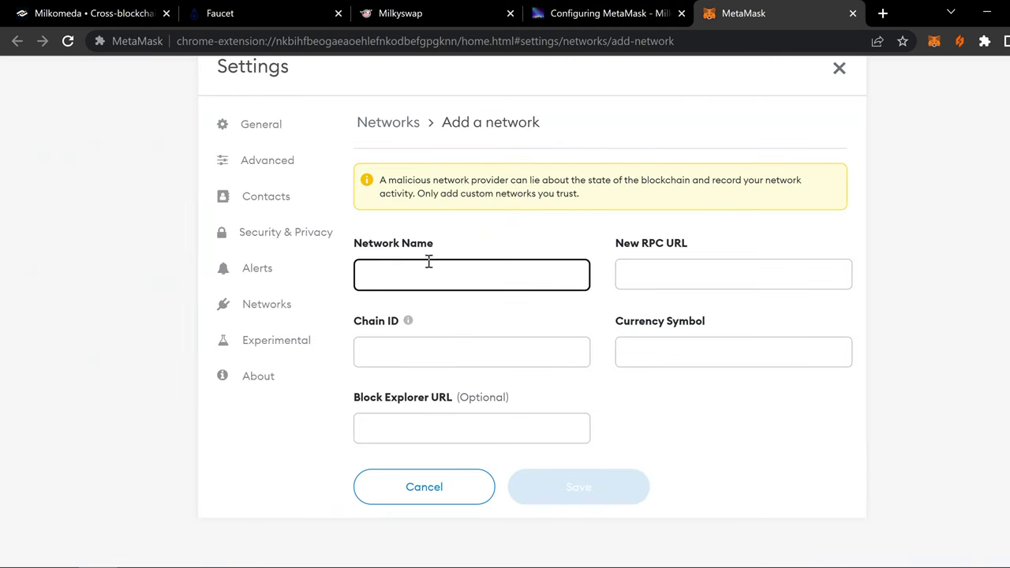
{"action": "right_click", "coordinate": [403, 276]}
{"action": "left_click", "coordinate": [444, 400]}
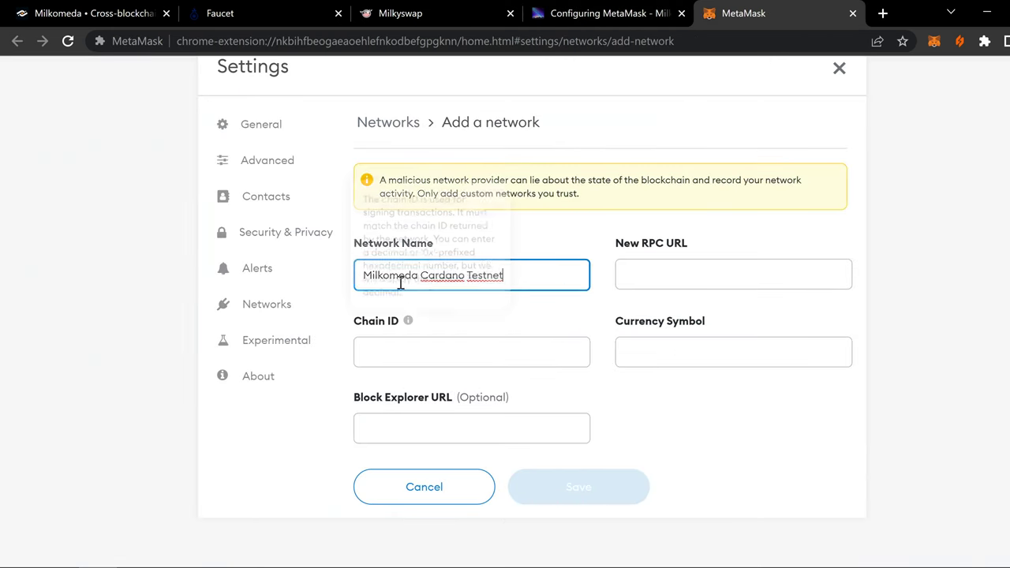
{"action": "left_click", "coordinate": [621, 22]}
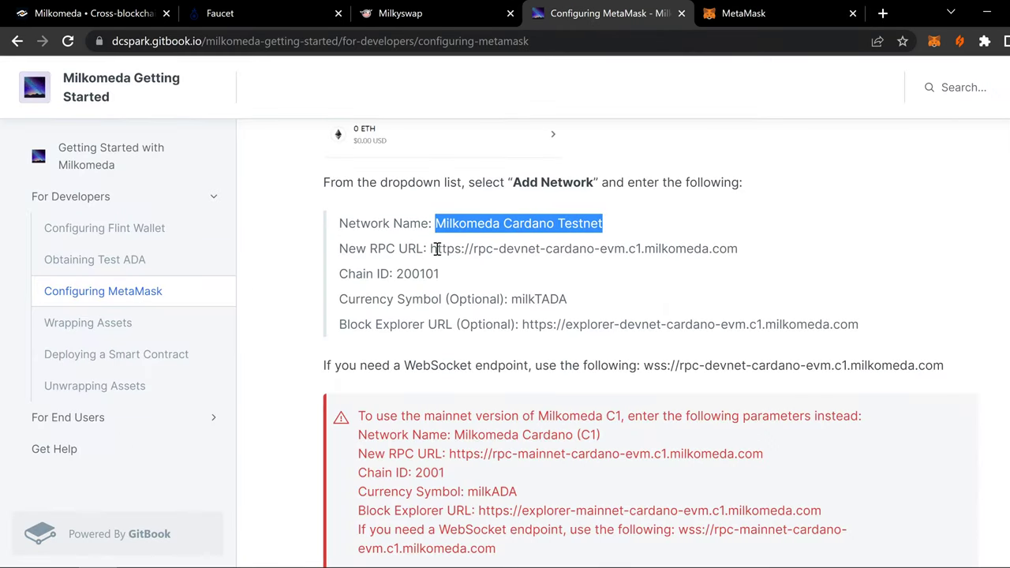
{"action": "left_click_drag", "start_coordinate": [430, 248], "coordinate": [742, 253]}
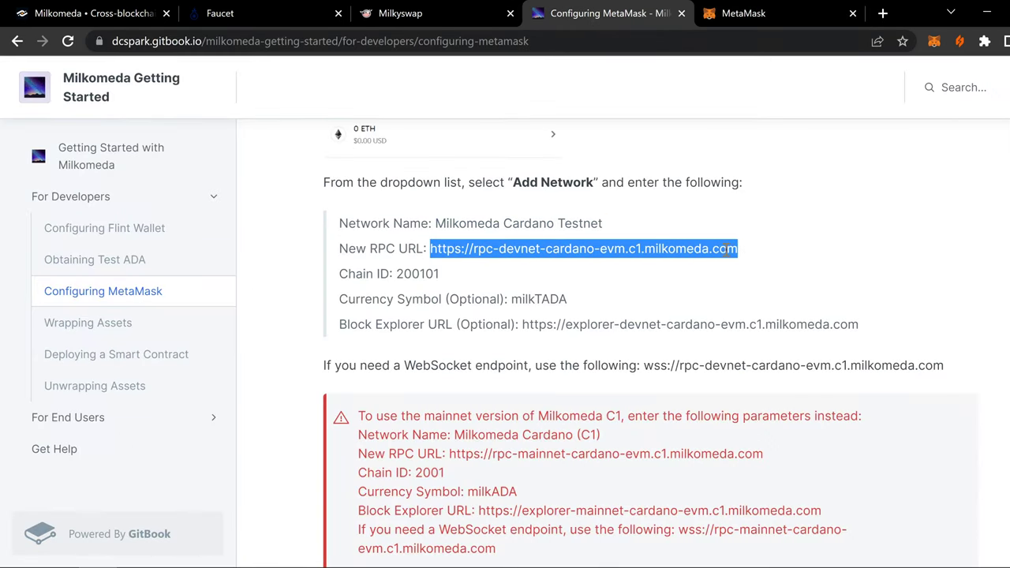
{"action": "right_click", "coordinate": [728, 249]}
{"action": "left_click", "coordinate": [741, 262]}
{"action": "left_click", "coordinate": [726, 24]}
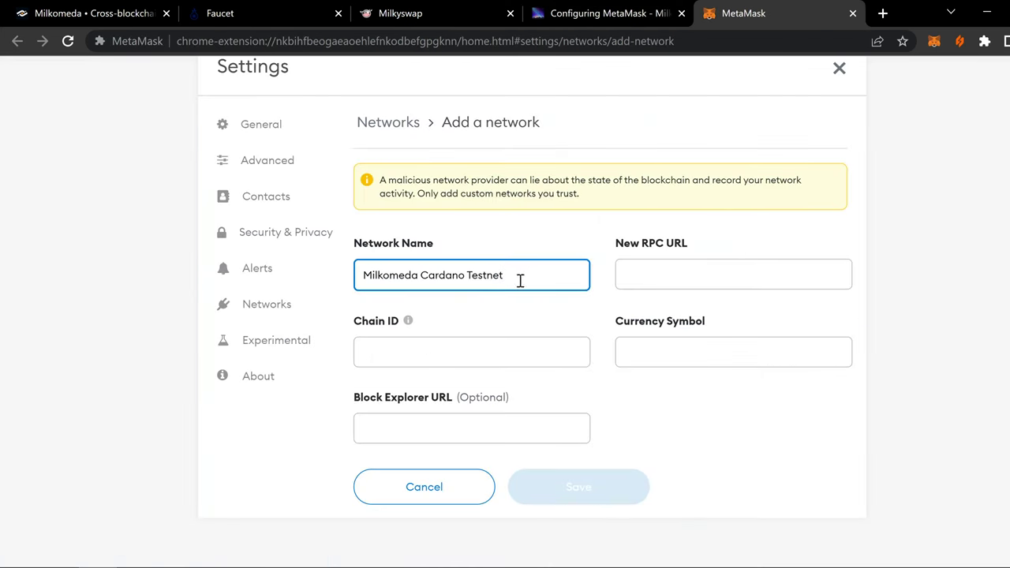
{"action": "right_click", "coordinate": [660, 275]}
{"action": "left_click", "coordinate": [699, 400]}
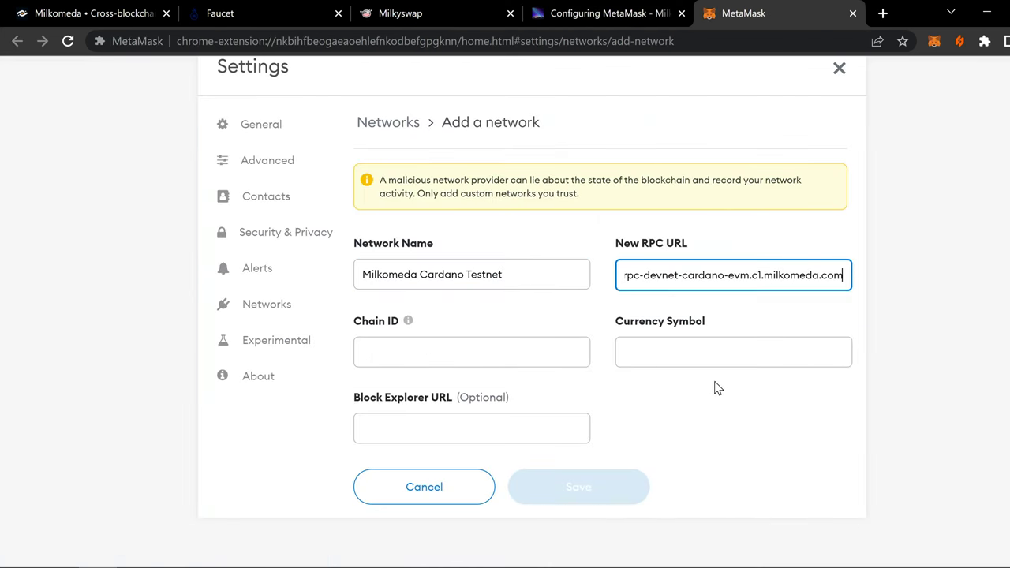
Copy the testnet chain ID 200101 from the guide into MetaMask's Chain ID field
{"action": "left_click", "coordinate": [608, 16]}
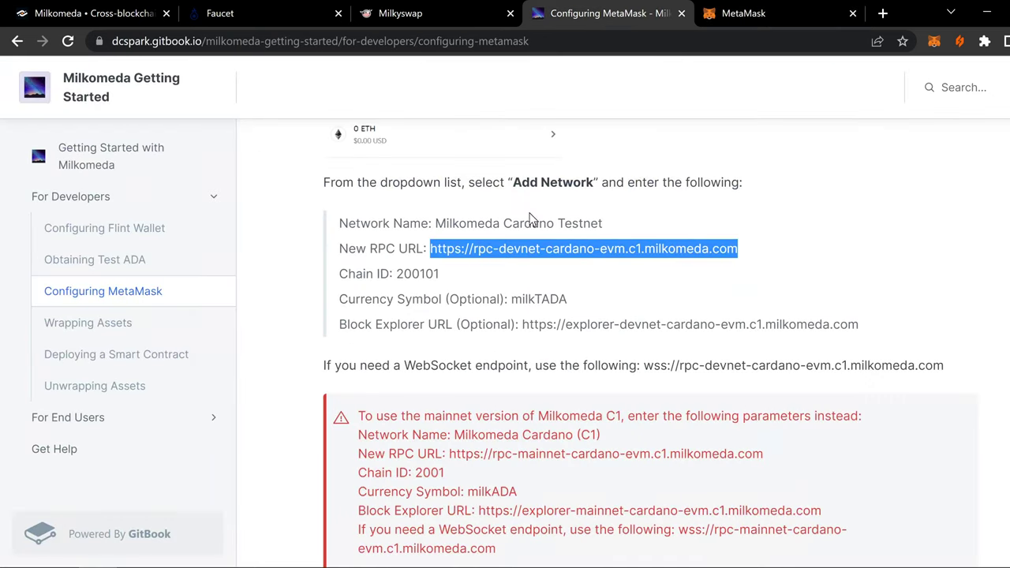
{"action": "left_click_drag", "start_coordinate": [397, 273], "coordinate": [452, 280]}
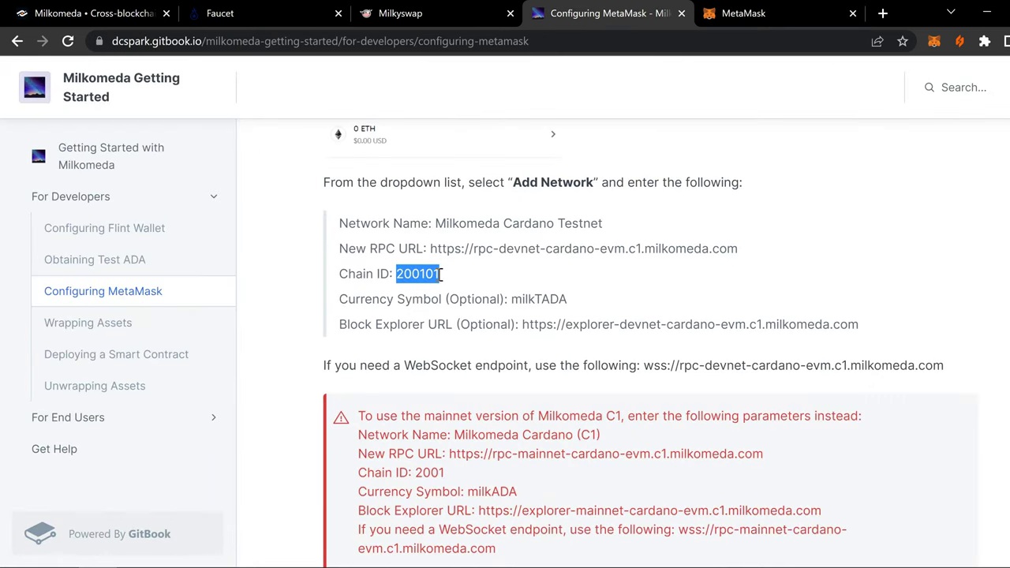
{"action": "right_click", "coordinate": [452, 280]}
{"action": "left_click", "coordinate": [466, 288]}
{"action": "left_click", "coordinate": [766, 24]}
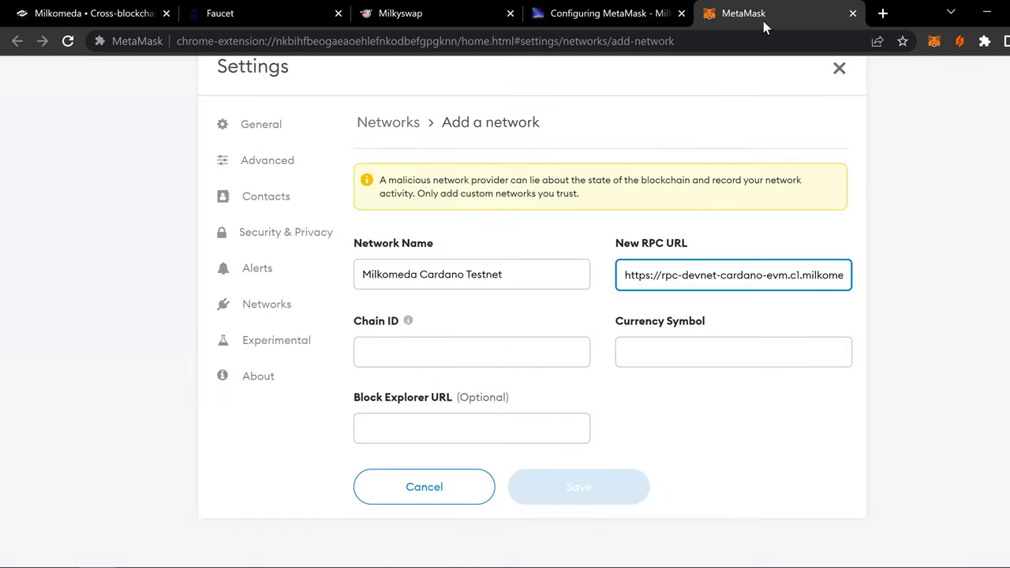
{"action": "right_click", "coordinate": [446, 355]}
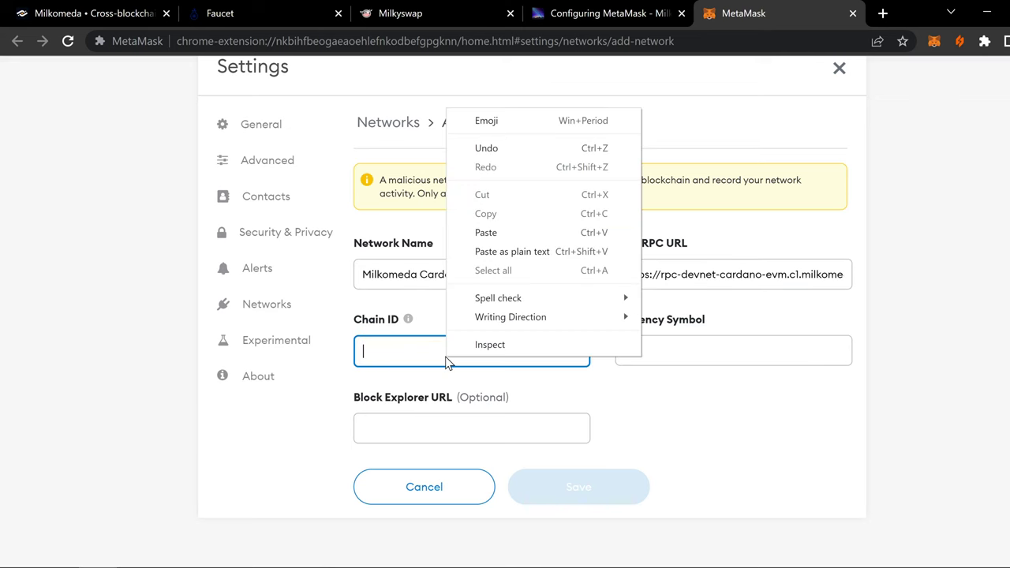
{"action": "left_click", "coordinate": [501, 232]}
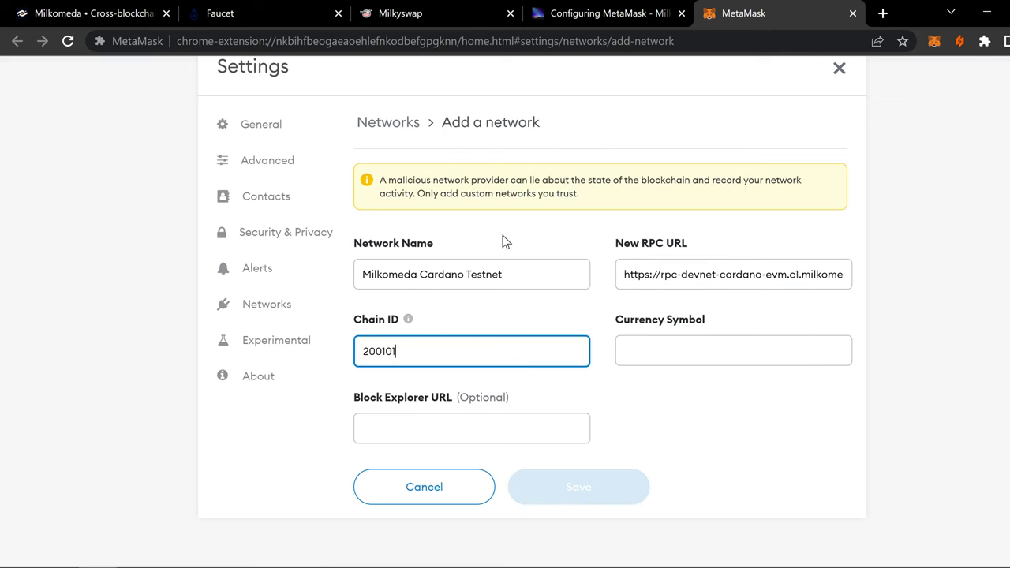
Copy the testnet currency symbol milkTADA from the guide into MetaMask's Currency Symbol field
{"action": "left_click", "coordinate": [568, 25]}
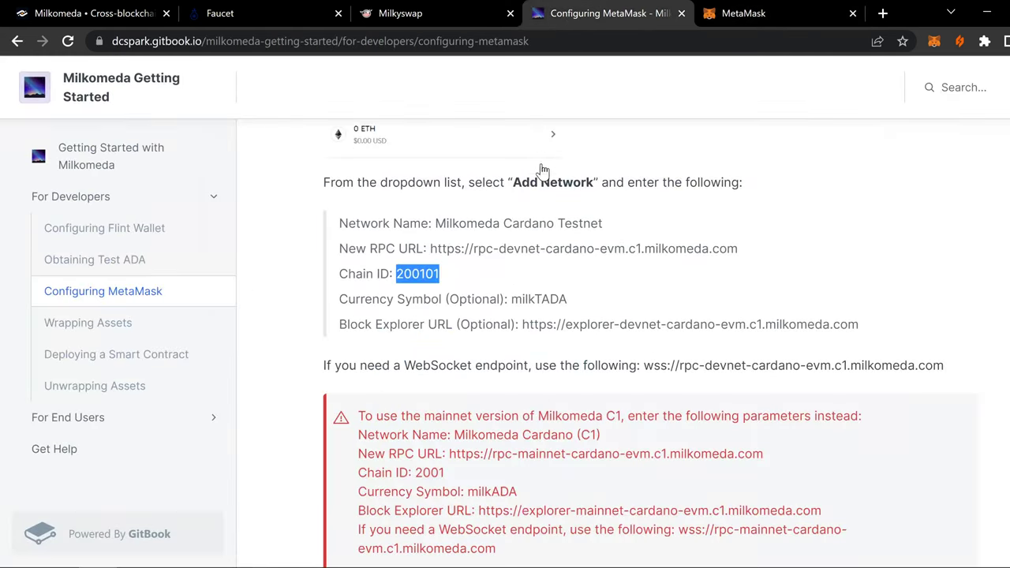
{"action": "left_click_drag", "start_coordinate": [513, 299], "coordinate": [588, 300]}
{"action": "right_click", "coordinate": [509, 301]}
{"action": "left_click", "coordinate": [523, 313]}
{"action": "left_click", "coordinate": [752, 25]}
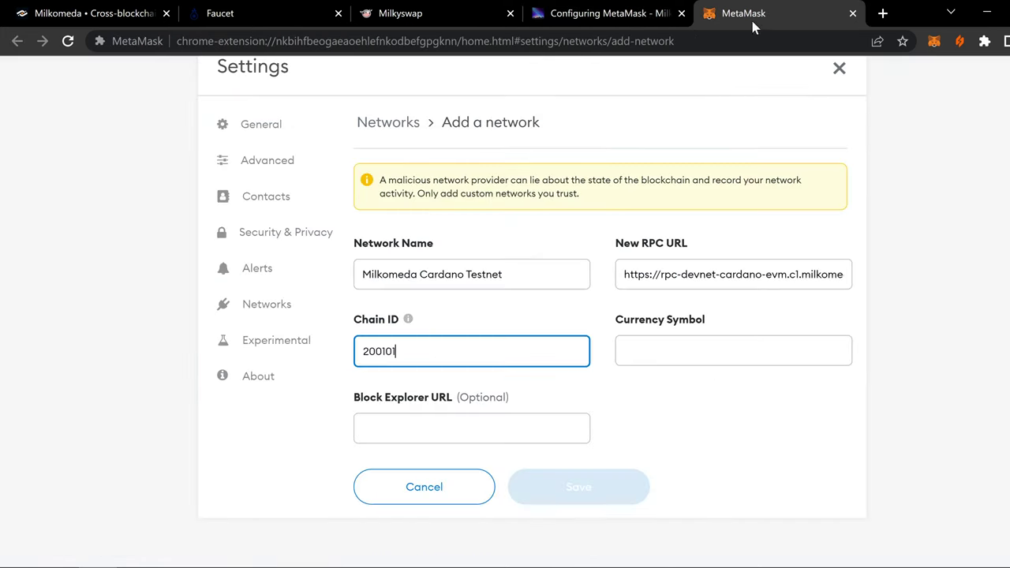
{"action": "left_click", "coordinate": [657, 352]}
{"action": "right_click", "coordinate": [655, 355]}
{"action": "left_click", "coordinate": [702, 233]}
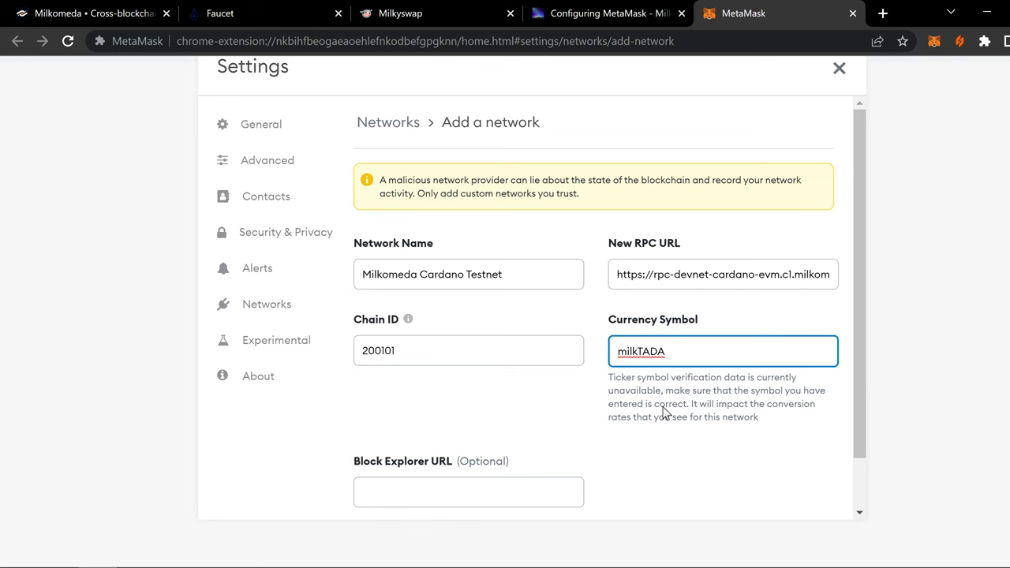
{"action": "left_click", "coordinate": [606, 15]}
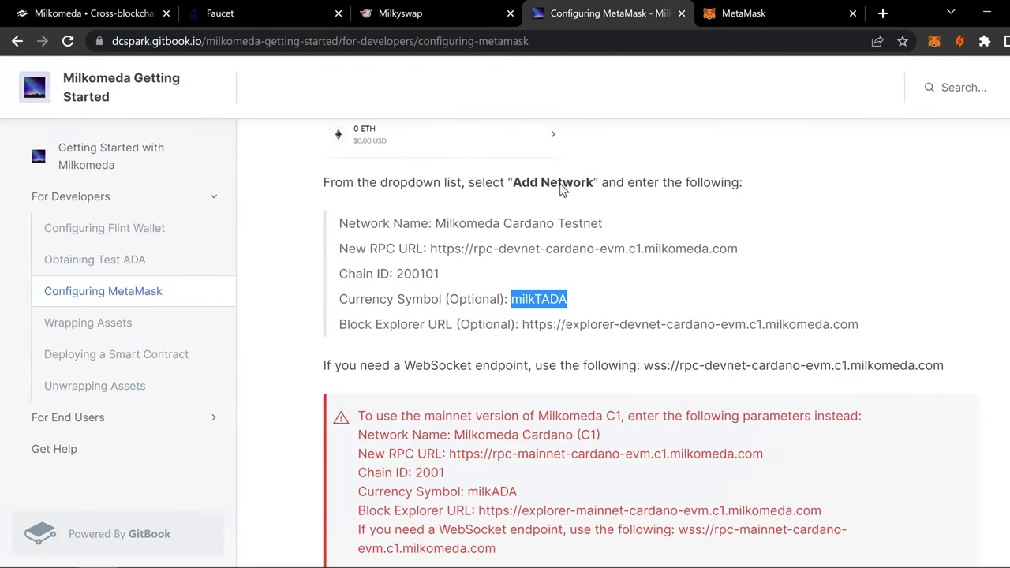
{"action": "left_click", "coordinate": [521, 326]}
{"action": "left_click_drag", "start_coordinate": [522, 326], "coordinate": [867, 334]}
{"action": "right_click", "coordinate": [849, 338]}
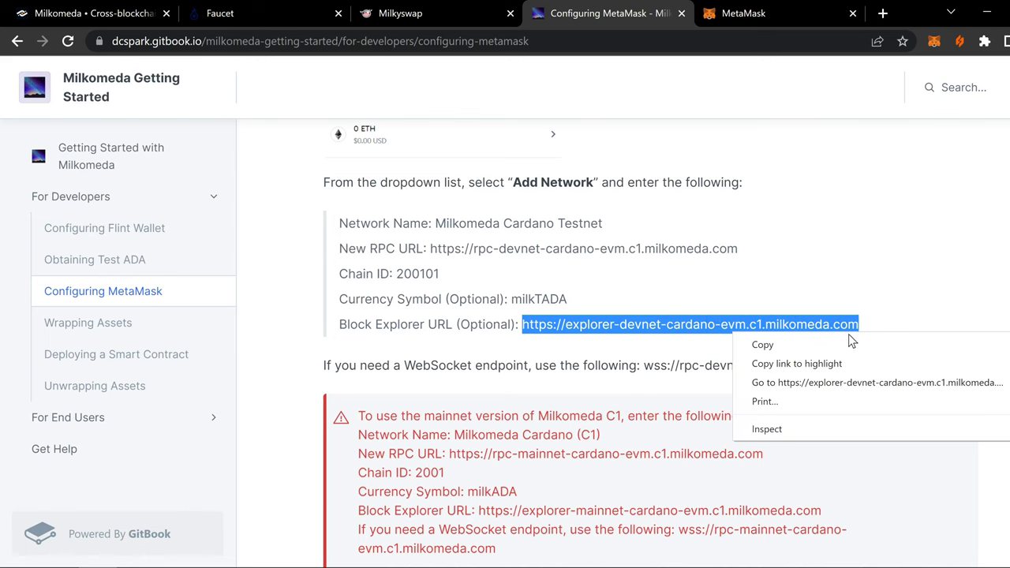
{"action": "left_click", "coordinate": [805, 344]}
{"action": "left_click", "coordinate": [742, 13]}
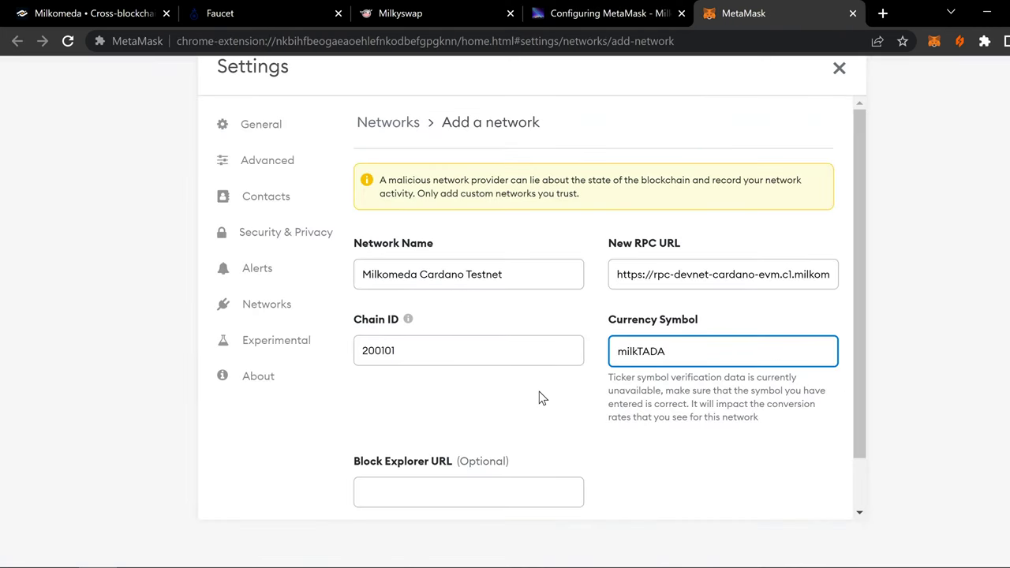
{"action": "right_click", "coordinate": [496, 497]}
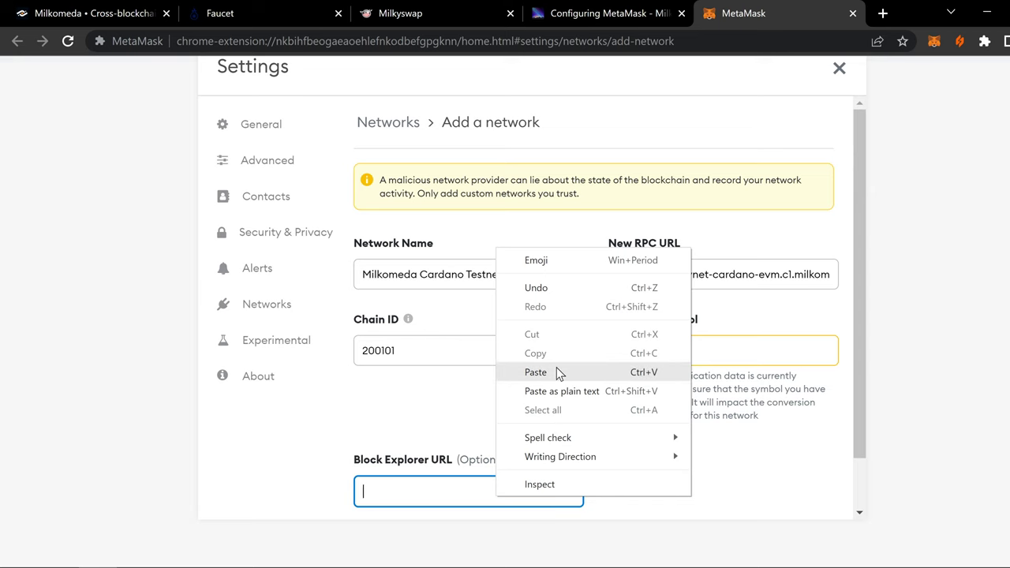
{"action": "left_click", "coordinate": [552, 372]}
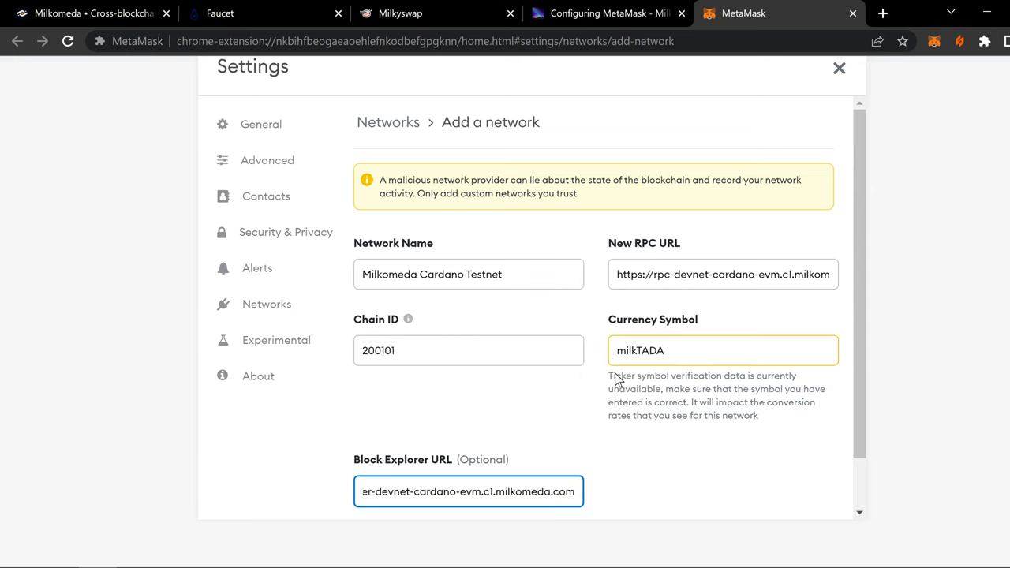
{"action": "scroll", "coordinate": [616, 395], "scroll_direction": "down", "scroll_amount": 2}
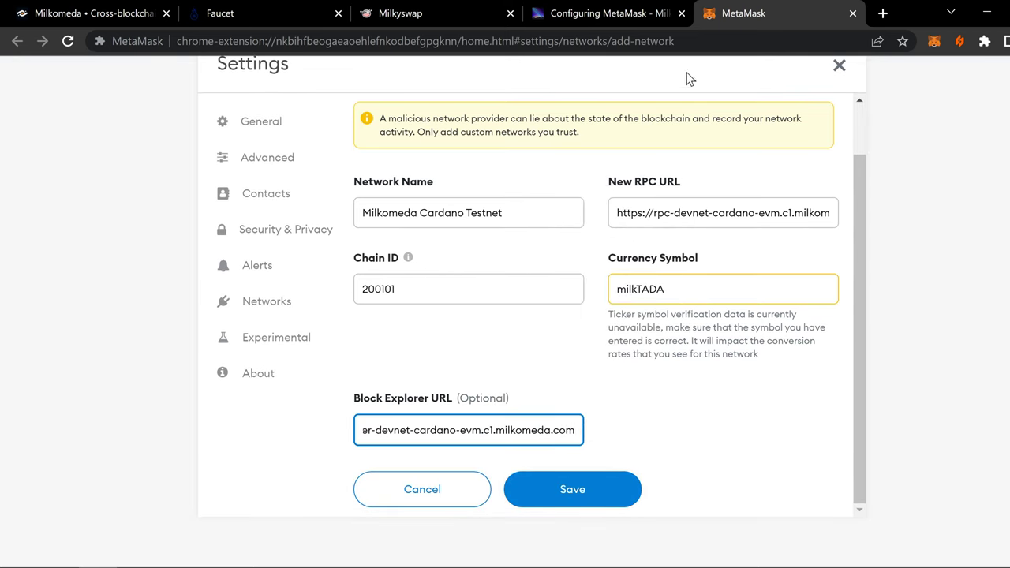
Read the rest of the guide's MetaMask instructions and save the new Milkomeda Cardano Testnet network in MetaMask
{"action": "left_click", "coordinate": [607, 17]}
{"action": "scroll", "coordinate": [571, 329], "scroll_direction": "down", "scroll_amount": 3}
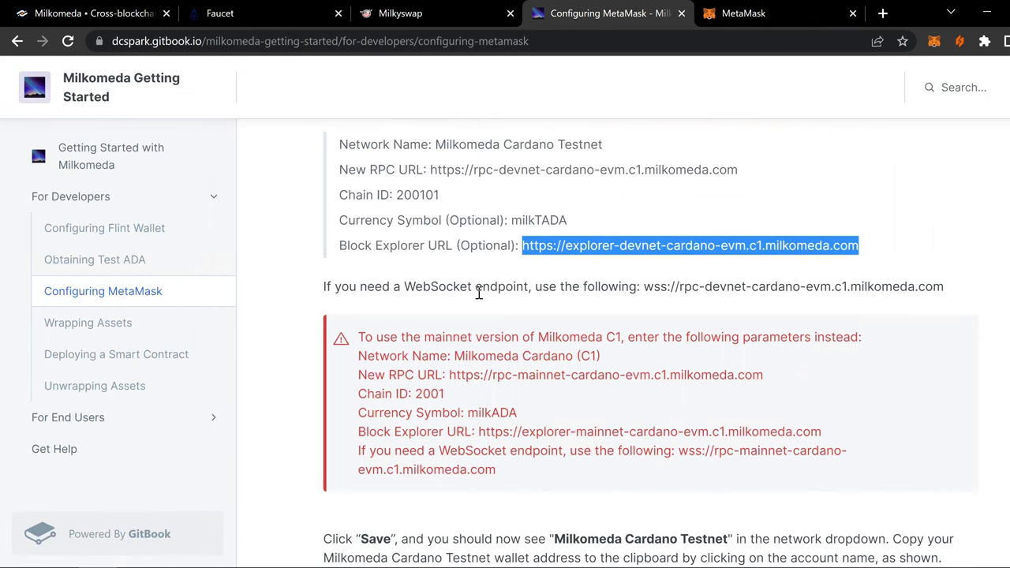
{"action": "scroll", "coordinate": [430, 330], "scroll_direction": "down", "scroll_amount": 2}
{"action": "scroll", "coordinate": [430, 330], "scroll_direction": "down", "scroll_amount": 2}
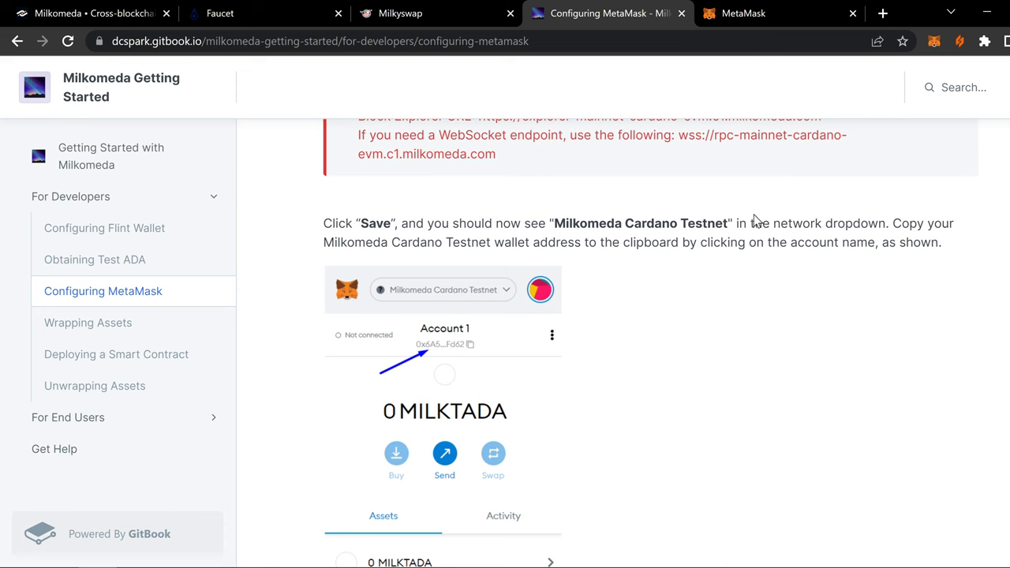
{"action": "scroll", "coordinate": [699, 250], "scroll_direction": "down", "scroll_amount": 3}
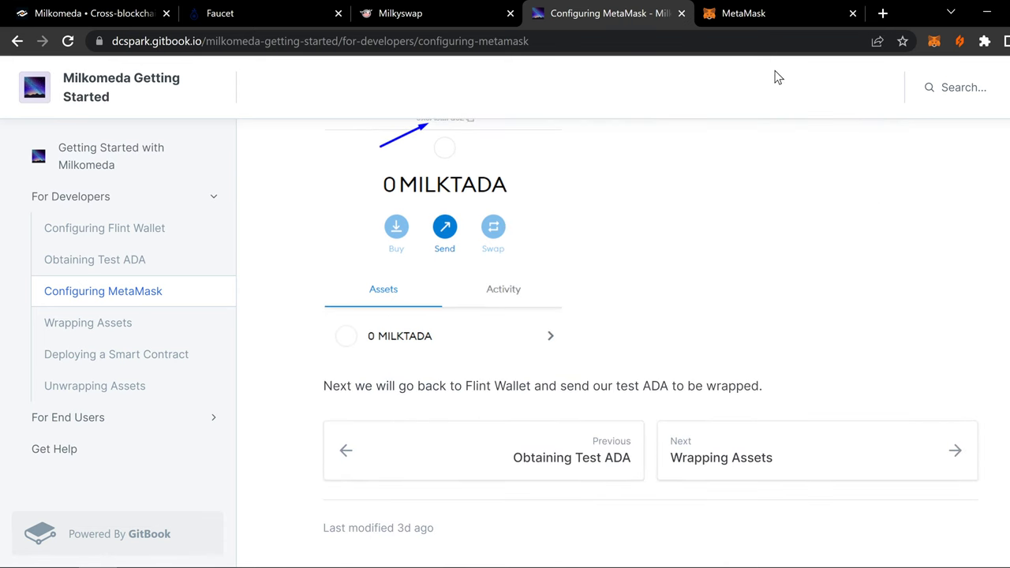
{"action": "left_click", "coordinate": [763, 19]}
{"action": "left_click", "coordinate": [574, 487]}
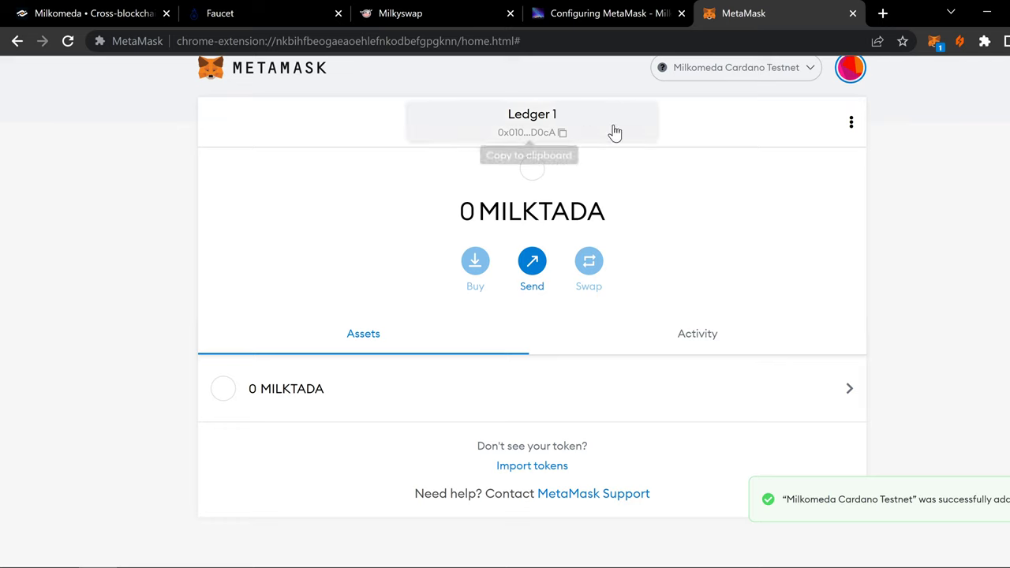
Check the Milkomeda Cardano Testnet entry in MetaMask's network list and close the MetaMask page
{"action": "left_click", "coordinate": [765, 69]}
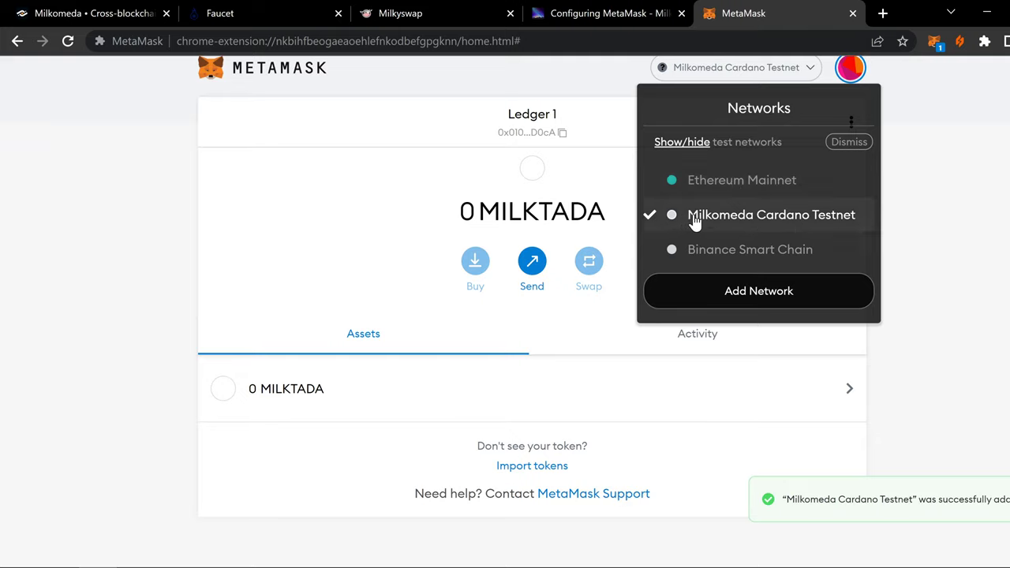
{"action": "left_click", "coordinate": [976, 229]}
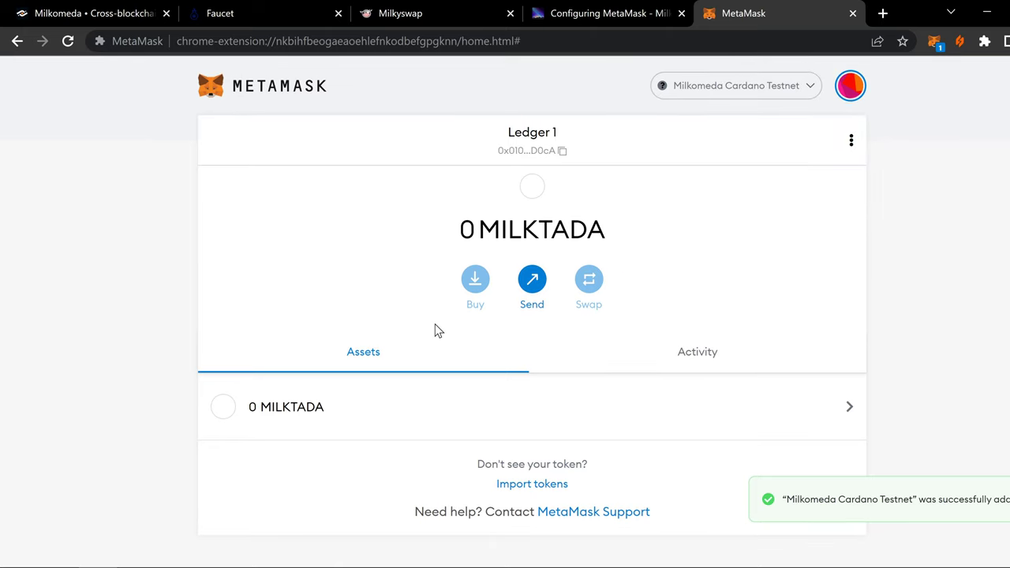
{"action": "left_click", "coordinate": [853, 14]}
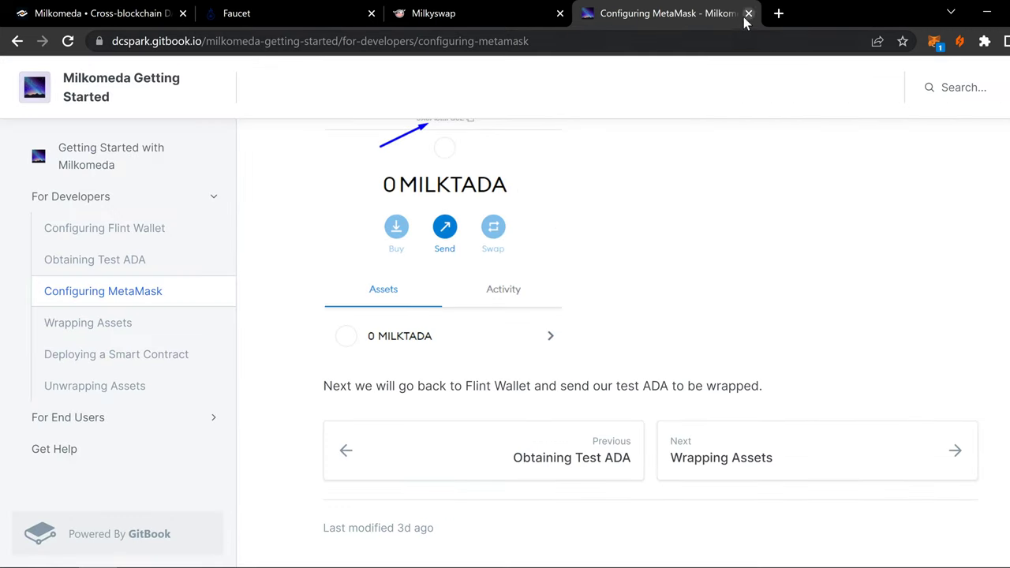
{"action": "left_click", "coordinate": [935, 43]}
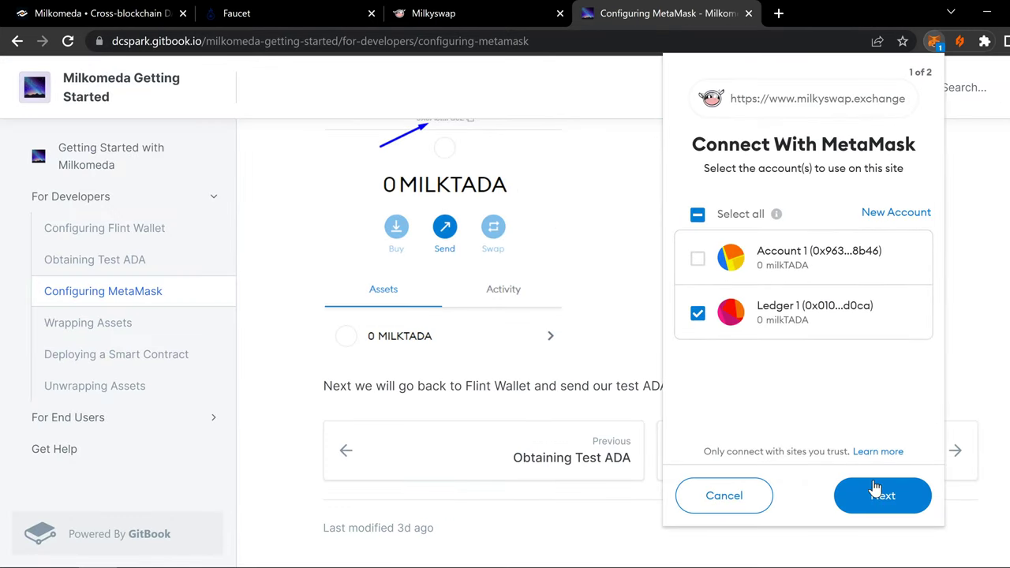
{"action": "left_click", "coordinate": [698, 259]}
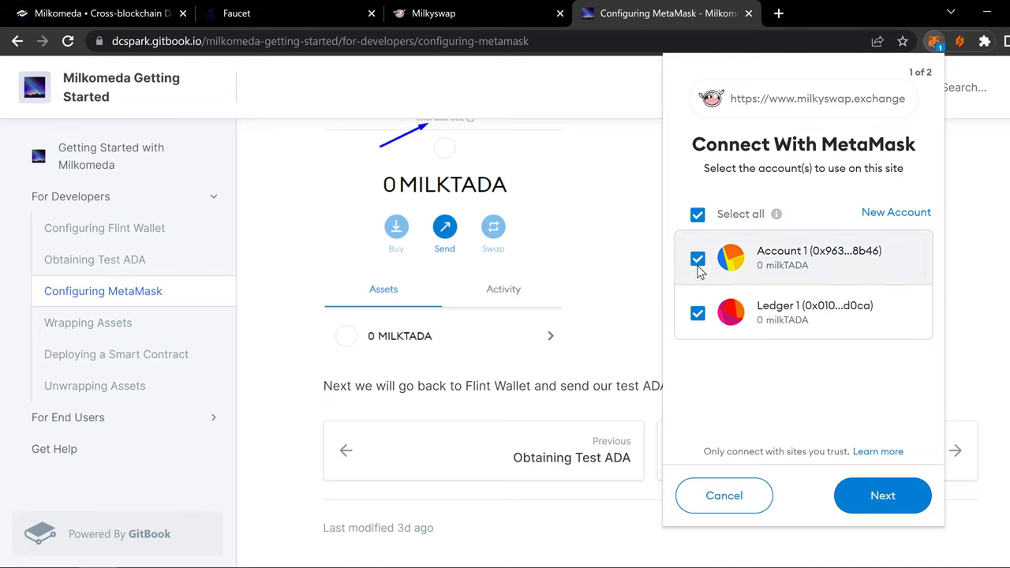
{"action": "left_click", "coordinate": [697, 313]}
{"action": "left_click", "coordinate": [698, 259]}
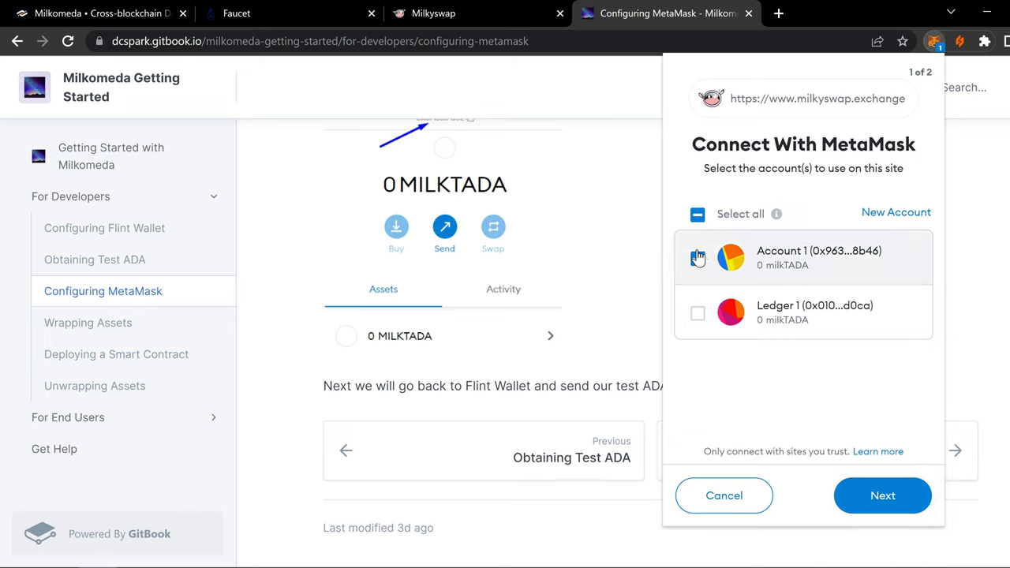
{"action": "left_click", "coordinate": [699, 315]}
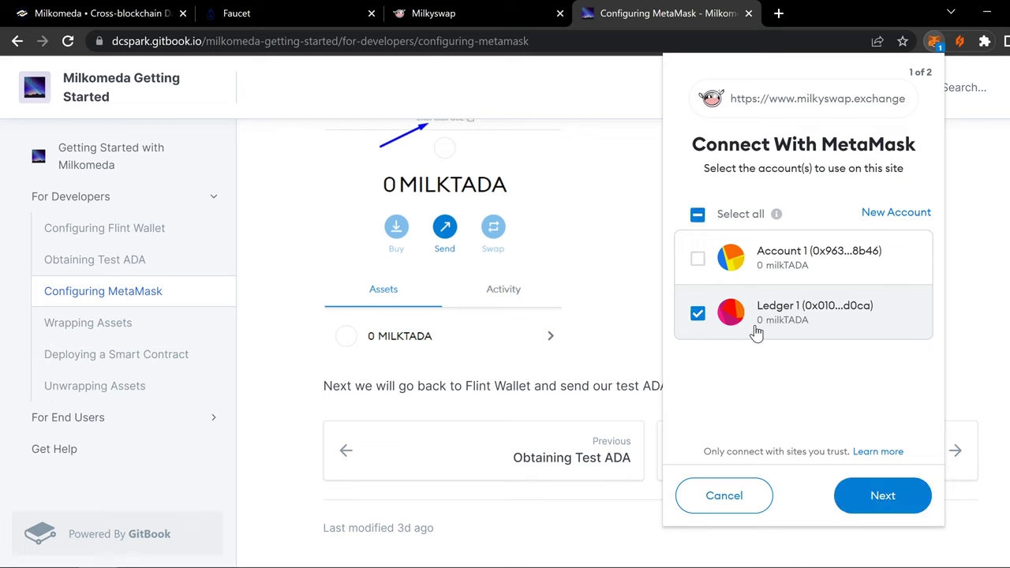
{"action": "left_click", "coordinate": [890, 494]}
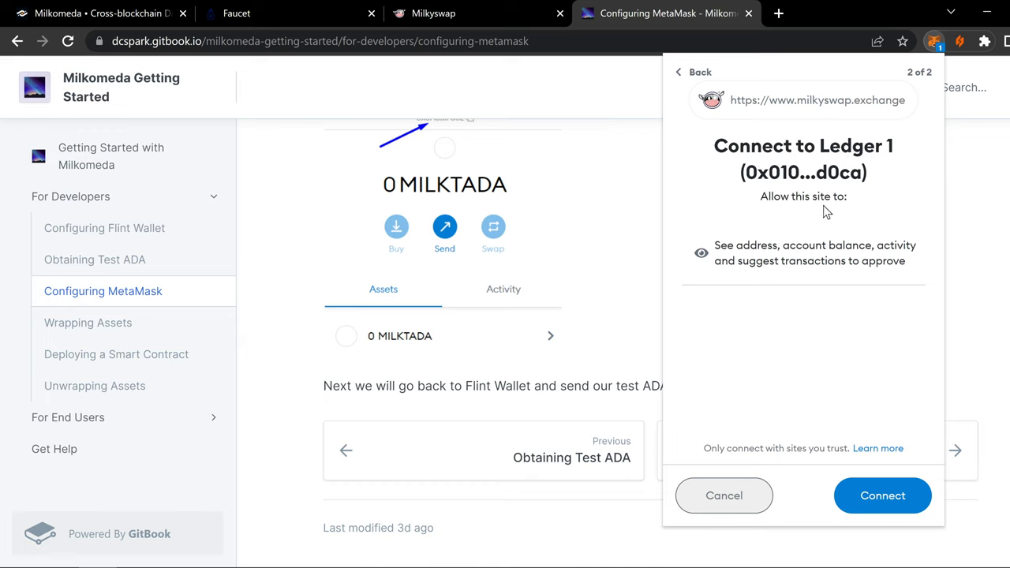
{"action": "left_click", "coordinate": [883, 495]}
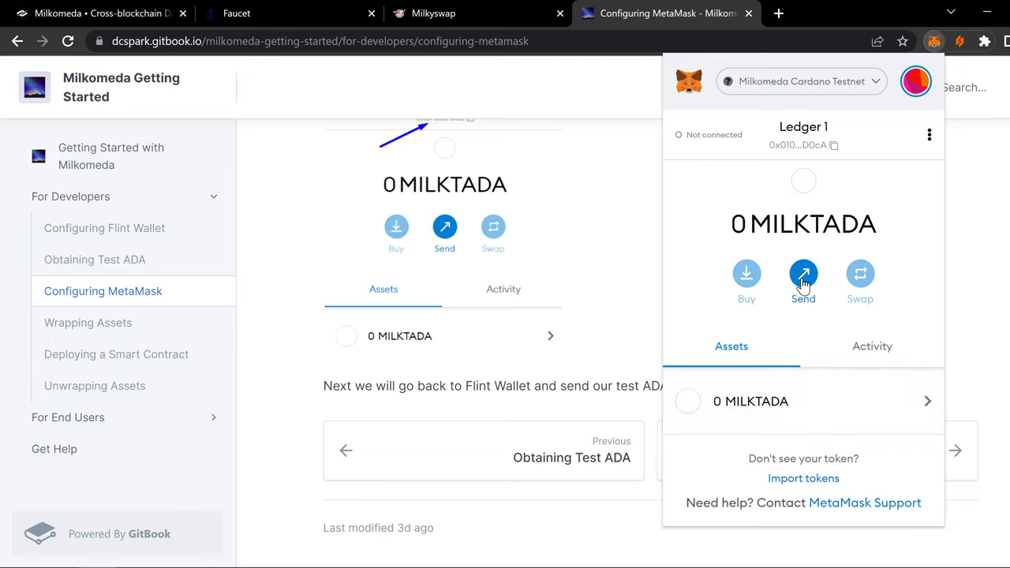
Copy the Ledger 1 account address from MetaMask
{"action": "left_click", "coordinate": [928, 136]}
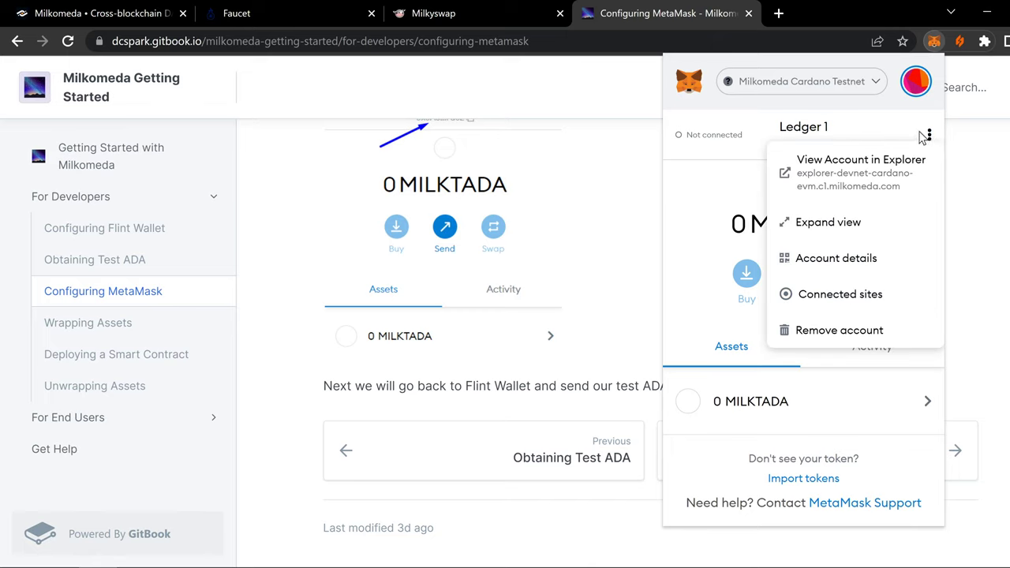
{"action": "left_click", "coordinate": [797, 128]}
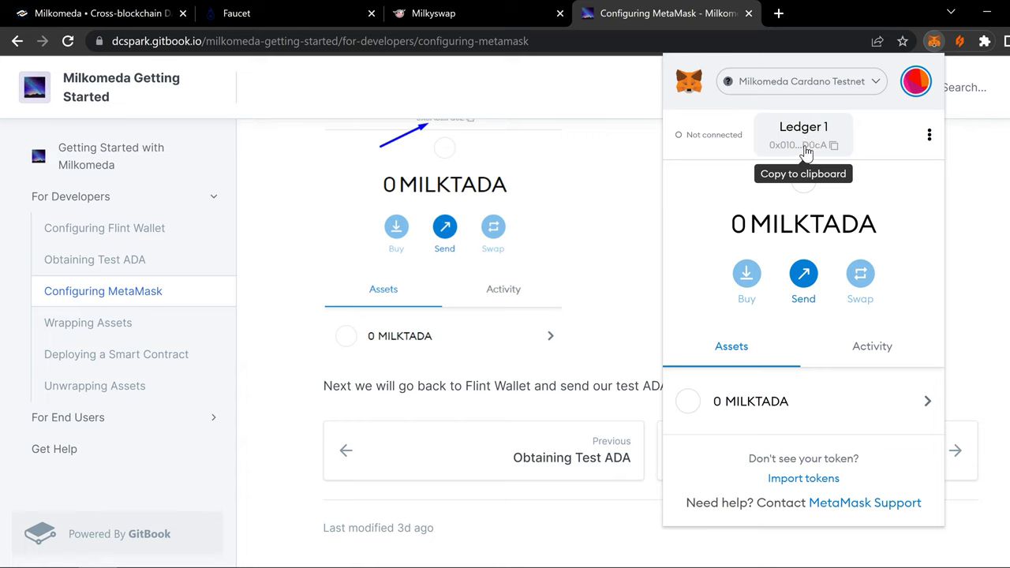
{"action": "left_click", "coordinate": [799, 145]}
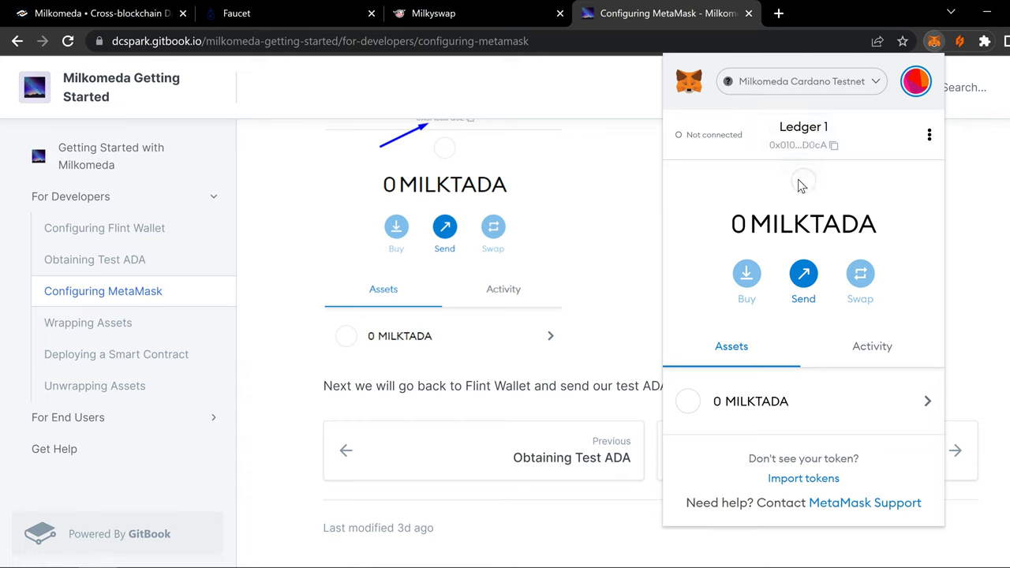
{"action": "left_click", "coordinate": [798, 148]}
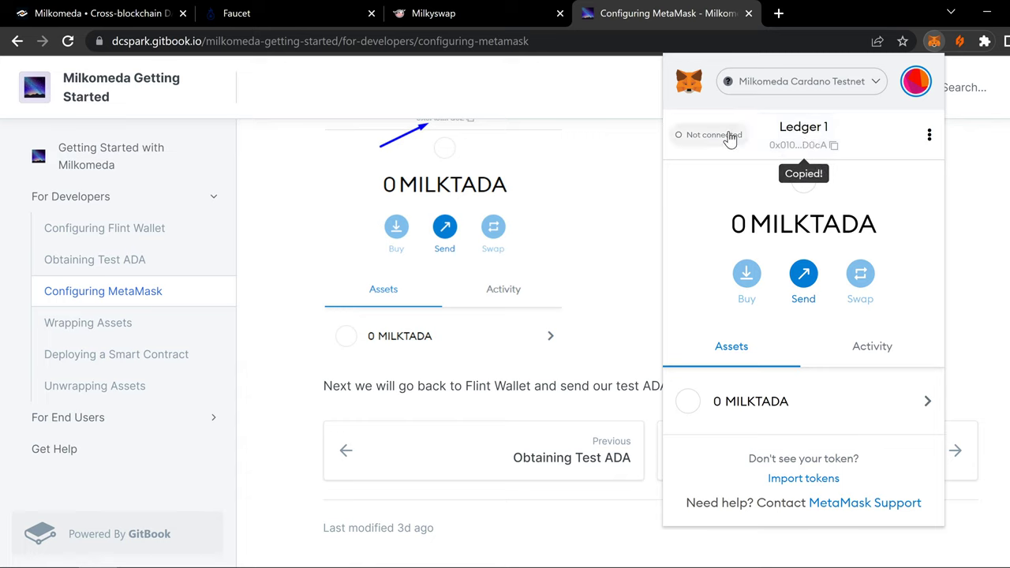
Start a TADA transfer in Flint Wallet with Milkomeda Mode enabled and paste the copied wallet address as the Milkomeda Ethereum Address
{"action": "left_click", "coordinate": [959, 41]}
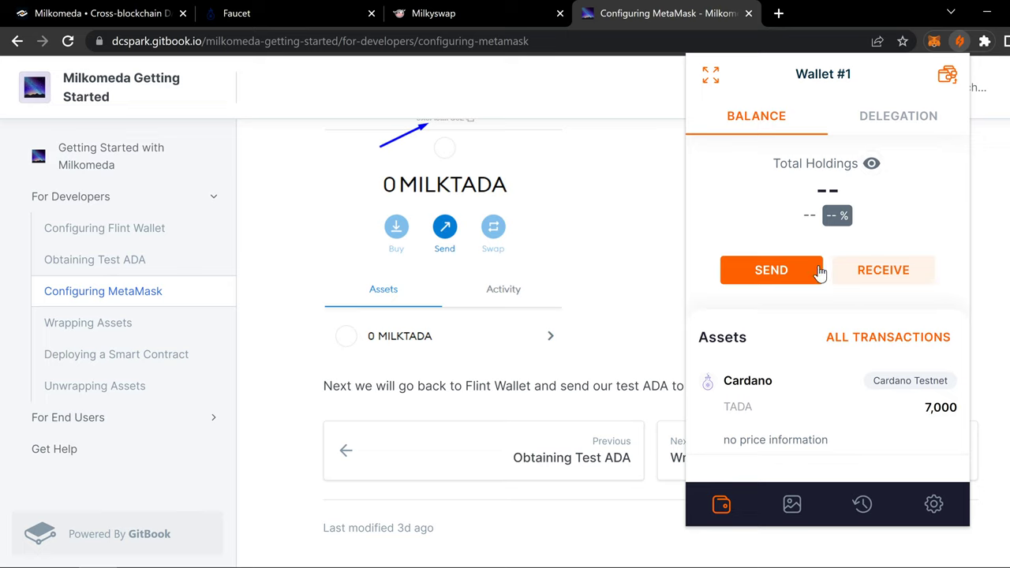
{"action": "left_click", "coordinate": [789, 272]}
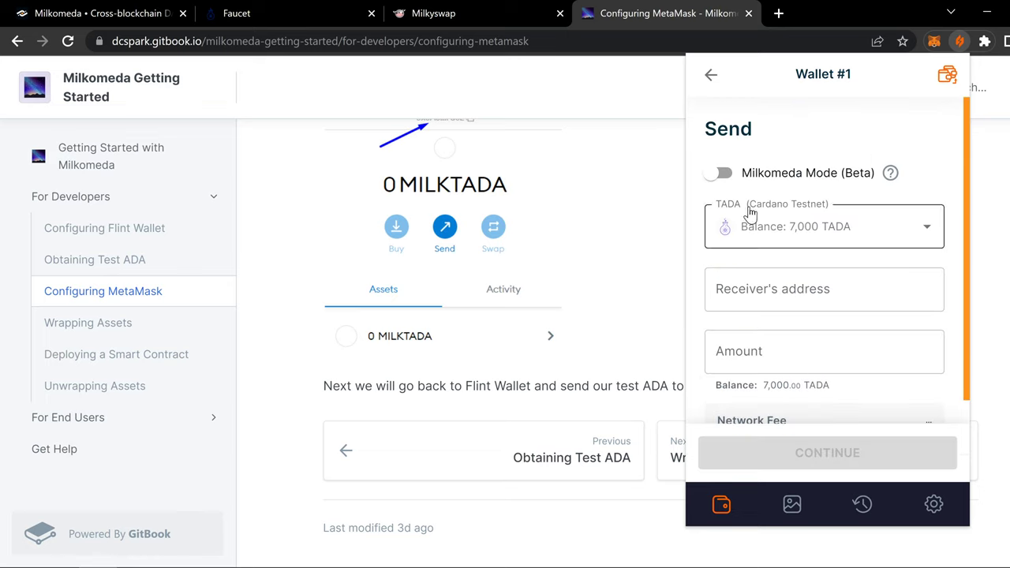
{"action": "left_click", "coordinate": [721, 176]}
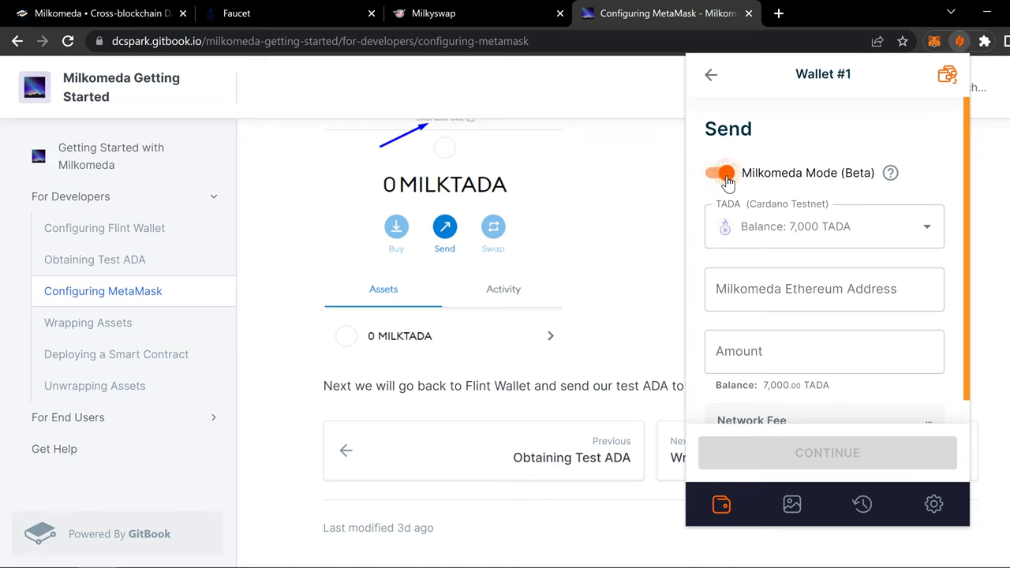
{"action": "left_click", "coordinate": [765, 284]}
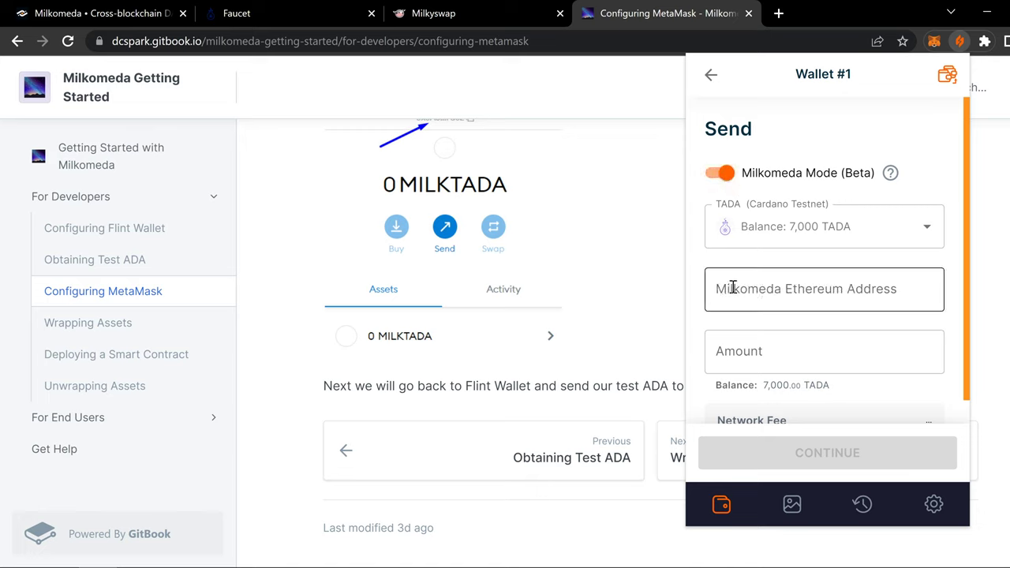
{"action": "left_click", "coordinate": [842, 294]}
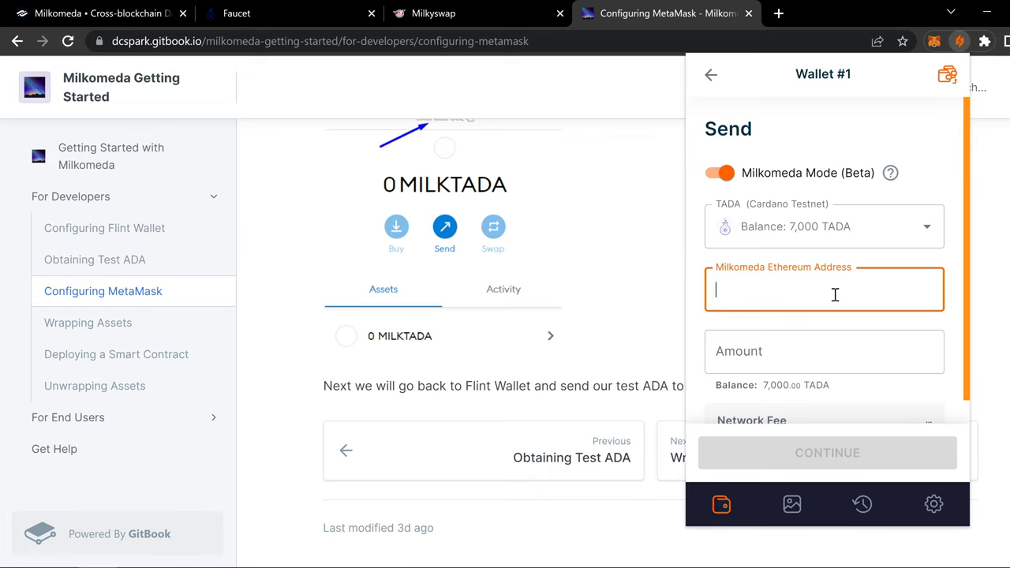
{"action": "right_click", "coordinate": [836, 296]}
{"action": "left_click", "coordinate": [878, 418]}
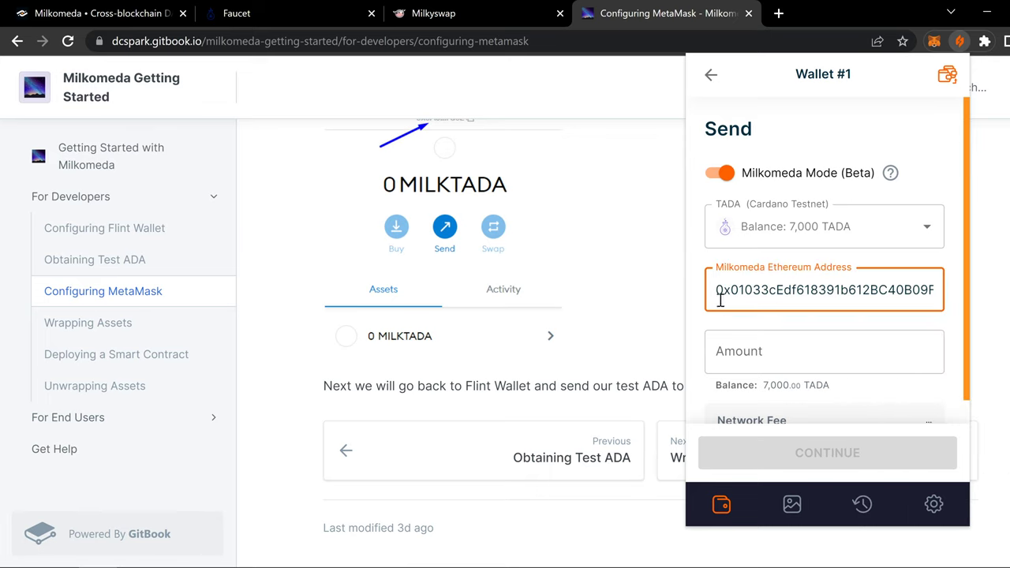
Set the transfer amount to 500 TADA and continue to the transaction confirmation
{"action": "left_click", "coordinate": [795, 351]}
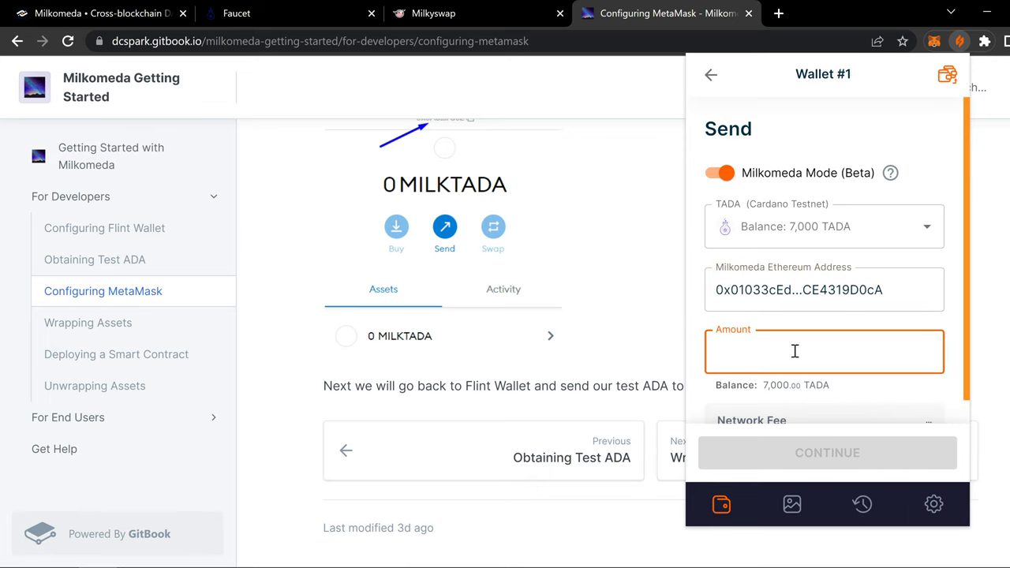
{"action": "type", "text": "500"}
{"action": "scroll", "coordinate": [797, 355], "scroll_direction": "down", "scroll_amount": 1}
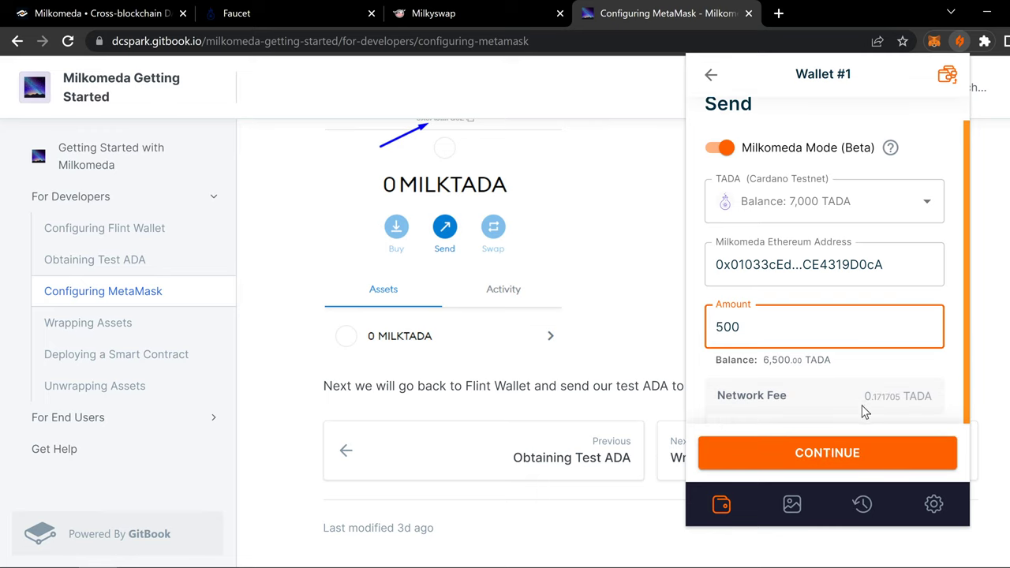
{"action": "left_click", "coordinate": [843, 464]}
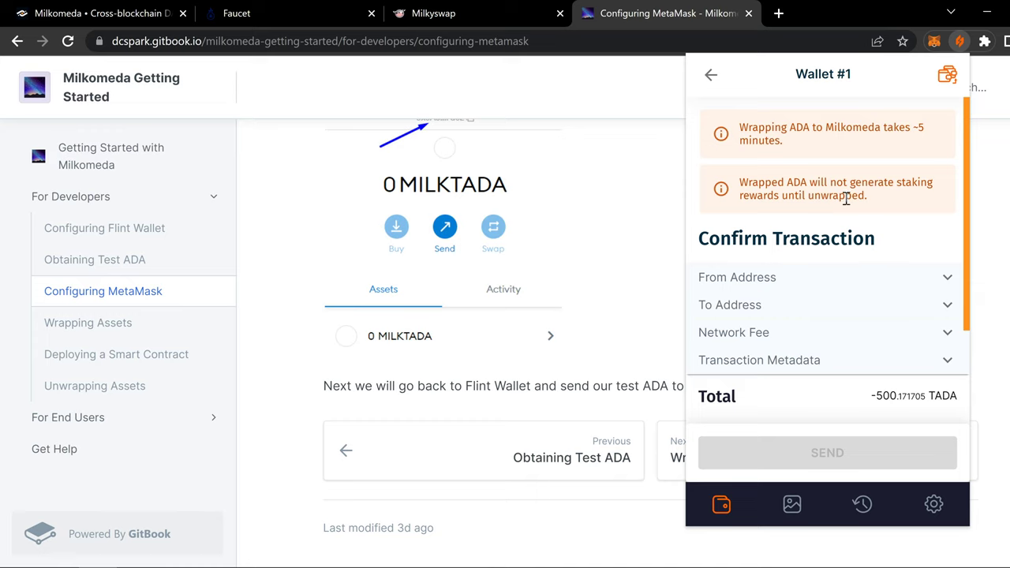
Review the transaction details, enter the wallet password, send the transfer, and close the wallet window
{"action": "scroll", "coordinate": [813, 309], "scroll_direction": "down", "scroll_amount": 3}
{"action": "scroll", "coordinate": [814, 309], "scroll_direction": "up", "scroll_amount": 3}
{"action": "scroll", "coordinate": [814, 309], "scroll_direction": "down", "scroll_amount": 2}
{"action": "left_click", "coordinate": [808, 331]}
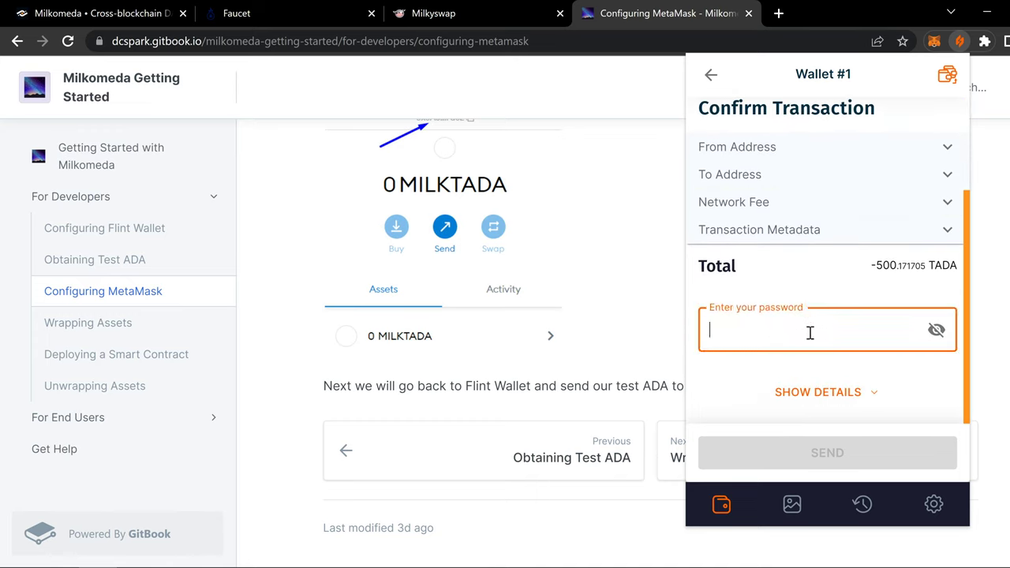
{"action": "type", "text": "***********"}
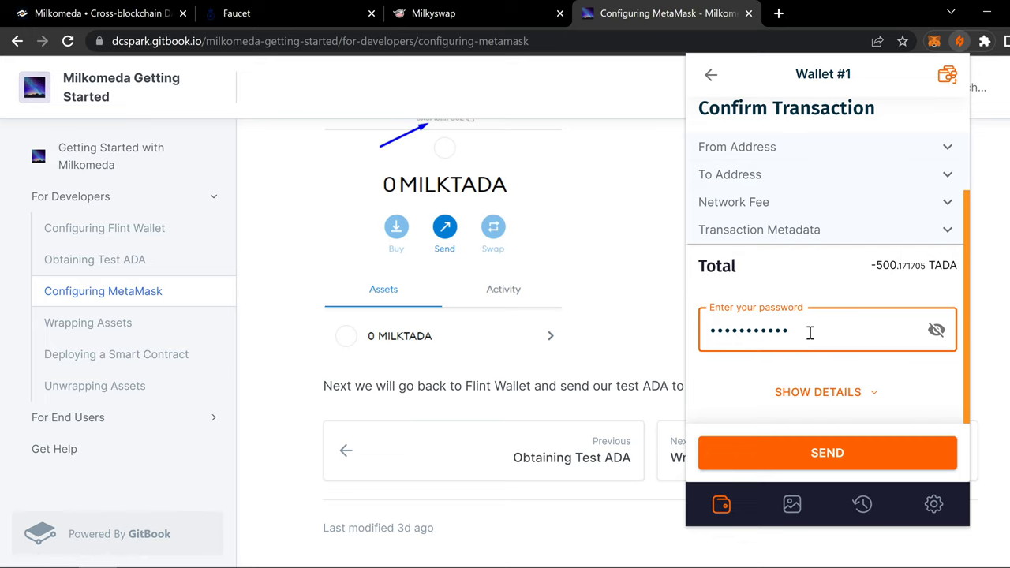
{"action": "left_click", "coordinate": [825, 455]}
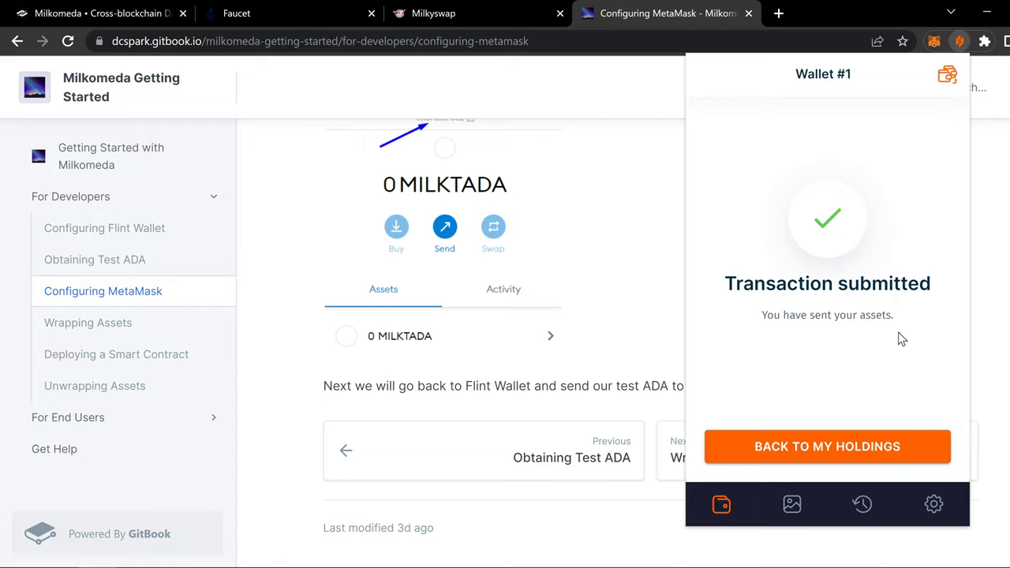
{"action": "left_click", "coordinate": [1003, 213]}
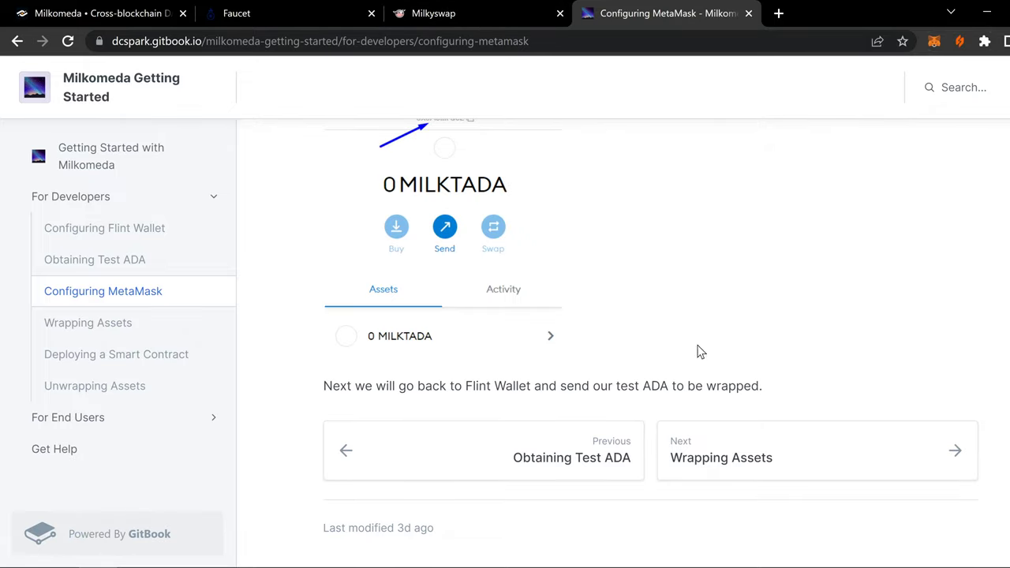
Read the guide's Wrapping Assets page, covering the Flint Wallet transfer, transaction fees, and the MilkTADA and Wrapped Test ADA note
{"action": "scroll", "coordinate": [513, 339], "scroll_direction": "up", "scroll_amount": 6}
{"action": "scroll", "coordinate": [682, 409], "scroll_direction": "down", "scroll_amount": 6}
{"action": "left_click", "coordinate": [739, 456]}
{"action": "scroll", "coordinate": [658, 372], "scroll_direction": "down", "scroll_amount": 2}
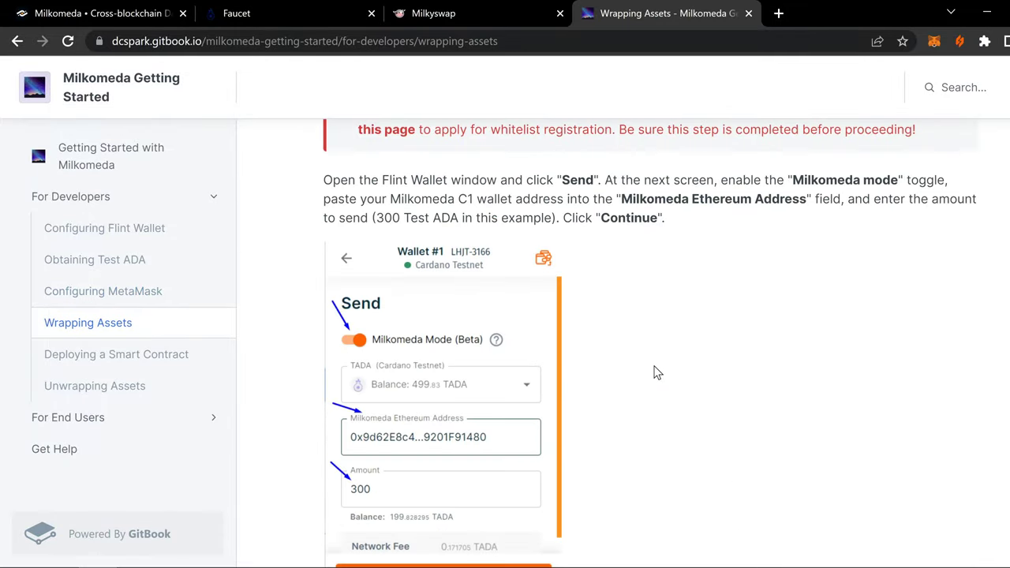
{"action": "scroll", "coordinate": [658, 372], "scroll_direction": "down", "scroll_amount": 1}
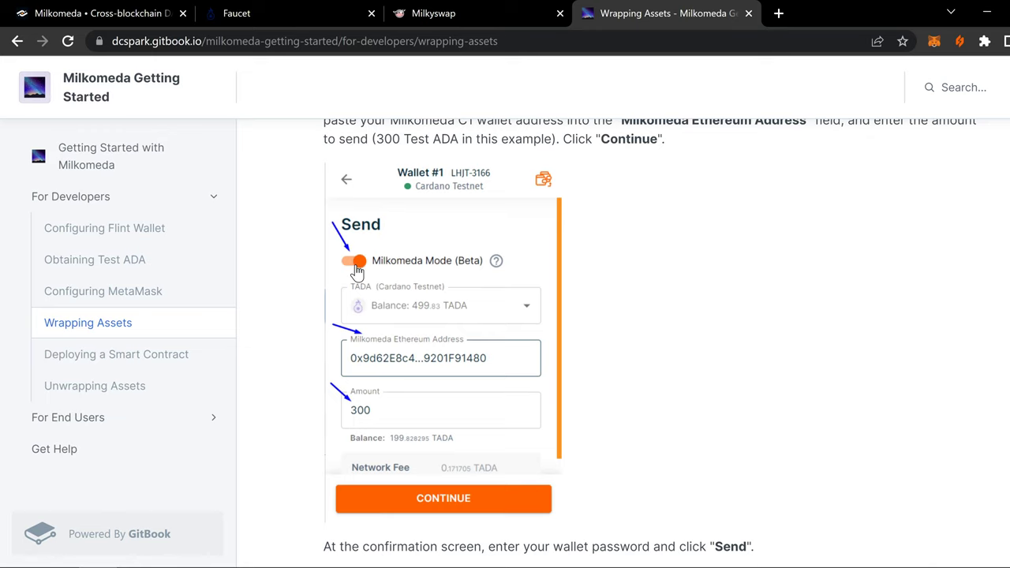
{"action": "scroll", "coordinate": [389, 403], "scroll_direction": "down", "scroll_amount": 4}
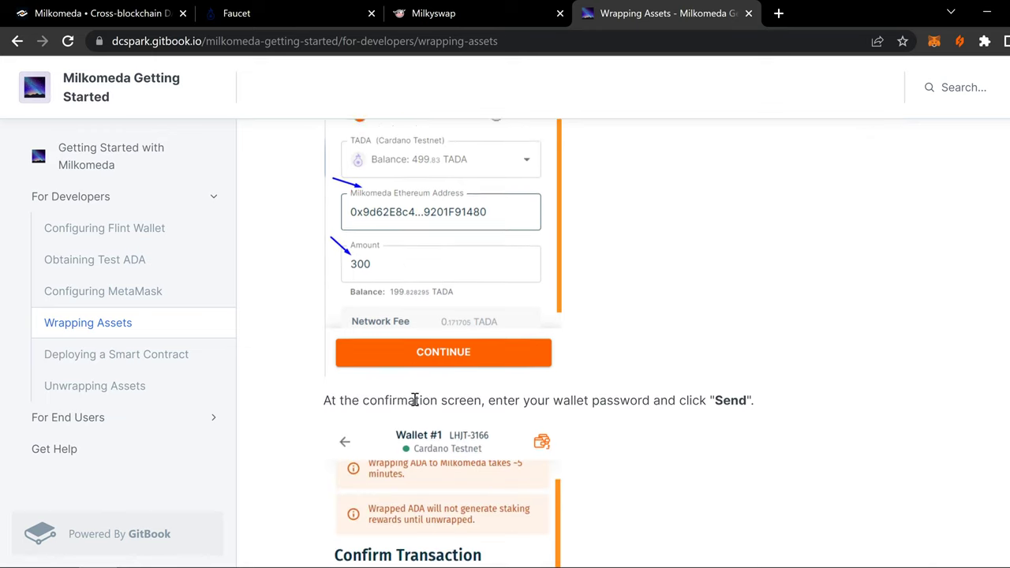
{"action": "scroll", "coordinate": [440, 381], "scroll_direction": "down", "scroll_amount": 5}
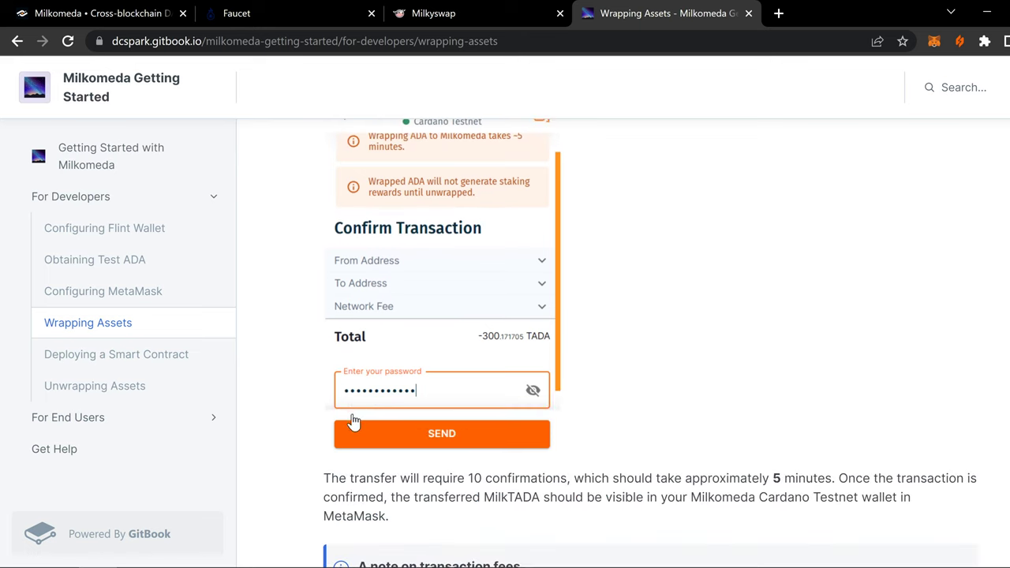
{"action": "scroll", "coordinate": [453, 315], "scroll_direction": "down", "scroll_amount": 1}
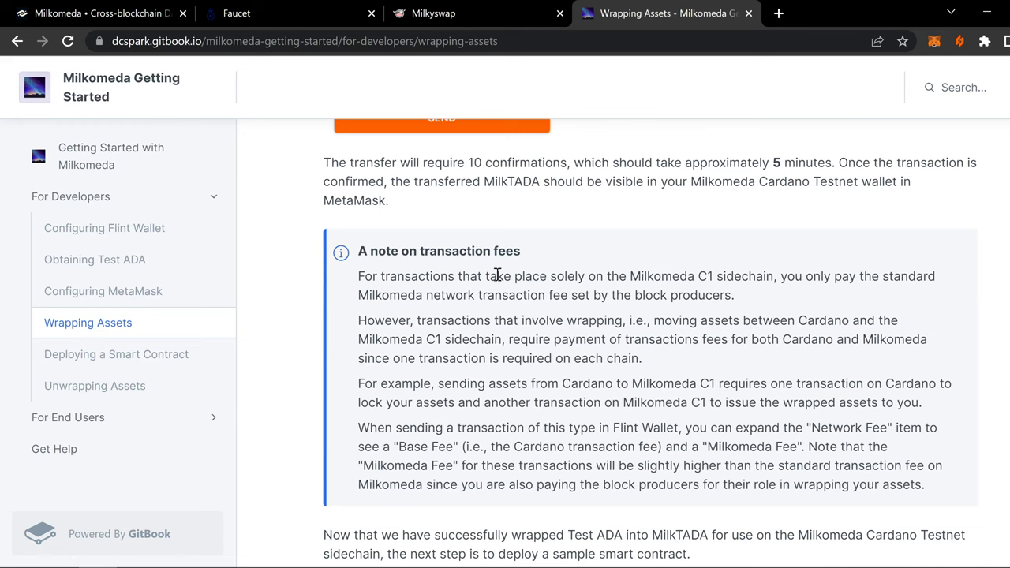
{"action": "scroll", "coordinate": [498, 277], "scroll_direction": "down", "scroll_amount": 6}
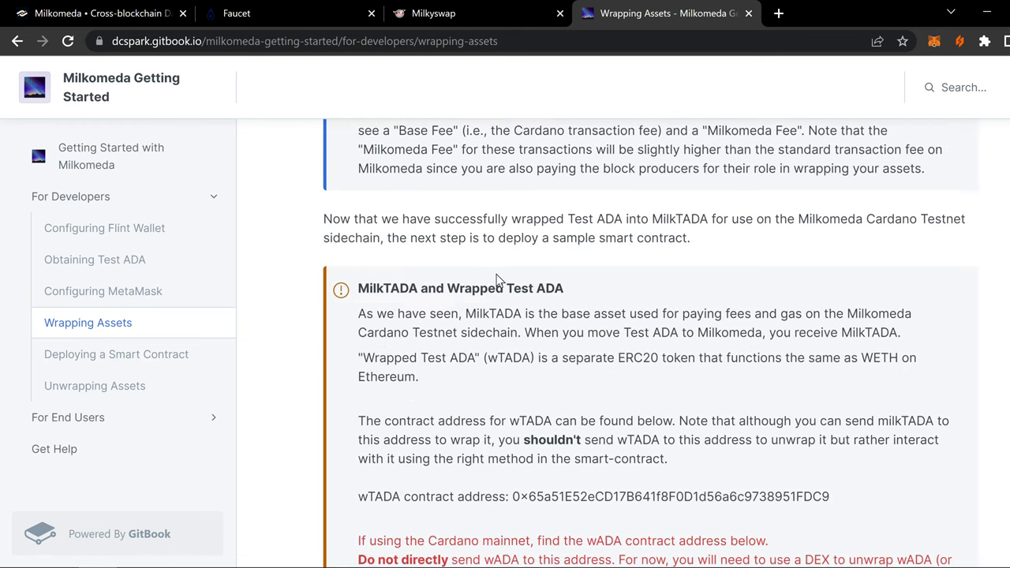
{"action": "scroll", "coordinate": [498, 281], "scroll_direction": "up", "scroll_amount": 8}
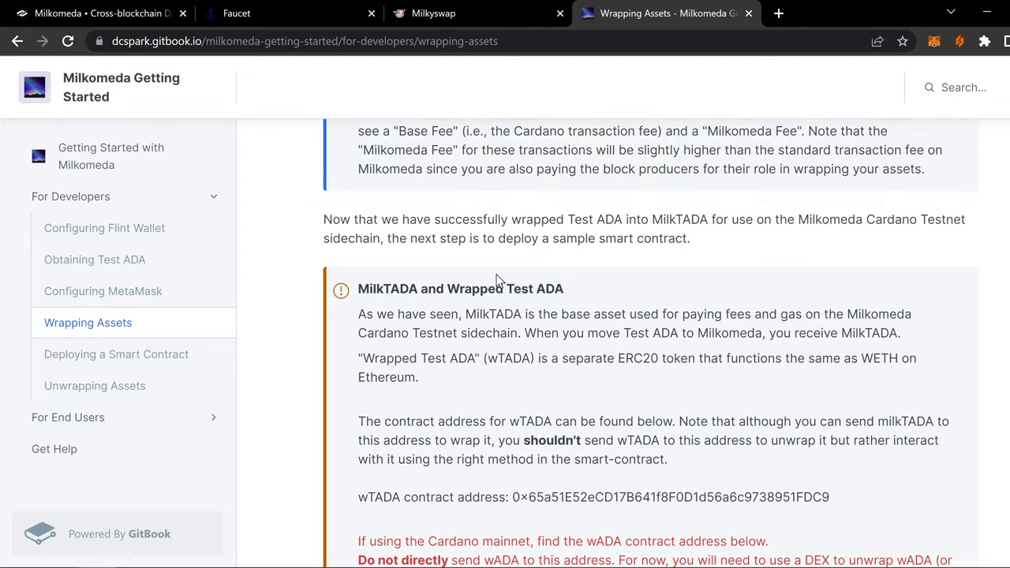
{"action": "scroll", "coordinate": [497, 274], "scroll_direction": "up", "scroll_amount": 8}
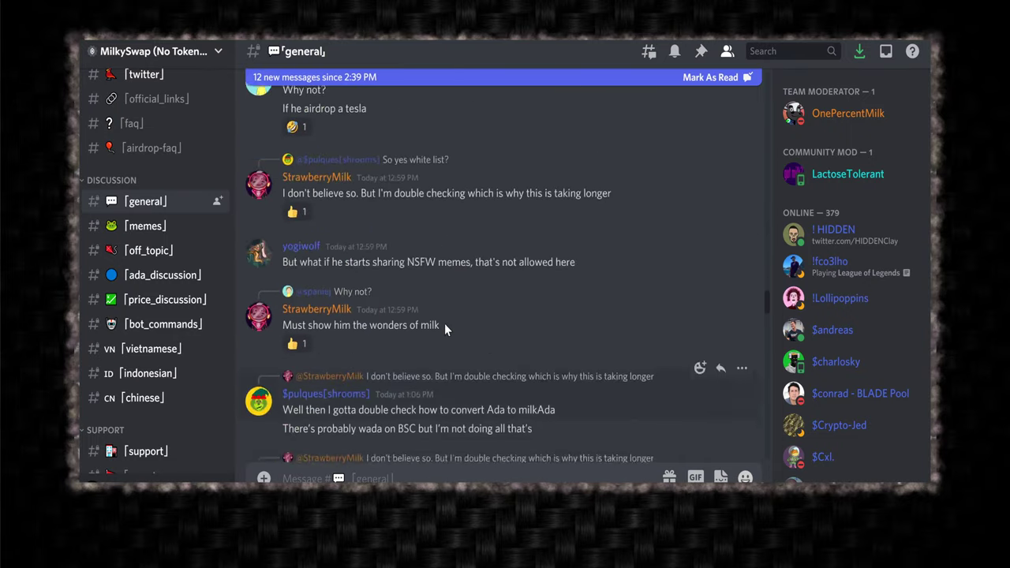
Look through the recent messages in the general channel of the MilkySwap Discord server
{"action": "scroll", "coordinate": [444, 323], "scroll_direction": "down", "scroll_amount": 3}
{"action": "scroll", "coordinate": [444, 323], "scroll_direction": "up", "scroll_amount": 5}
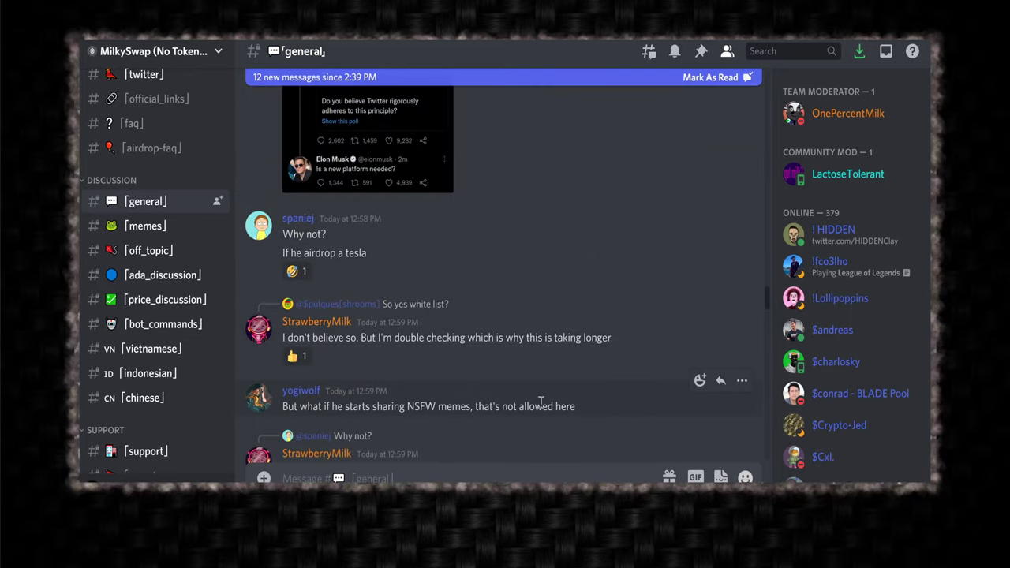
{"action": "scroll", "coordinate": [536, 403], "scroll_direction": "down", "scroll_amount": 5}
{"action": "scroll", "coordinate": [536, 402], "scroll_direction": "up", "scroll_amount": 4}
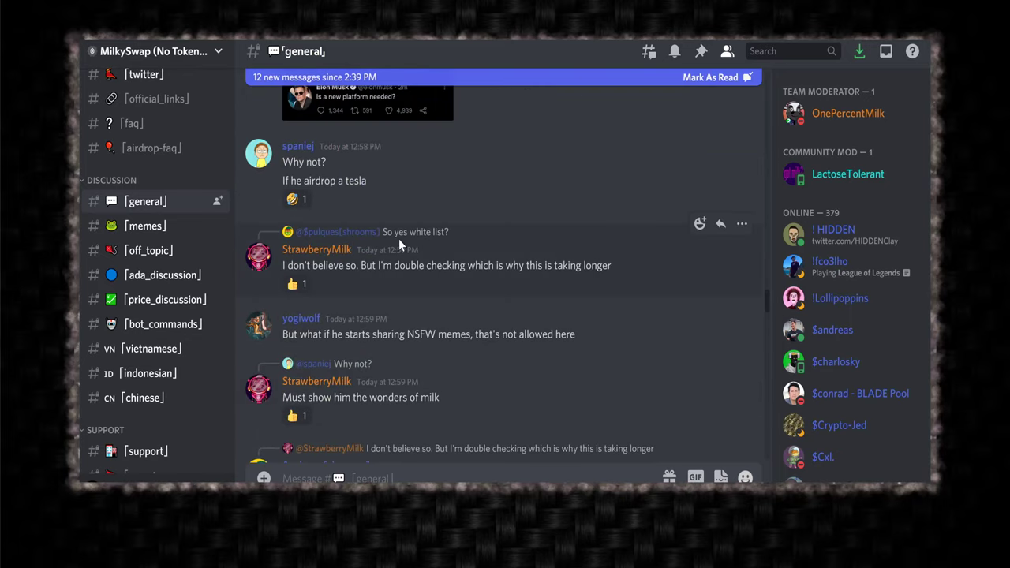
{"action": "scroll", "coordinate": [426, 252], "scroll_direction": "up", "scroll_amount": 2}
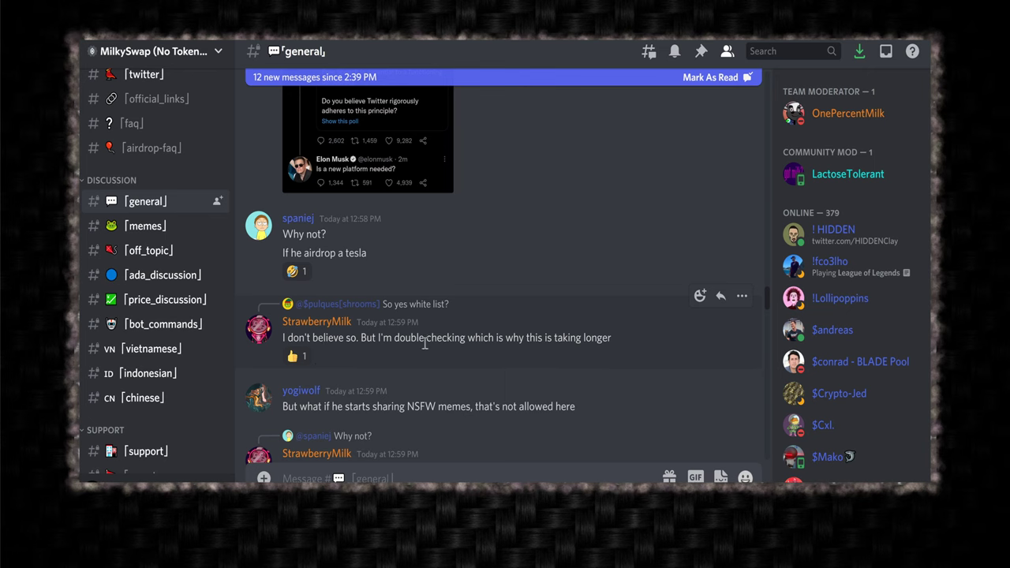
{"action": "scroll", "coordinate": [434, 343], "scroll_direction": "up", "scroll_amount": 6}
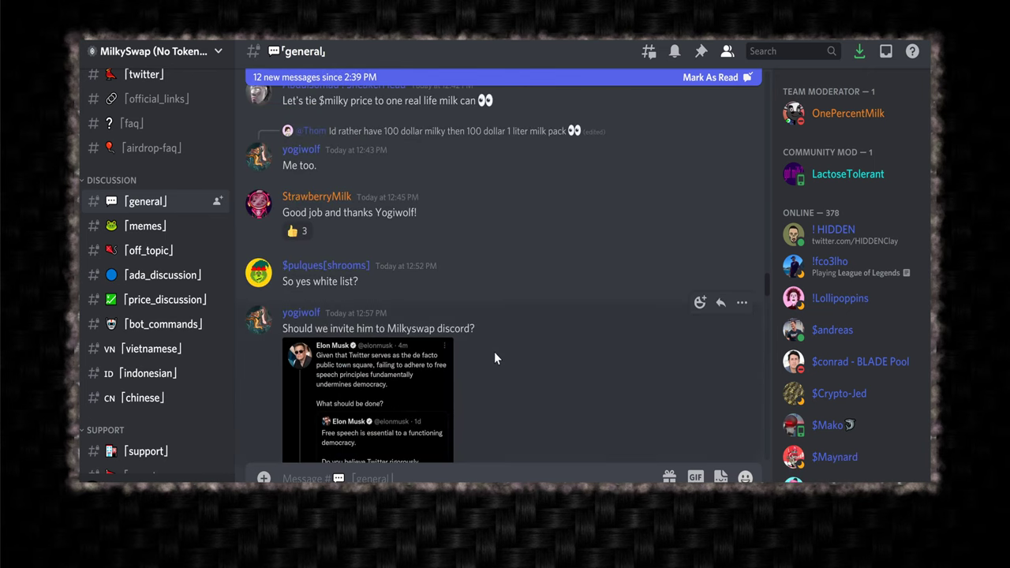
Read the general channel's discussion about the mainnet launch, the getting-started guide link, protocol audits, the third airdrop and MetaMask use
{"action": "scroll", "coordinate": [352, 300], "scroll_direction": "up", "scroll_amount": 4}
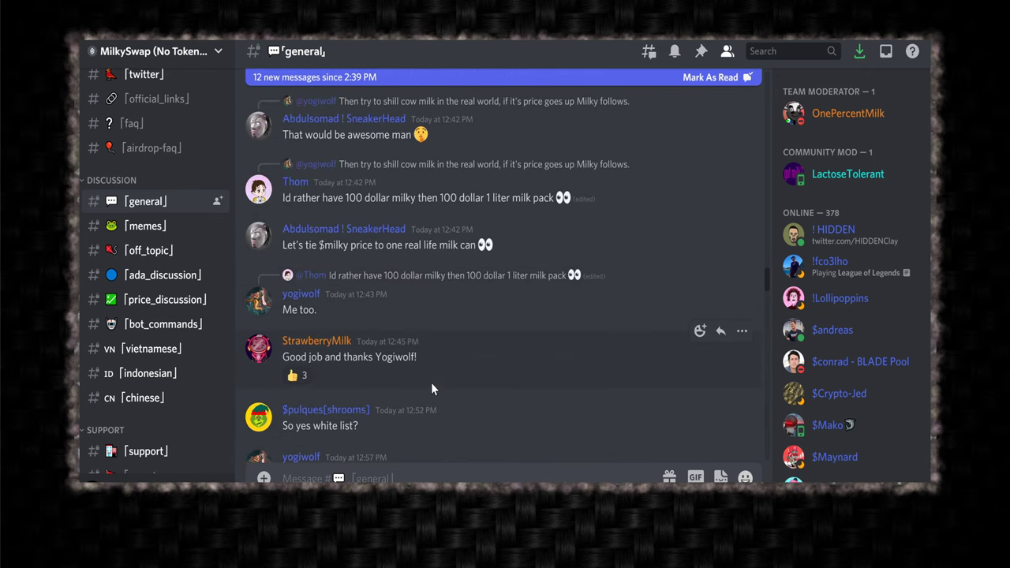
{"action": "scroll", "coordinate": [469, 395], "scroll_direction": "down", "scroll_amount": 15}
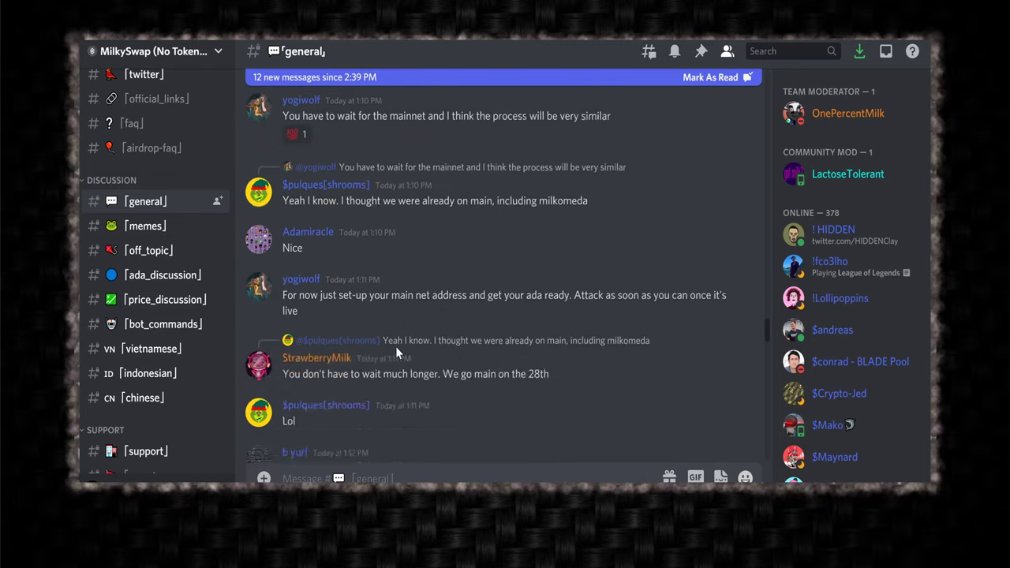
{"action": "scroll", "coordinate": [396, 352], "scroll_direction": "down", "scroll_amount": 10}
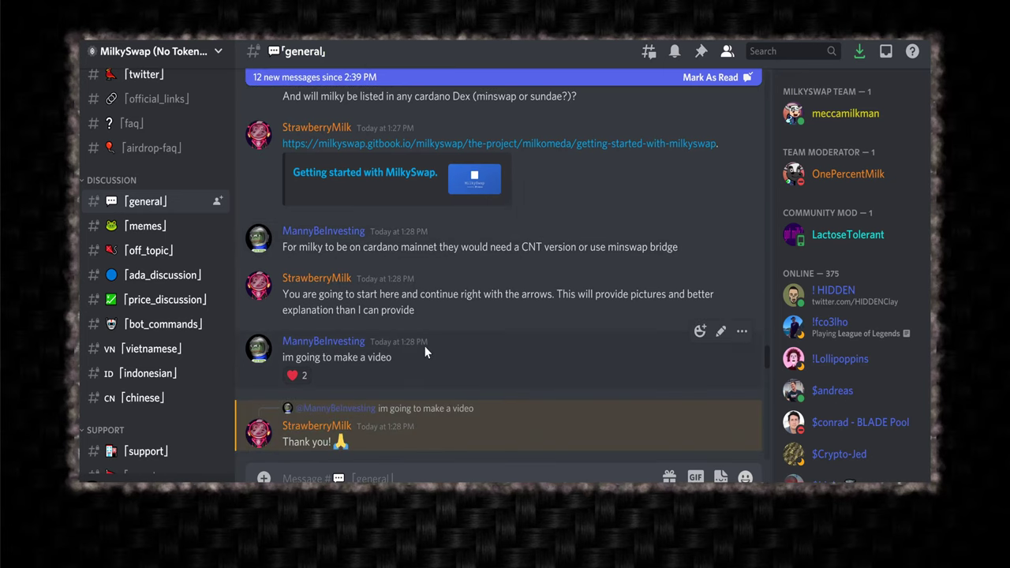
{"action": "scroll", "coordinate": [416, 316], "scroll_direction": "down", "scroll_amount": 1}
{"action": "scroll", "coordinate": [409, 260], "scroll_direction": "down", "scroll_amount": 1}
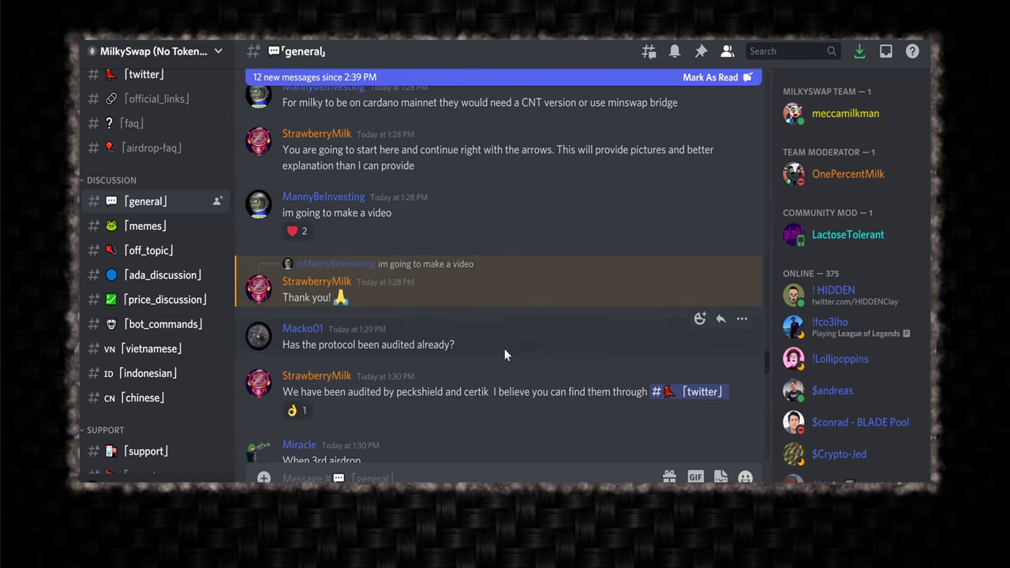
{"action": "scroll", "coordinate": [434, 346], "scroll_direction": "down", "scroll_amount": 1}
{"action": "scroll", "coordinate": [442, 294], "scroll_direction": "down", "scroll_amount": 1}
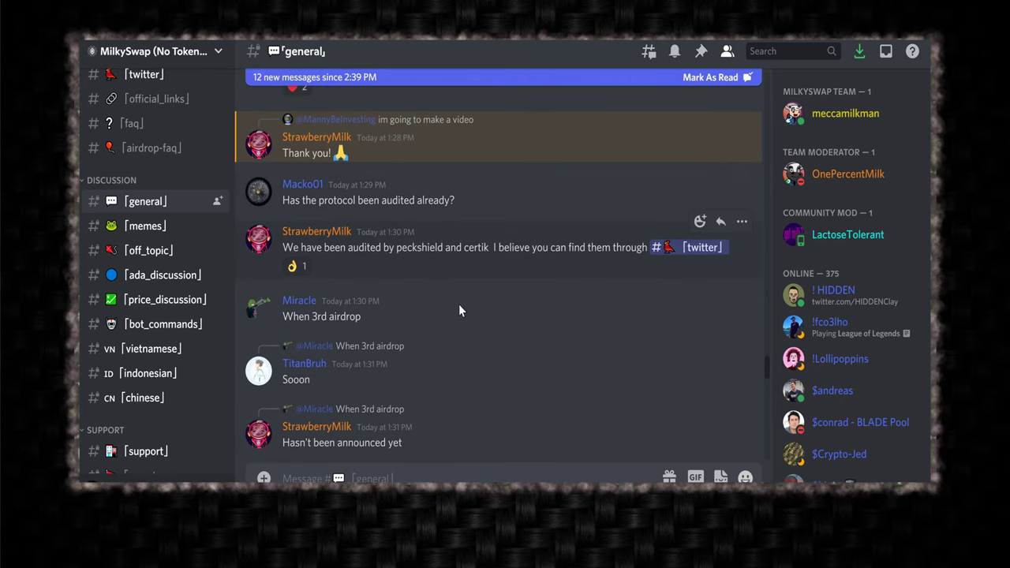
{"action": "scroll", "coordinate": [489, 338], "scroll_direction": "down", "scroll_amount": 2}
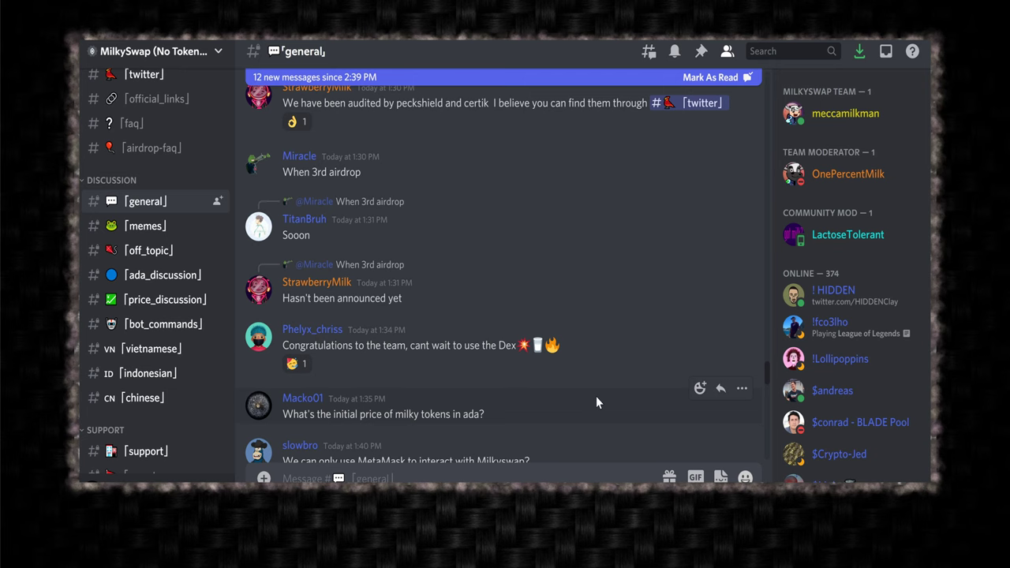
{"action": "scroll", "coordinate": [596, 399], "scroll_direction": "down", "scroll_amount": 2}
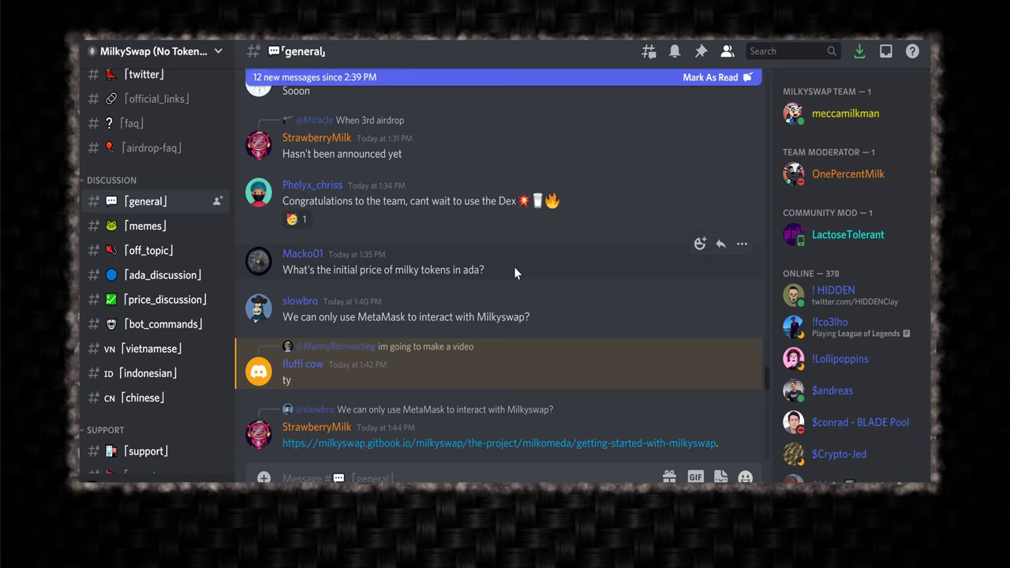
{"action": "scroll", "coordinate": [514, 266], "scroll_direction": "down", "scroll_amount": 4}
{"action": "scroll", "coordinate": [526, 225], "scroll_direction": "up", "scroll_amount": 5}
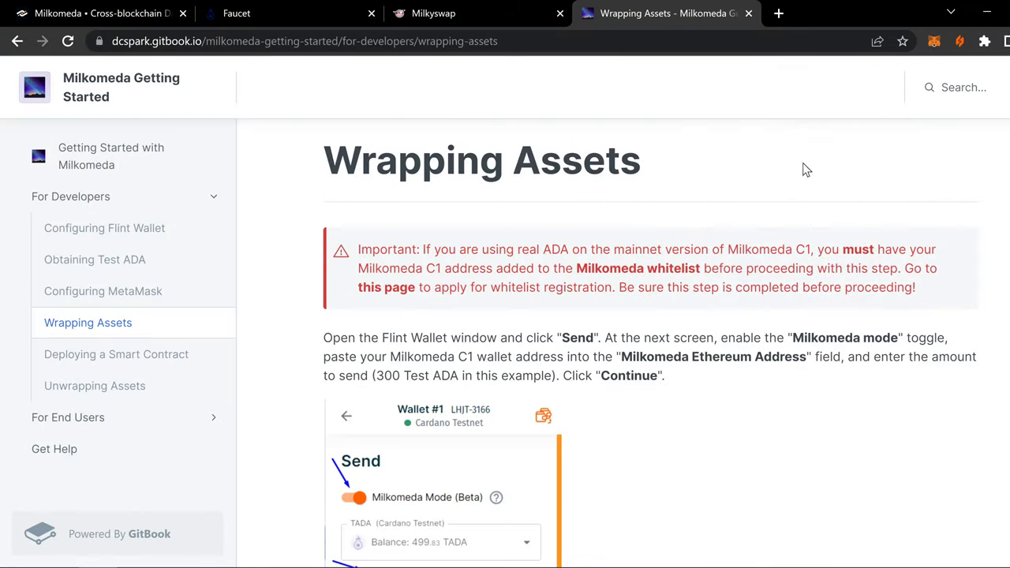
Check the Ledger 1 account's MILKTADA balance and transaction activity in MetaMask, then close the wallet
{"action": "left_click", "coordinate": [934, 42]}
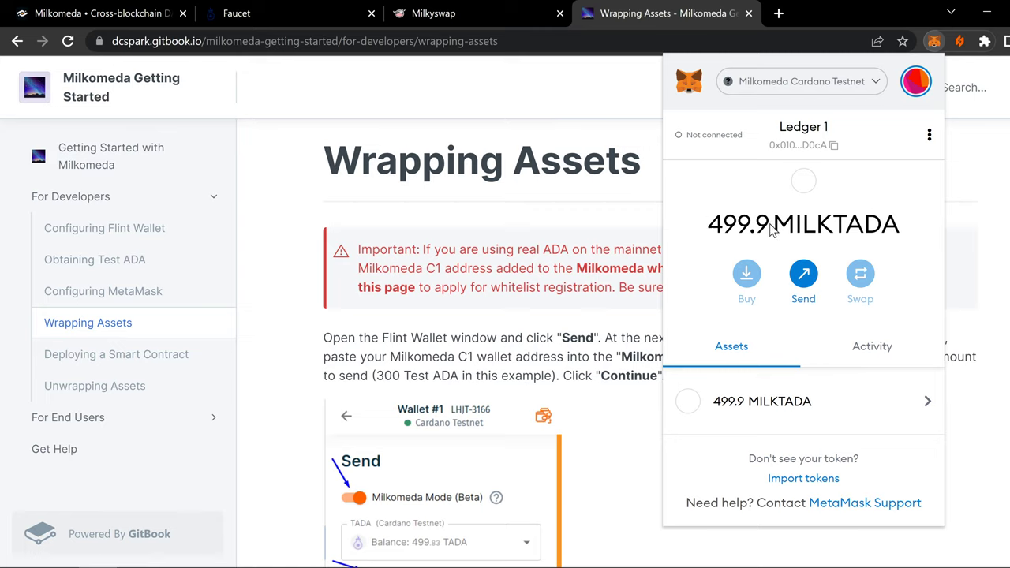
{"action": "left_click", "coordinate": [862, 359]}
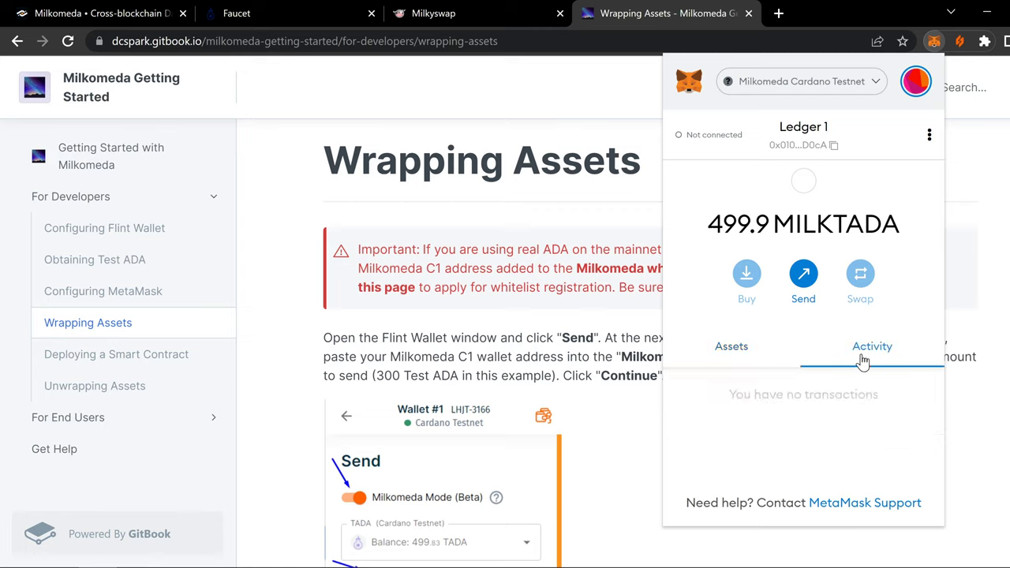
{"action": "left_click", "coordinate": [753, 347]}
{"action": "left_click", "coordinate": [833, 434]}
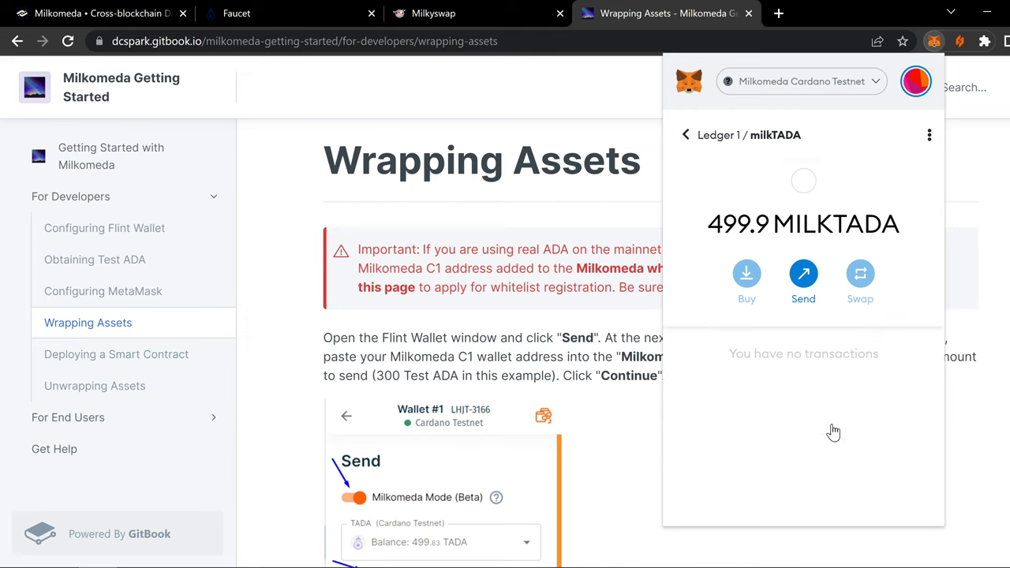
{"action": "left_click", "coordinate": [685, 135]}
{"action": "left_click", "coordinate": [531, 207]}
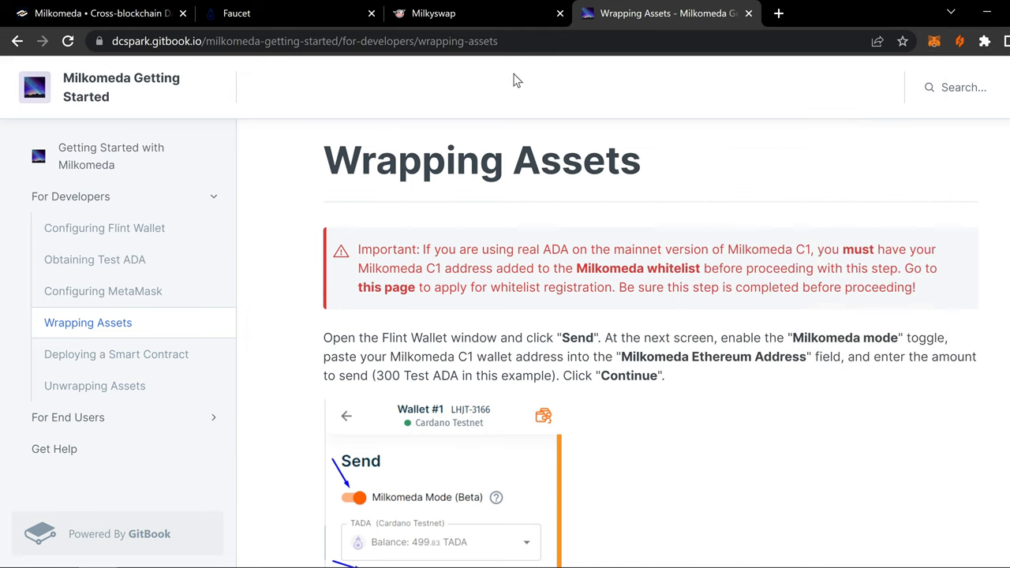
Switch to the Milkyswap site and check the connected account, its milkADA balance and the available networks
{"action": "left_click", "coordinate": [409, 16]}
{"action": "scroll", "coordinate": [619, 234], "scroll_direction": "up", "scroll_amount": 8}
{"action": "scroll", "coordinate": [618, 234], "scroll_direction": "up", "scroll_amount": 4}
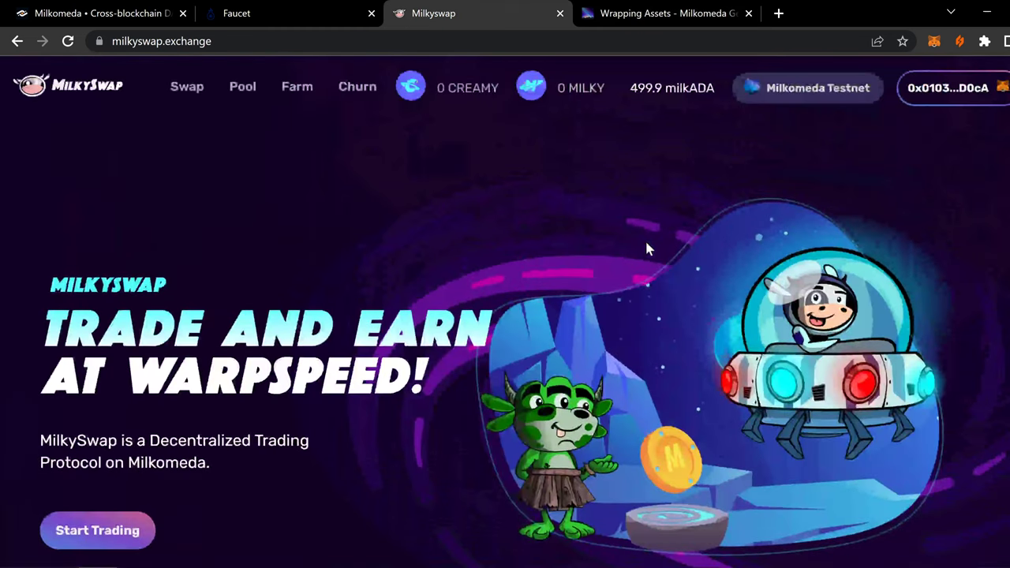
{"action": "left_click", "coordinate": [938, 91]}
{"action": "left_click", "coordinate": [699, 246]}
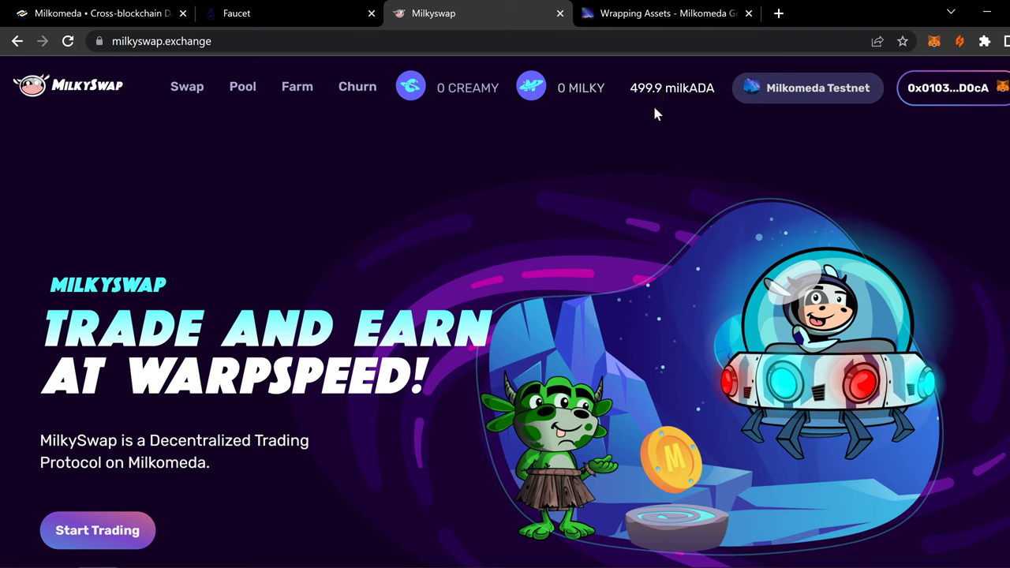
{"action": "left_click", "coordinate": [759, 98]}
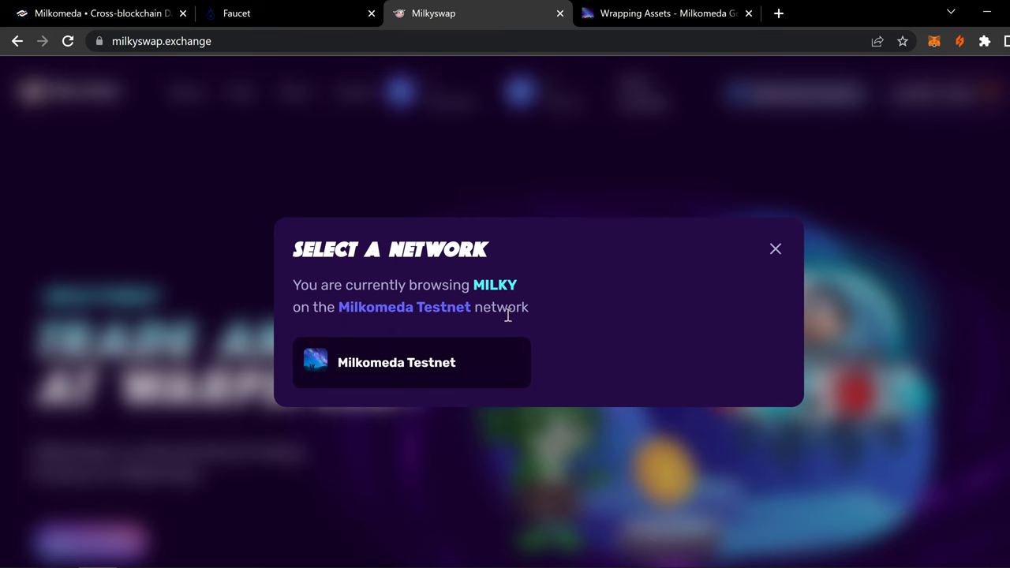
{"action": "left_click", "coordinate": [778, 249]}
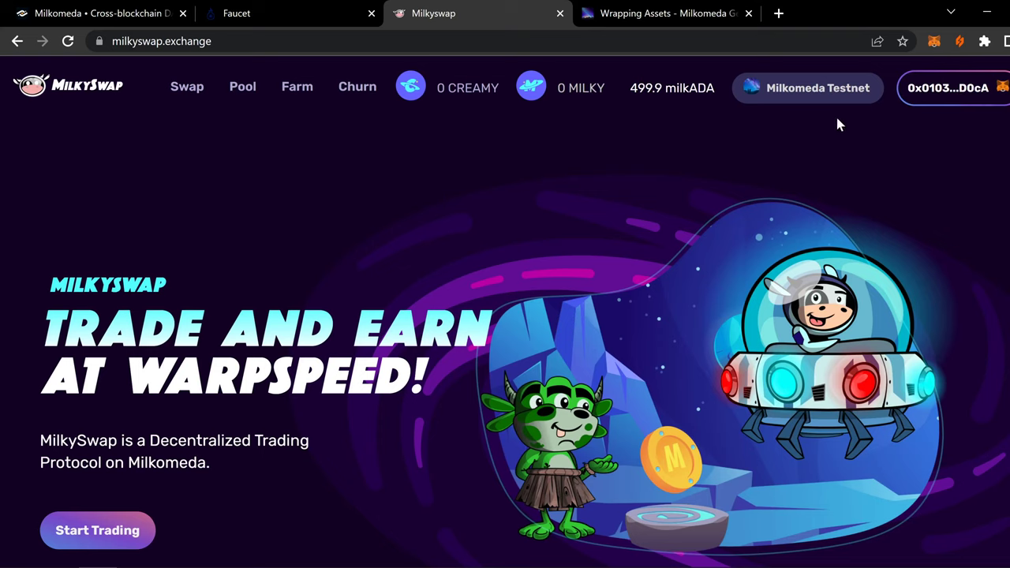
Set up a swap of 10 milkADA to MILKY on Milkyswap's swap page
{"action": "left_click", "coordinate": [190, 93]}
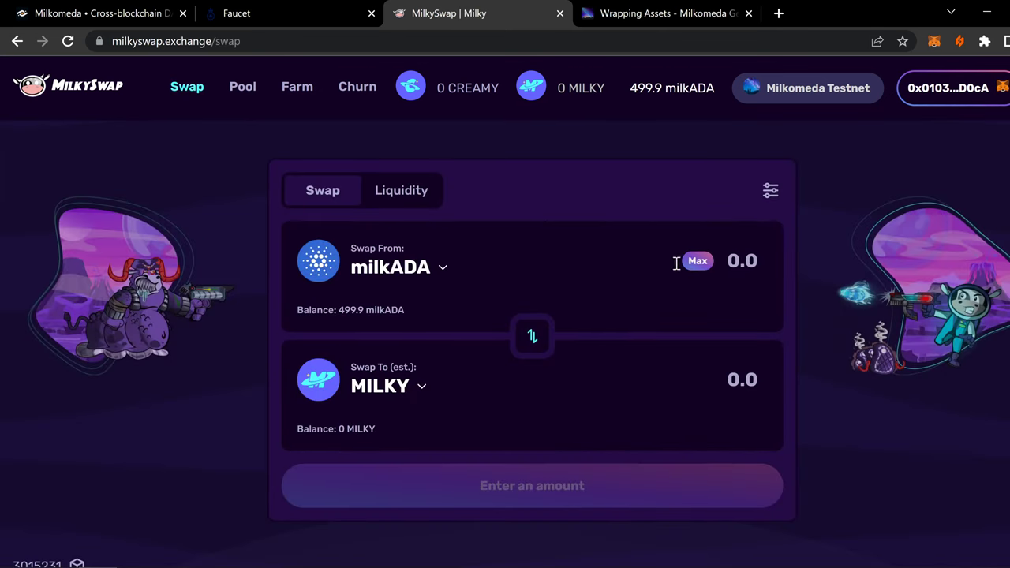
{"action": "left_click", "coordinate": [427, 385]}
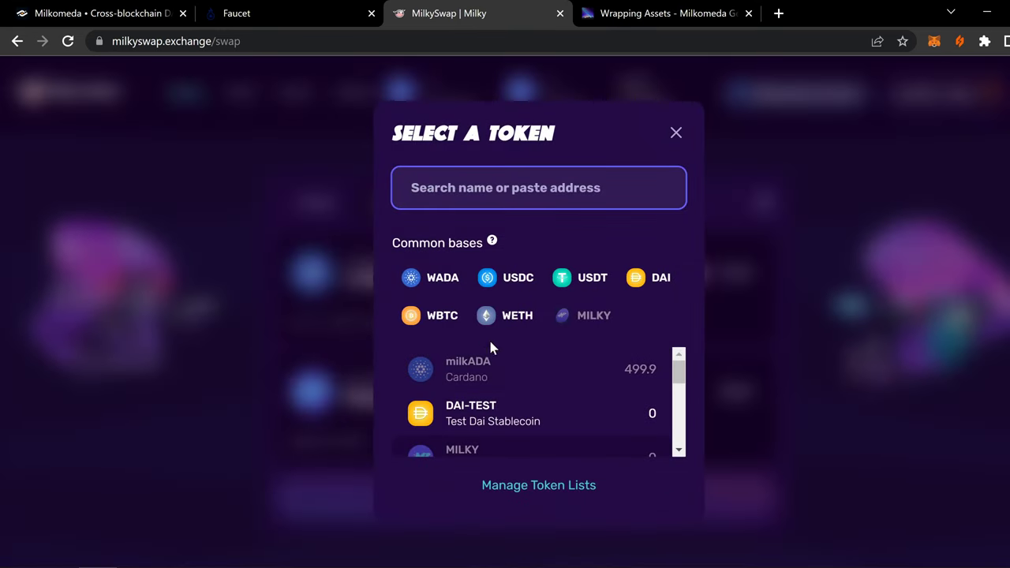
{"action": "left_click", "coordinate": [588, 316]}
{"action": "key", "text": "Escape"}
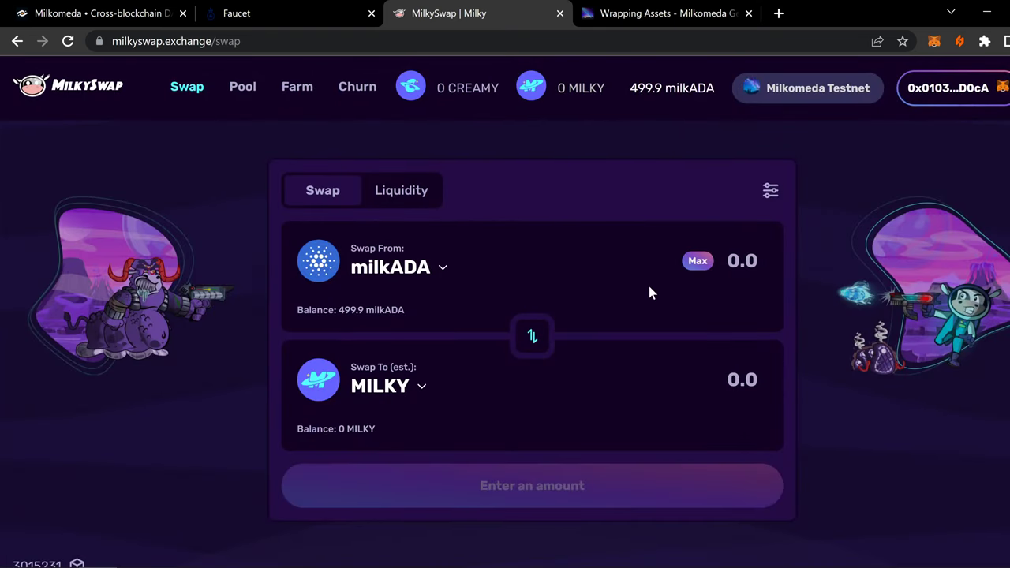
{"action": "left_click", "coordinate": [737, 260]}
{"action": "type", "text": "10"}
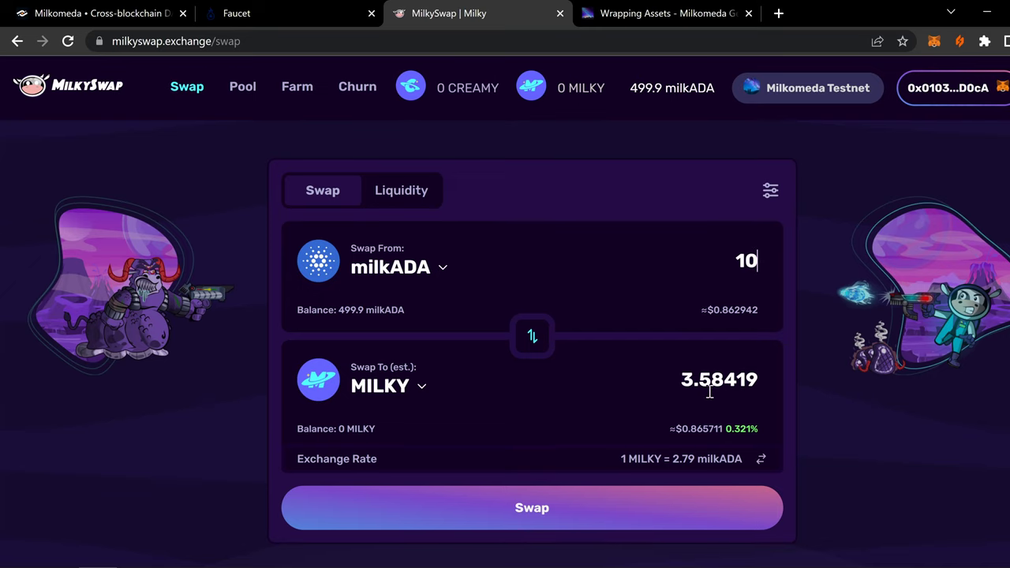
Review the swap's route and price impact, accept the updated price, and confirm the swap of 10 milkADA for MILKY
{"action": "left_click", "coordinate": [527, 509]}
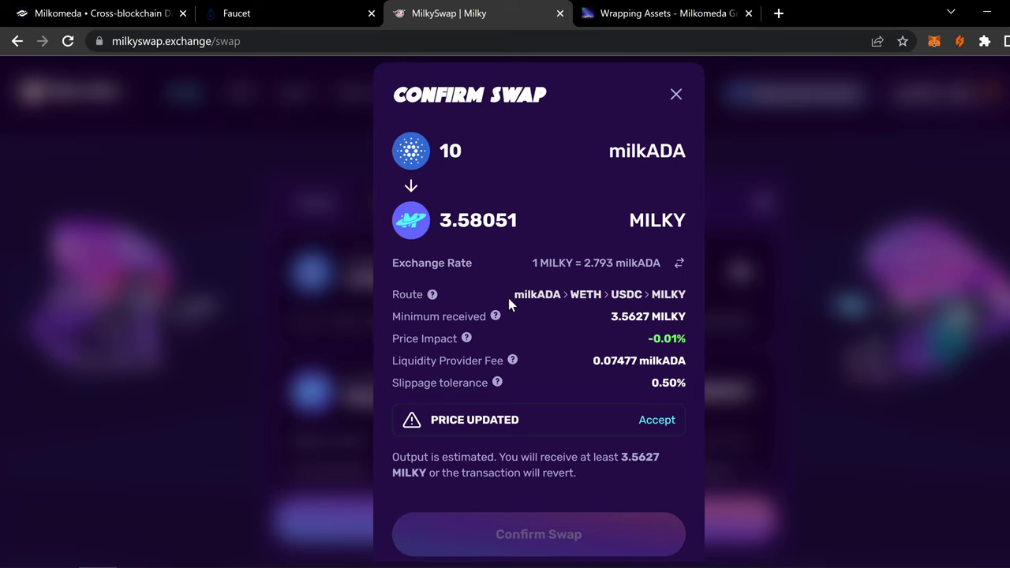
{"action": "mouse_move", "coordinate": [434, 296]}
{"action": "mouse_move", "coordinate": [466, 340]}
{"action": "left_click", "coordinate": [660, 420]}
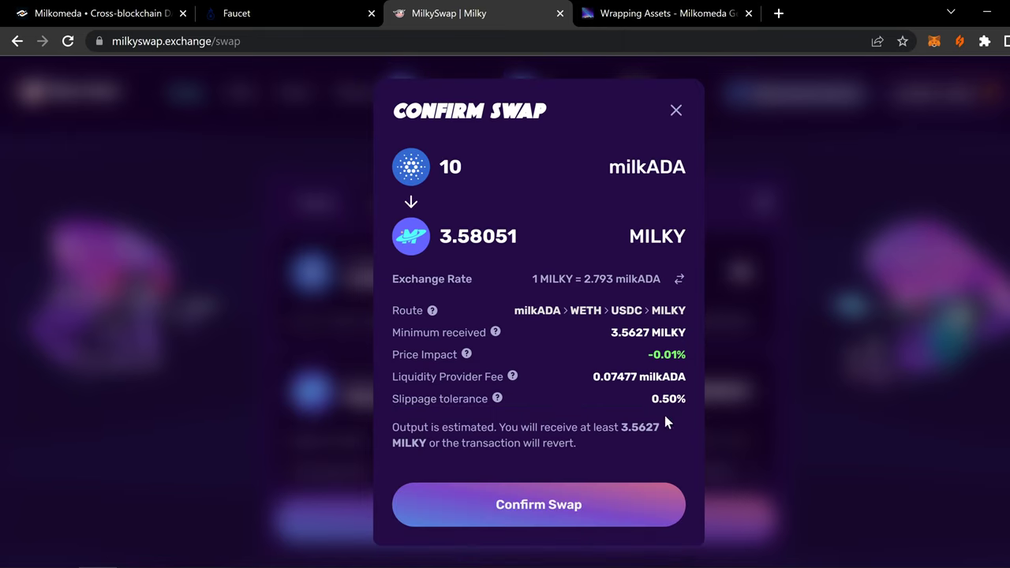
{"action": "left_click", "coordinate": [543, 515]}
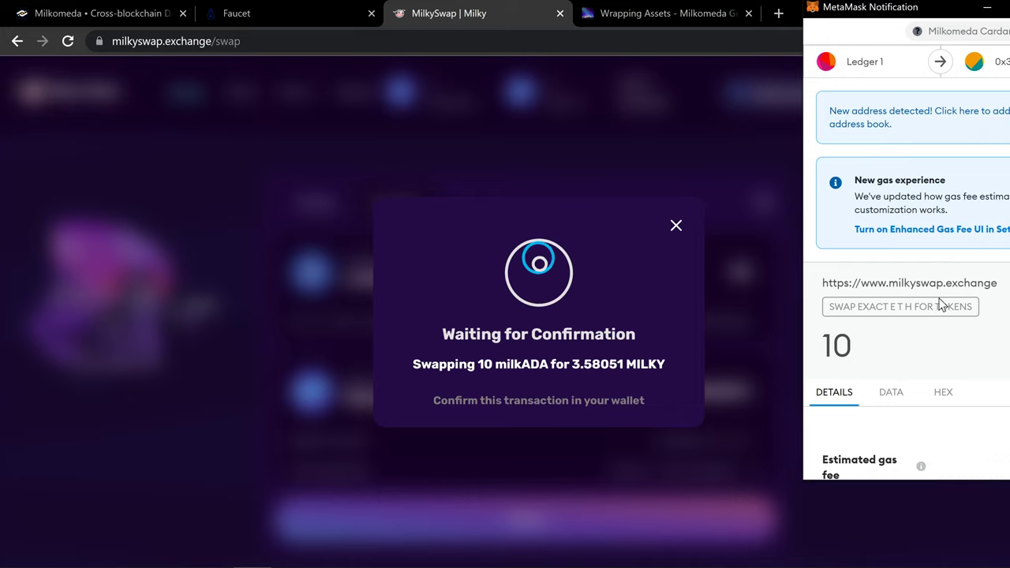
Review the swap request in MetaMask, including the estimated gas fee, the total, and the Ledger connection instructions
{"action": "scroll", "coordinate": [934, 203], "scroll_direction": "down", "scroll_amount": 3}
{"action": "scroll", "coordinate": [945, 293], "scroll_direction": "up", "scroll_amount": 3}
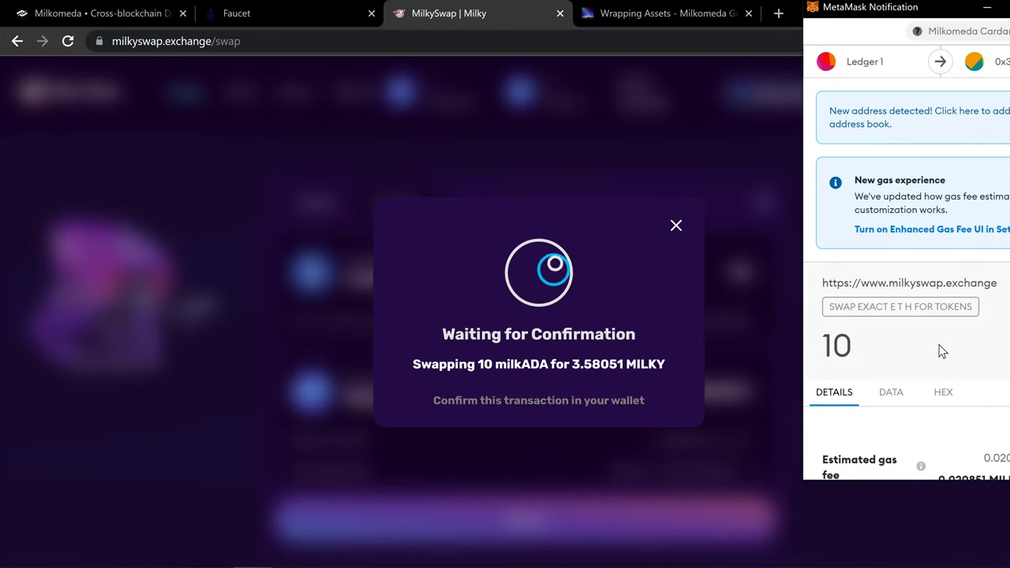
{"action": "scroll", "coordinate": [931, 350], "scroll_direction": "down", "scroll_amount": 3}
{"action": "scroll", "coordinate": [941, 335], "scroll_direction": "down", "scroll_amount": 3}
{"action": "scroll", "coordinate": [947, 388], "scroll_direction": "up", "scroll_amount": 5}
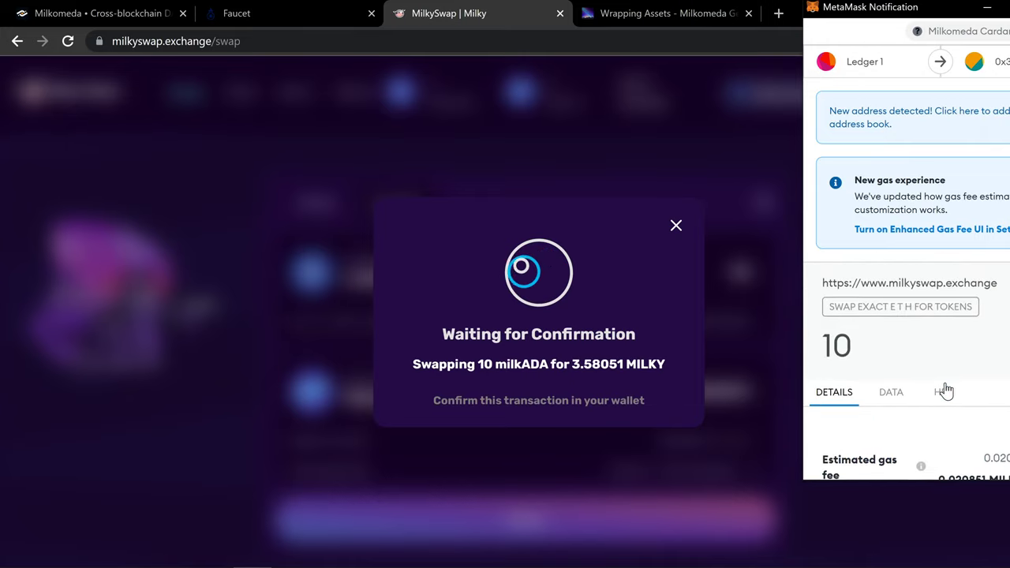
{"action": "scroll", "coordinate": [949, 385], "scroll_direction": "down", "scroll_amount": 3}
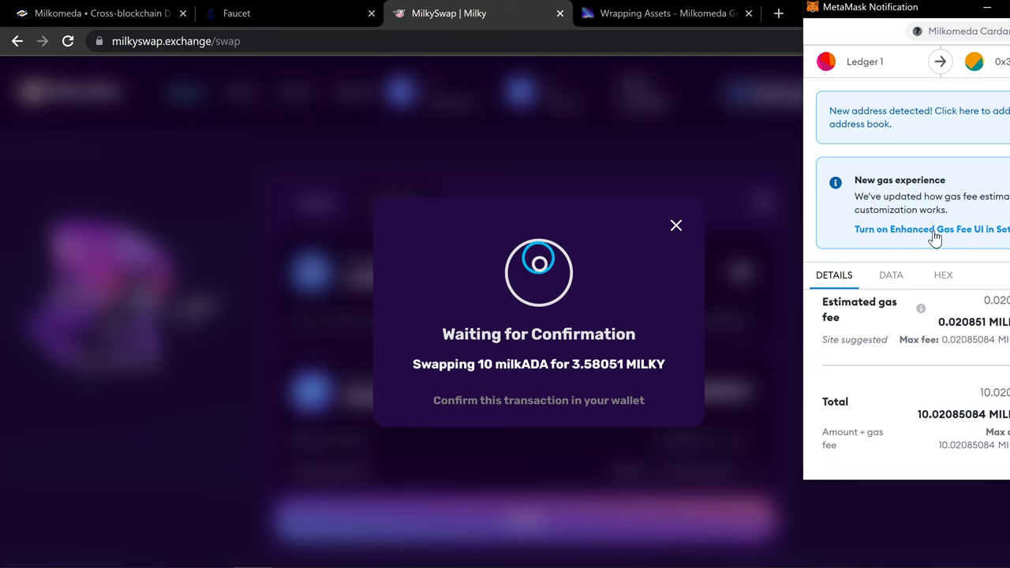
{"action": "scroll", "coordinate": [936, 322], "scroll_direction": "down", "scroll_amount": 5}
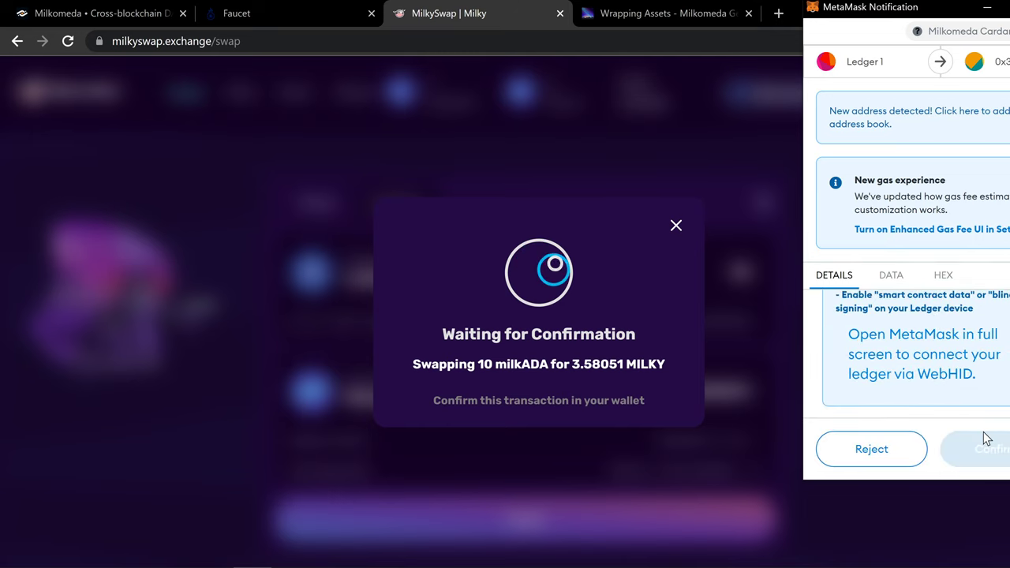
{"action": "scroll", "coordinate": [989, 408], "scroll_direction": "up", "scroll_amount": 2}
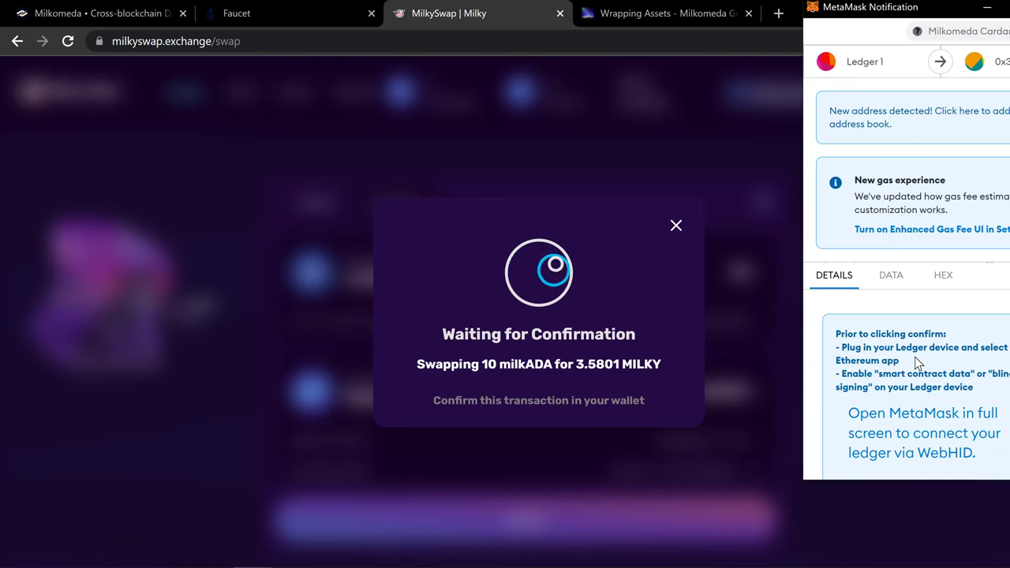
{"action": "scroll", "coordinate": [915, 356], "scroll_direction": "down", "scroll_amount": 1}
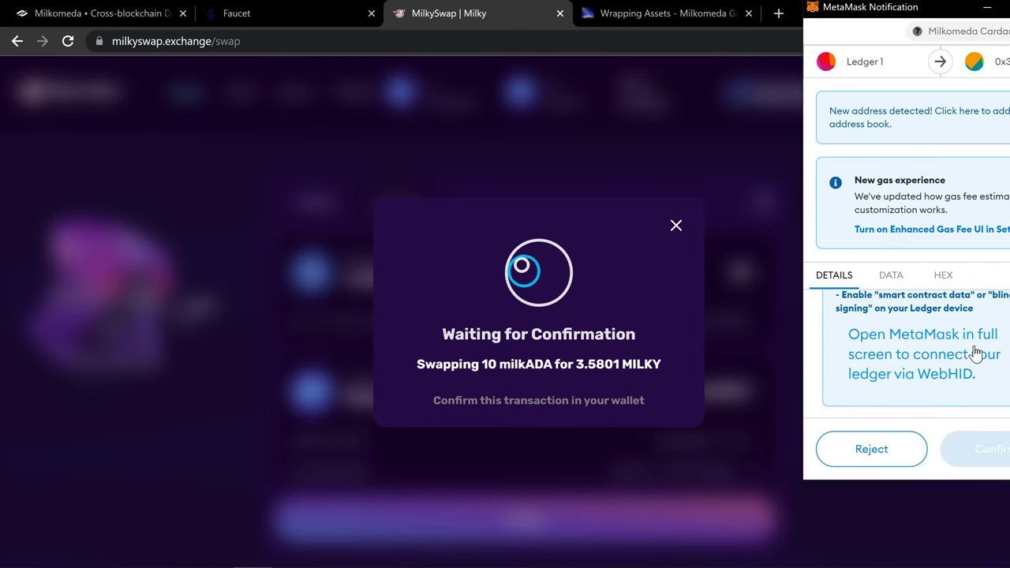
{"action": "scroll", "coordinate": [973, 351], "scroll_direction": "up", "scroll_amount": 1}
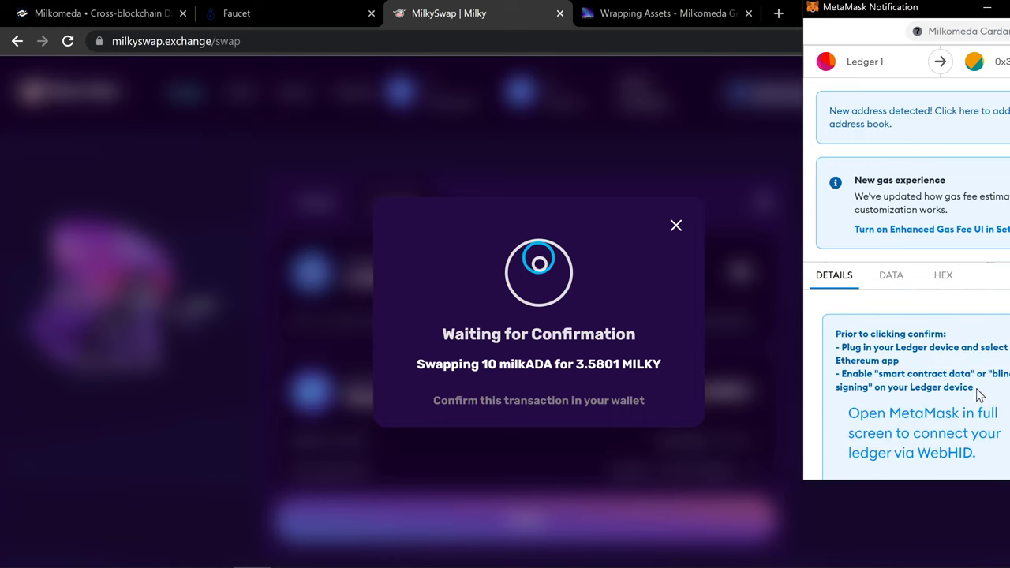
{"action": "scroll", "coordinate": [978, 394], "scroll_direction": "down", "scroll_amount": 1}
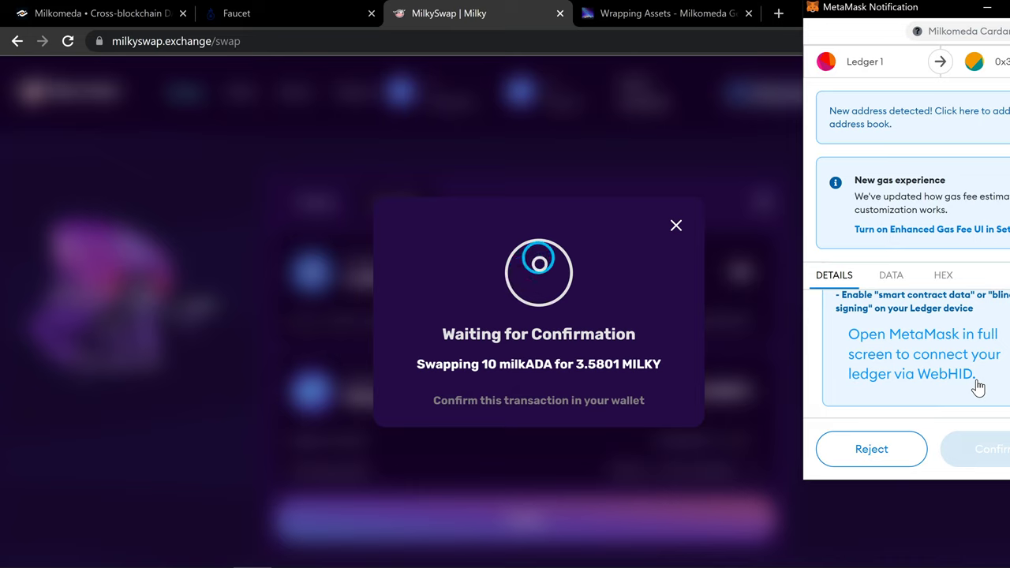
{"action": "scroll", "coordinate": [974, 398], "scroll_direction": "up", "scroll_amount": 1}
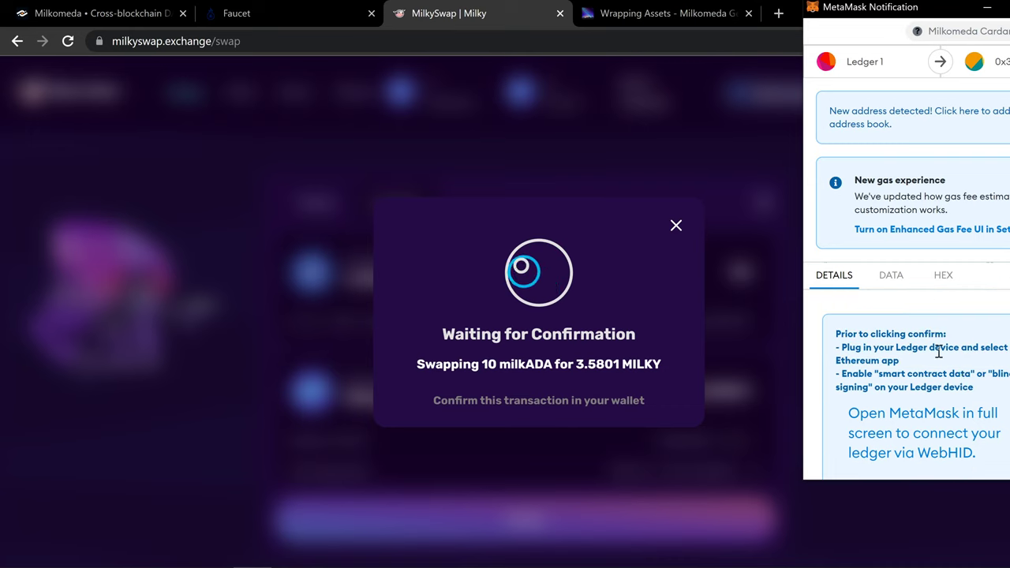
{"action": "scroll", "coordinate": [967, 356], "scroll_direction": "down", "scroll_amount": 1}
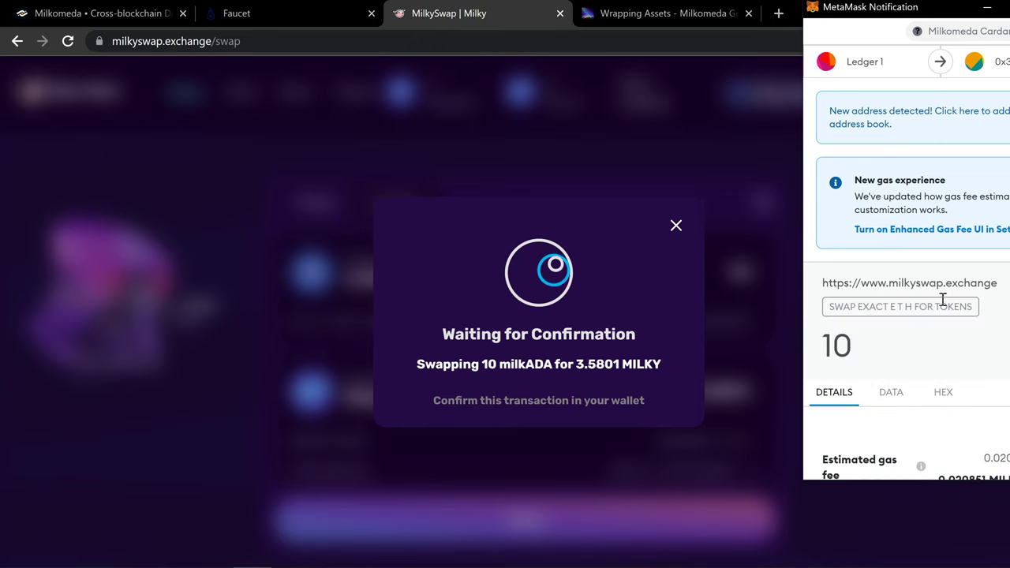
Turn on the Enhanced Gas Fee UI in MetaMask's settings and return to the list of settings categories
{"action": "left_click", "coordinate": [928, 230]}
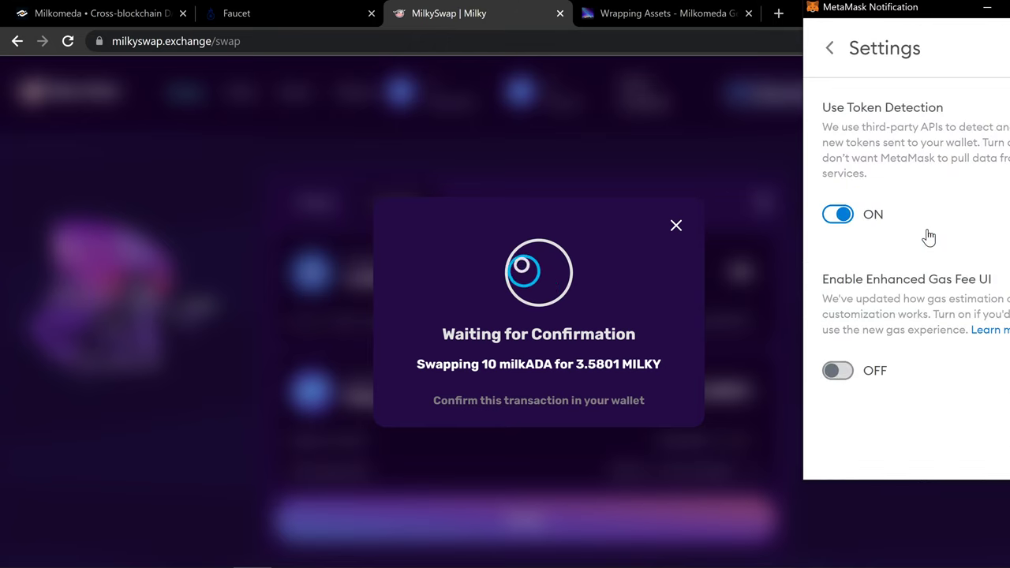
{"action": "left_click", "coordinate": [838, 371]}
{"action": "left_click", "coordinate": [830, 49]}
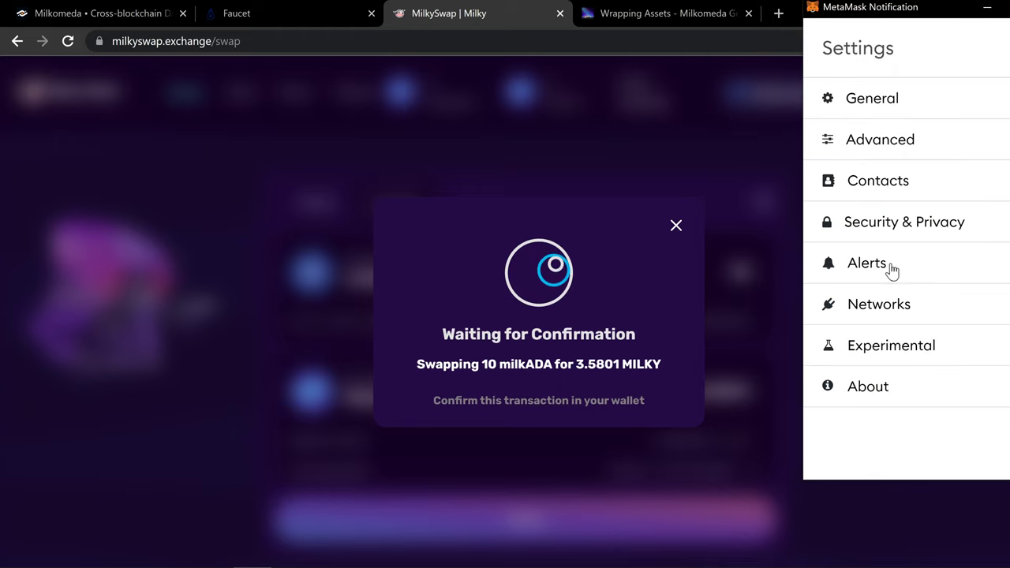
Confirm the swap of 10 milkADA for MILKY in MetaMask and check the transaction in the wallet's activity
{"action": "scroll", "coordinate": [923, 300], "scroll_direction": "down", "scroll_amount": 3}
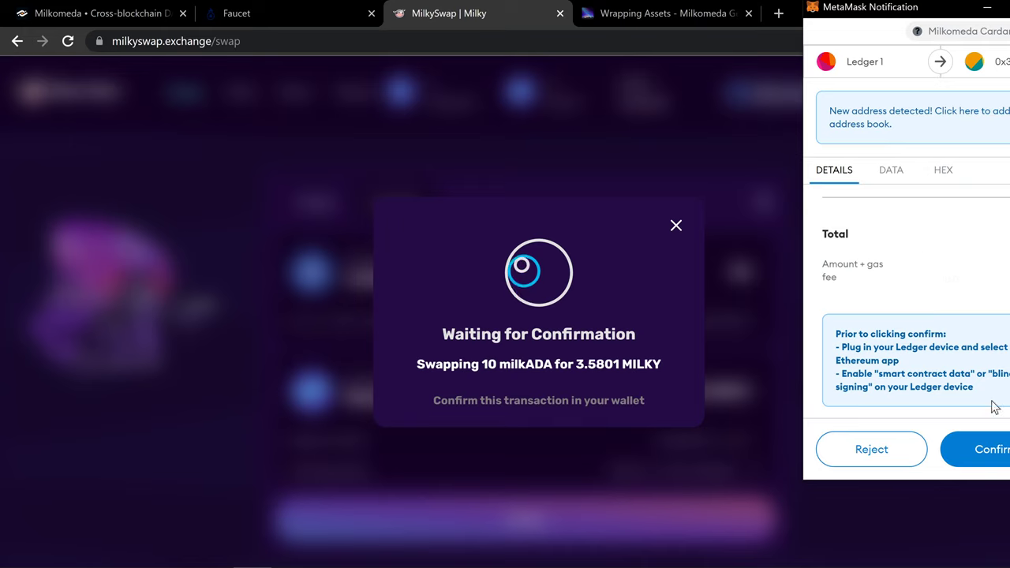
{"action": "left_click", "coordinate": [1005, 448]}
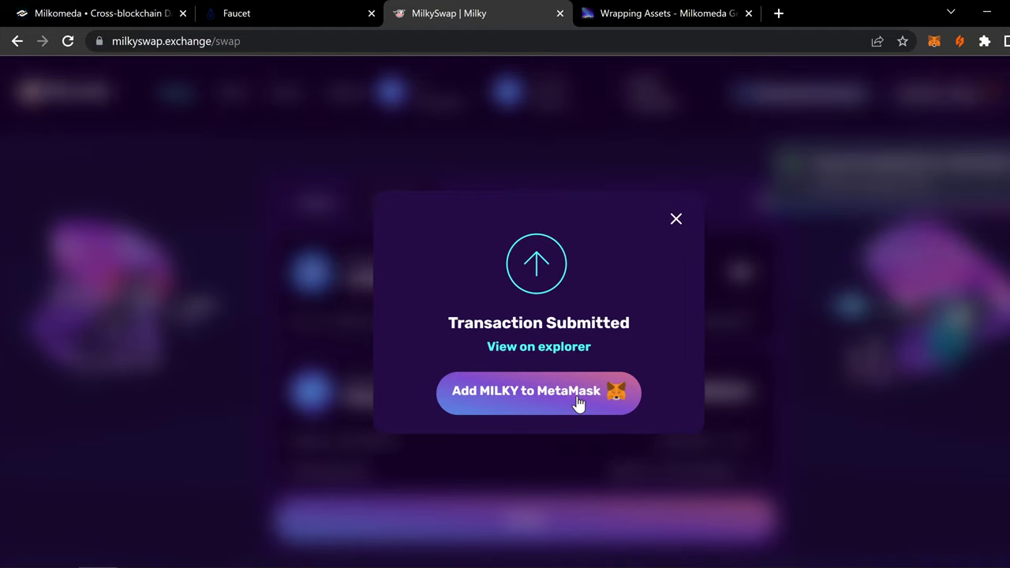
{"action": "left_click", "coordinate": [676, 220]}
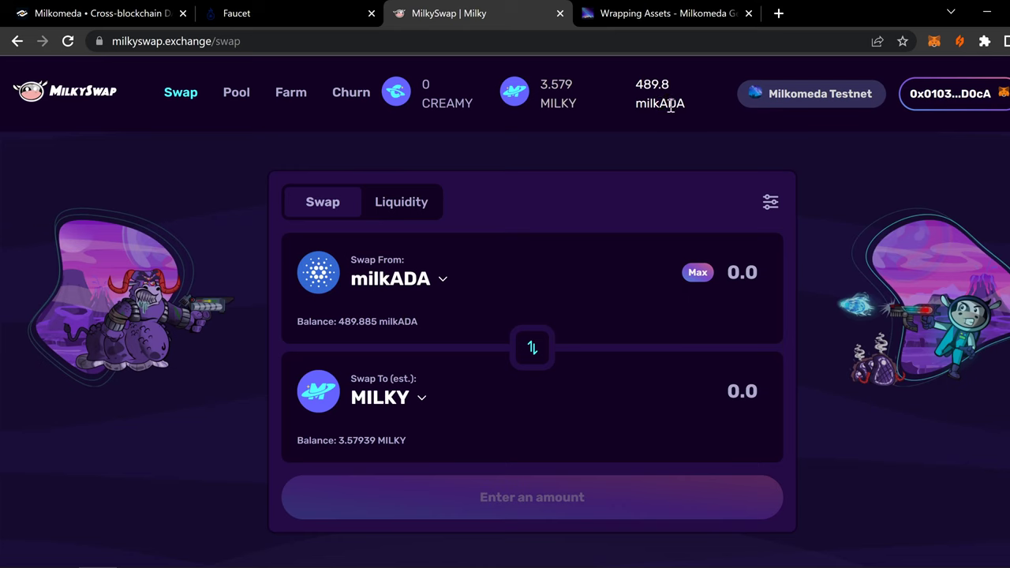
{"action": "left_click", "coordinate": [936, 41]}
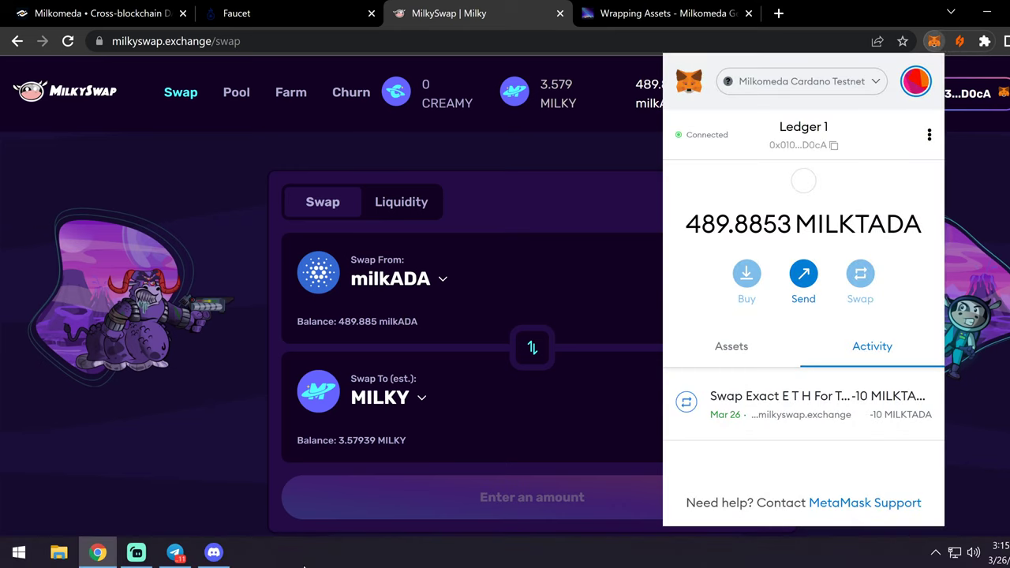
{"action": "left_click", "coordinate": [148, 560]}
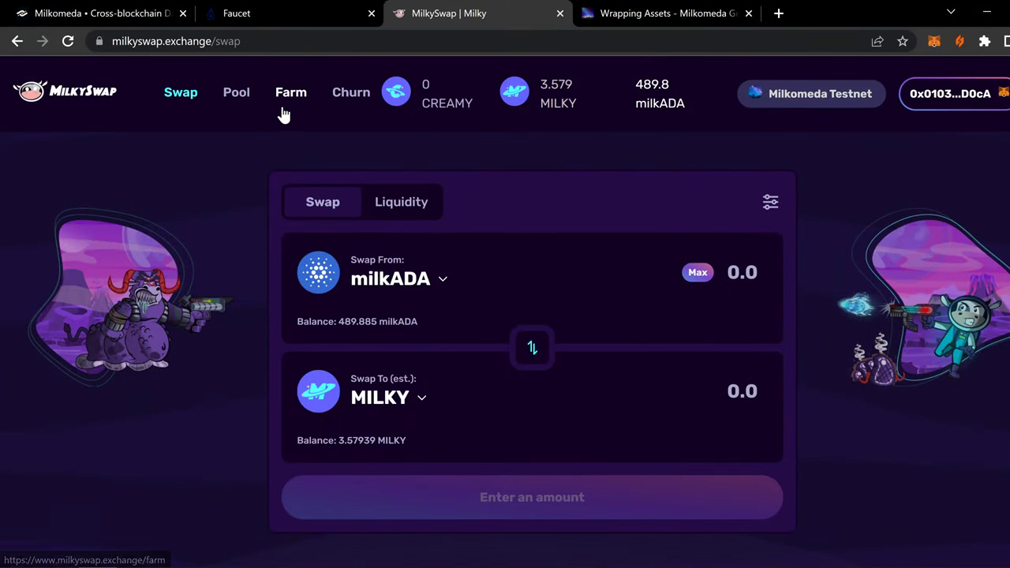
{"action": "left_click", "coordinate": [533, 348]}
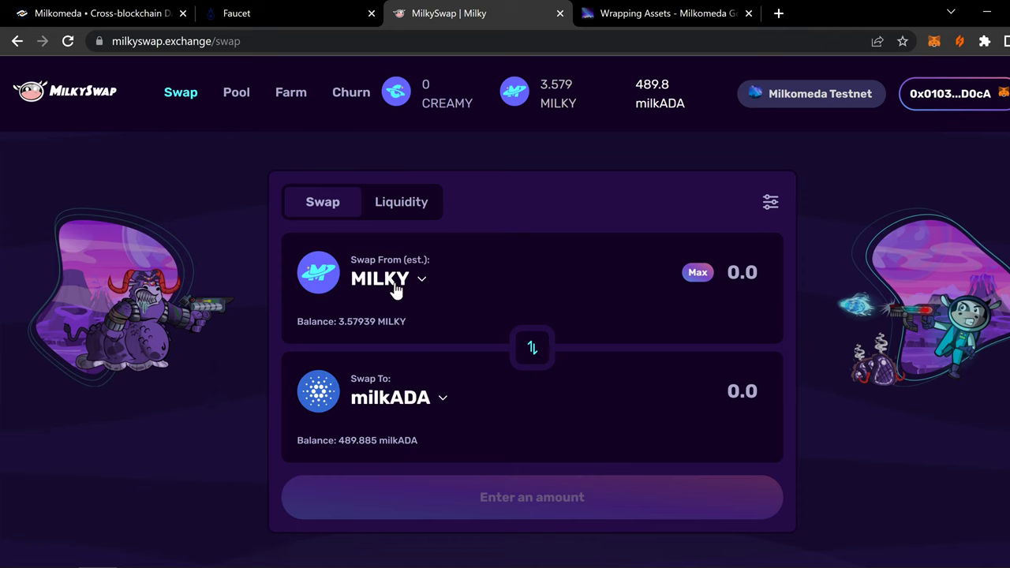
{"action": "left_click", "coordinate": [402, 405]}
{"action": "scroll", "coordinate": [512, 390], "scroll_direction": "down", "scroll_amount": 2}
{"action": "scroll", "coordinate": [510, 392], "scroll_direction": "up", "scroll_amount": 2}
{"action": "left_click", "coordinate": [725, 280]}
Examine the available farms on Milkyswap, including the token pair and balances needed to add liquidity to the MILKY/USDC farm
{"action": "left_click", "coordinate": [283, 95]}
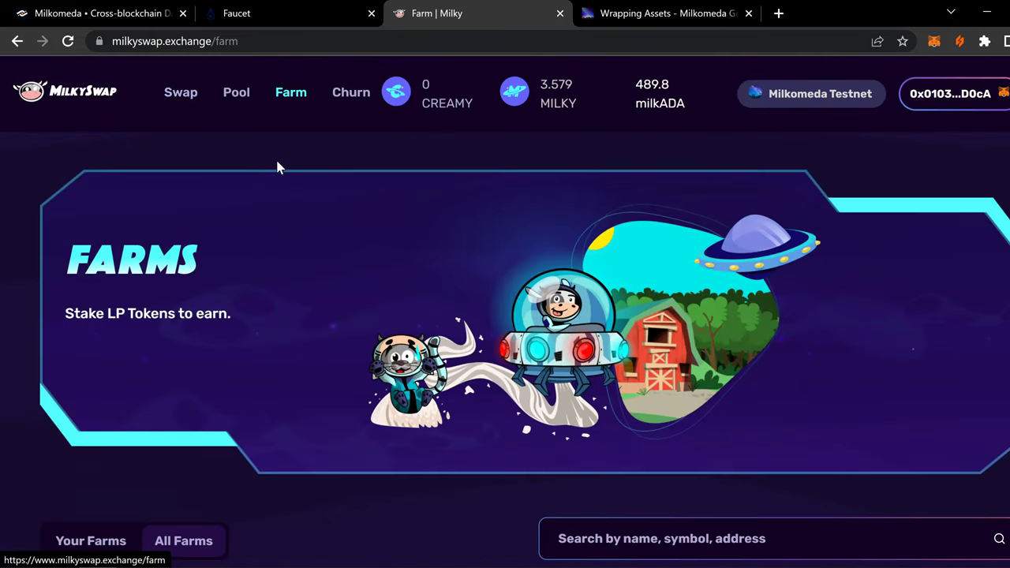
{"action": "scroll", "coordinate": [331, 165], "scroll_direction": "down", "scroll_amount": 4}
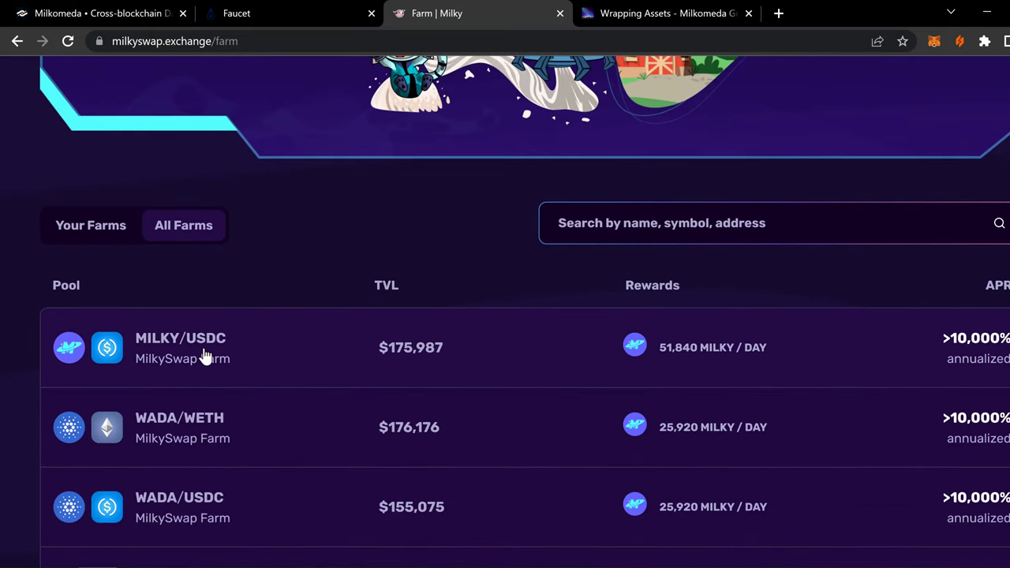
{"action": "left_click", "coordinate": [210, 357]}
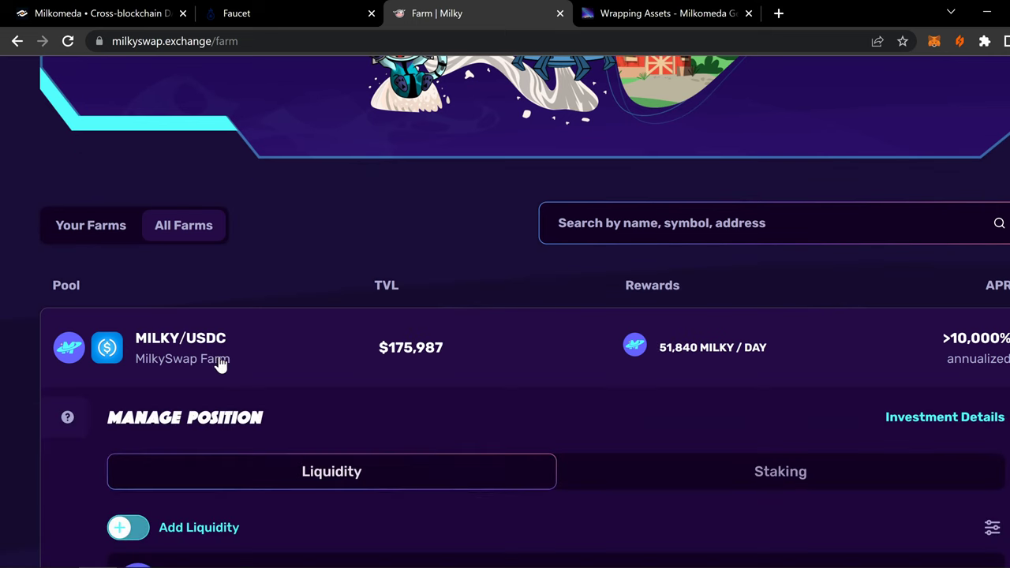
{"action": "scroll", "coordinate": [288, 377], "scroll_direction": "down", "scroll_amount": 1}
{"action": "scroll", "coordinate": [292, 381], "scroll_direction": "down", "scroll_amount": 2}
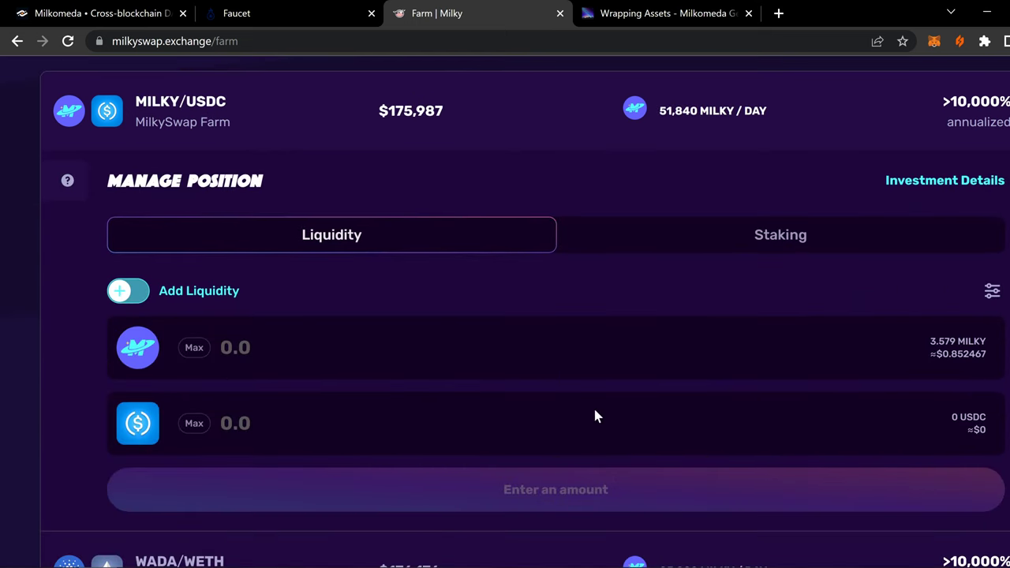
{"action": "scroll", "coordinate": [358, 233], "scroll_direction": "up", "scroll_amount": 7}
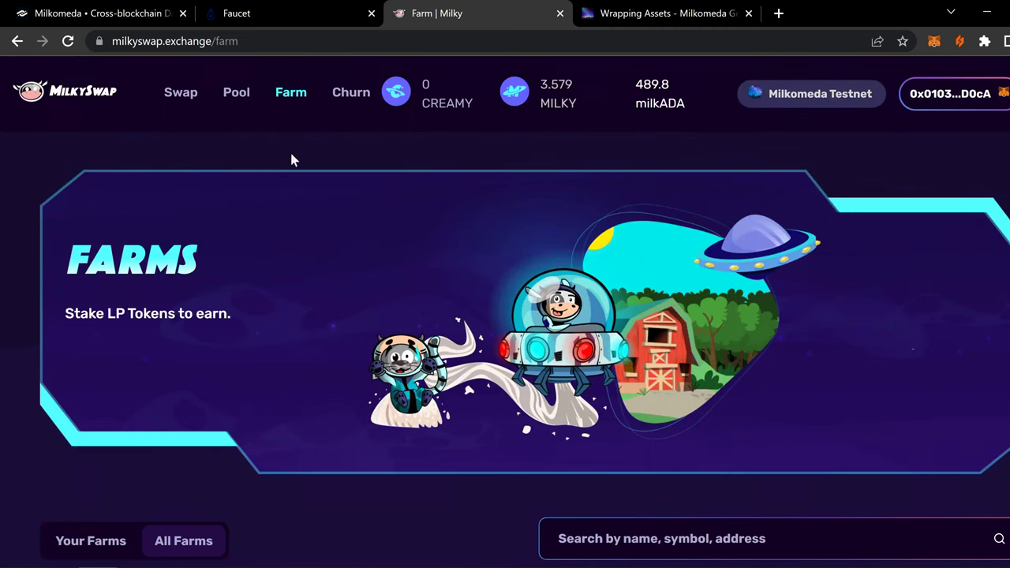
{"action": "scroll", "coordinate": [310, 198], "scroll_direction": "down", "scroll_amount": 6}
{"action": "scroll", "coordinate": [312, 209], "scroll_direction": "down", "scroll_amount": 1}
{"action": "scroll", "coordinate": [276, 395], "scroll_direction": "up", "scroll_amount": 8}
Set up a swap of 50 milkADA to USDC on the swap page
{"action": "left_click", "coordinate": [183, 99]}
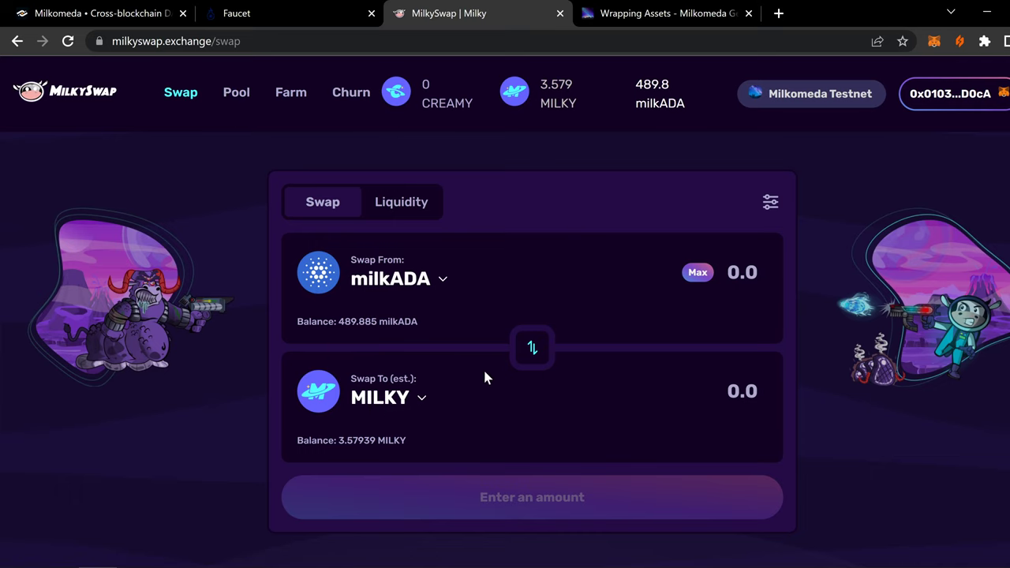
{"action": "left_click", "coordinate": [370, 395]}
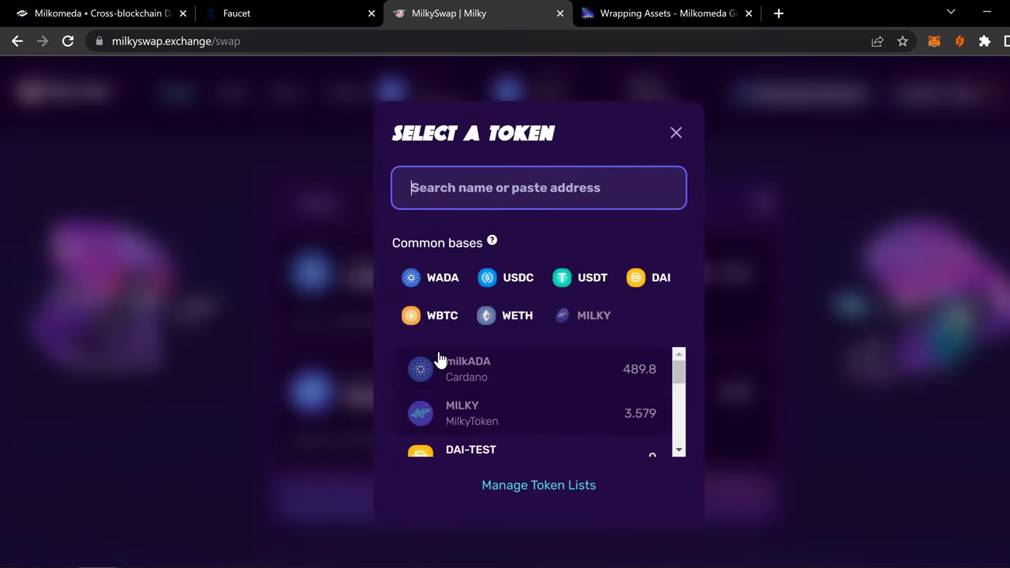
{"action": "left_click", "coordinate": [513, 278]}
{"action": "left_click", "coordinate": [729, 274]}
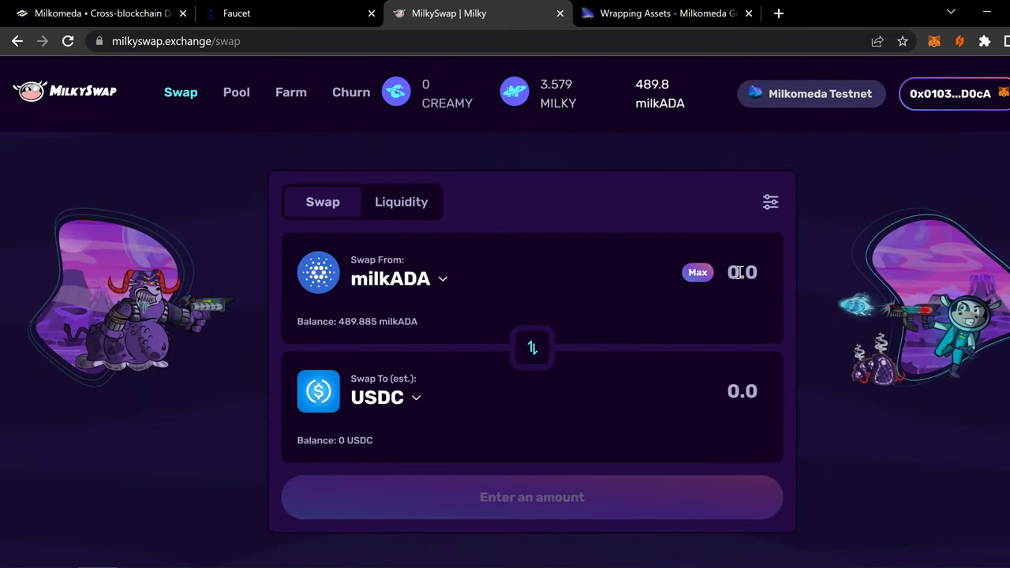
{"action": "type", "text": "50"}
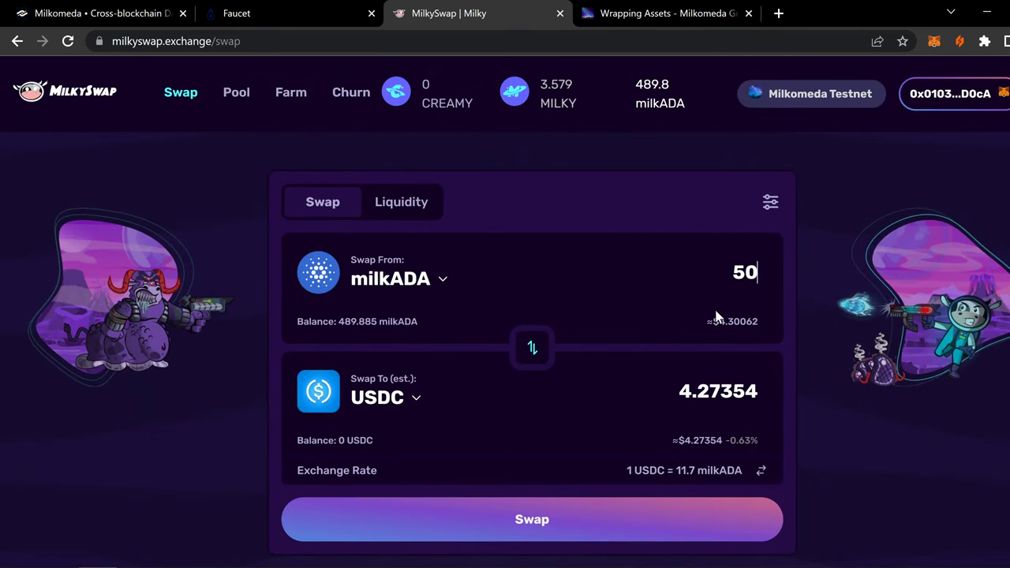
Submit the swap of 50 milkADA for USDC, confirm it in MetaMask, and dismiss the submission notice
{"action": "left_click", "coordinate": [541, 524]}
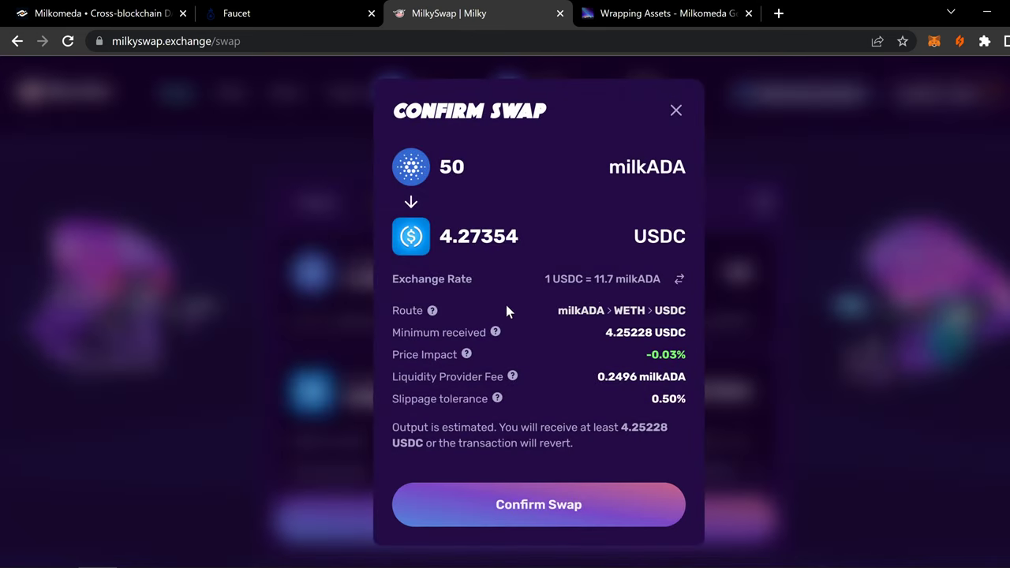
{"action": "left_click", "coordinate": [543, 497]}
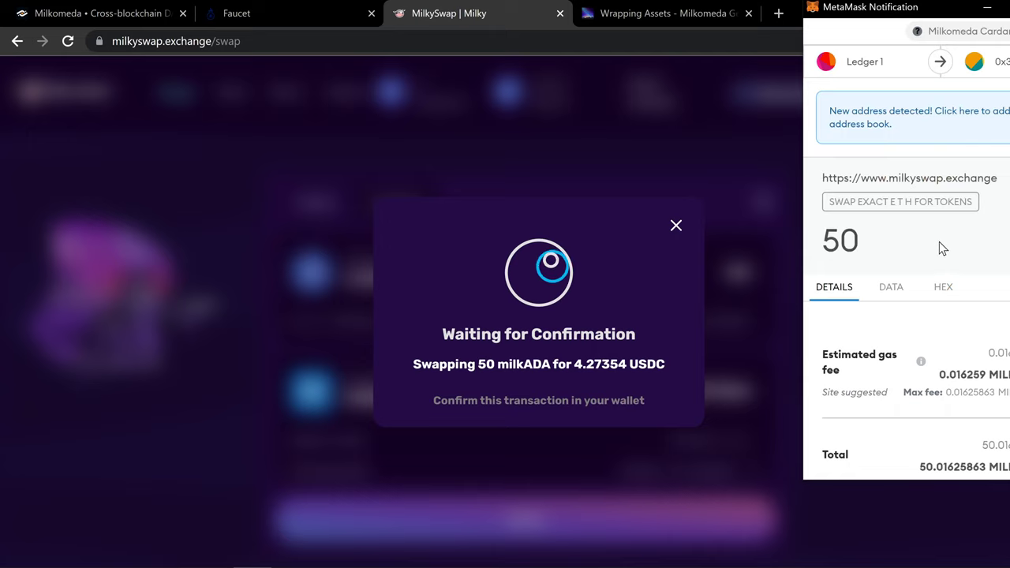
{"action": "scroll", "coordinate": [941, 248], "scroll_direction": "down", "scroll_amount": 5}
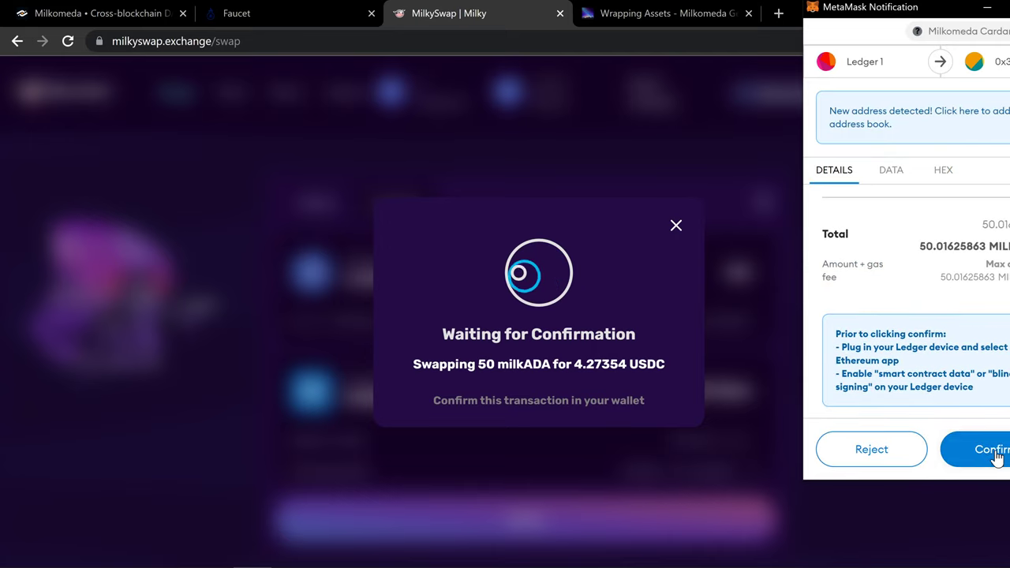
{"action": "left_click", "coordinate": [996, 451]}
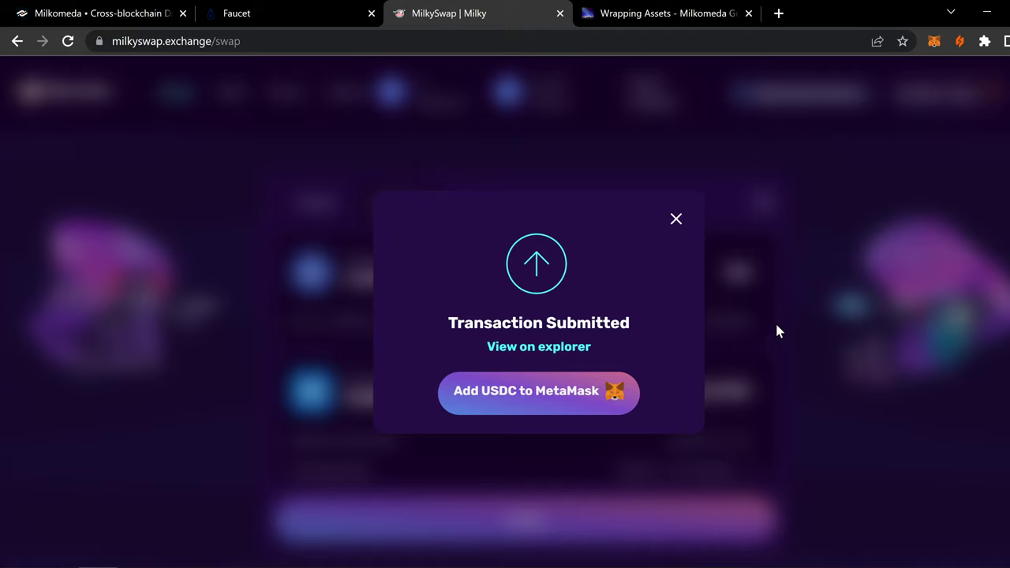
{"action": "left_click", "coordinate": [777, 330]}
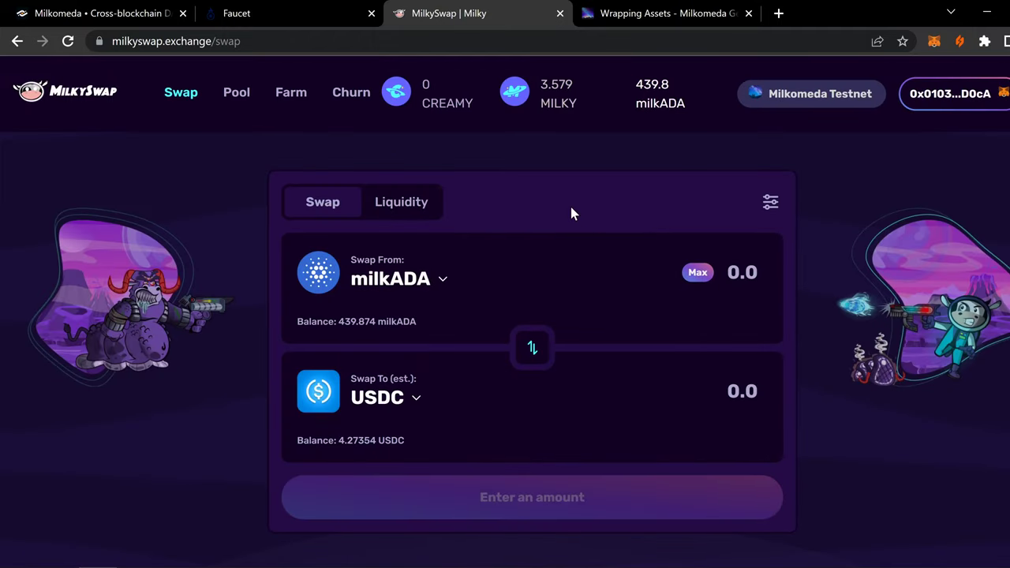
Open the MILKY/USDC farm's position on the Farms page and review its Add Liquidity form
{"action": "left_click", "coordinate": [294, 93]}
{"action": "scroll", "coordinate": [332, 154], "scroll_direction": "down", "scroll_amount": 5}
{"action": "left_click", "coordinate": [169, 308]}
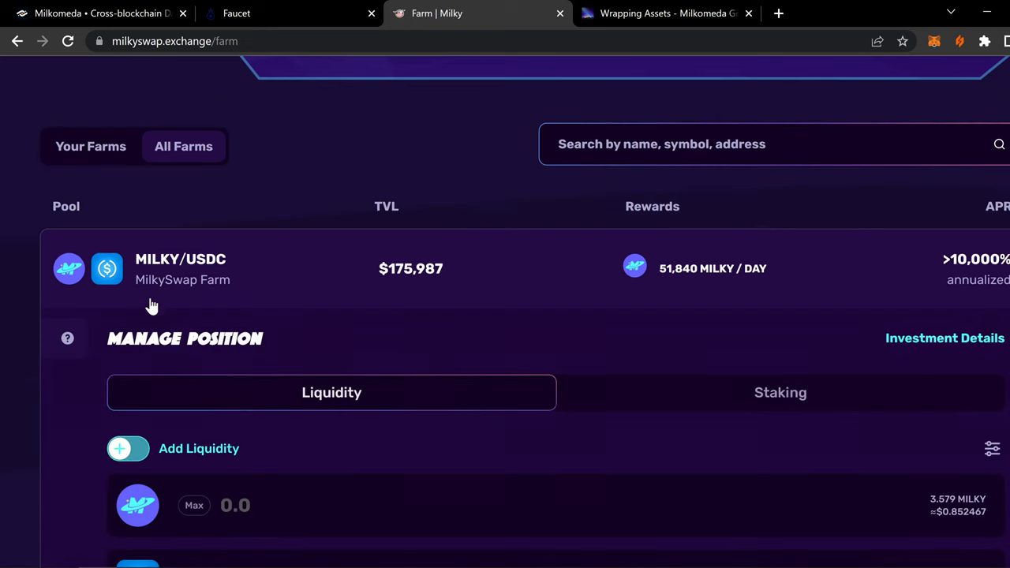
{"action": "scroll", "coordinate": [249, 247], "scroll_direction": "down", "scroll_amount": 2}
{"action": "scroll", "coordinate": [582, 241], "scroll_direction": "down", "scroll_amount": 3}
{"action": "scroll", "coordinate": [683, 262], "scroll_direction": "up", "scroll_amount": 2}
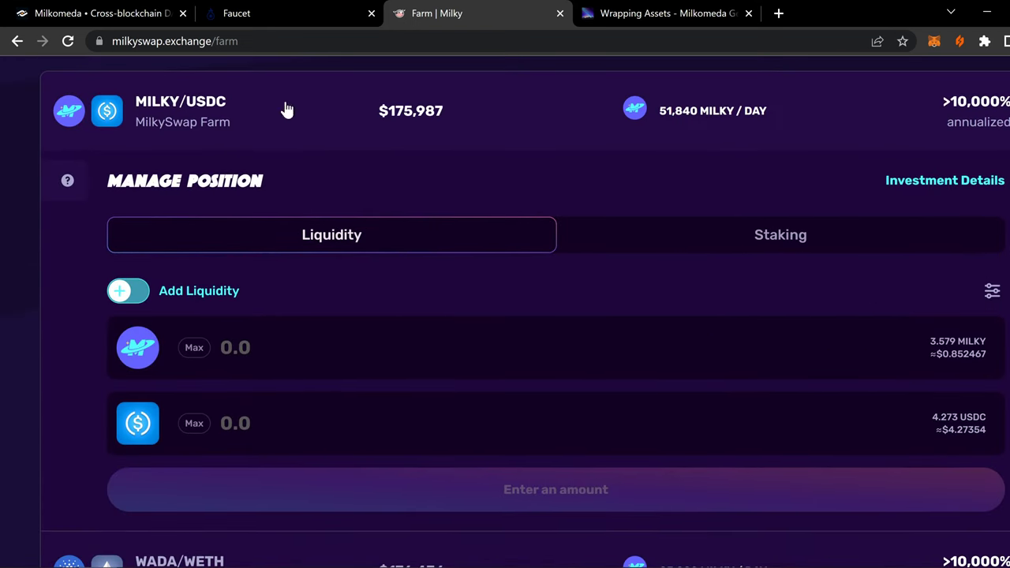
{"action": "scroll", "coordinate": [333, 198], "scroll_direction": "up", "scroll_amount": 2}
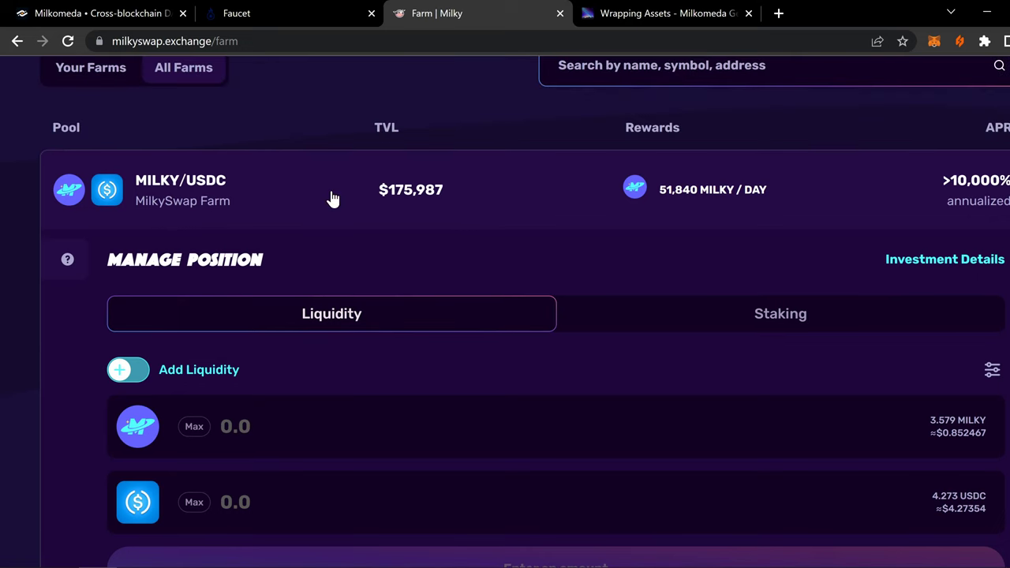
{"action": "scroll", "coordinate": [332, 198], "scroll_direction": "down", "scroll_amount": 2}
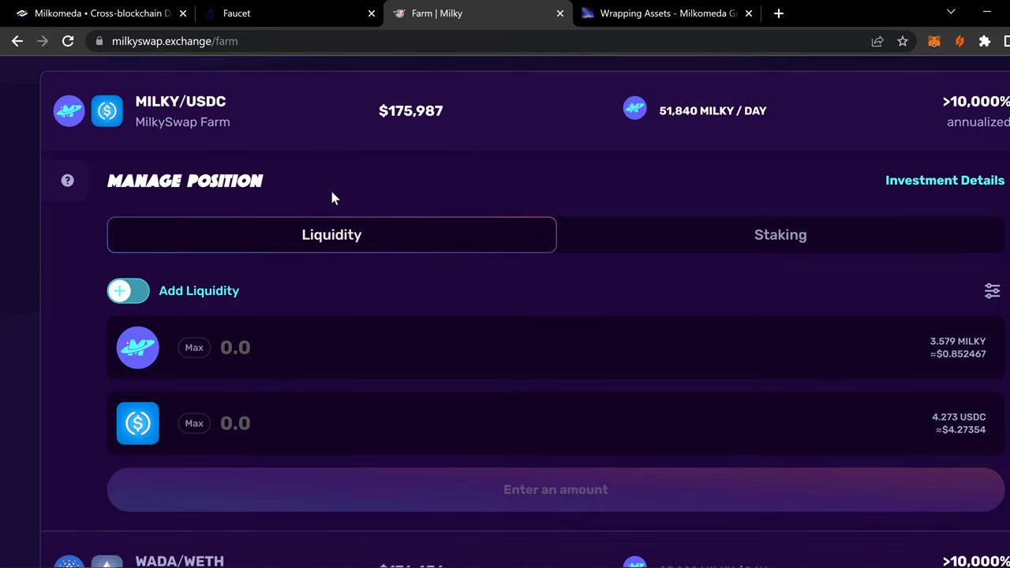
Try the maximum USDC amount in the MILKY/USDC farm's Add Liquidity form, and replace it with 1 USDC
{"action": "left_click", "coordinate": [207, 426]}
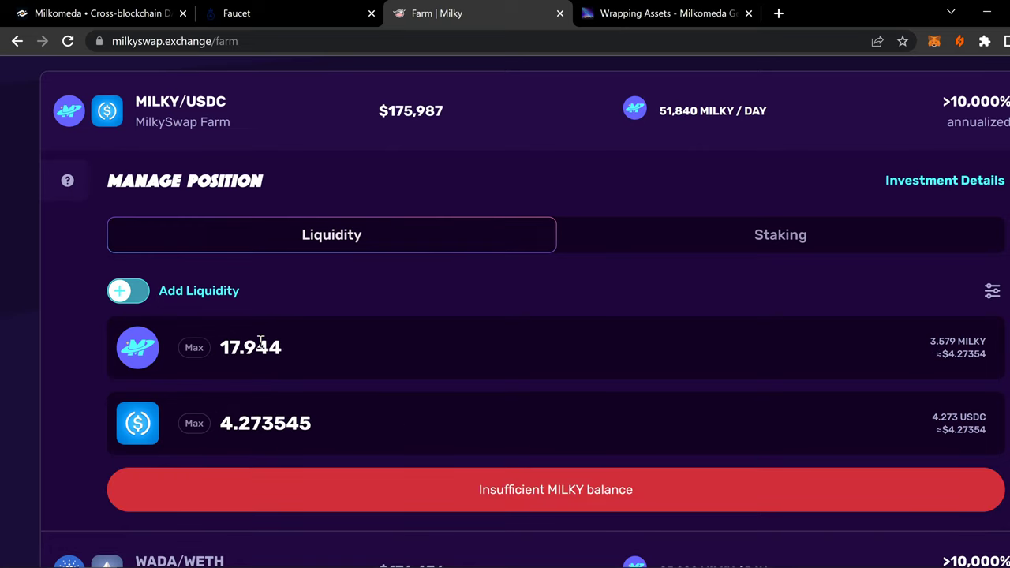
{"action": "left_click", "coordinate": [318, 423]}
{"action": "left_click_drag", "start_coordinate": [318, 423], "coordinate": [199, 421]}
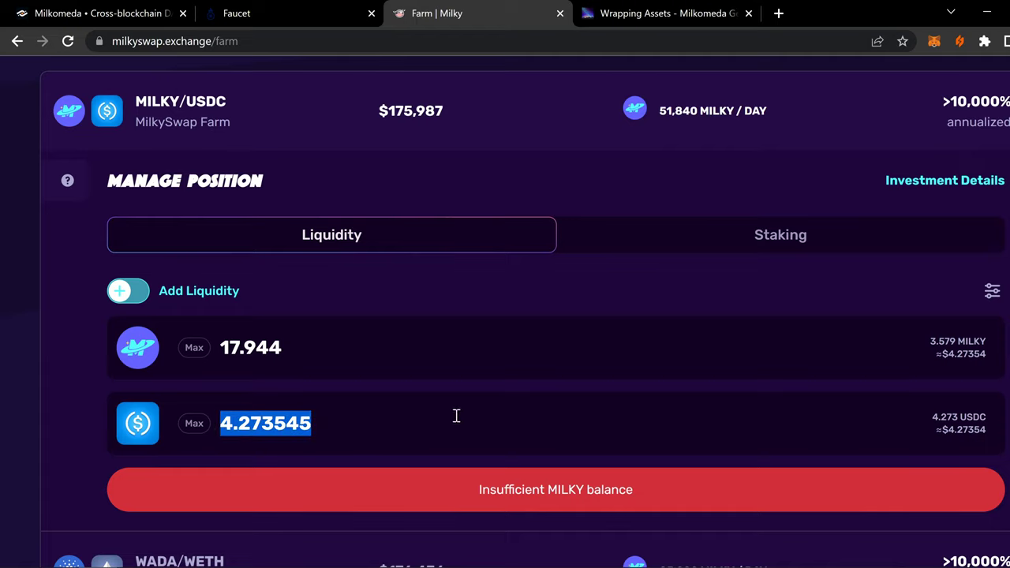
{"action": "type", "text": "1"}
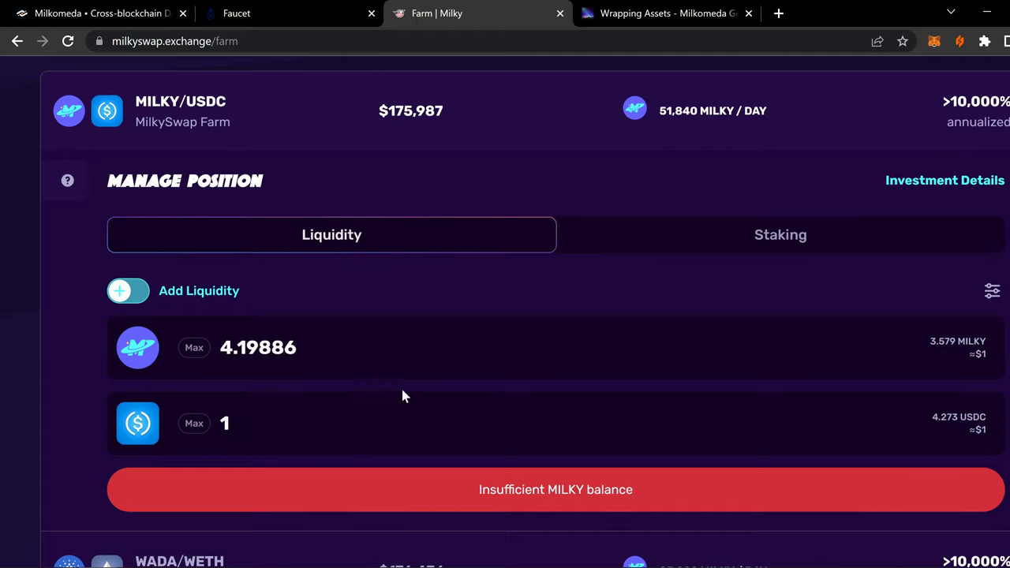
Return to the swap page and set up a swap of 200 milkADA to MILKY
{"action": "scroll", "coordinate": [276, 367], "scroll_direction": "up", "scroll_amount": 1}
{"action": "scroll", "coordinate": [282, 407], "scroll_direction": "up", "scroll_amount": 6}
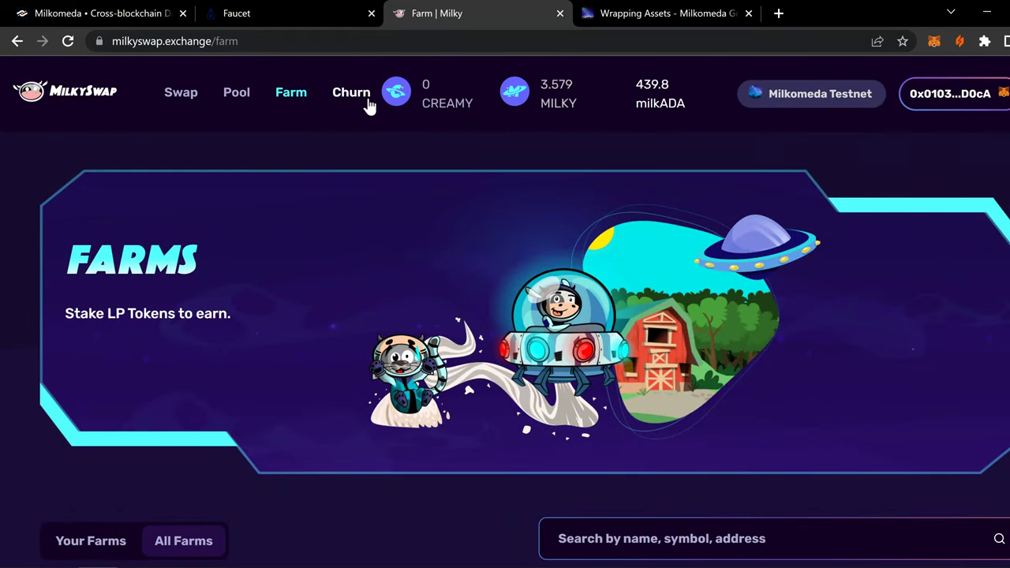
{"action": "left_click", "coordinate": [177, 95]}
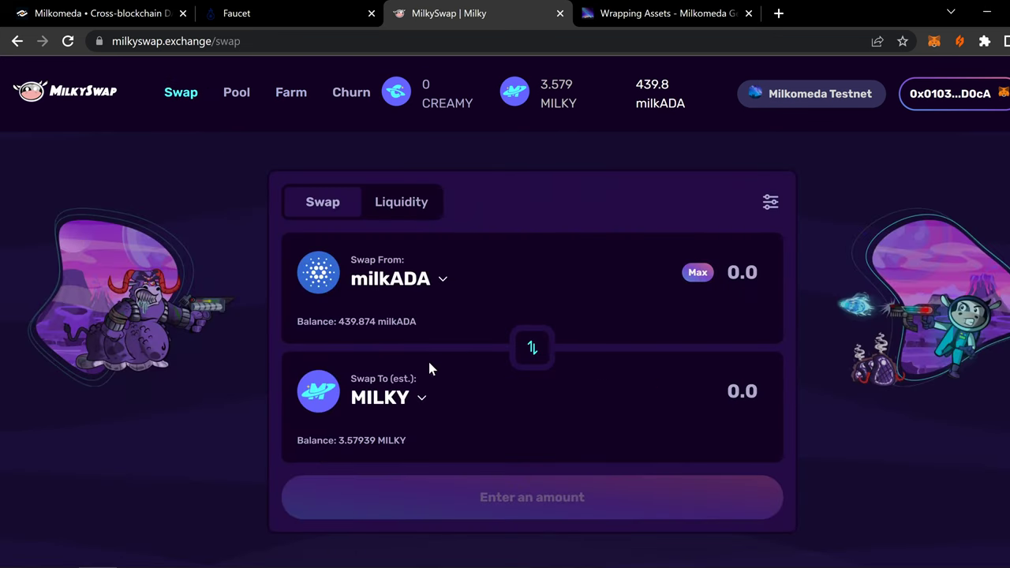
{"action": "left_click", "coordinate": [748, 273]}
{"action": "type", "text": "100"}
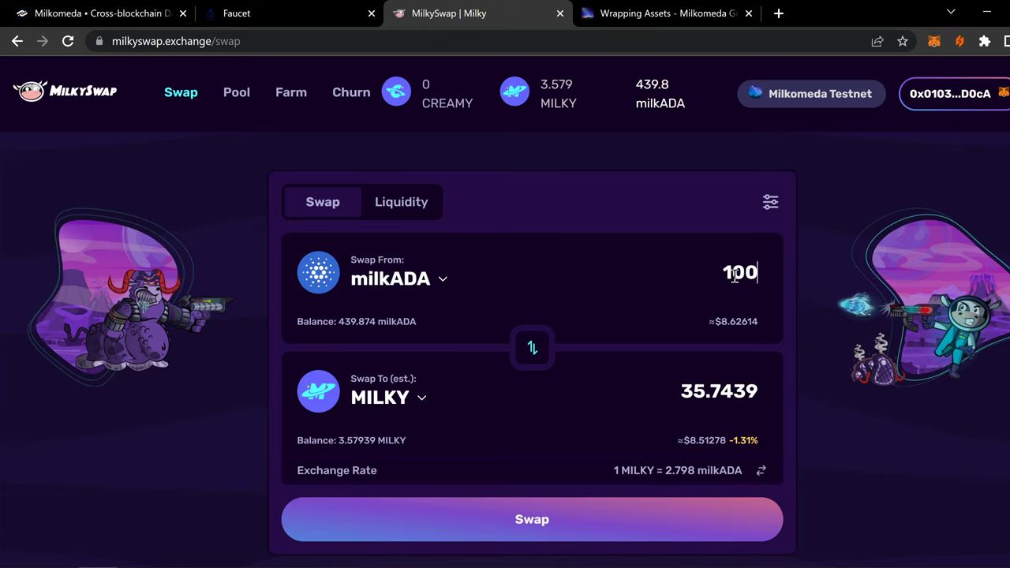
{"action": "key", "text": "BackSpace"}
{"action": "key", "text": "BackSpace"}
{"action": "key", "text": "BackSpace"}
{"action": "type", "text": "200"}
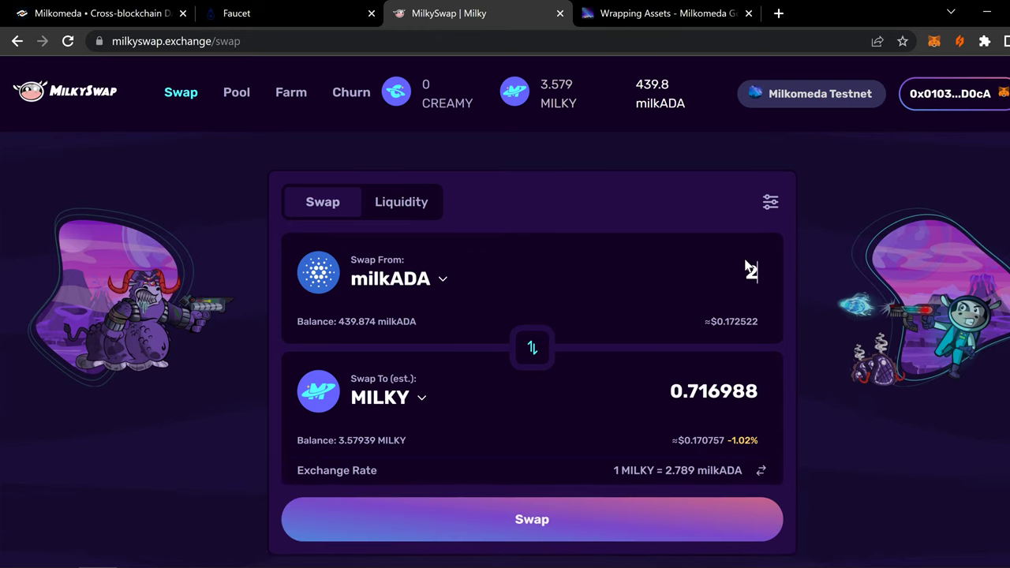
Submit the swap of 200 milkADA for MILKY, confirm it in MetaMask, and close the swap dialog
{"action": "left_click", "coordinate": [604, 533]}
{"action": "left_click", "coordinate": [547, 511]}
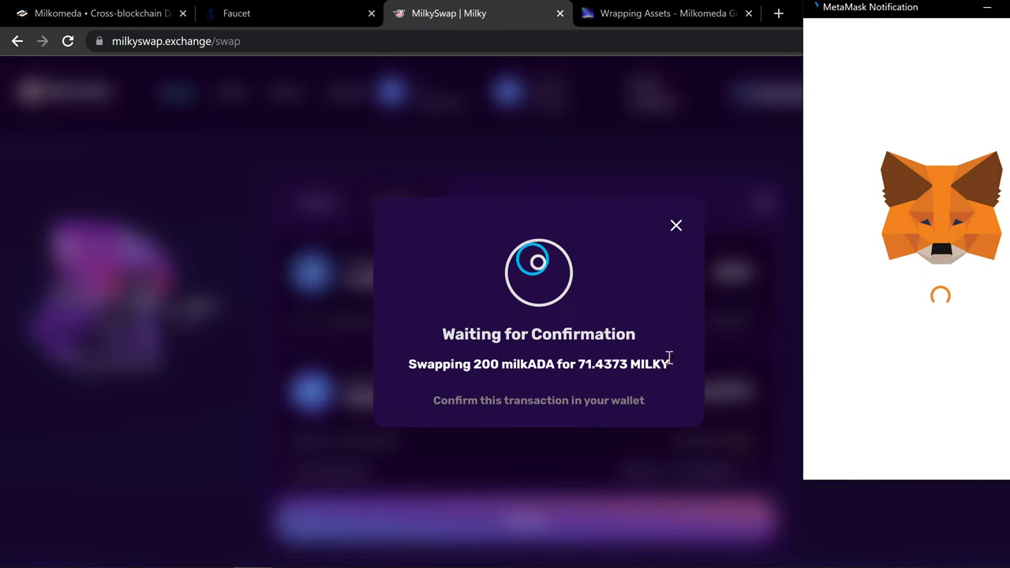
{"action": "left_click", "coordinate": [1000, 455]}
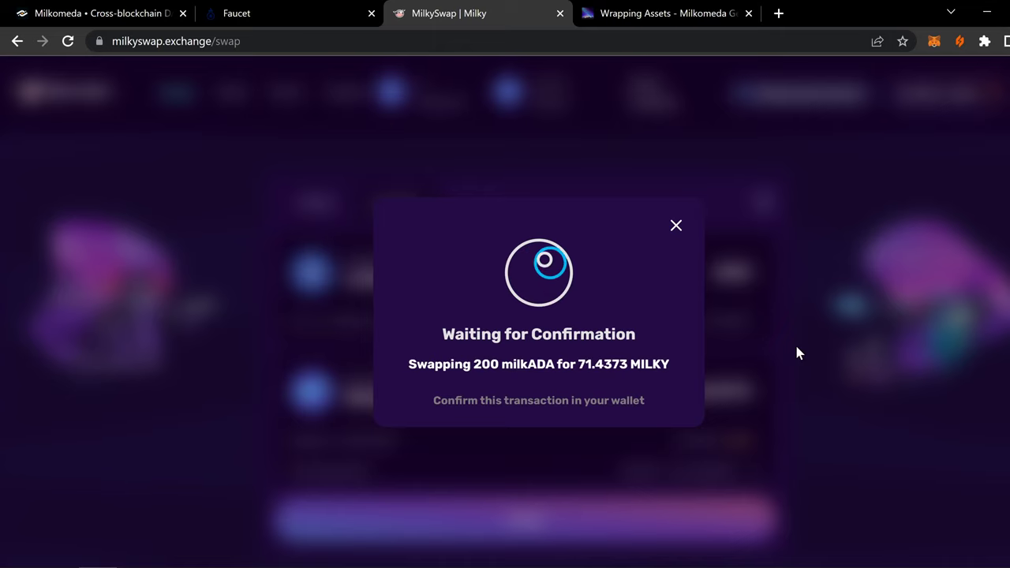
{"action": "left_click", "coordinate": [677, 221]}
Reopen the MILKY/USDC farm and go to the token approvals in its Add Liquidity form
{"action": "left_click", "coordinate": [311, 103]}
{"action": "scroll", "coordinate": [339, 292], "scroll_direction": "down", "scroll_amount": 5}
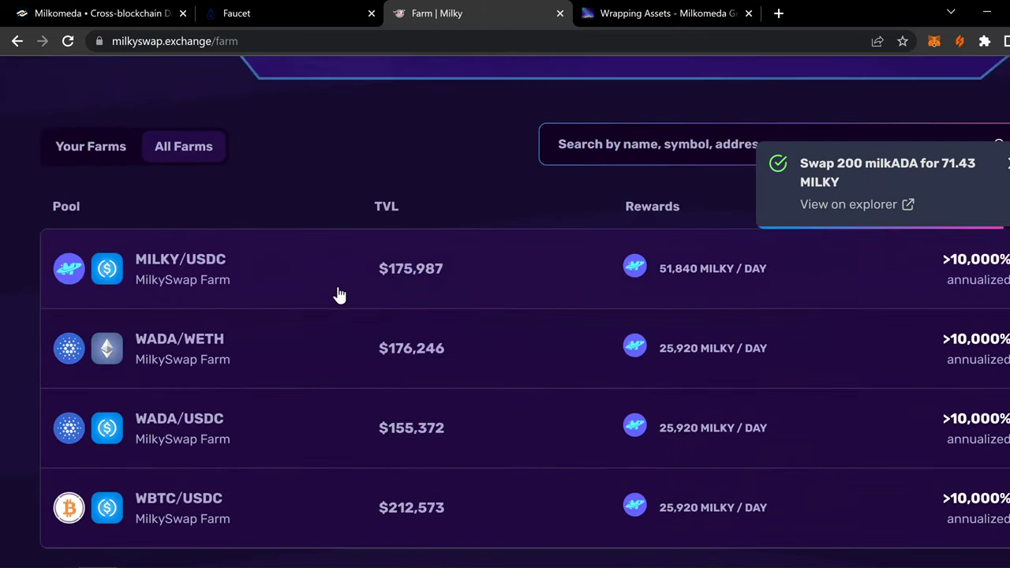
{"action": "left_click", "coordinate": [162, 280]}
{"action": "scroll", "coordinate": [260, 336], "scroll_direction": "down", "scroll_amount": 3}
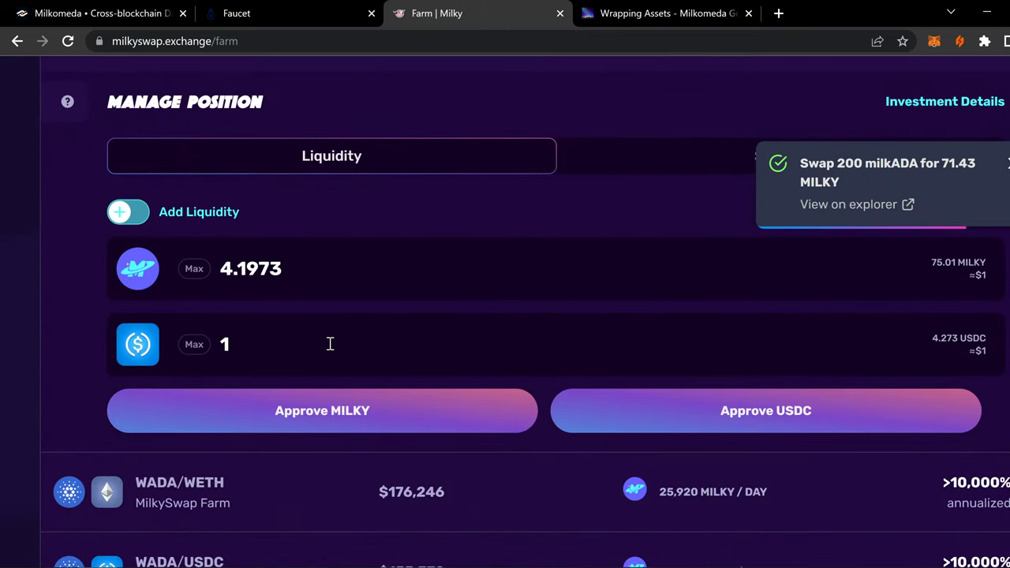
Set the MILKY/USDC farm's liquidity deposit to the maximum of 4.273545 USDC, paired with 17.9373 MILKY
{"action": "scroll", "coordinate": [273, 347], "scroll_direction": "up", "scroll_amount": 2}
{"action": "scroll", "coordinate": [274, 355], "scroll_direction": "down", "scroll_amount": 1}
{"action": "left_click", "coordinate": [257, 419]}
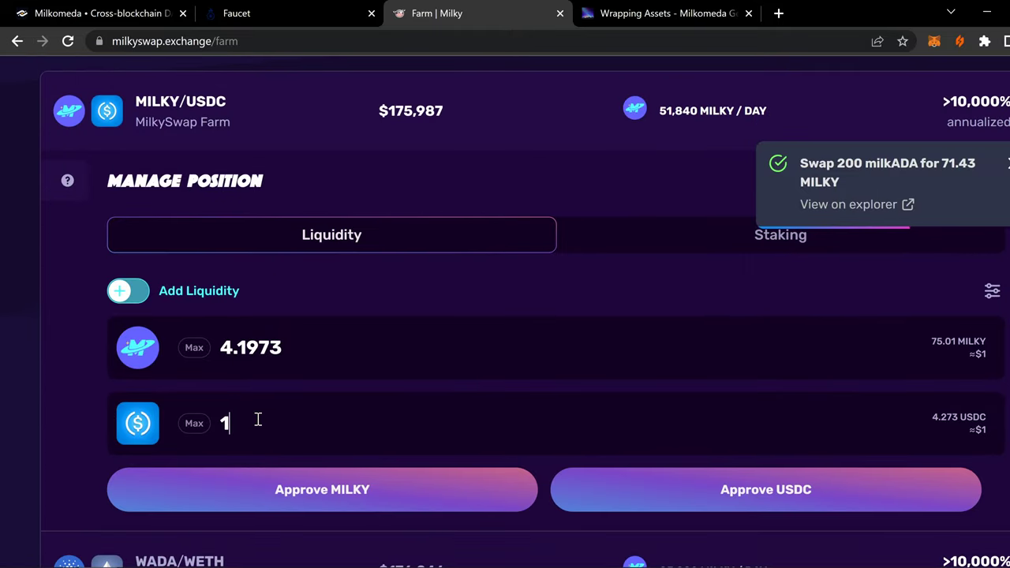
{"action": "left_click", "coordinate": [199, 424]}
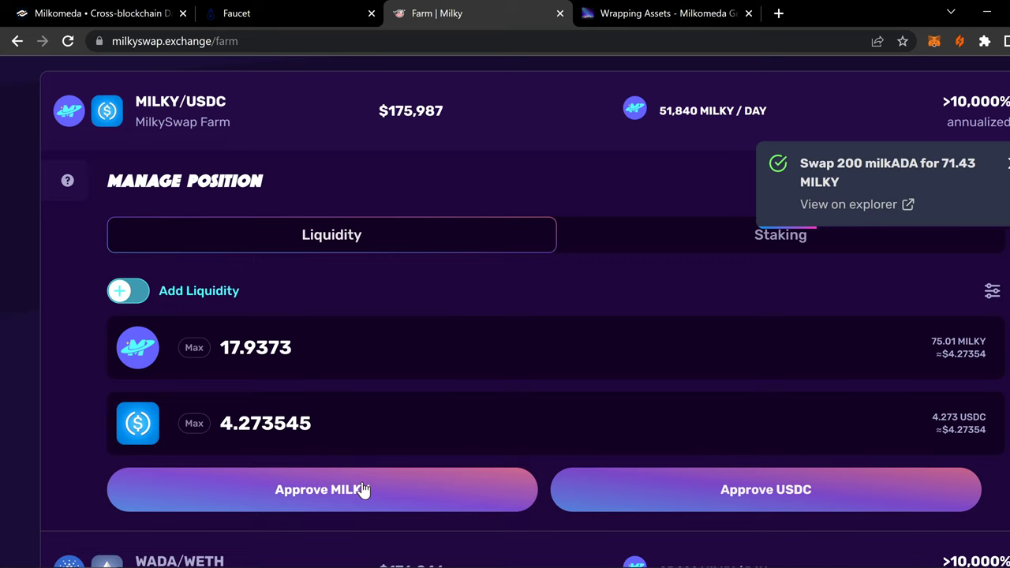
Approve MILKY for the liquidity deposit and confirm the access permission in MetaMask
{"action": "scroll", "coordinate": [352, 473], "scroll_direction": "down", "scroll_amount": 1}
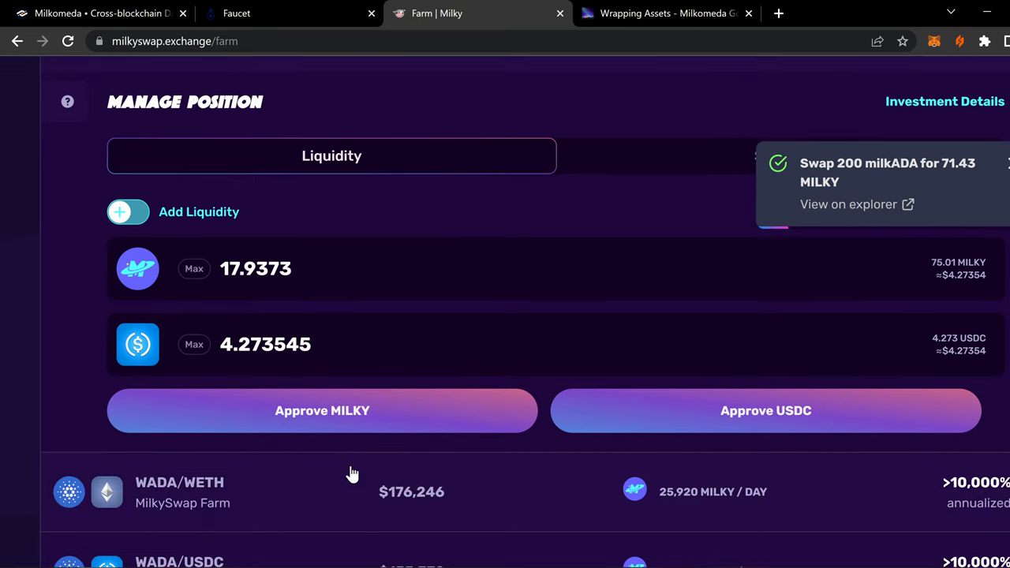
{"action": "left_click", "coordinate": [345, 424]}
{"action": "scroll", "coordinate": [931, 378], "scroll_direction": "down", "scroll_amount": 2}
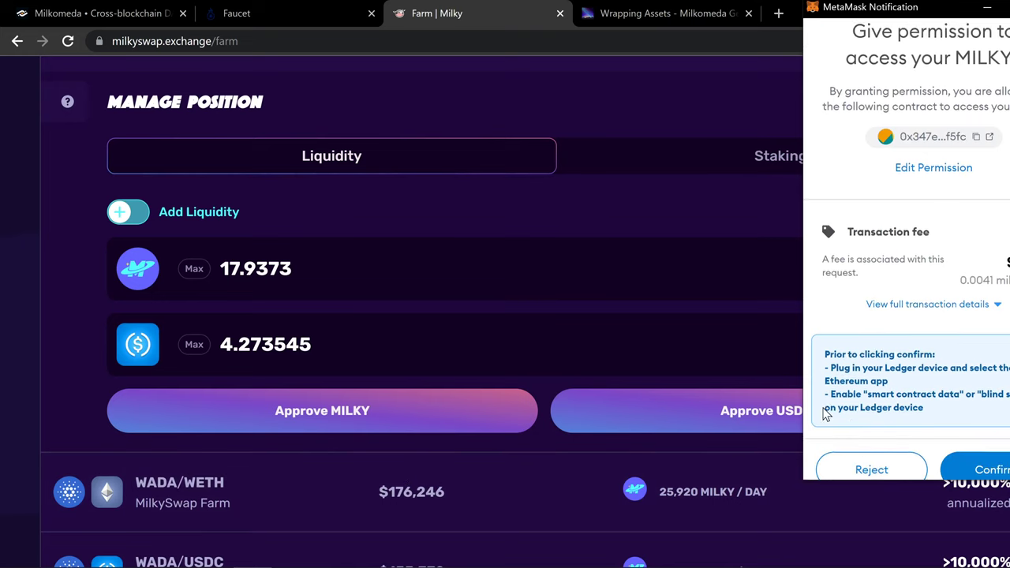
{"action": "left_click", "coordinate": [973, 447]}
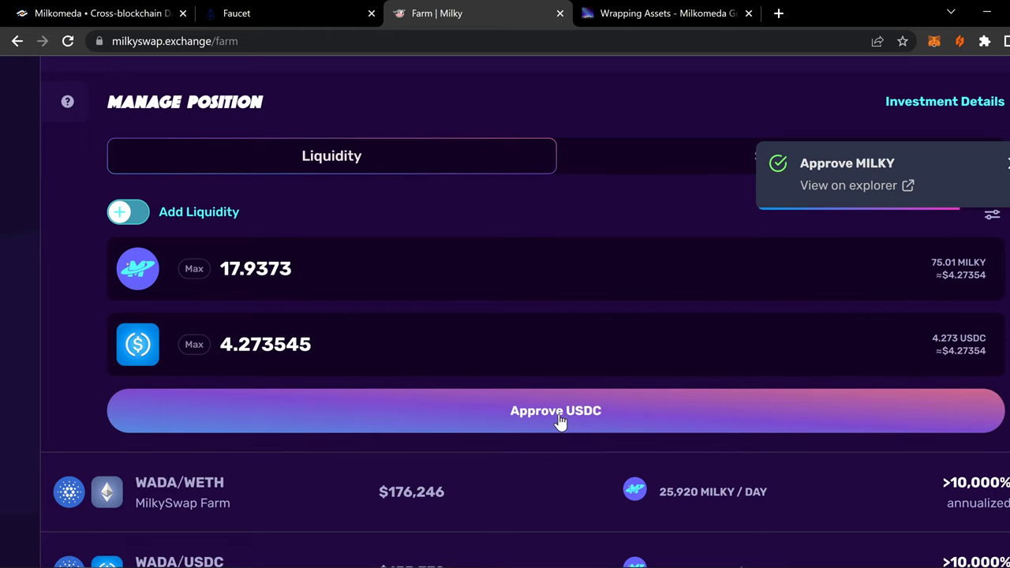
Approve USDC for the liquidity deposit and confirm the access permission in MetaMask
{"action": "left_click", "coordinate": [559, 422]}
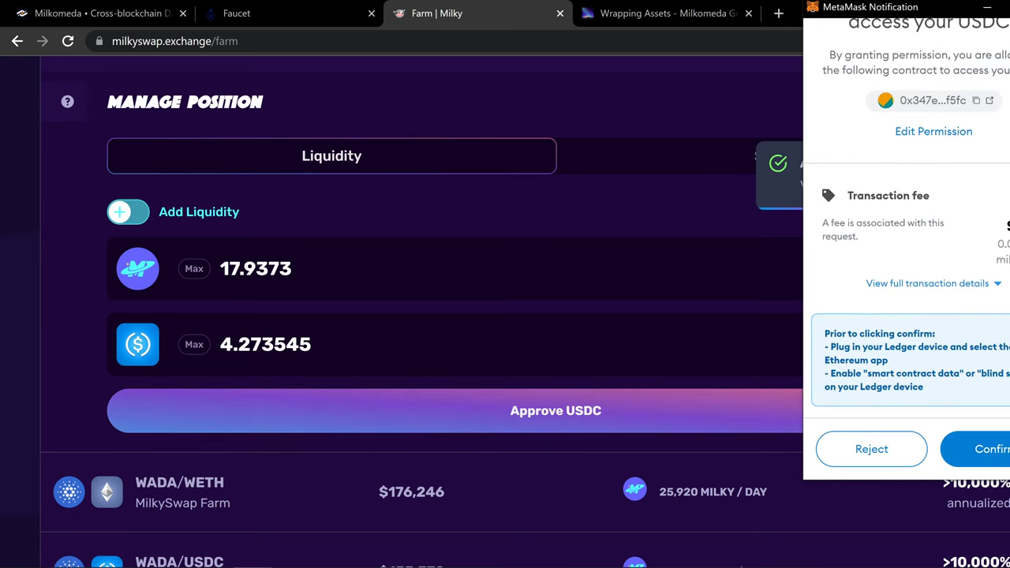
{"action": "left_click", "coordinate": [987, 449]}
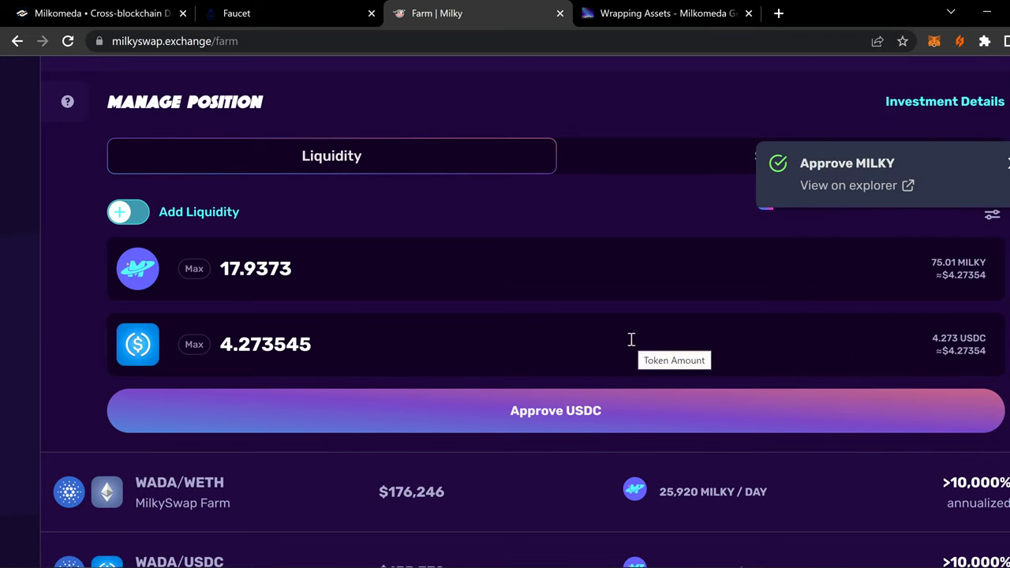
{"action": "left_click", "coordinate": [528, 407]}
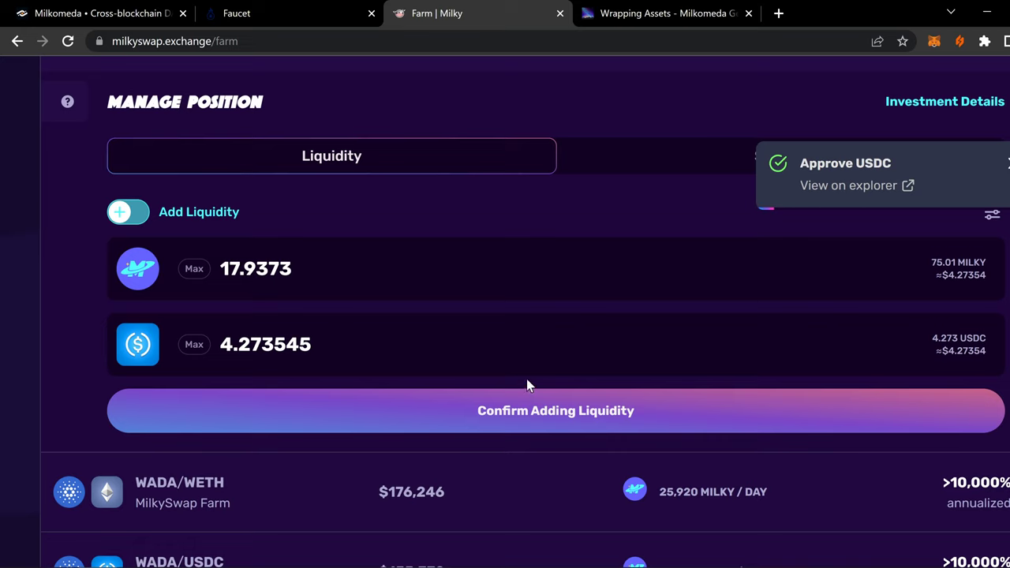
Supply 17.9373 MILKY and 4.273545 USDC as liquidity, confirm the transaction in MetaMask, and close the submission dialog
{"action": "left_click", "coordinate": [535, 419]}
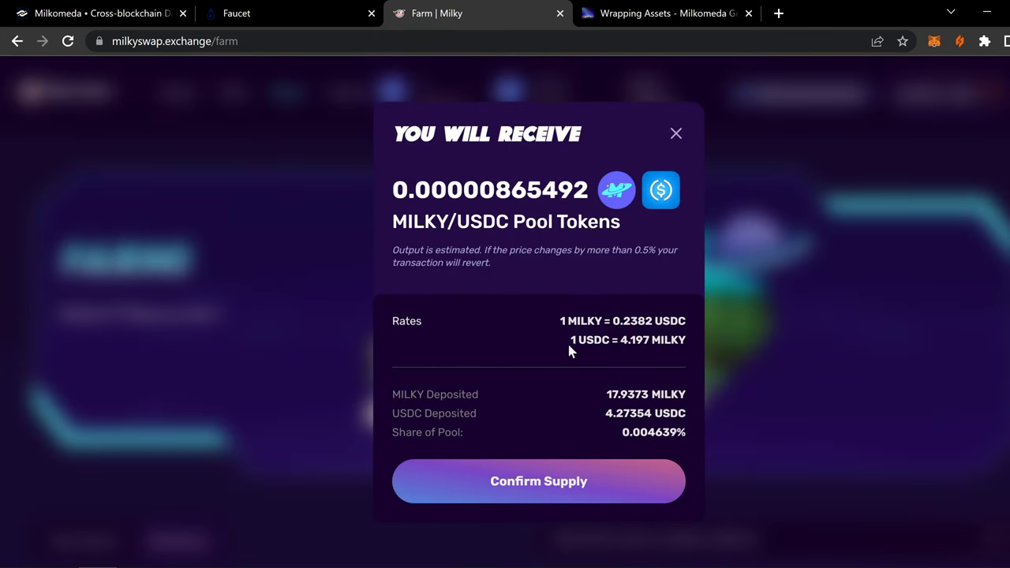
{"action": "left_click", "coordinate": [553, 483]}
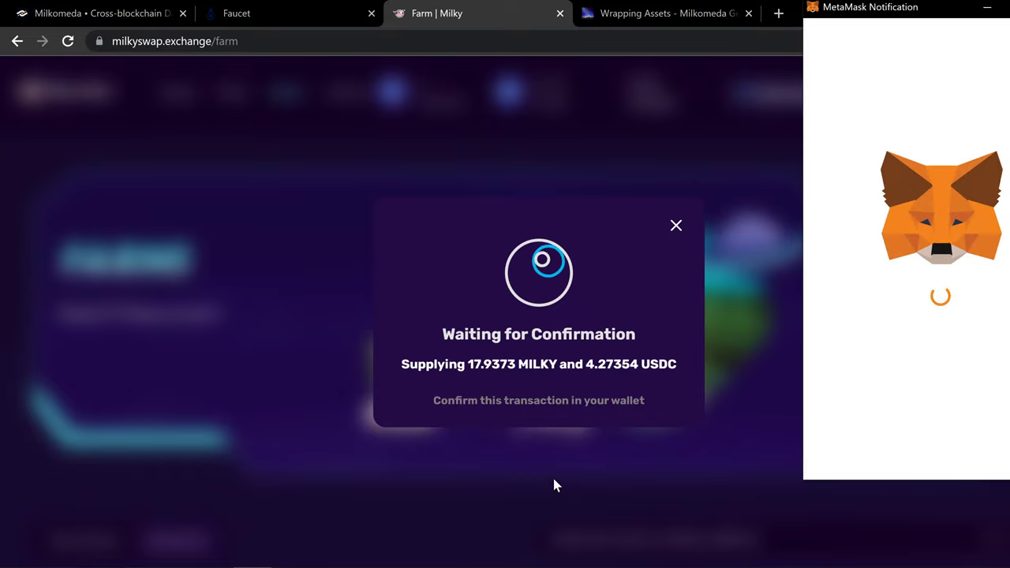
{"action": "scroll", "coordinate": [835, 377], "scroll_direction": "down", "scroll_amount": 3}
{"action": "scroll", "coordinate": [947, 332], "scroll_direction": "up", "scroll_amount": 3}
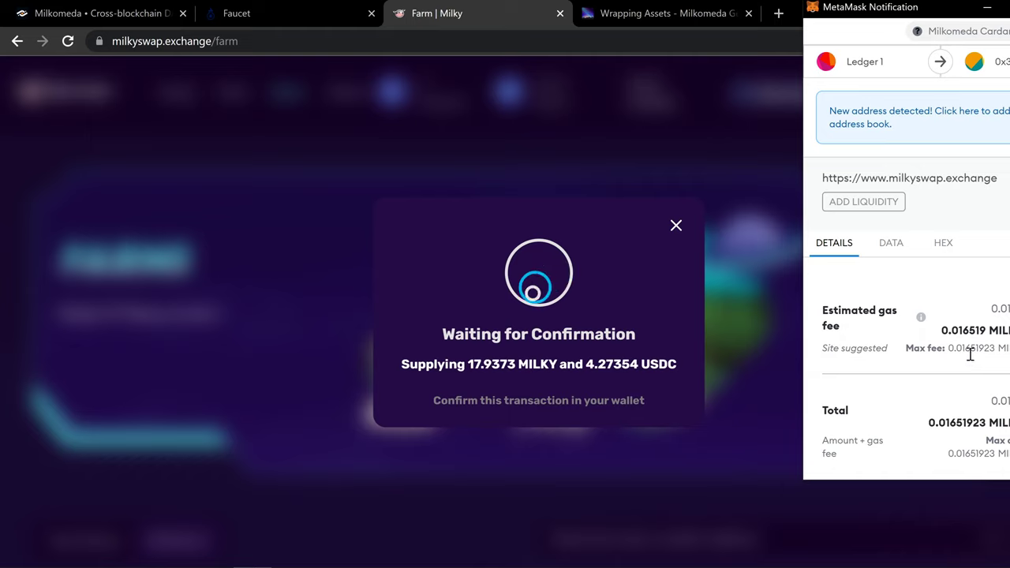
{"action": "scroll", "coordinate": [961, 365], "scroll_direction": "down", "scroll_amount": 2}
{"action": "left_click", "coordinate": [993, 451]}
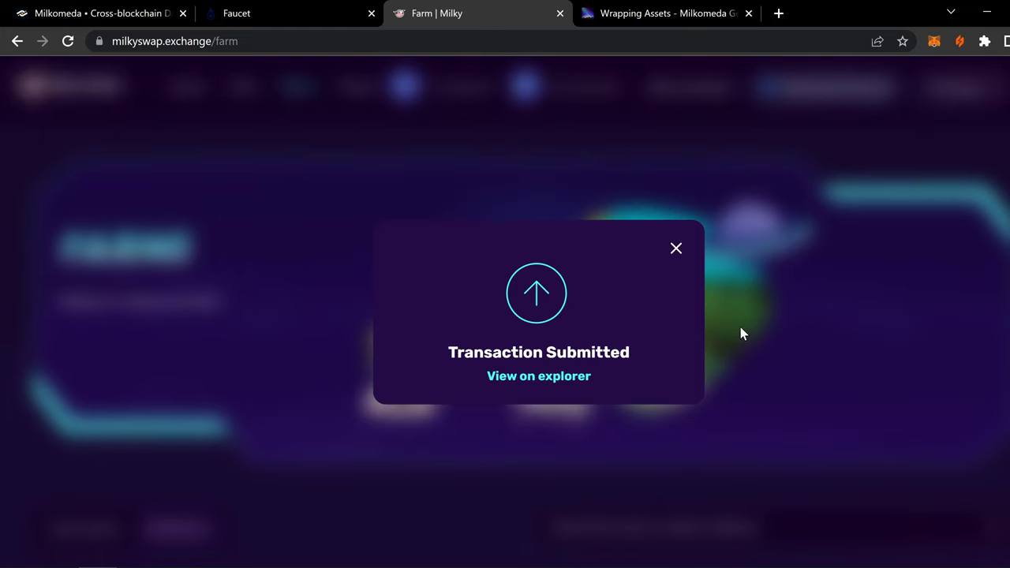
{"action": "left_click", "coordinate": [679, 251]}
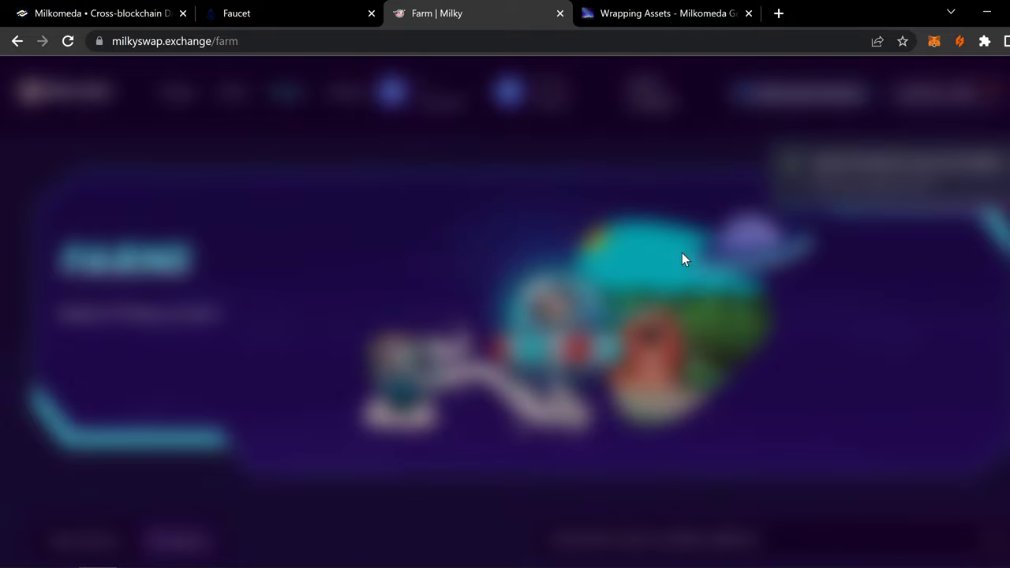
Go to the MILKY/USDC farm's staking form and set the deposit to the maximum MSLP amount
{"action": "scroll", "coordinate": [692, 316], "scroll_direction": "down", "scroll_amount": 7}
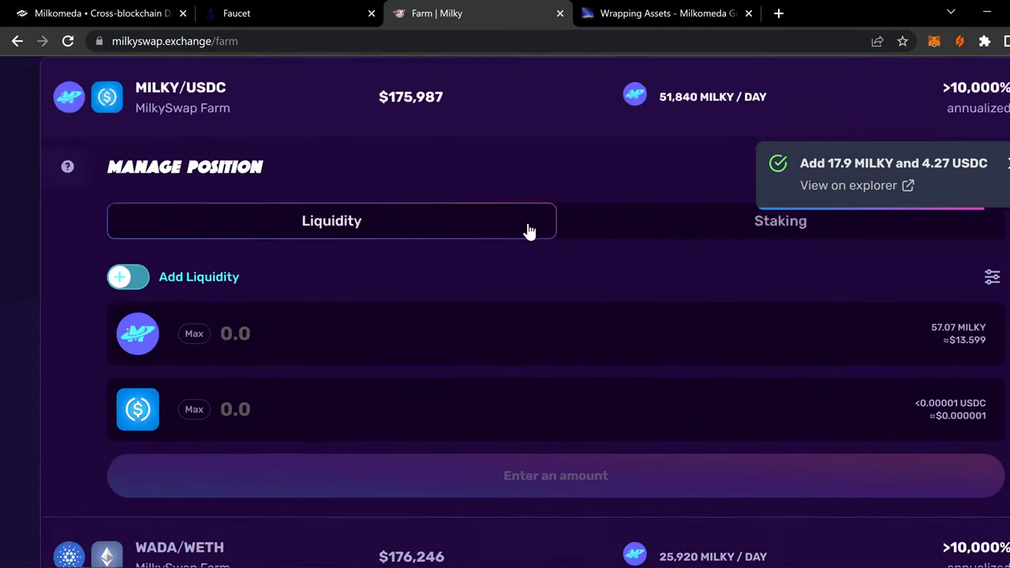
{"action": "scroll", "coordinate": [598, 334], "scroll_direction": "up", "scroll_amount": 2}
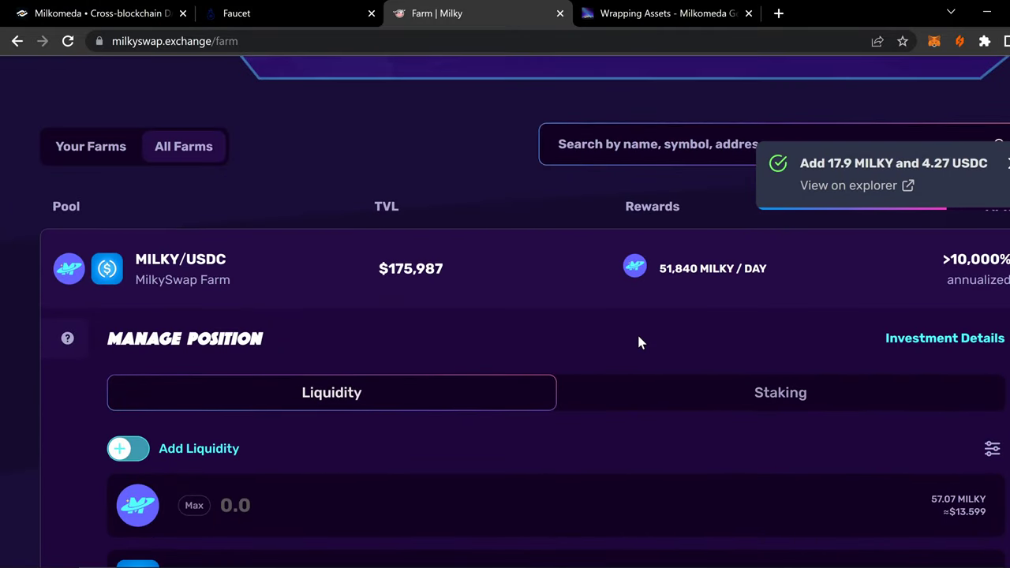
{"action": "scroll", "coordinate": [638, 342], "scroll_direction": "up", "scroll_amount": 1}
{"action": "scroll", "coordinate": [638, 342], "scroll_direction": "down", "scroll_amount": 3}
{"action": "scroll", "coordinate": [529, 286], "scroll_direction": "up", "scroll_amount": 2}
{"action": "left_click", "coordinate": [762, 400]}
{"action": "scroll", "coordinate": [624, 361], "scroll_direction": "down", "scroll_amount": 2}
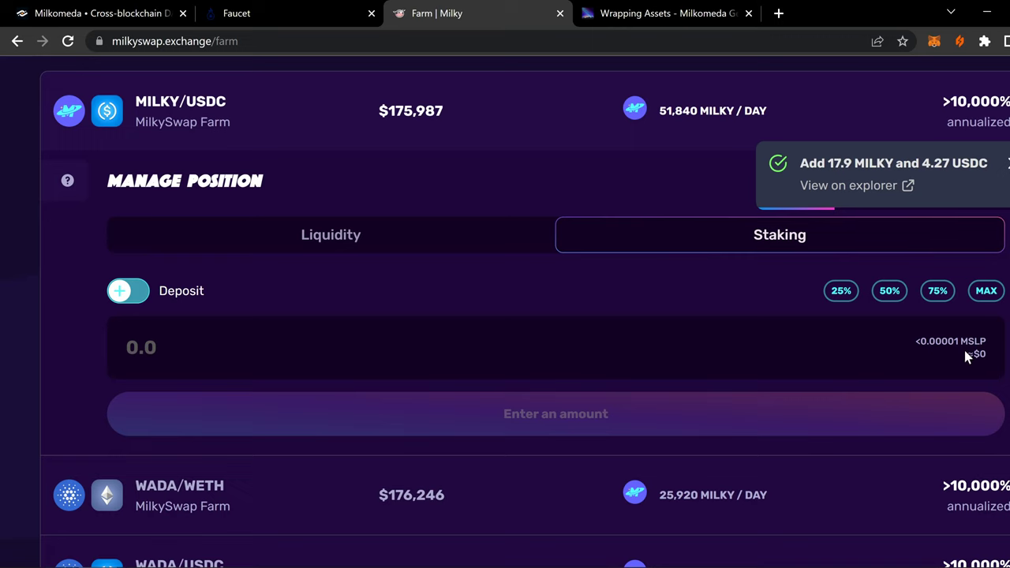
{"action": "left_click", "coordinate": [984, 294]}
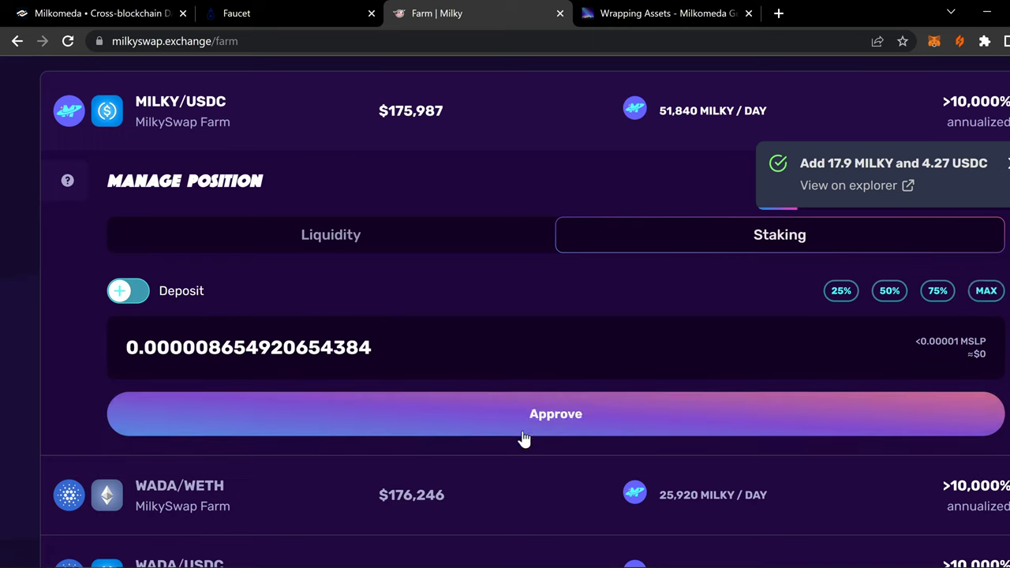
Approve the MSLP tokens for staking and confirm the access permission in MetaMask
{"action": "left_click", "coordinate": [561, 424]}
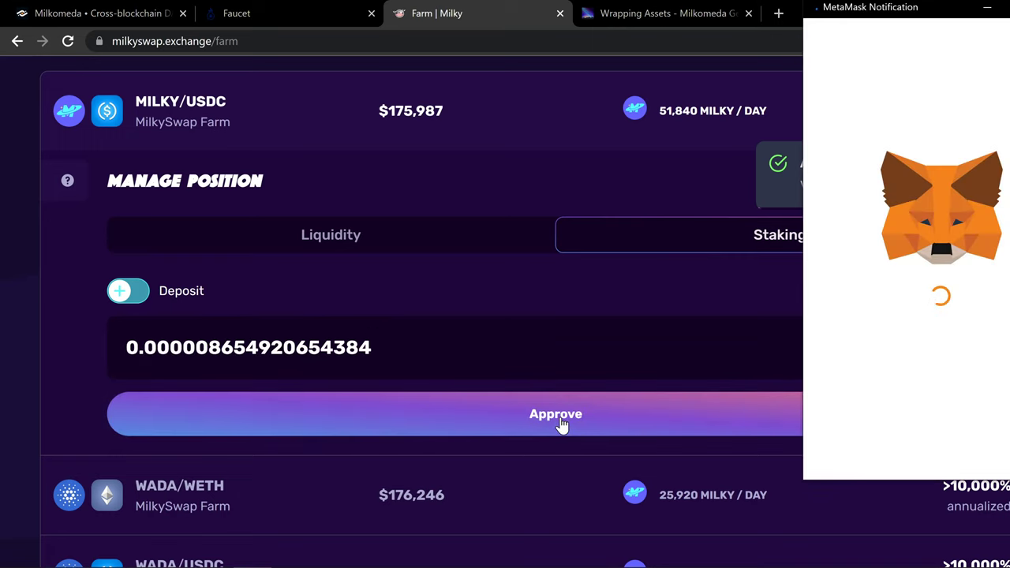
{"action": "scroll", "coordinate": [919, 327], "scroll_direction": "down", "scroll_amount": 3}
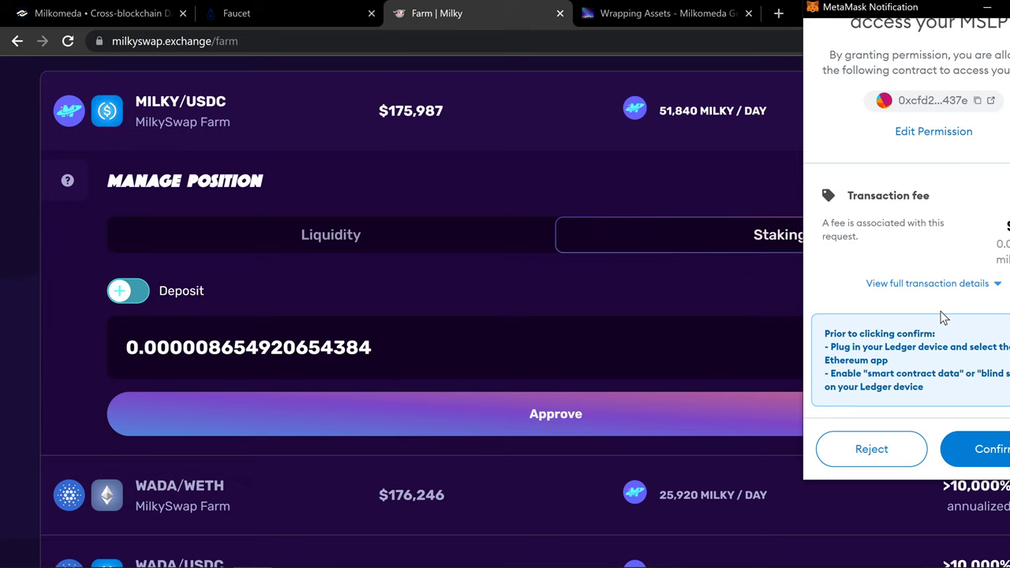
{"action": "left_click", "coordinate": [999, 448]}
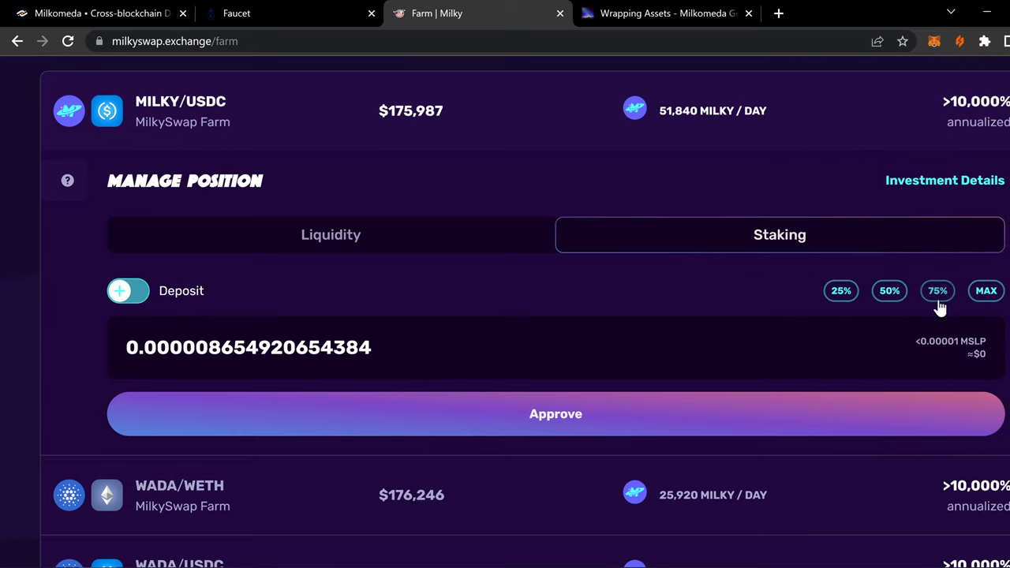
{"action": "left_click", "coordinate": [568, 416]}
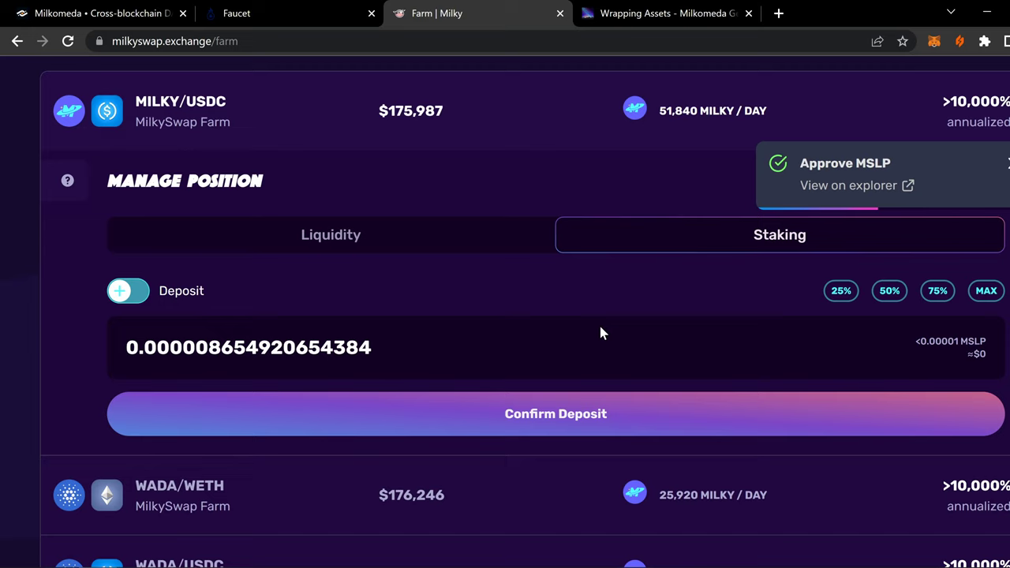
Deposit the maximum MSLP amount into the MILKY/USDC farm and confirm the transaction in MetaMask
{"action": "left_click", "coordinate": [602, 416]}
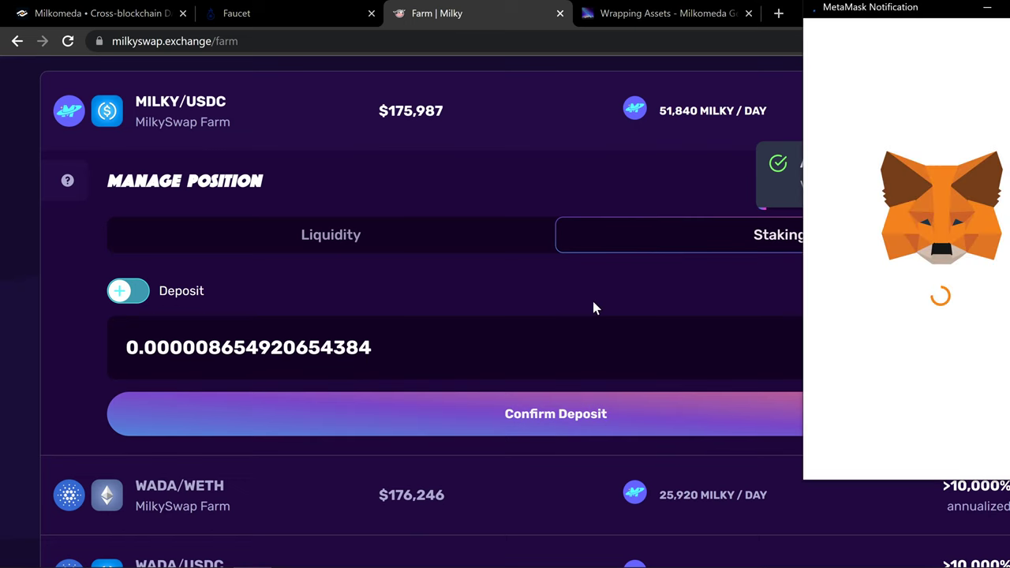
{"action": "scroll", "coordinate": [757, 300], "scroll_direction": "down", "scroll_amount": 1}
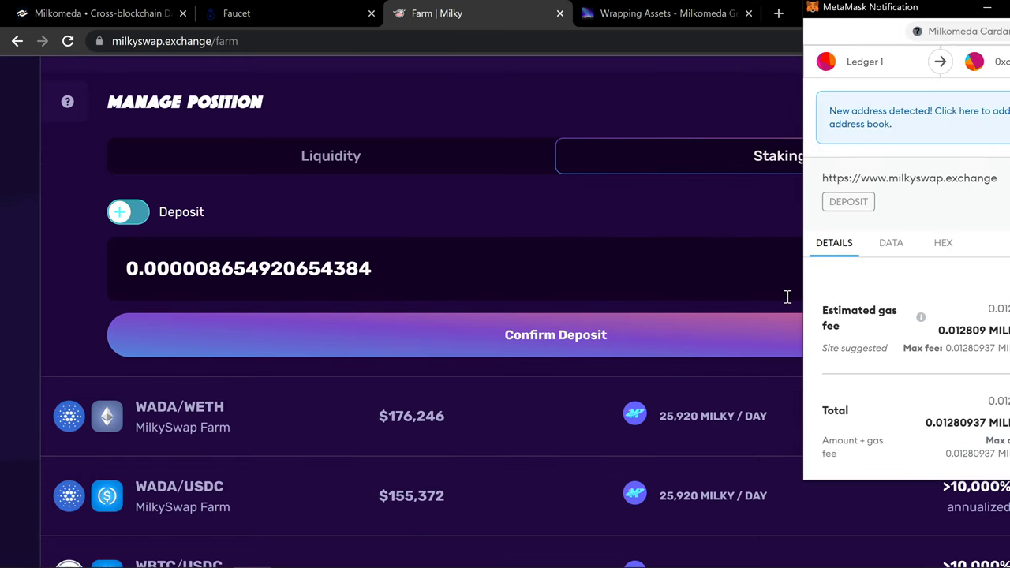
{"action": "scroll", "coordinate": [827, 309], "scroll_direction": "down", "scroll_amount": 3}
{"action": "left_click", "coordinate": [987, 452]}
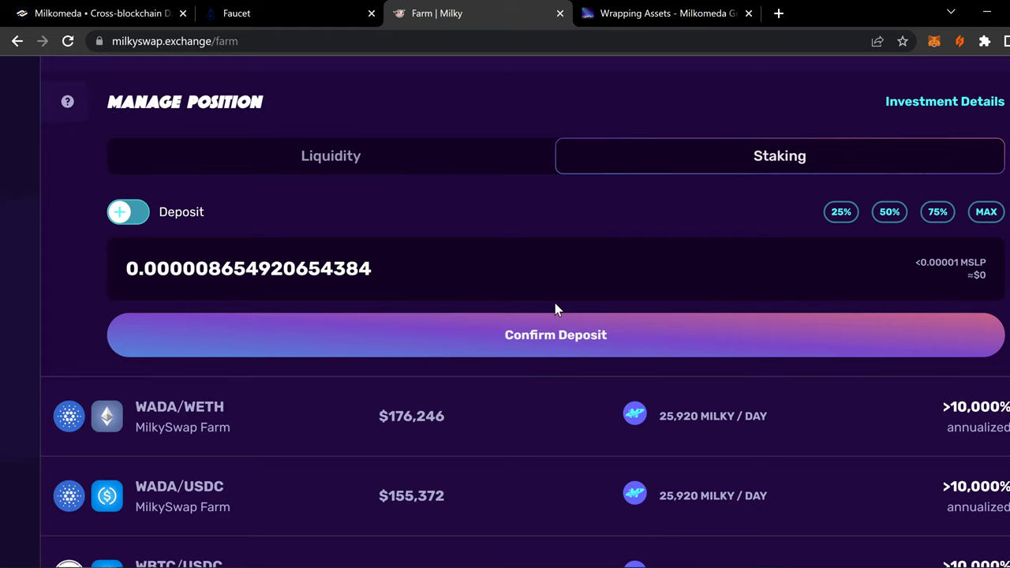
{"action": "scroll", "coordinate": [559, 293], "scroll_direction": "up", "scroll_amount": 1}
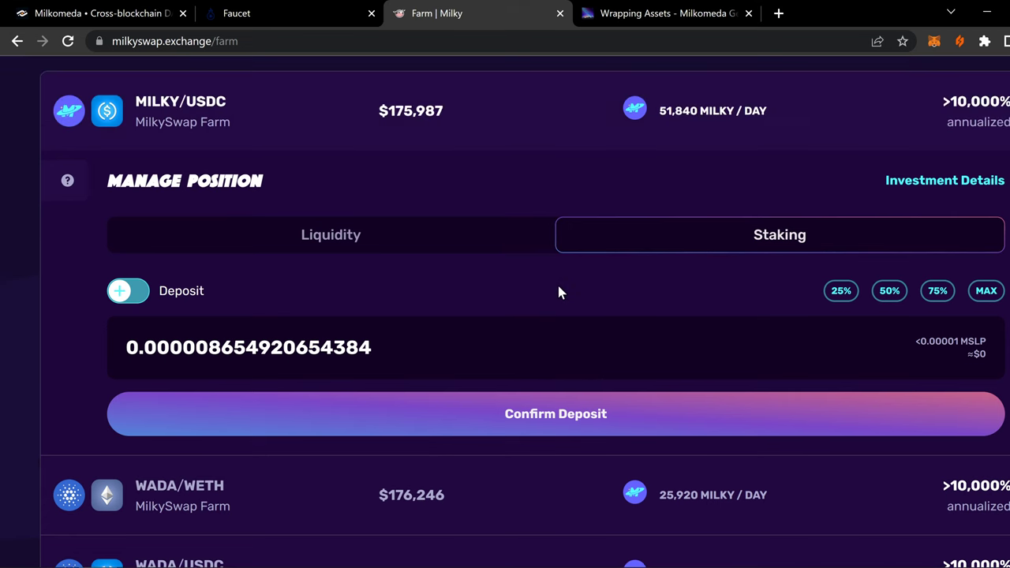
{"action": "scroll", "coordinate": [556, 293], "scroll_direction": "up", "scroll_amount": 1}
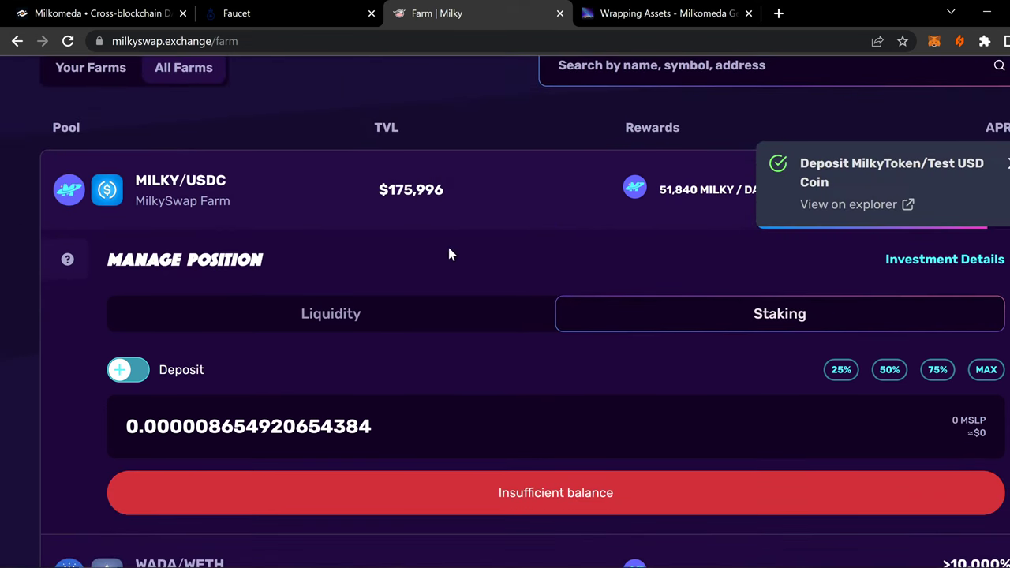
Open the Pool page and check the wallet's liquidity positions
{"action": "scroll", "coordinate": [255, 218], "scroll_direction": "up", "scroll_amount": 6}
{"action": "left_click", "coordinate": [260, 93]}
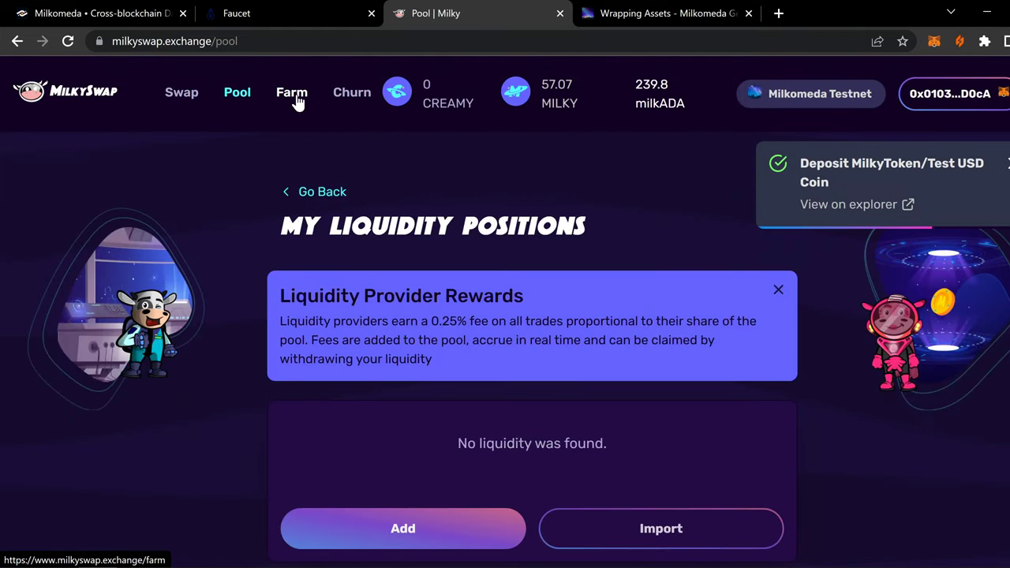
{"action": "scroll", "coordinate": [296, 99], "scroll_direction": "down", "scroll_amount": 1}
{"action": "scroll", "coordinate": [302, 90], "scroll_direction": "up", "scroll_amount": 1}
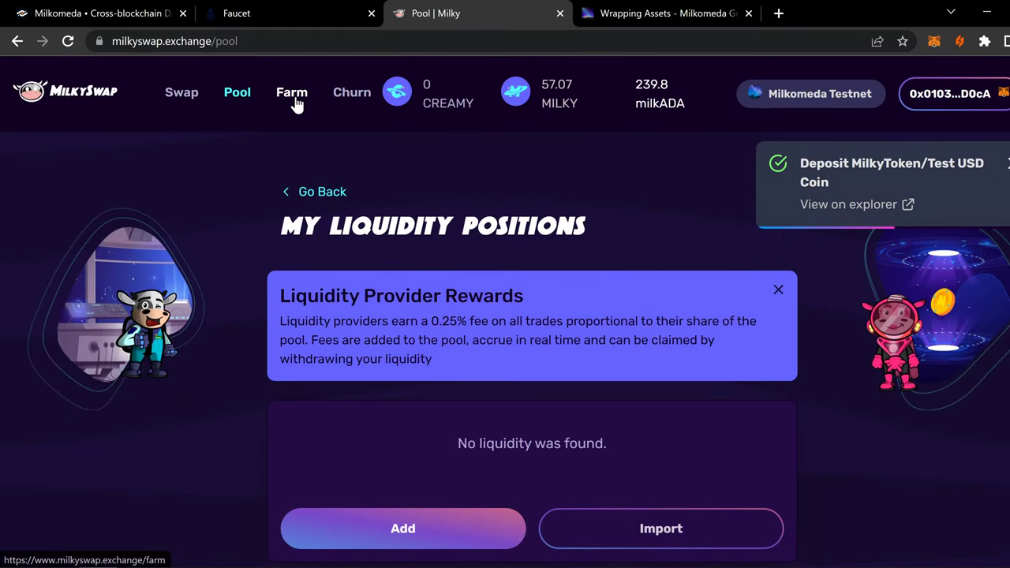
Return to the farm list and expand the MILKY/USDC farm to view its investment details
{"action": "left_click", "coordinate": [292, 94]}
{"action": "scroll", "coordinate": [306, 209], "scroll_direction": "down", "scroll_amount": 4}
{"action": "left_click", "coordinate": [203, 350]}
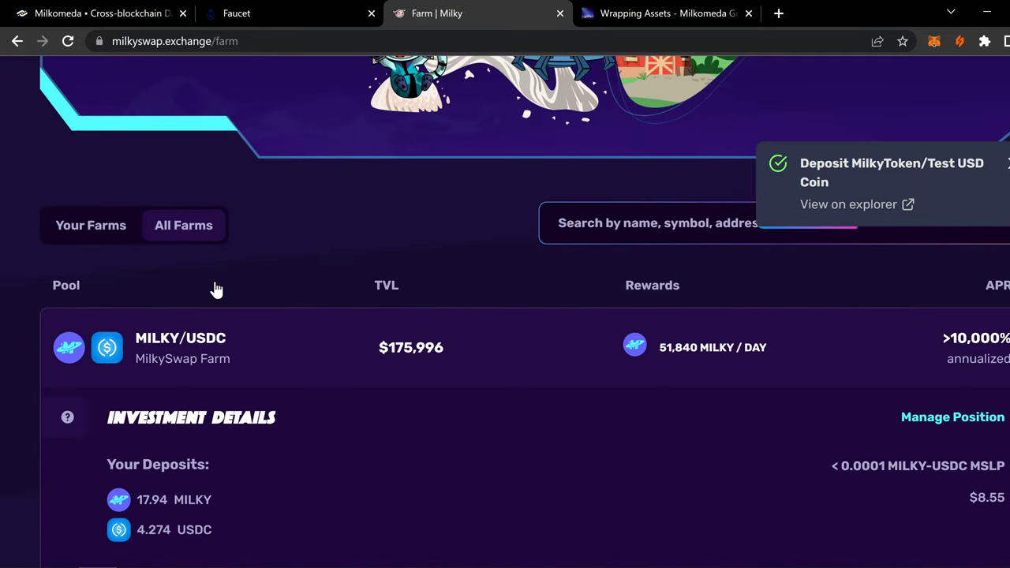
{"action": "scroll", "coordinate": [219, 284], "scroll_direction": "down", "scroll_amount": 3}
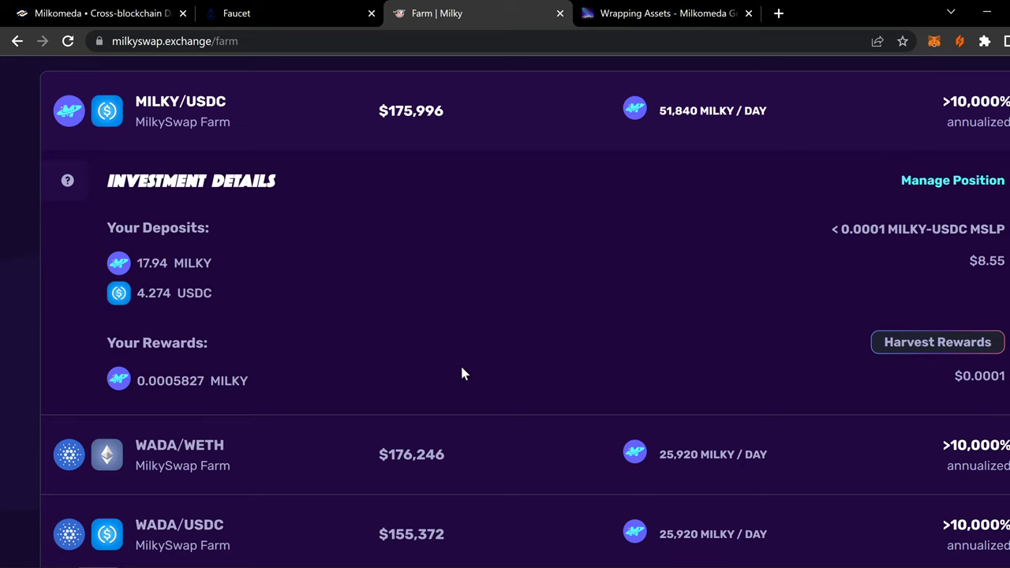
{"action": "scroll", "coordinate": [288, 398], "scroll_direction": "up", "scroll_amount": 3}
{"action": "scroll", "coordinate": [263, 377], "scroll_direction": "down", "scroll_amount": 2}
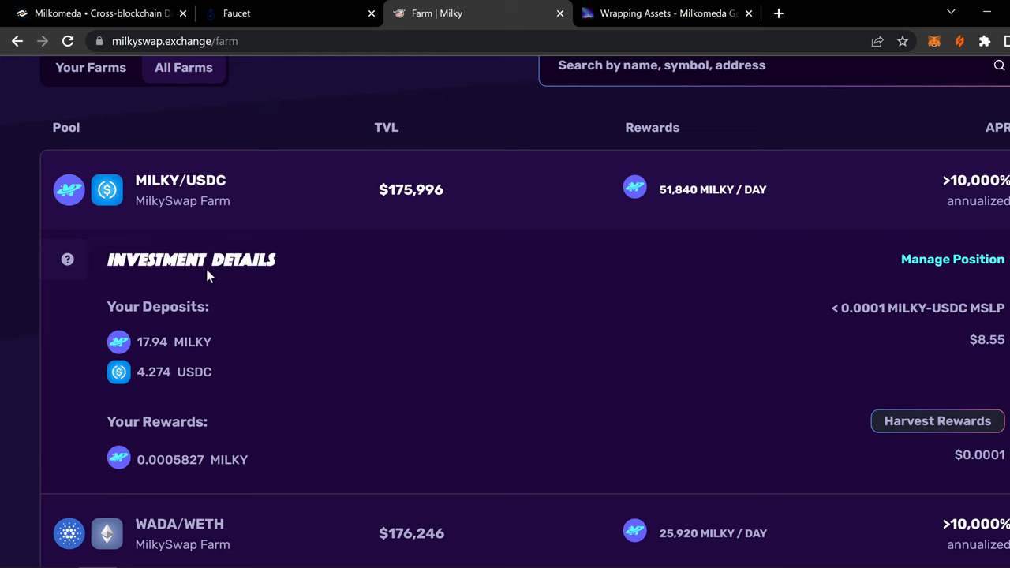
Review the MILKY/USDC farm's deposits and rewards once more, and return to the MilkySwap home page
{"action": "scroll", "coordinate": [281, 415], "scroll_direction": "up", "scroll_amount": 6}
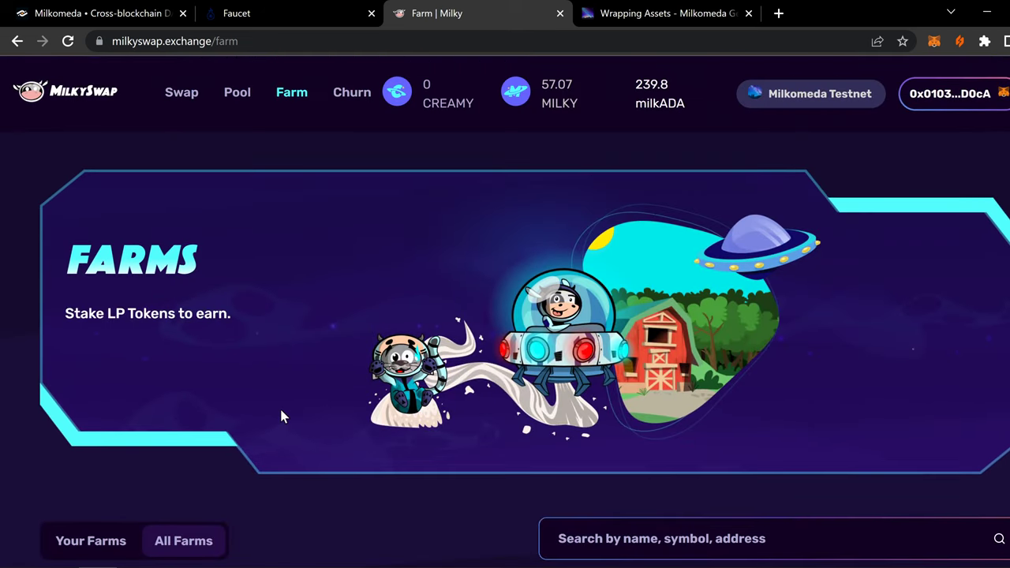
{"action": "scroll", "coordinate": [288, 404], "scroll_direction": "down", "scroll_amount": 6}
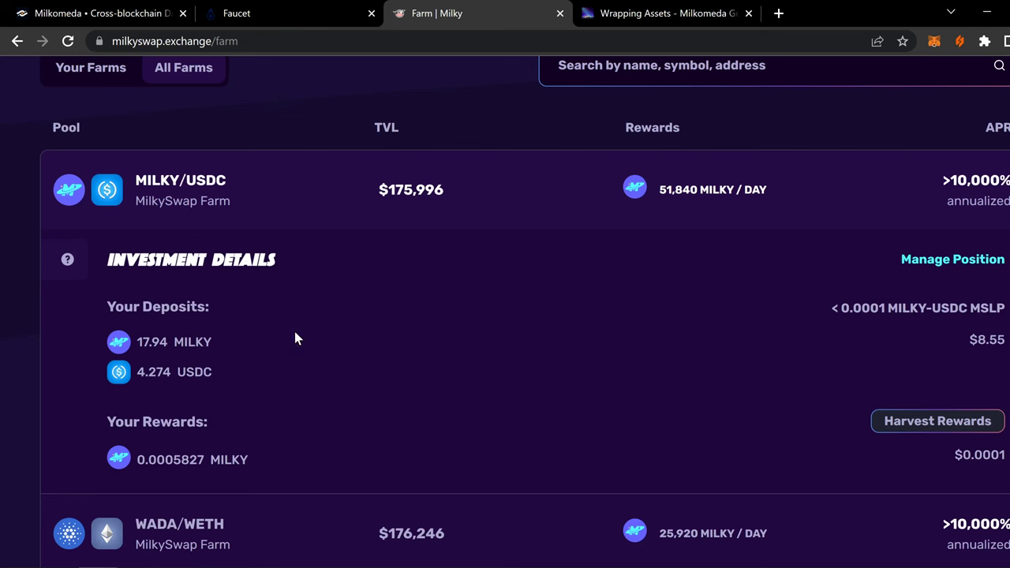
{"action": "scroll", "coordinate": [294, 332], "scroll_direction": "up", "scroll_amount": 6}
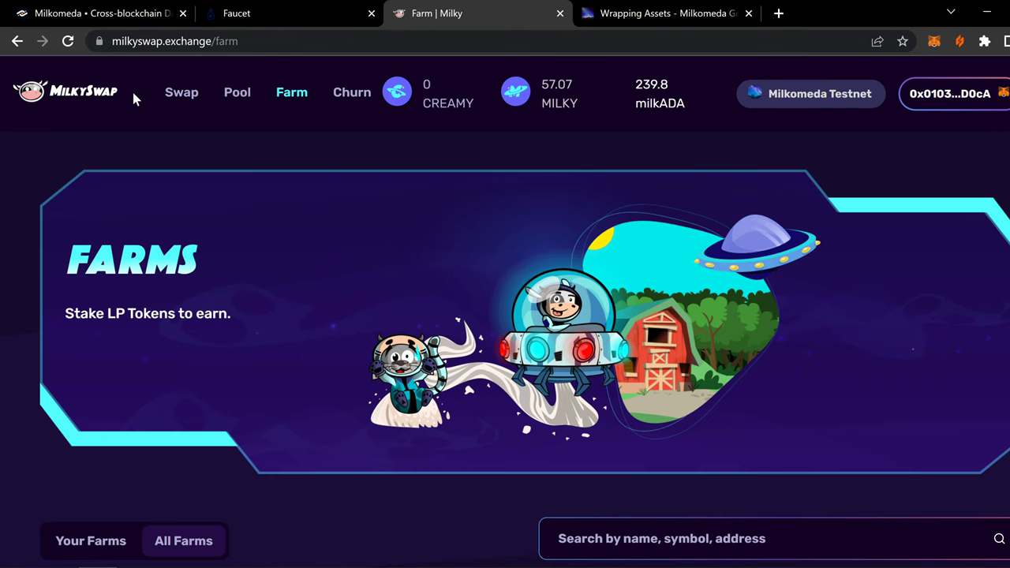
{"action": "left_click", "coordinate": [100, 95]}
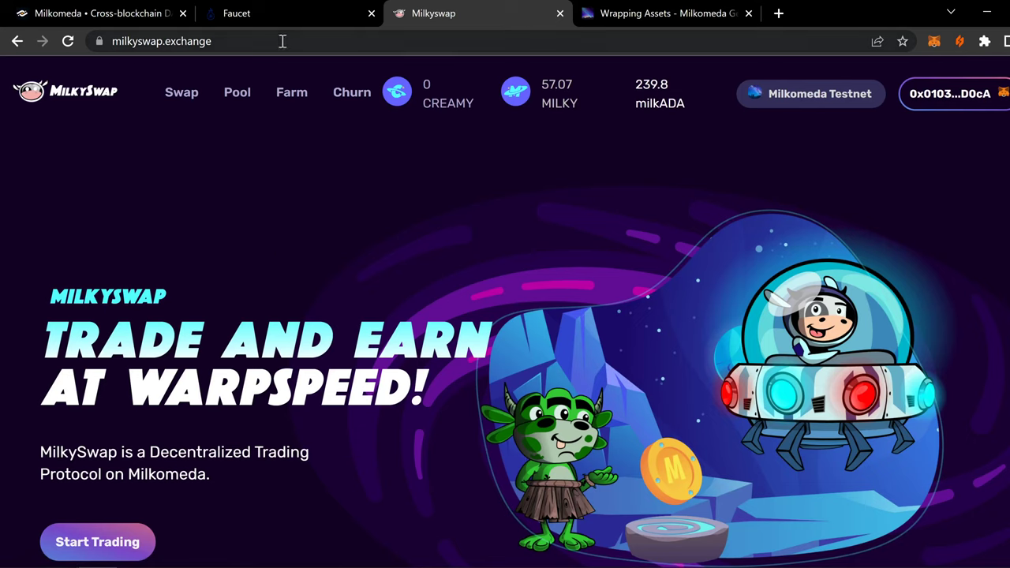
Close the Faucet page, open the Use Milkomeda guide from the Milkomeda site, and go to Configuring Flint Wallet
{"action": "left_click", "coordinate": [227, 20]}
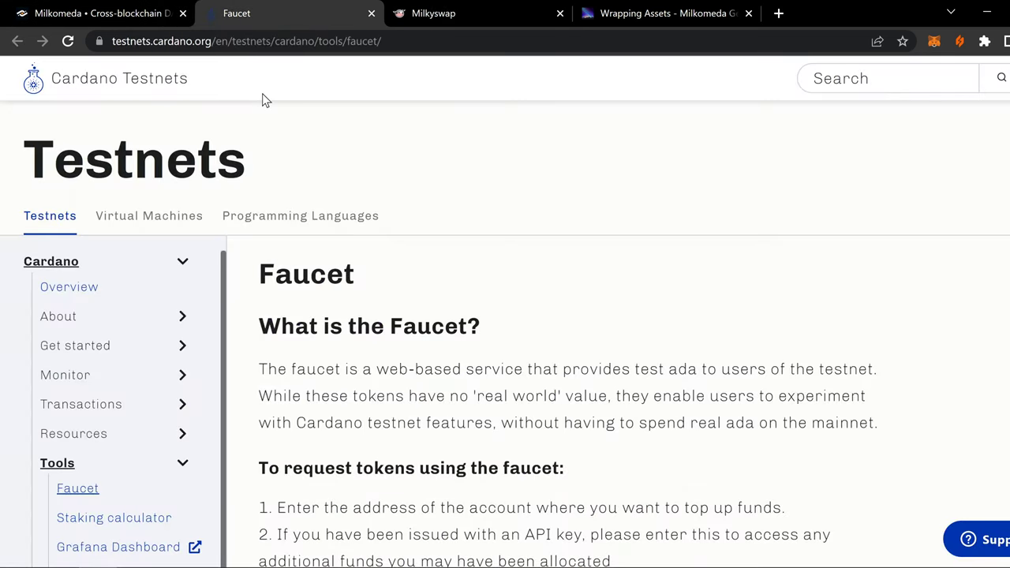
{"action": "left_click", "coordinate": [371, 13]}
{"action": "left_click", "coordinate": [158, 14]}
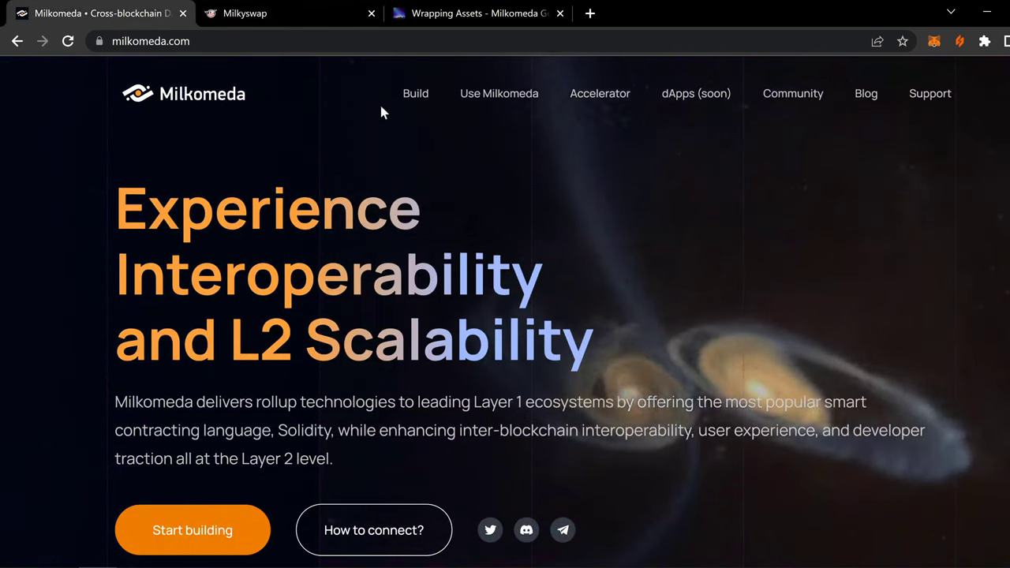
{"action": "left_click", "coordinate": [467, 93]}
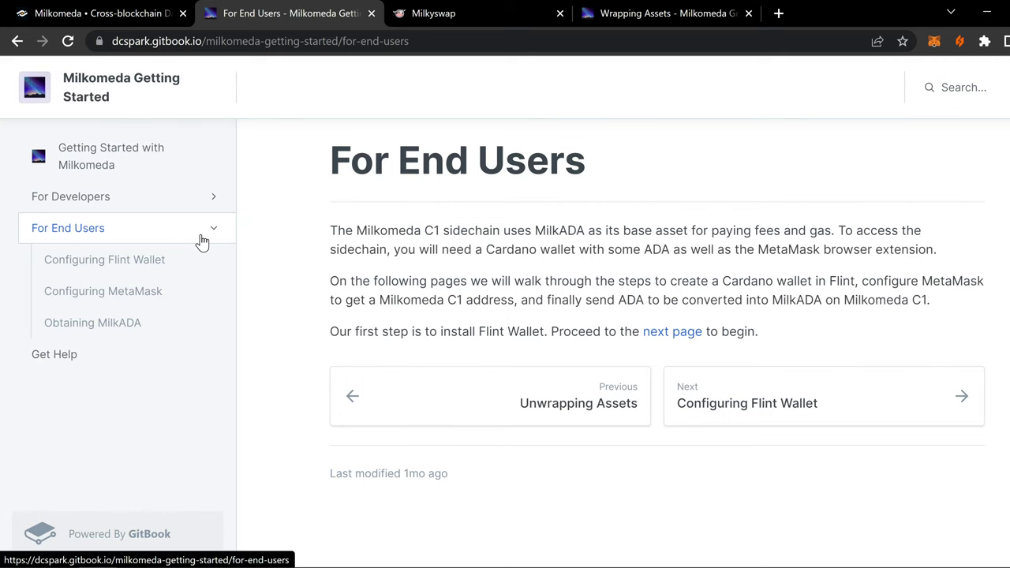
{"action": "left_click", "coordinate": [152, 267]}
{"action": "scroll", "coordinate": [331, 310], "scroll_direction": "down", "scroll_amount": 2}
{"action": "scroll", "coordinate": [331, 311], "scroll_direction": "down", "scroll_amount": 5}
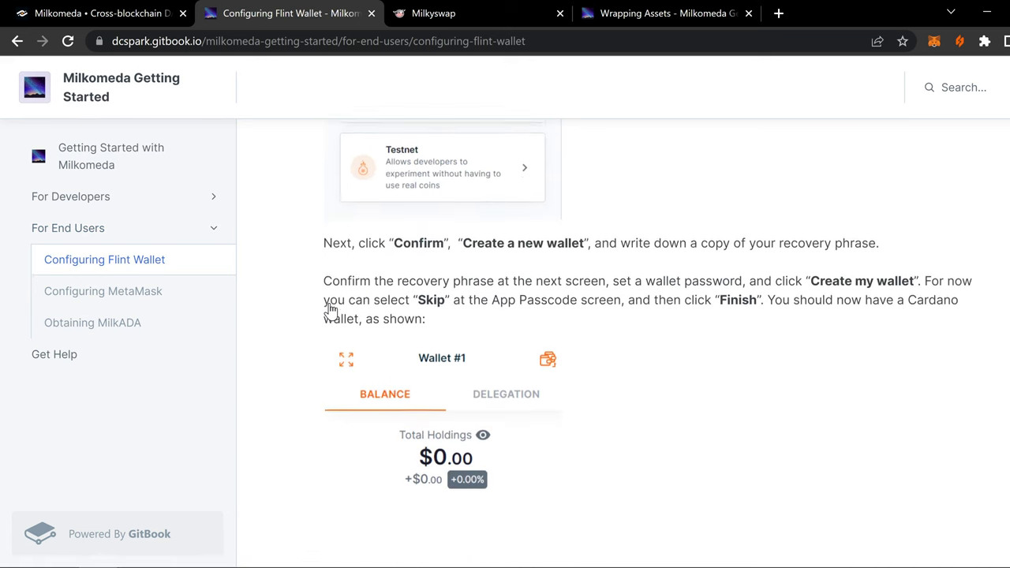
Check the Flint wallet's account list, Cardano Testnet balance and delegation details
{"action": "left_click", "coordinate": [958, 43]}
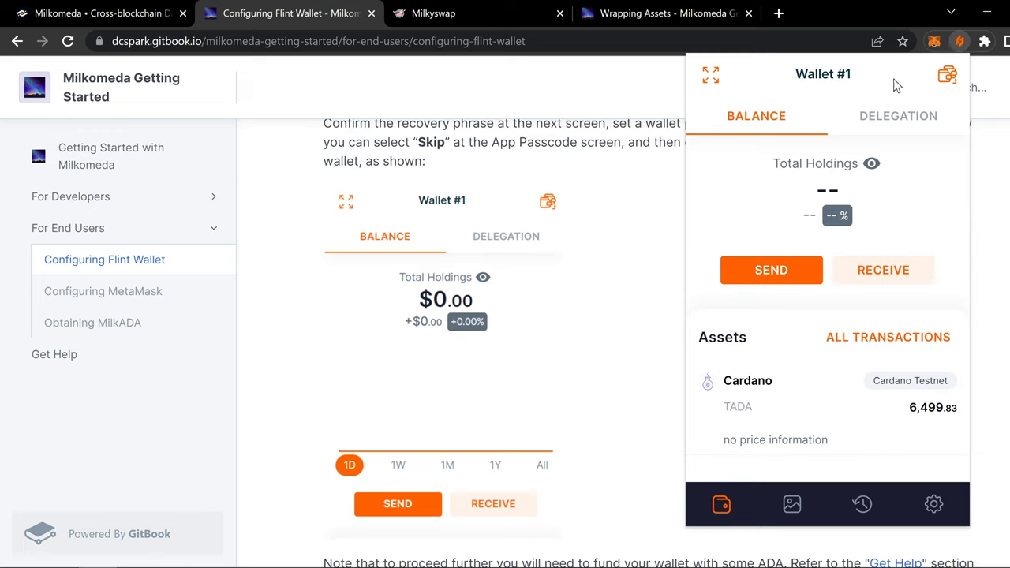
{"action": "left_click", "coordinate": [946, 76]}
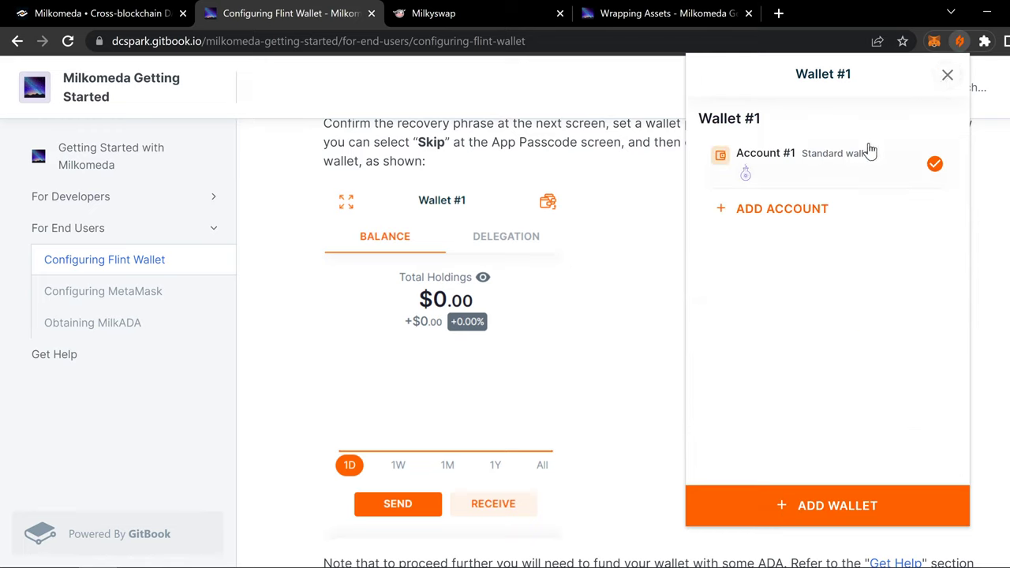
{"action": "left_click", "coordinate": [744, 176]}
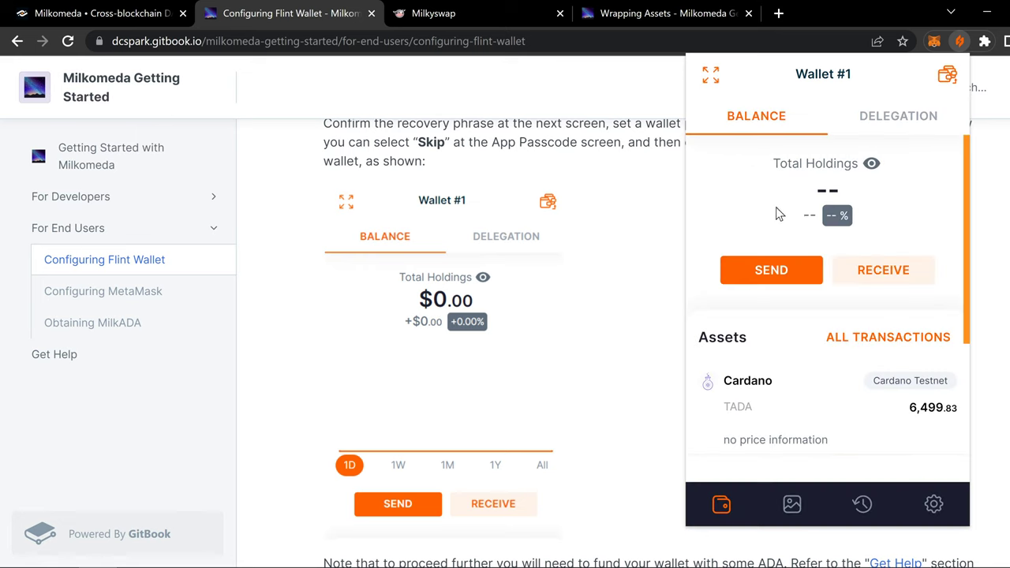
{"action": "scroll", "coordinate": [789, 225], "scroll_direction": "down", "scroll_amount": 3}
{"action": "scroll", "coordinate": [794, 236], "scroll_direction": "up", "scroll_amount": 3}
{"action": "left_click", "coordinate": [892, 120]}
{"action": "left_click", "coordinate": [843, 180]}
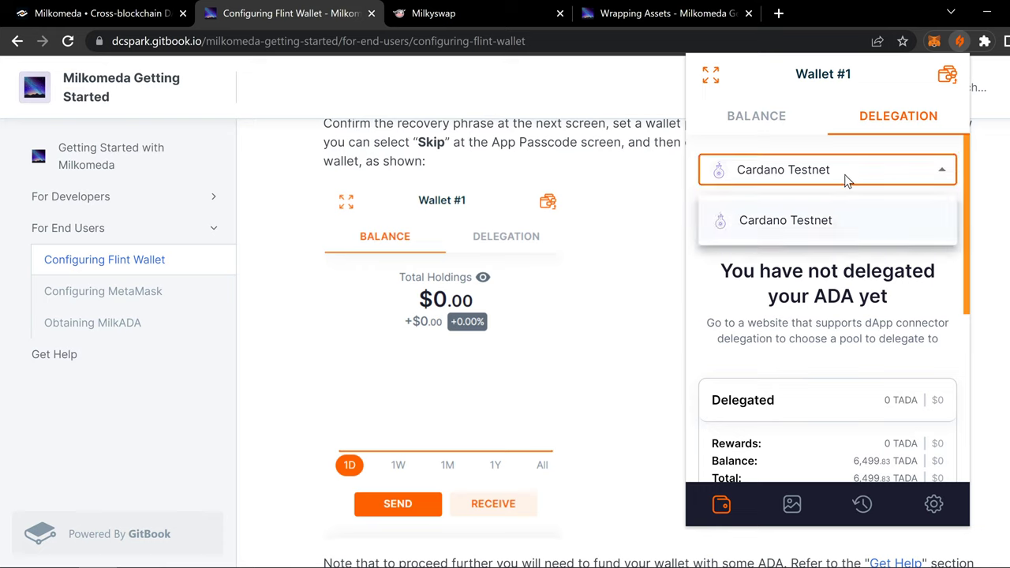
{"action": "left_click", "coordinate": [829, 284]}
{"action": "scroll", "coordinate": [828, 300], "scroll_direction": "down", "scroll_amount": 3}
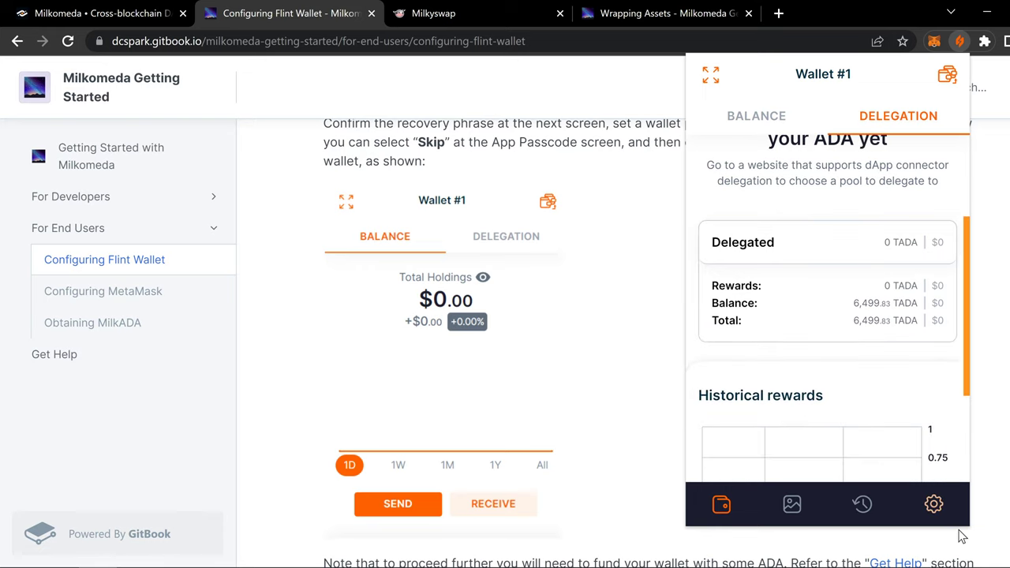
Examine the network and server options in the Flint wallet's settings without changing them, and close the wallet
{"action": "left_click", "coordinate": [934, 505]}
{"action": "left_click", "coordinate": [877, 134]}
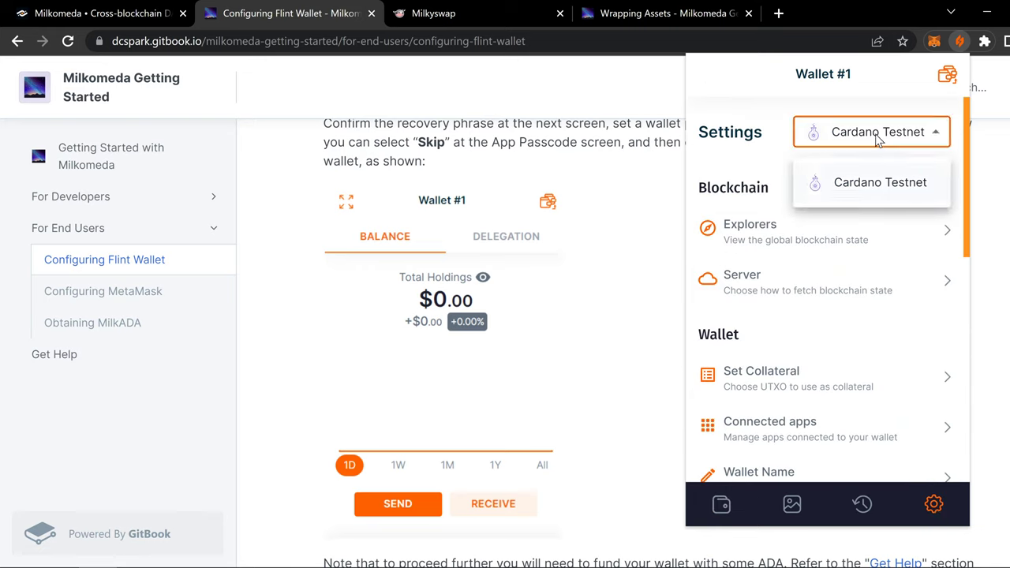
{"action": "left_click", "coordinate": [786, 130]}
{"action": "scroll", "coordinate": [794, 218], "scroll_direction": "down", "scroll_amount": 1}
{"action": "scroll", "coordinate": [747, 226], "scroll_direction": "up", "scroll_amount": 1}
{"action": "left_click", "coordinate": [842, 297]}
{"action": "left_click", "coordinate": [821, 188]}
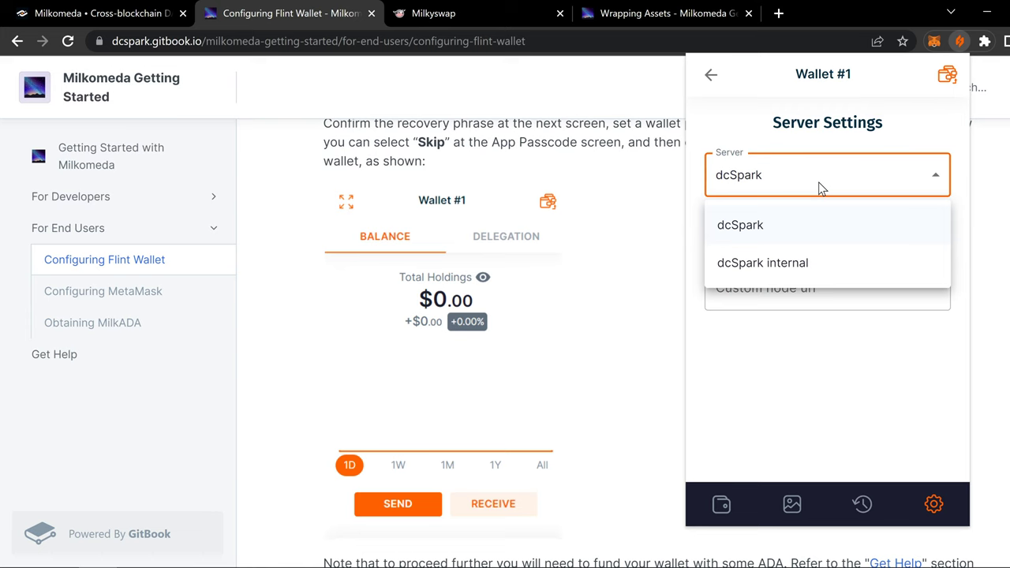
{"action": "left_click", "coordinate": [751, 128]}
{"action": "left_click", "coordinate": [711, 74]}
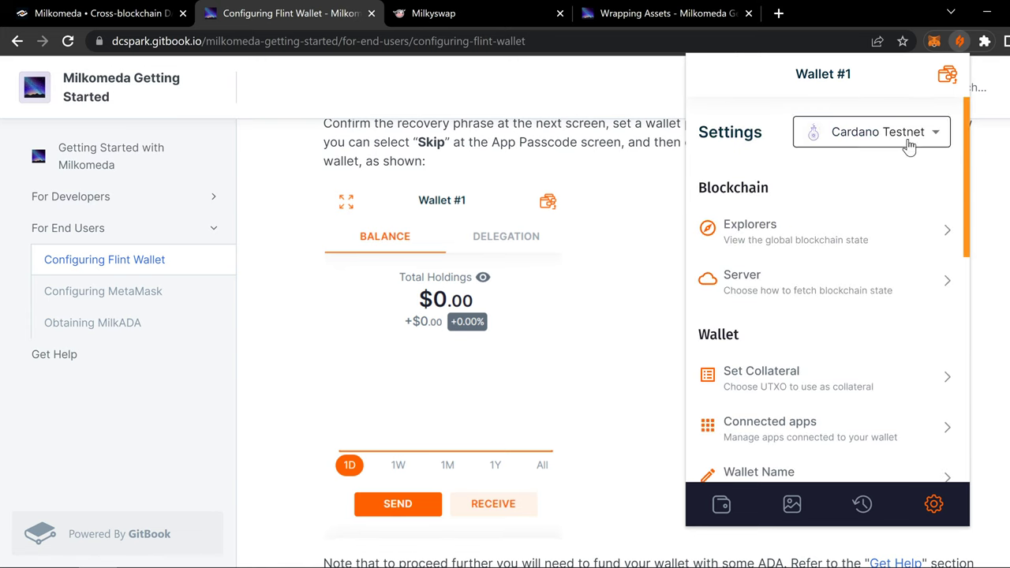
{"action": "key", "text": "Escape"}
Start adding a new custom network in MetaMask from its network list
{"action": "scroll", "coordinate": [839, 200], "scroll_direction": "up", "scroll_amount": 4}
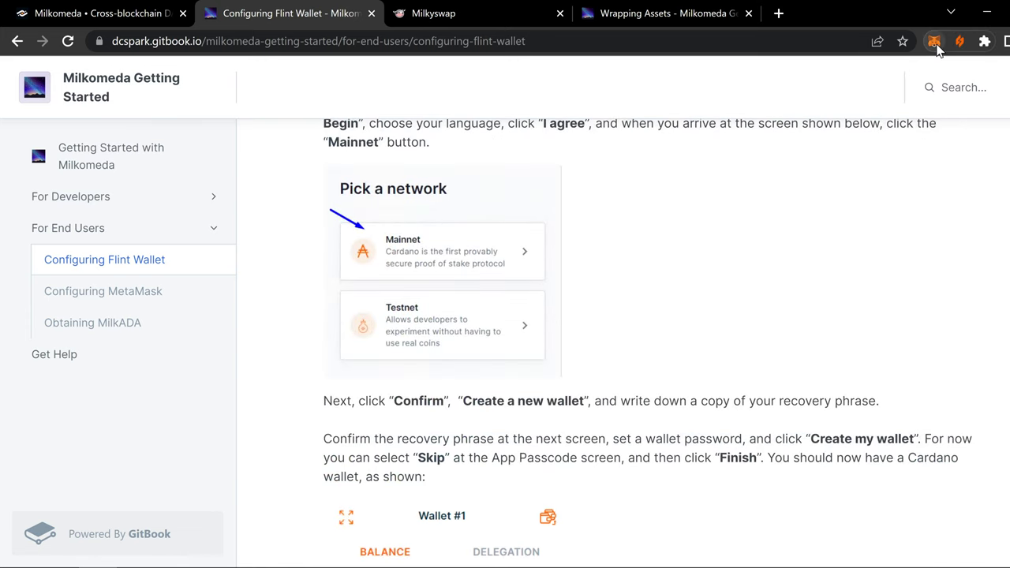
{"action": "left_click", "coordinate": [935, 45]}
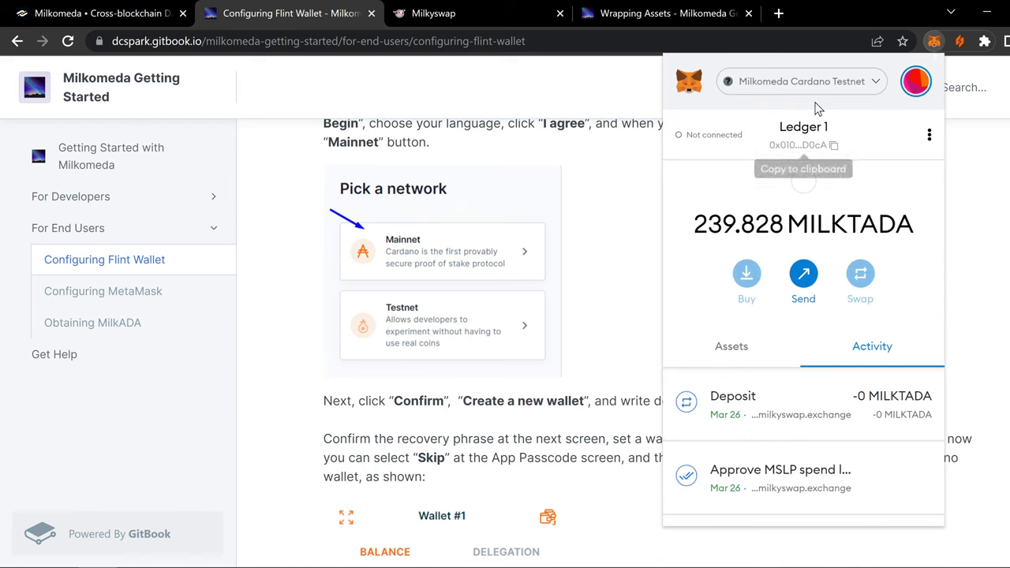
{"action": "left_click", "coordinate": [815, 87]}
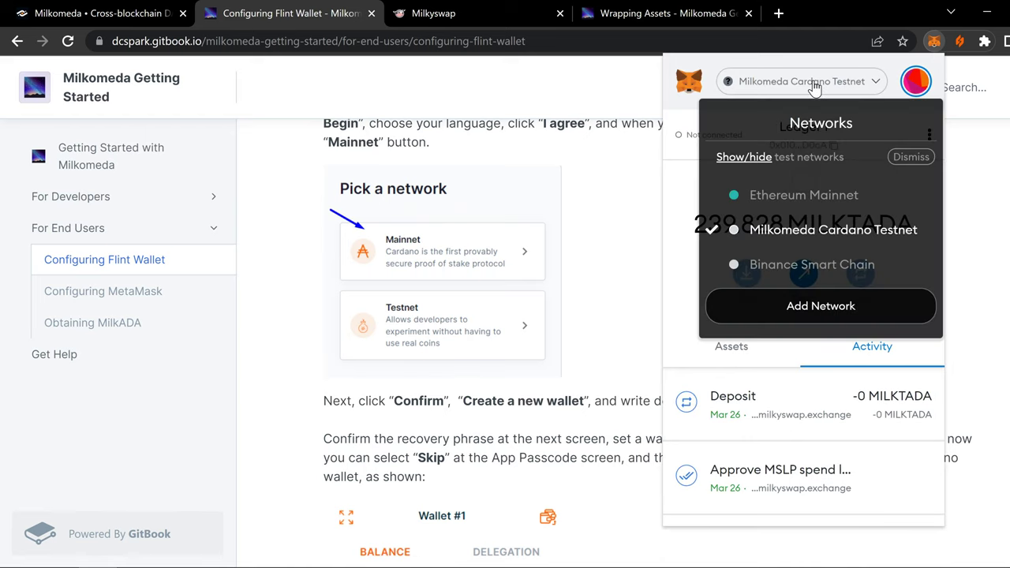
{"action": "left_click", "coordinate": [820, 306]}
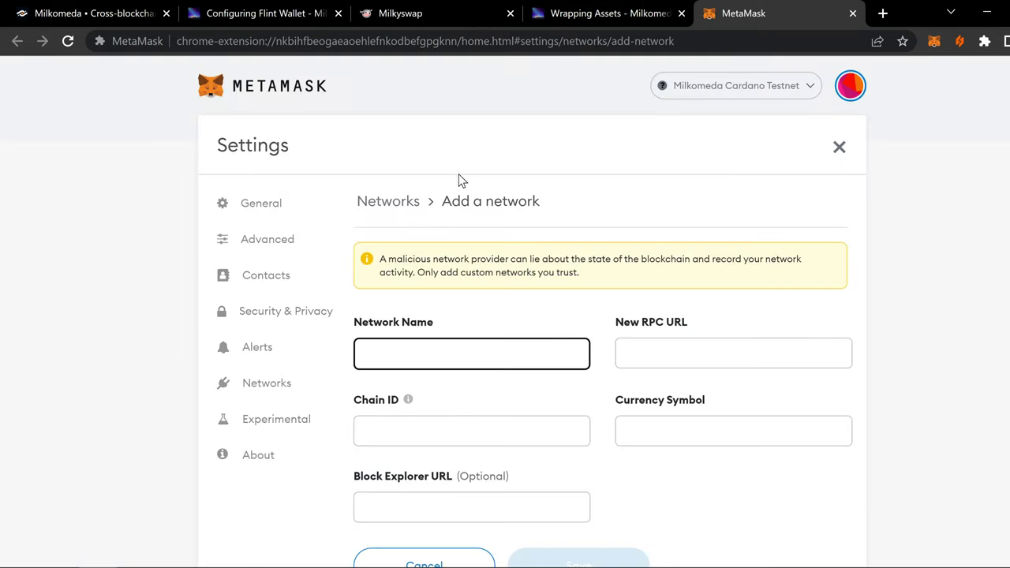
Return to the Configuring Flint Wallet guide and review its installation and network selection instructions
{"action": "left_click", "coordinate": [126, 13]}
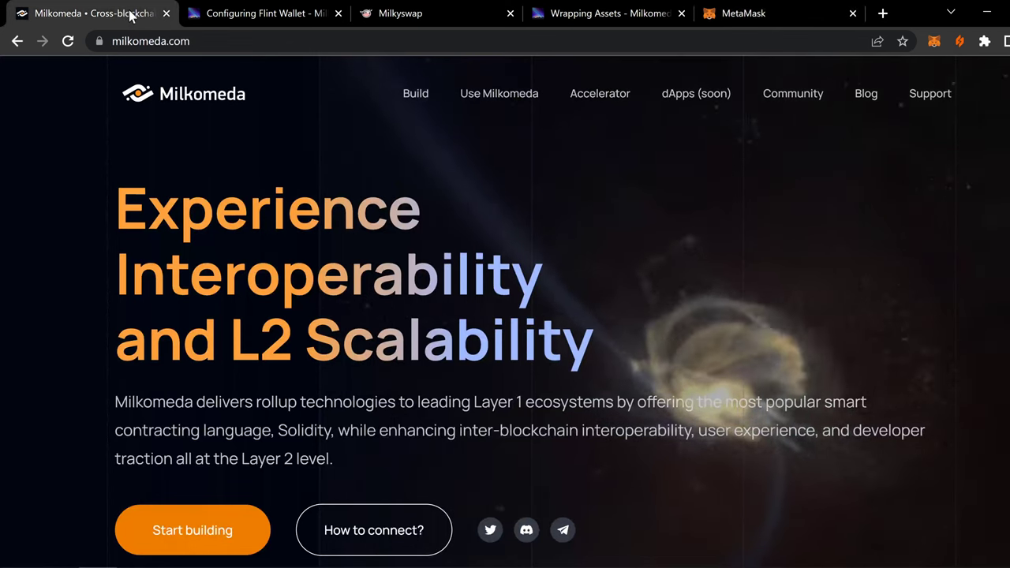
{"action": "left_click", "coordinate": [257, 16]}
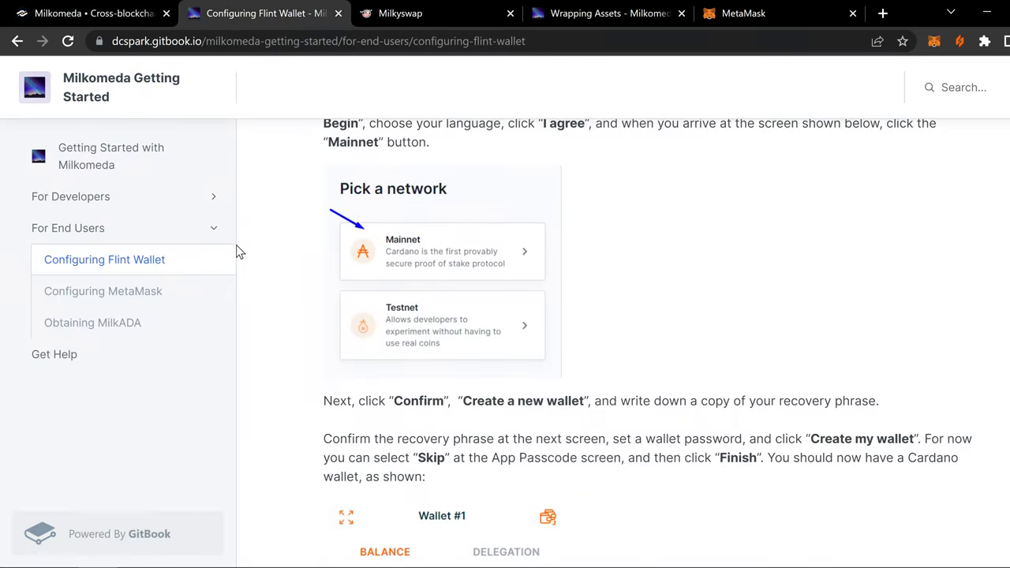
{"action": "scroll", "coordinate": [268, 251], "scroll_direction": "down", "scroll_amount": 7}
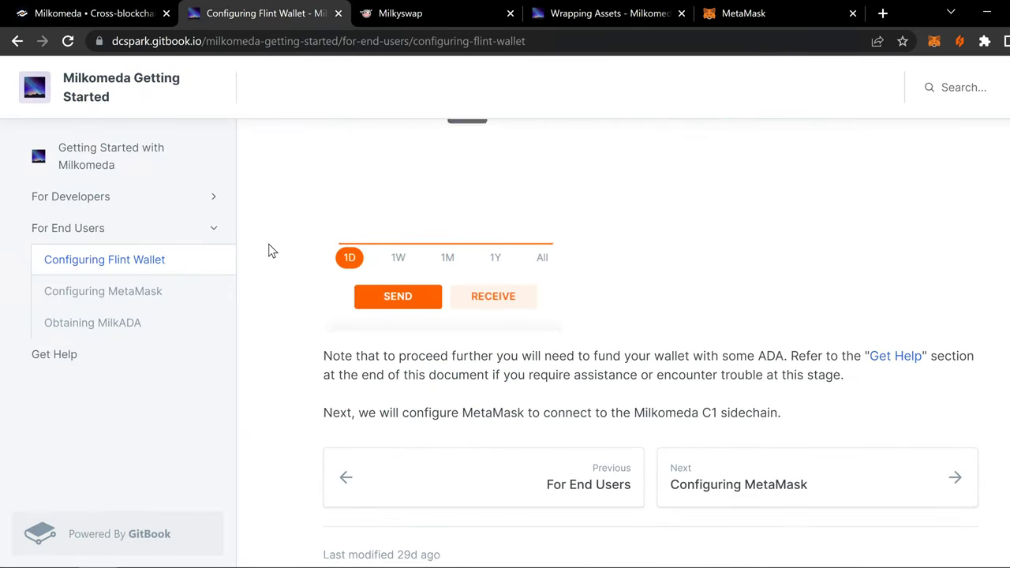
{"action": "scroll", "coordinate": [268, 251], "scroll_direction": "up", "scroll_amount": 4}
{"action": "scroll", "coordinate": [268, 251], "scroll_direction": "up", "scroll_amount": 7}
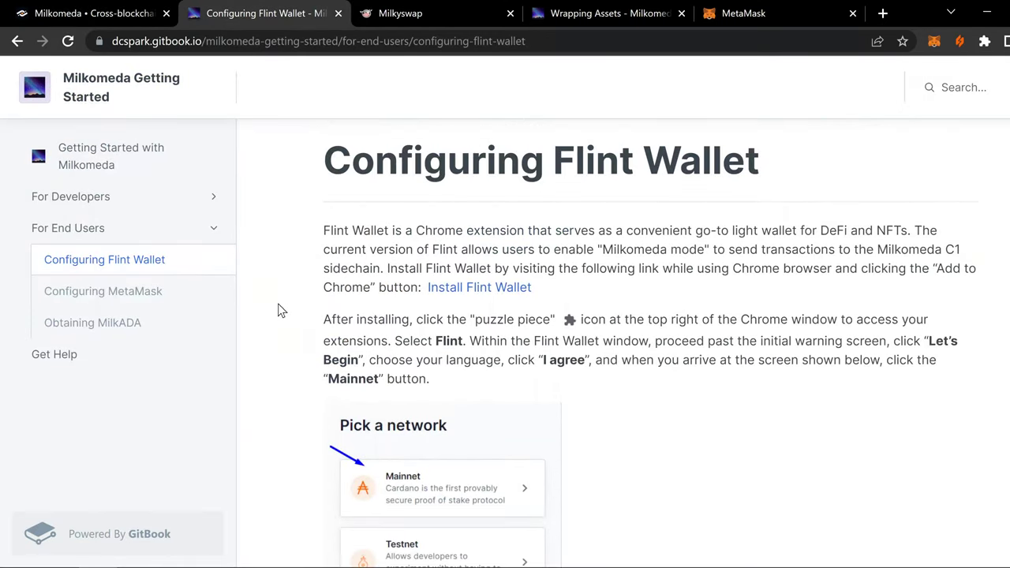
{"action": "scroll", "coordinate": [322, 335], "scroll_direction": "down", "scroll_amount": 2}
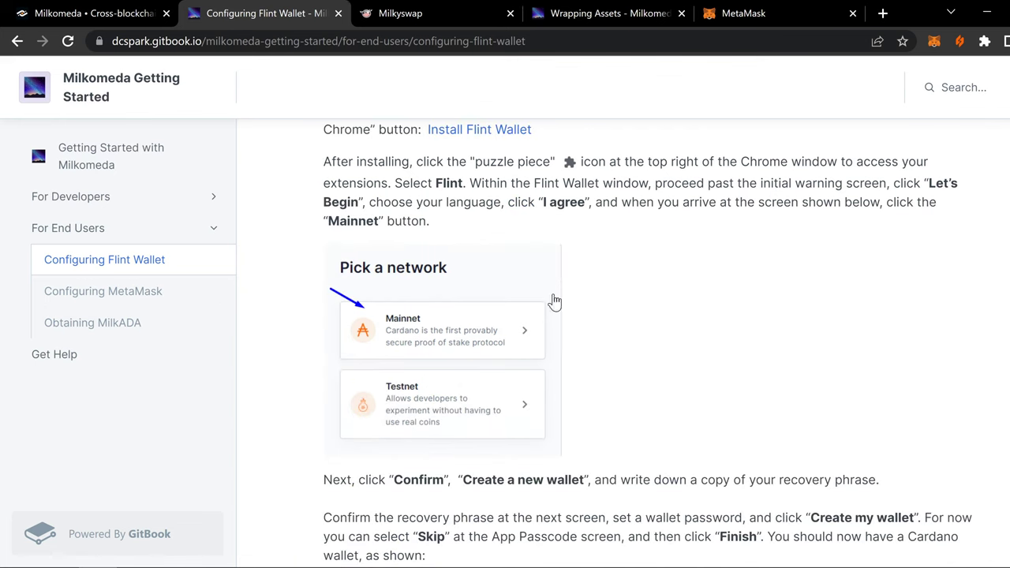
Open the Configuring MetaMask guide and find the network details for Milkomeda Cardano (C1)
{"action": "left_click", "coordinate": [85, 293]}
{"action": "scroll", "coordinate": [308, 363], "scroll_direction": "down", "scroll_amount": 4}
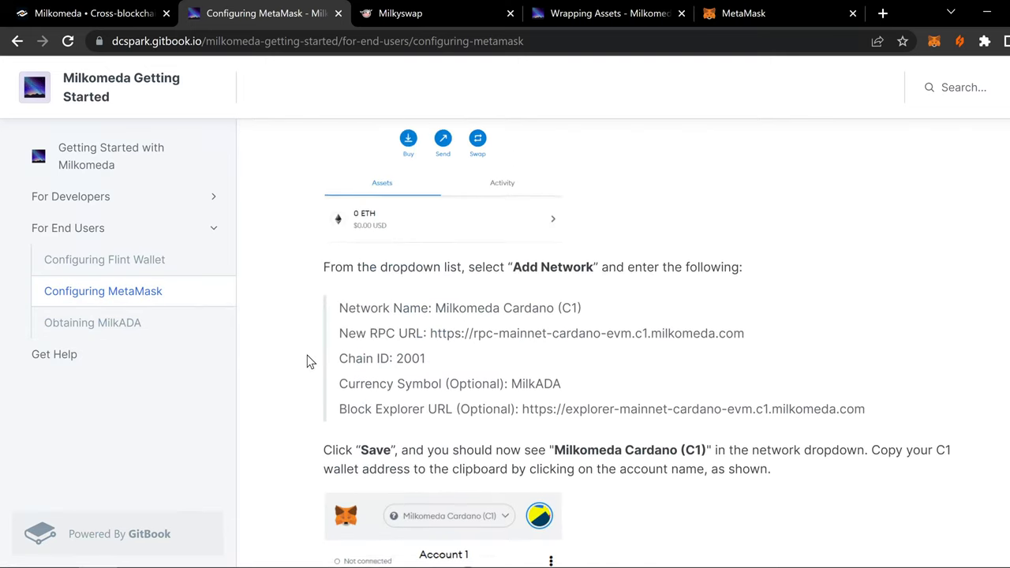
{"action": "scroll", "coordinate": [303, 371], "scroll_direction": "up", "scroll_amount": 1}
{"action": "scroll", "coordinate": [303, 372], "scroll_direction": "down", "scroll_amount": 1}
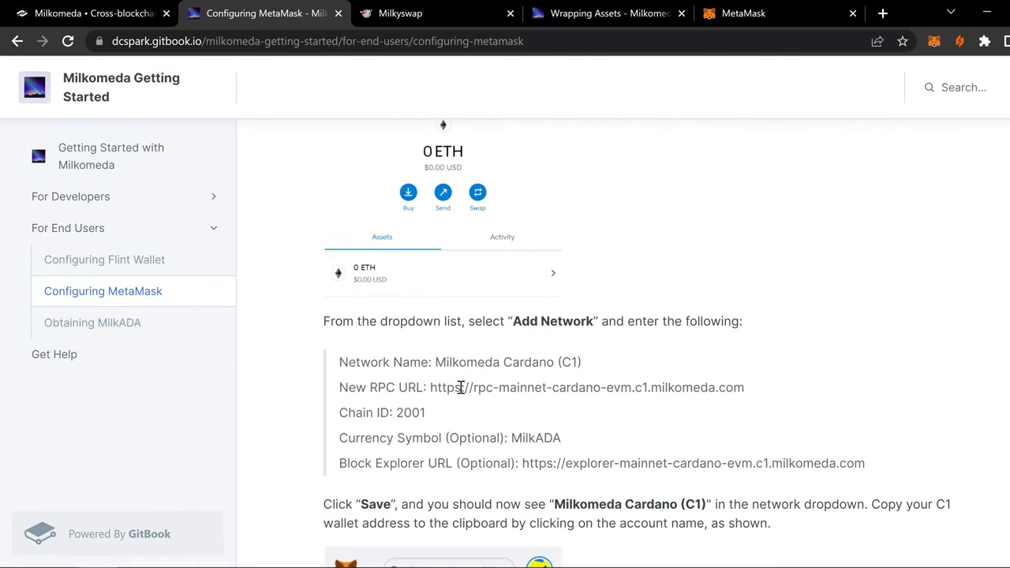
{"action": "scroll", "coordinate": [456, 371], "scroll_direction": "up", "scroll_amount": 3}
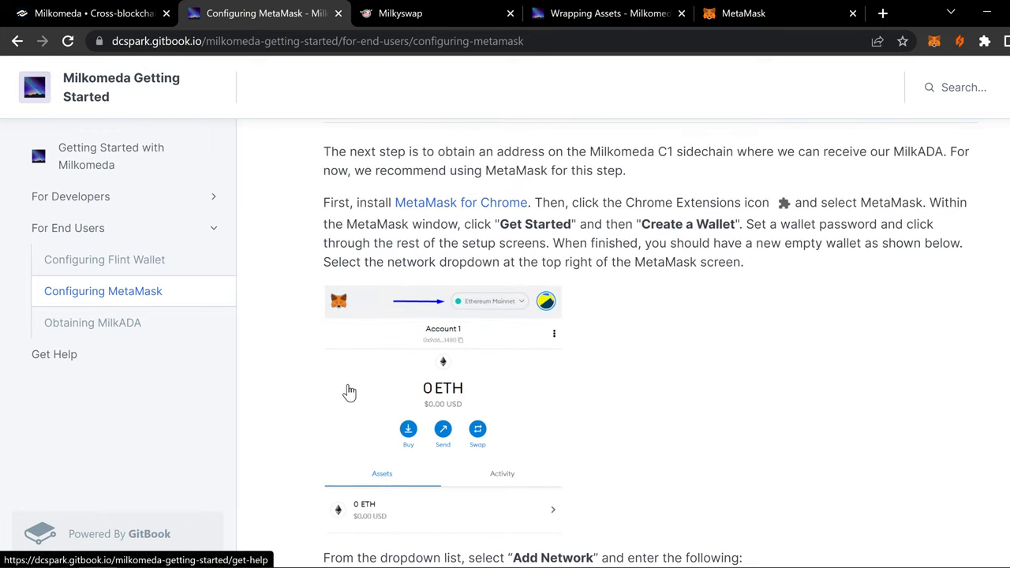
{"action": "scroll", "coordinate": [351, 392], "scroll_direction": "down", "scroll_amount": 3}
{"action": "scroll", "coordinate": [335, 363], "scroll_direction": "down", "scroll_amount": 1}
{"action": "scroll", "coordinate": [386, 351], "scroll_direction": "down", "scroll_amount": 1}
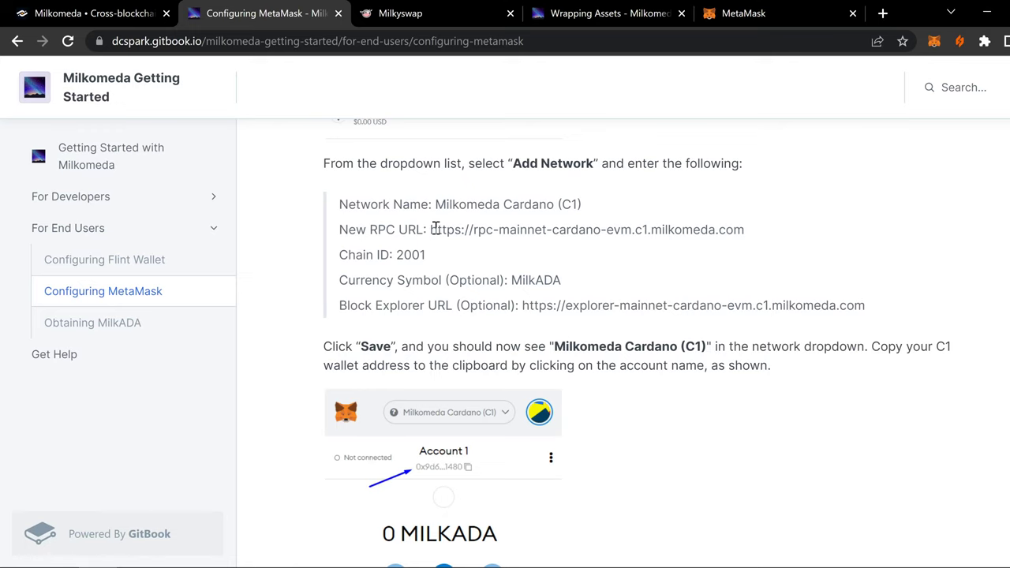
{"action": "left_click_drag", "start_coordinate": [432, 229], "coordinate": [752, 246]}
{"action": "left_click", "coordinate": [766, 17]}
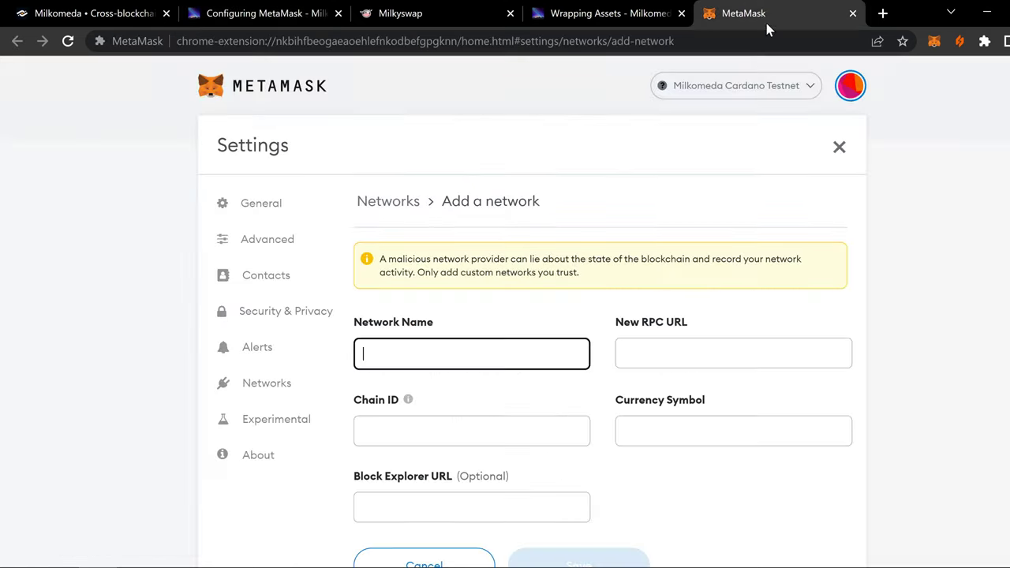
{"action": "scroll", "coordinate": [469, 328], "scroll_direction": "down", "scroll_amount": 1}
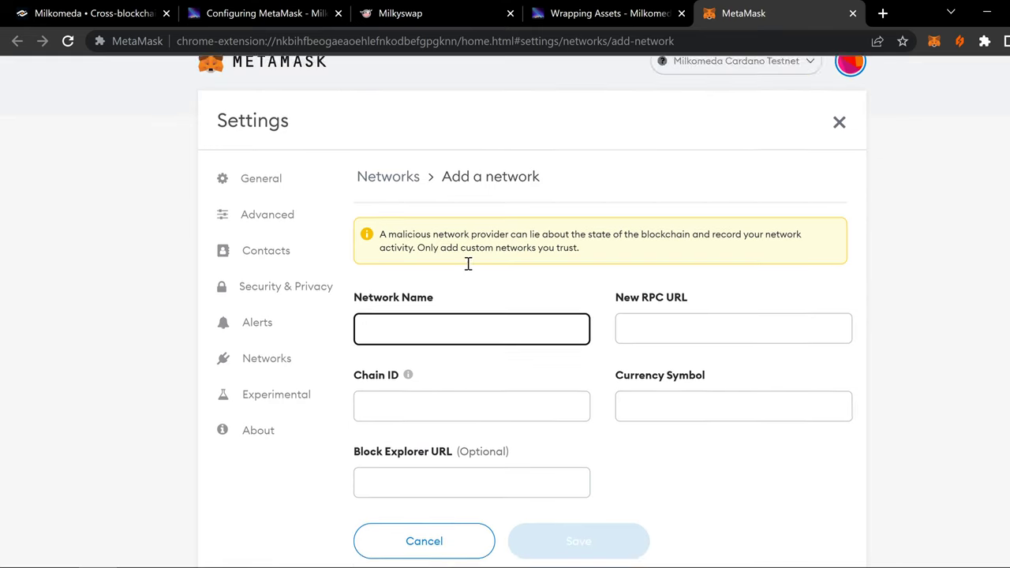
{"action": "scroll", "coordinate": [466, 261], "scroll_direction": "up", "scroll_amount": 1}
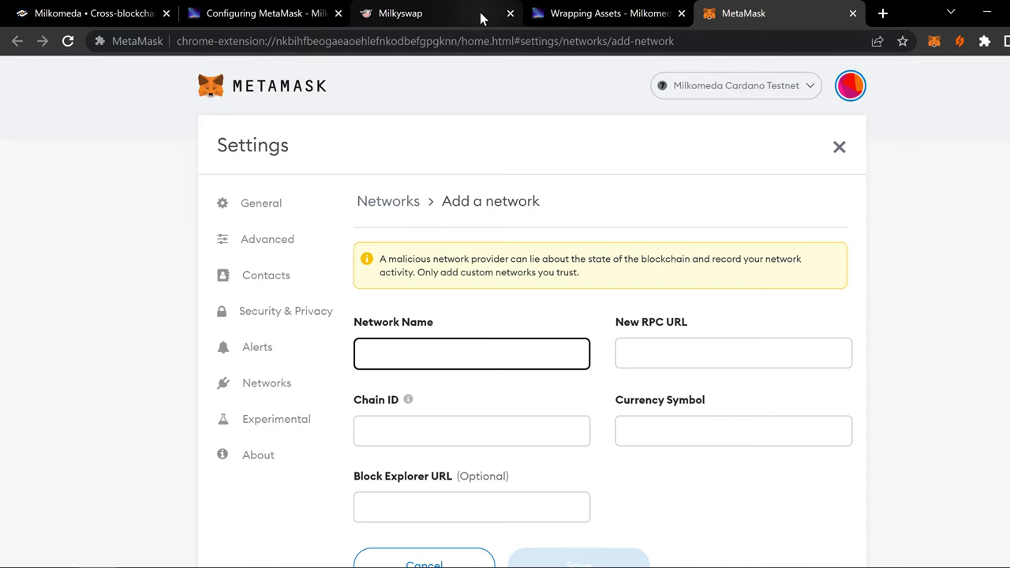
{"action": "left_click", "coordinate": [584, 18]}
{"action": "left_click", "coordinate": [471, 19]}
{"action": "left_click", "coordinate": [259, 18]}
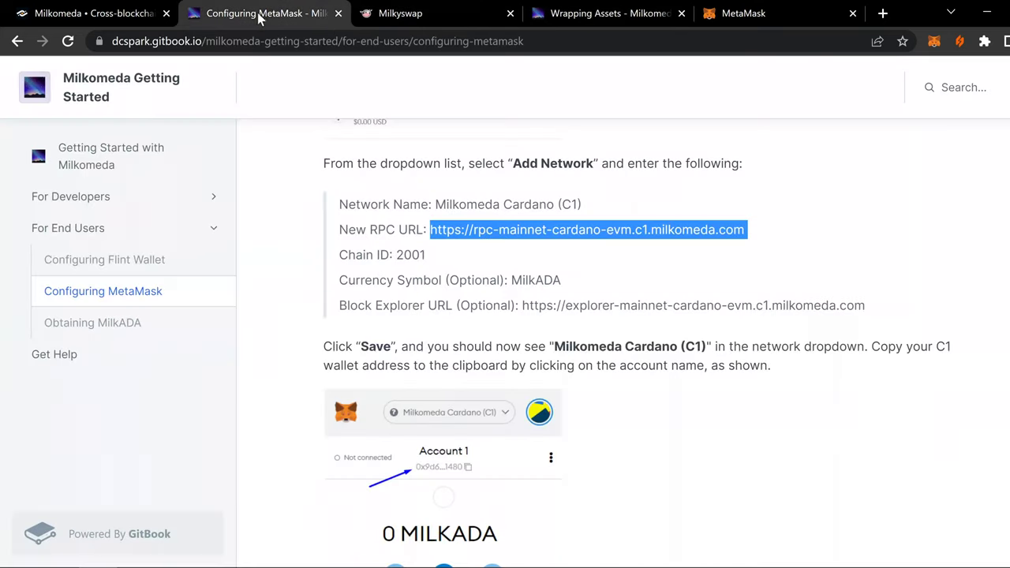
Move the guide beside the MetaMask page and copy the network name Milkomeda Cardano (C1) into the new network form
{"action": "left_click_drag", "start_coordinate": [280, 15], "coordinate": [606, 17]}
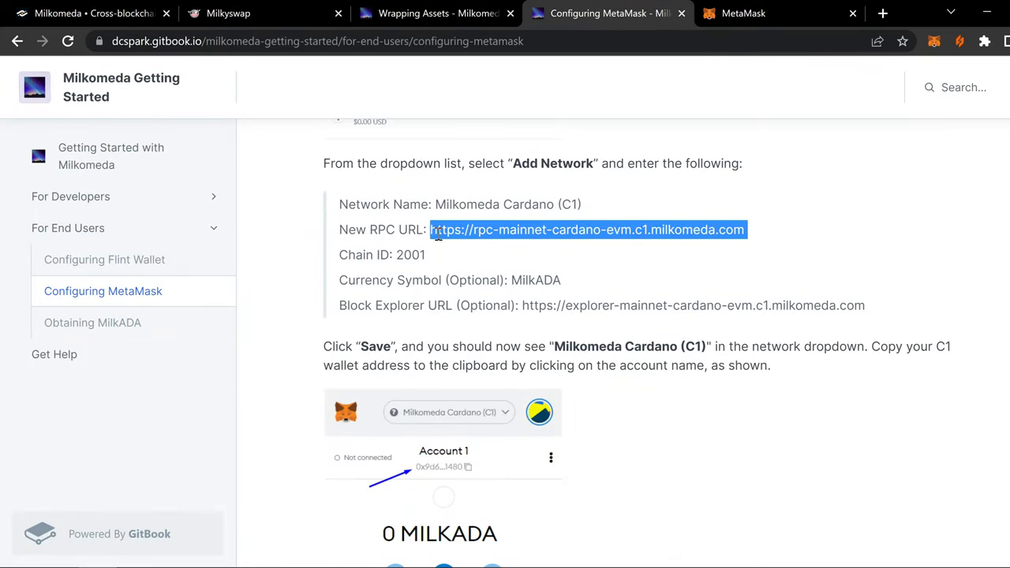
{"action": "left_click_drag", "start_coordinate": [436, 204], "coordinate": [582, 205]}
{"action": "right_click", "coordinate": [575, 205]}
{"action": "left_click", "coordinate": [606, 216]}
{"action": "left_click", "coordinate": [743, 13]}
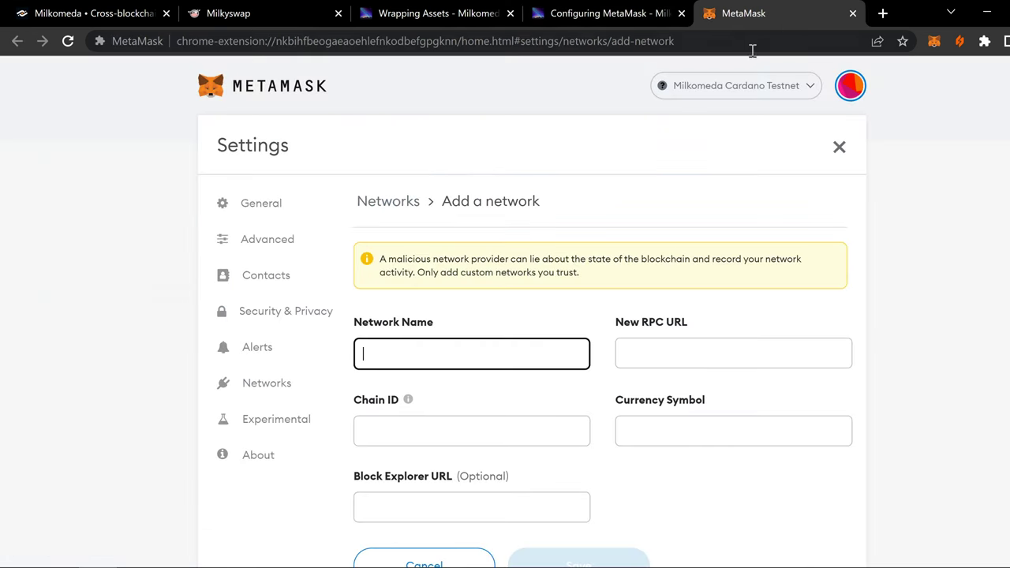
{"action": "left_click", "coordinate": [473, 359]}
{"action": "right_click", "coordinate": [440, 362]}
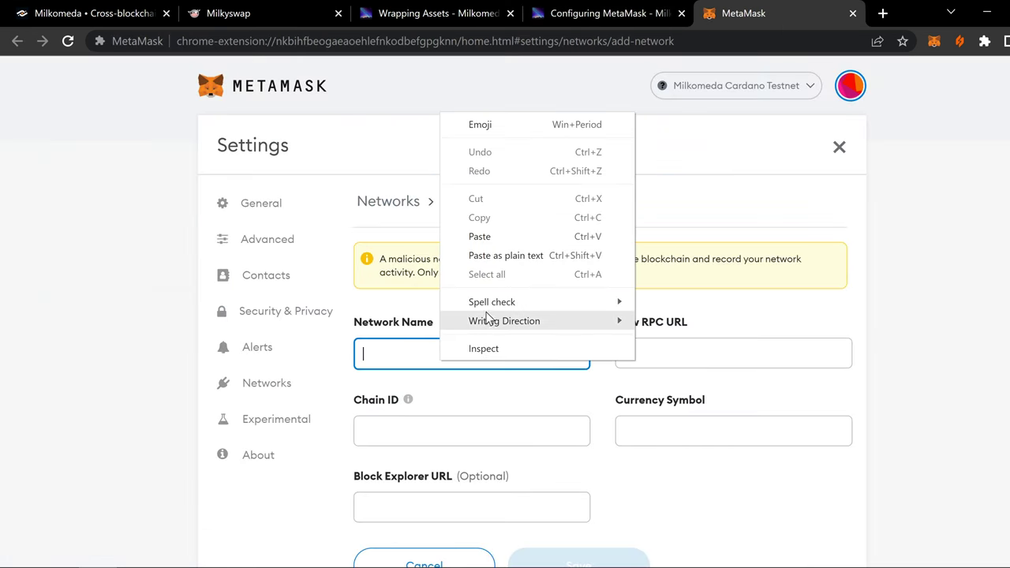
{"action": "left_click", "coordinate": [499, 236]}
Try to copy the New RPC URL from the guide into MetaMask's network form, and clear the pasted entry
{"action": "left_click", "coordinate": [588, 16]}
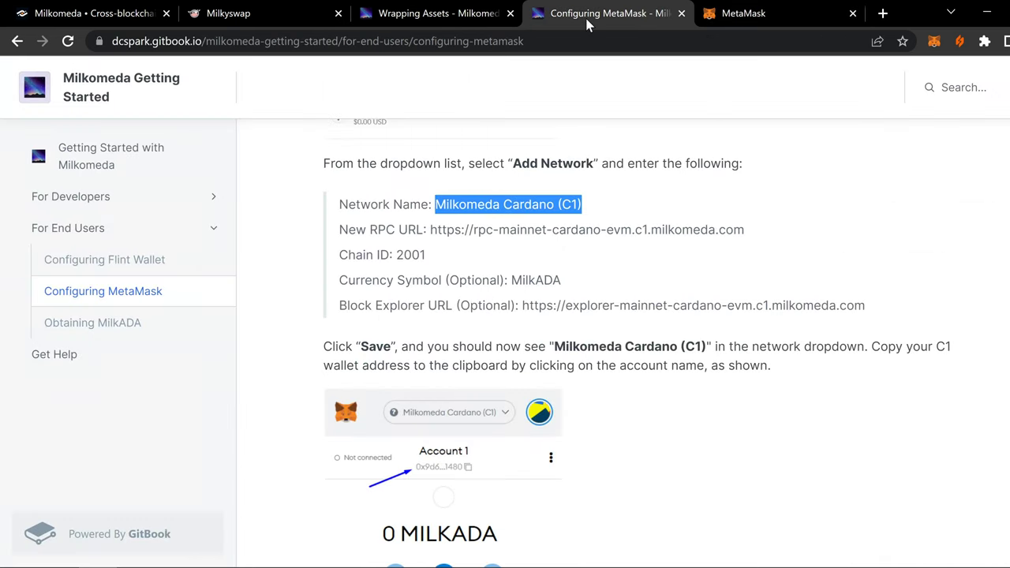
{"action": "left_click_drag", "start_coordinate": [430, 229], "coordinate": [746, 229]}
{"action": "right_click", "coordinate": [723, 229]}
{"action": "left_click", "coordinate": [751, 241]}
{"action": "left_click", "coordinate": [737, 15]}
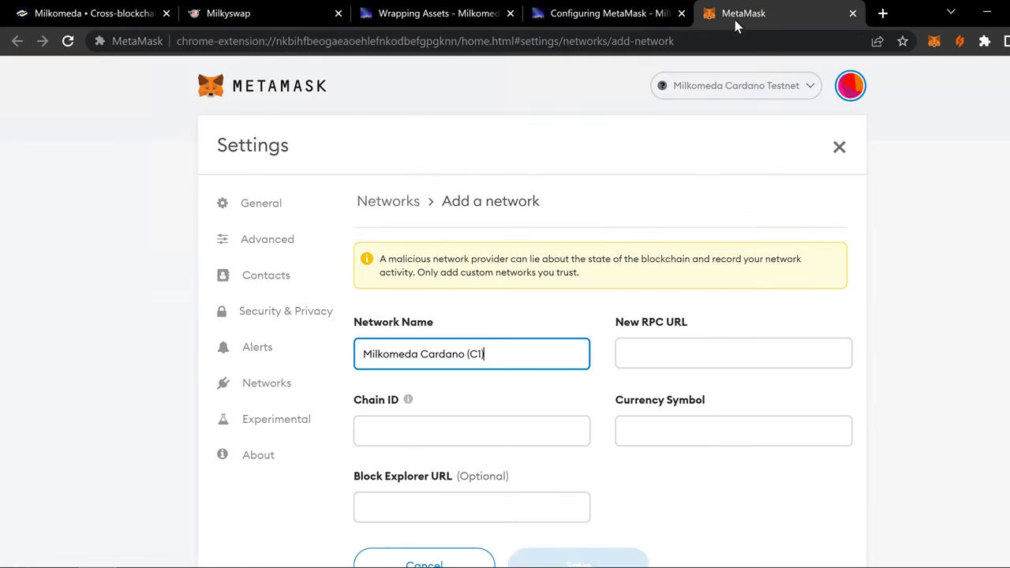
{"action": "left_click", "coordinate": [648, 357]}
{"action": "right_click", "coordinate": [655, 351]}
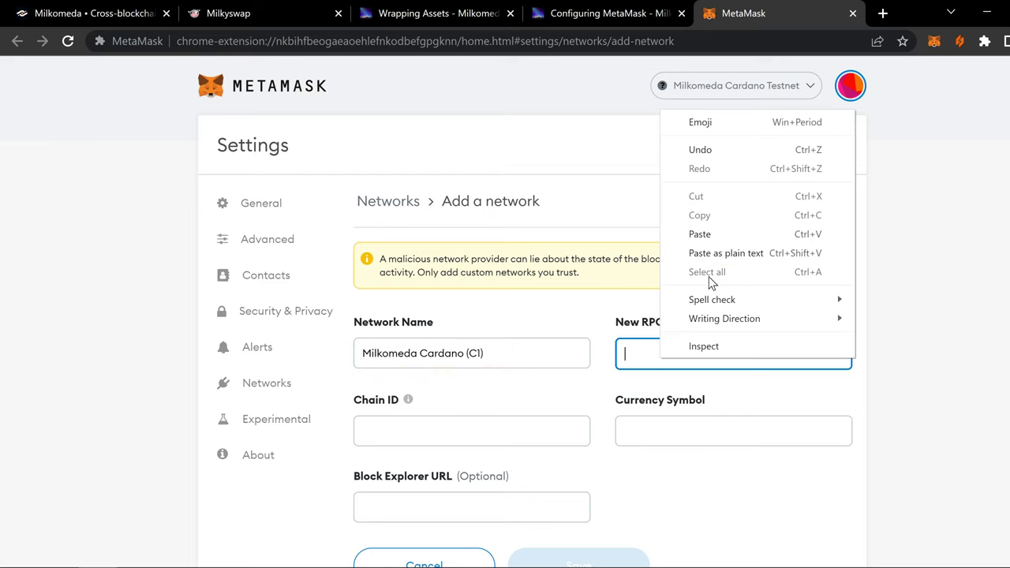
{"action": "left_click", "coordinate": [708, 237]}
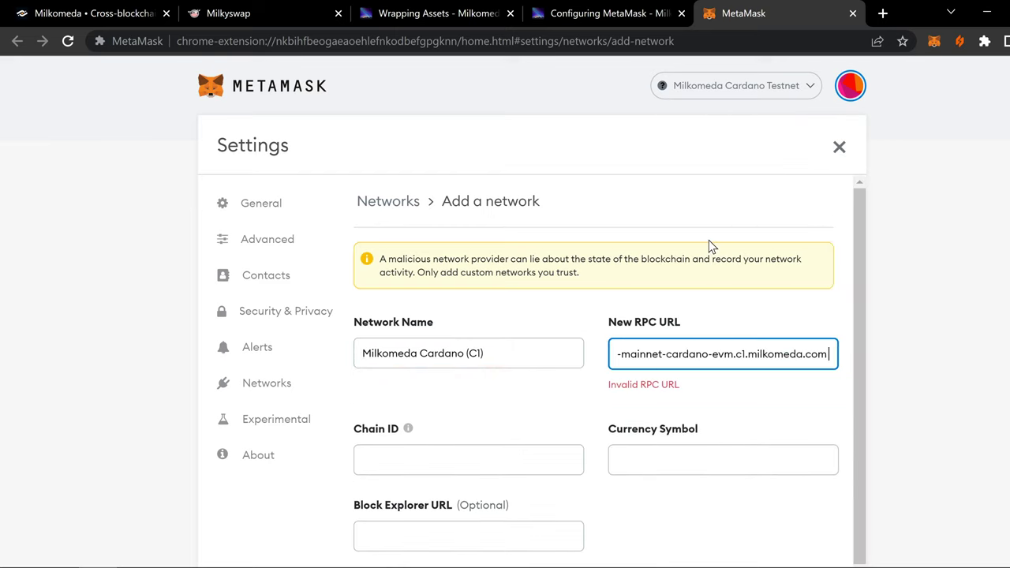
{"action": "triple_click", "coordinate": [698, 357]}
{"action": "key", "text": "BackSpace"}
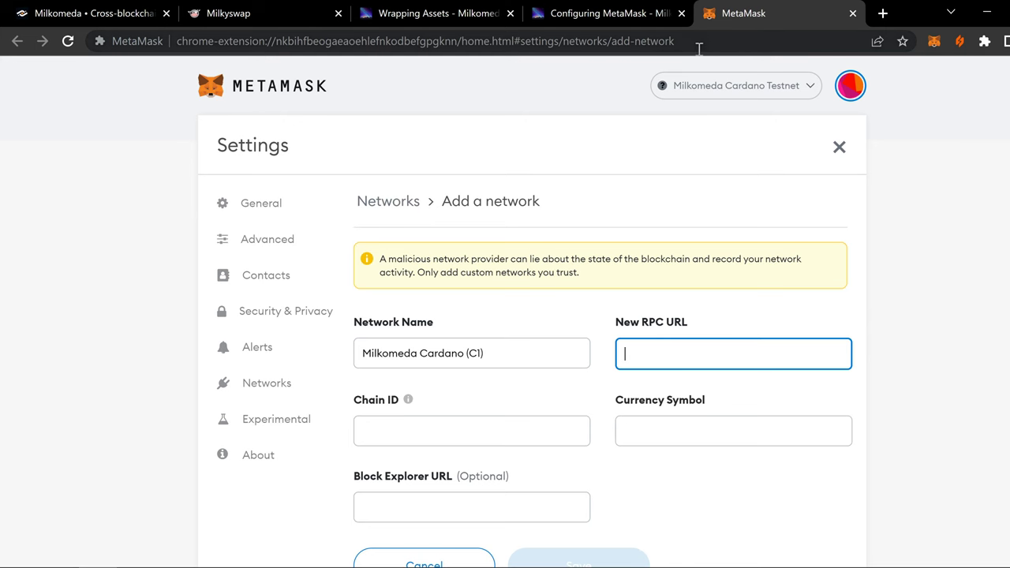
{"action": "left_click", "coordinate": [575, 26]}
{"action": "left_click", "coordinate": [687, 231]}
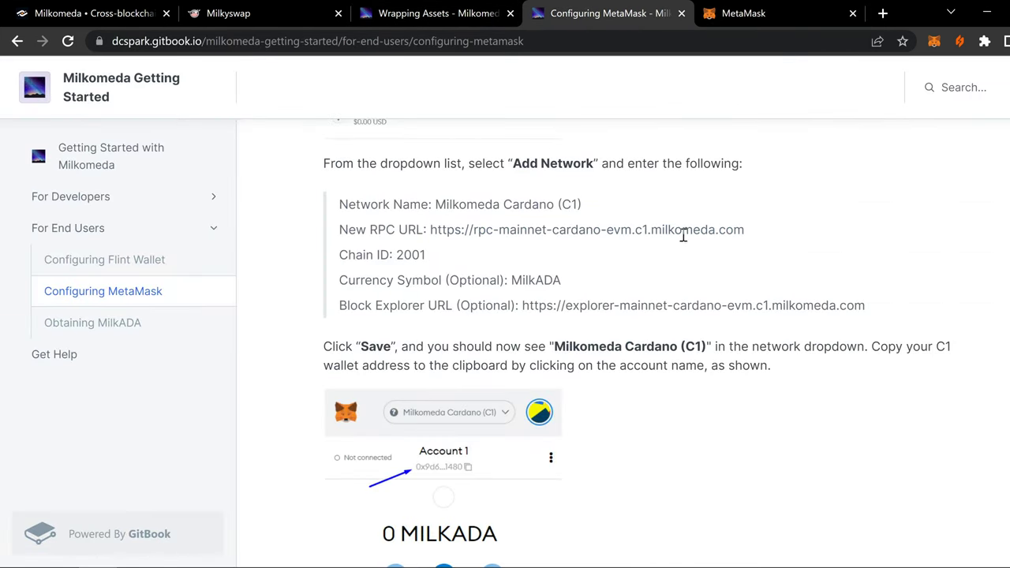
{"action": "left_click_drag", "start_coordinate": [743, 230], "coordinate": [432, 235]}
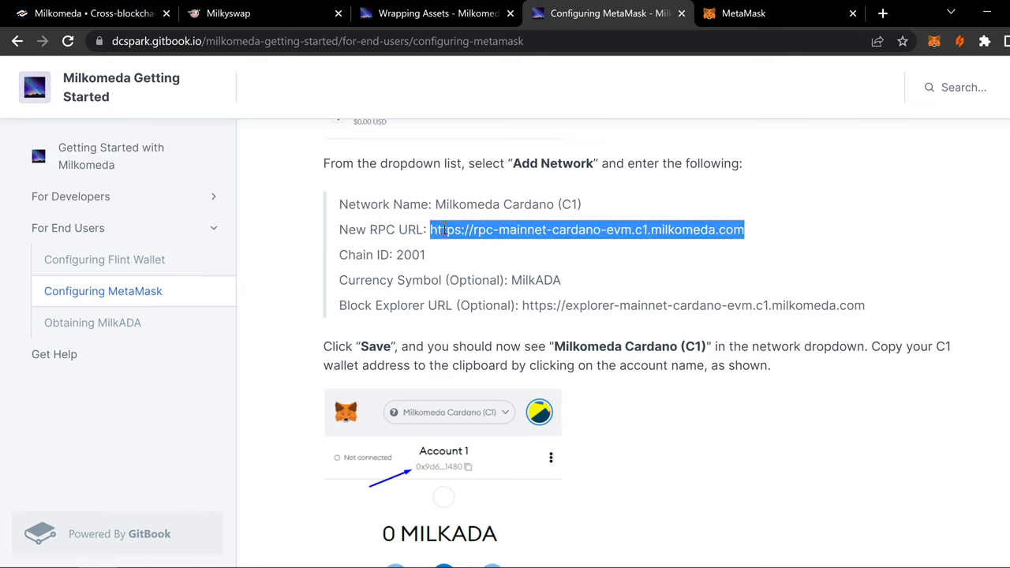
{"action": "right_click", "coordinate": [445, 229]}
{"action": "left_click", "coordinate": [484, 240]}
{"action": "left_click", "coordinate": [732, 16]}
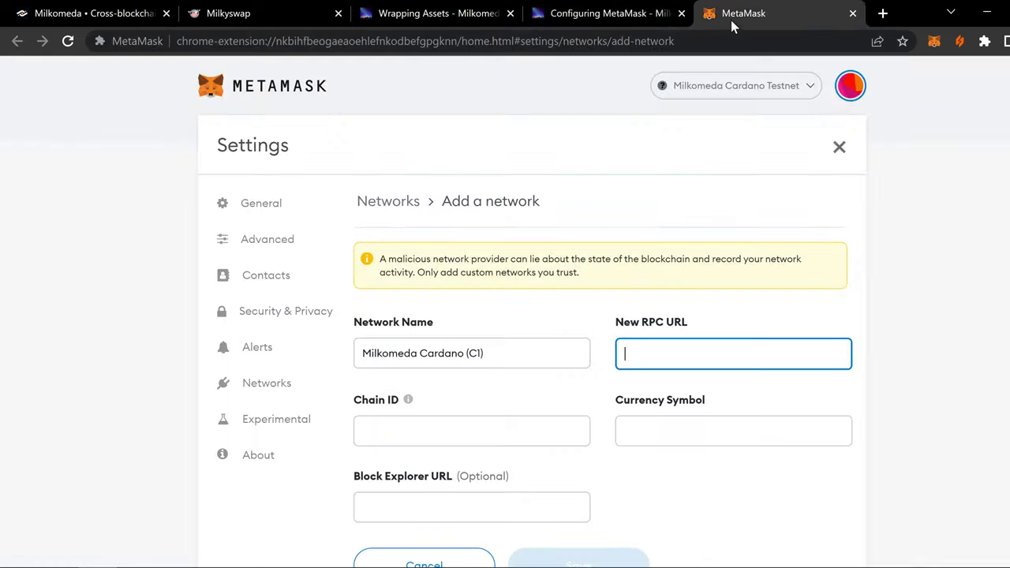
{"action": "right_click", "coordinate": [643, 356]}
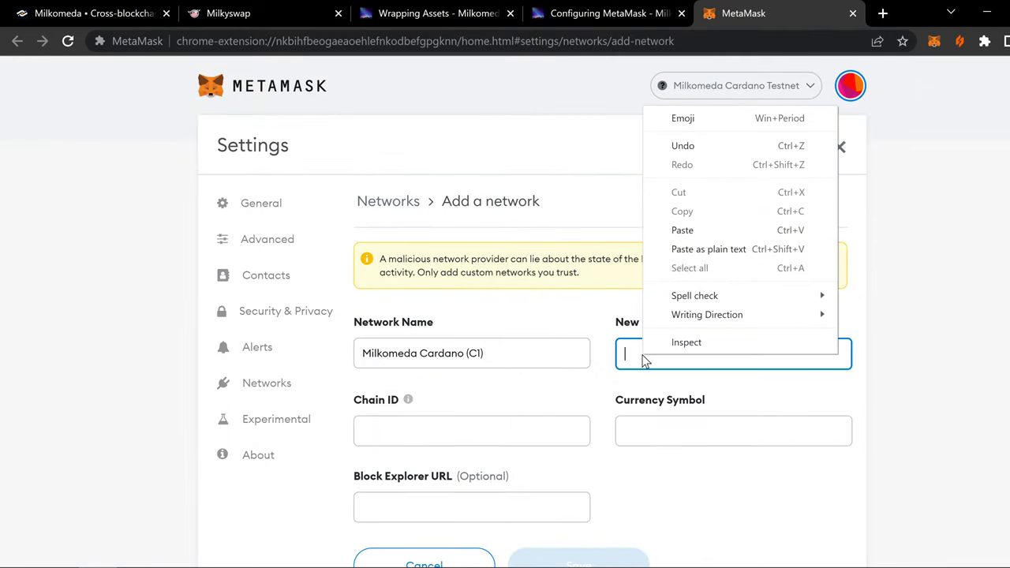
{"action": "left_click", "coordinate": [683, 230]}
{"action": "left_click", "coordinate": [608, 401]}
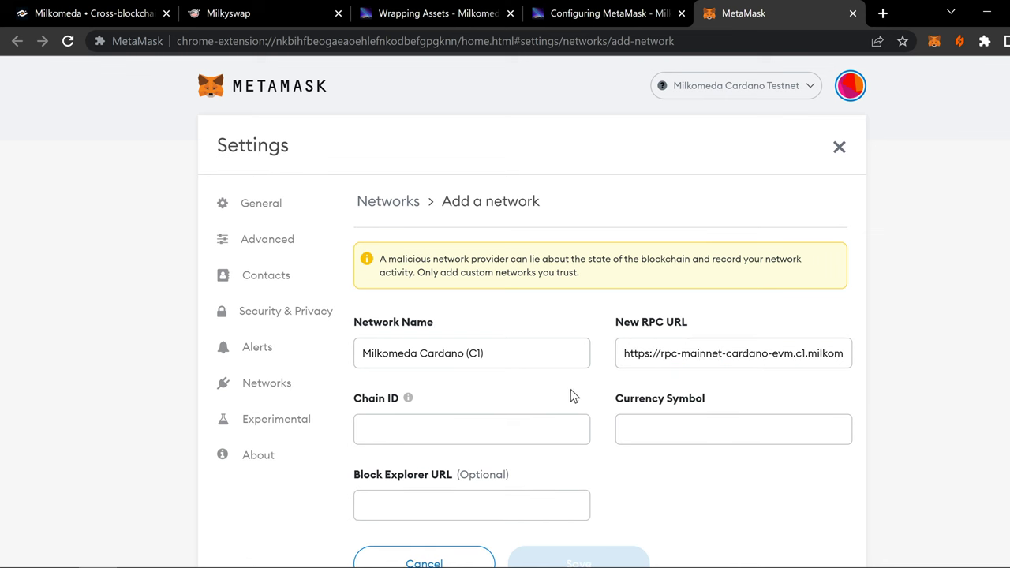
Copy the chain ID 2001 from the guide into MetaMask's new network form
{"action": "left_click", "coordinate": [575, 26]}
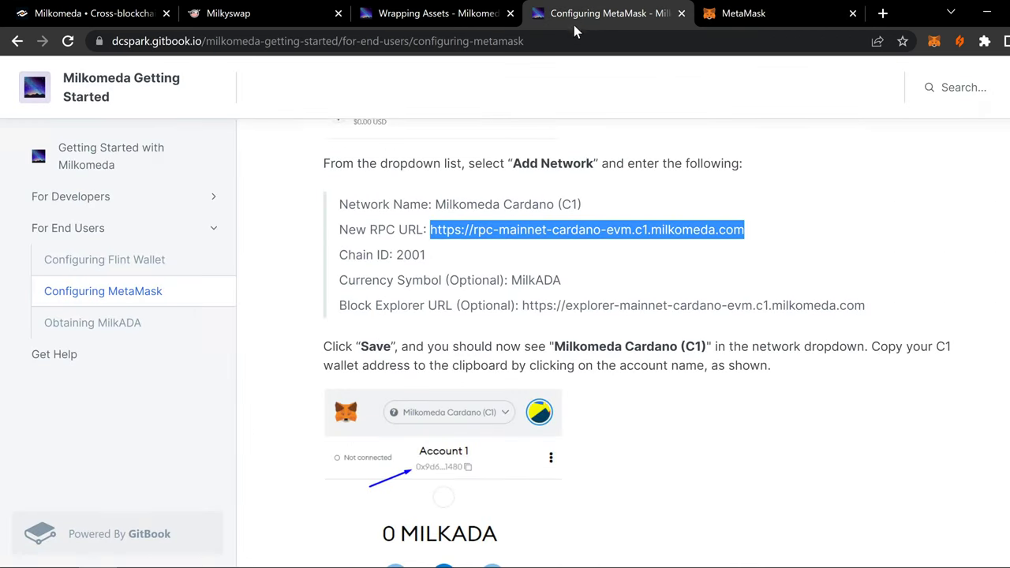
{"action": "left_click_drag", "start_coordinate": [426, 255], "coordinate": [386, 255]}
{"action": "right_click", "coordinate": [400, 255]}
{"action": "left_click", "coordinate": [441, 268]}
{"action": "left_click", "coordinate": [789, 15]}
{"action": "left_click", "coordinate": [471, 419]}
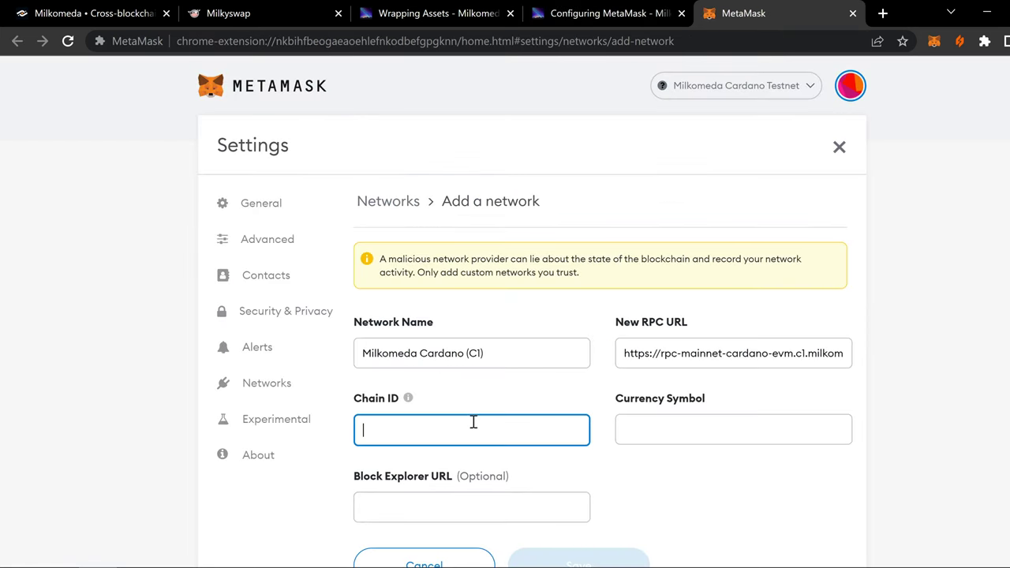
{"action": "right_click", "coordinate": [472, 419]}
{"action": "left_click", "coordinate": [543, 298]}
Copy the currency symbol MilkADA from the guide into MetaMask's new network form
{"action": "left_click", "coordinate": [636, 16]}
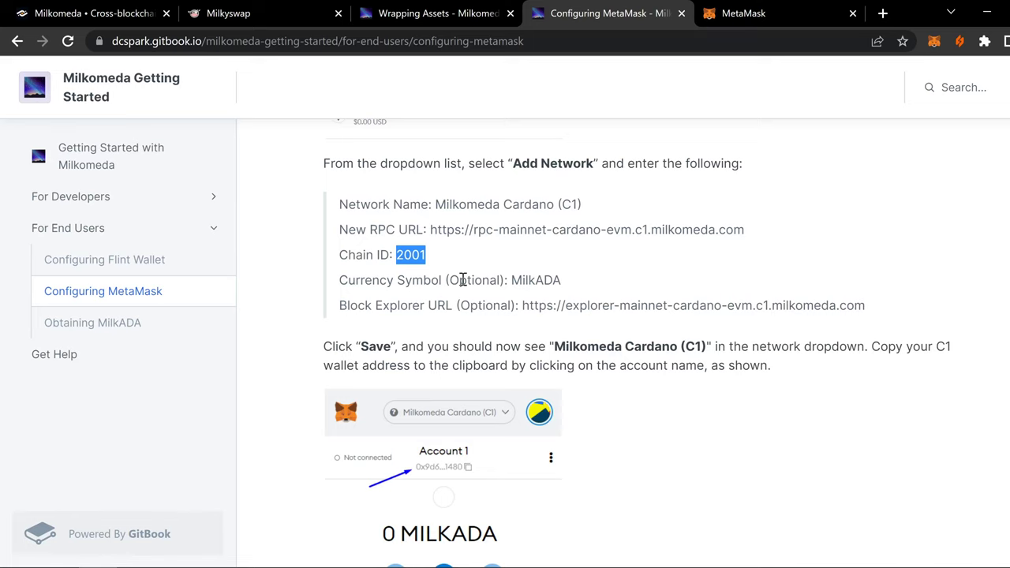
{"action": "left_click_drag", "start_coordinate": [510, 281], "coordinate": [565, 285]}
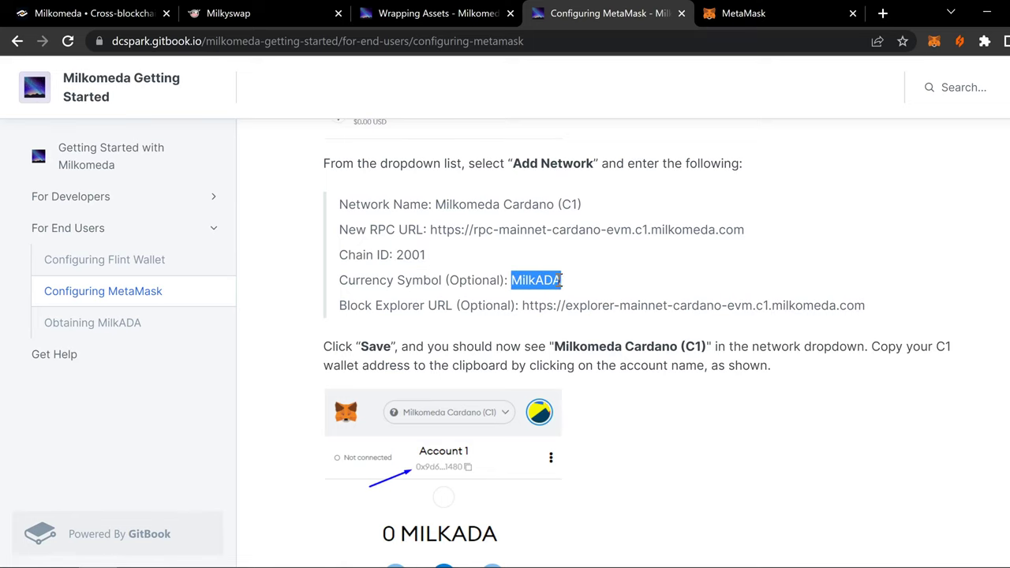
{"action": "right_click", "coordinate": [562, 280]}
{"action": "left_click", "coordinate": [584, 291]}
{"action": "left_click", "coordinate": [746, 13]}
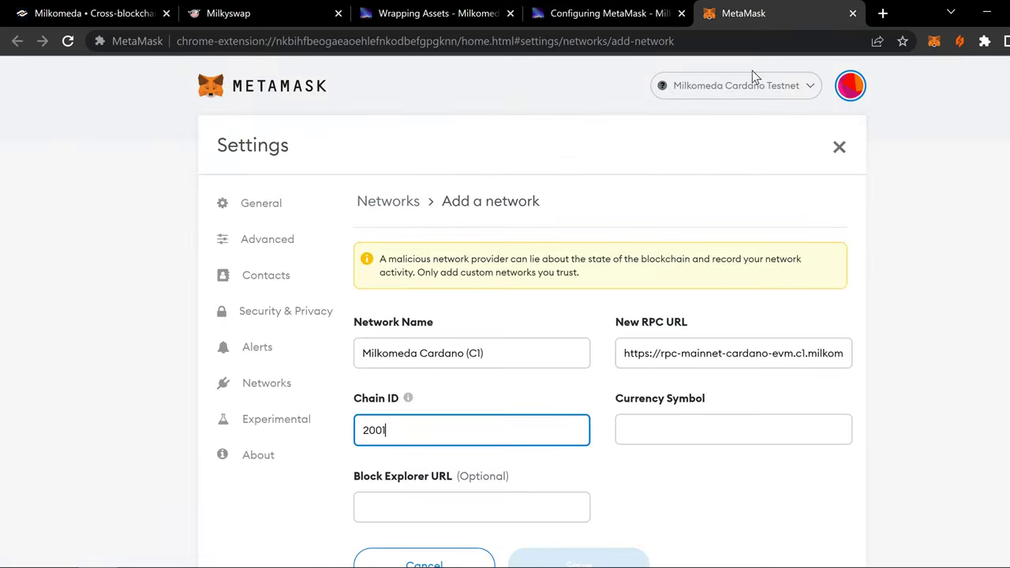
{"action": "left_click", "coordinate": [673, 424]}
{"action": "right_click", "coordinate": [667, 432]}
{"action": "left_click", "coordinate": [679, 374]}
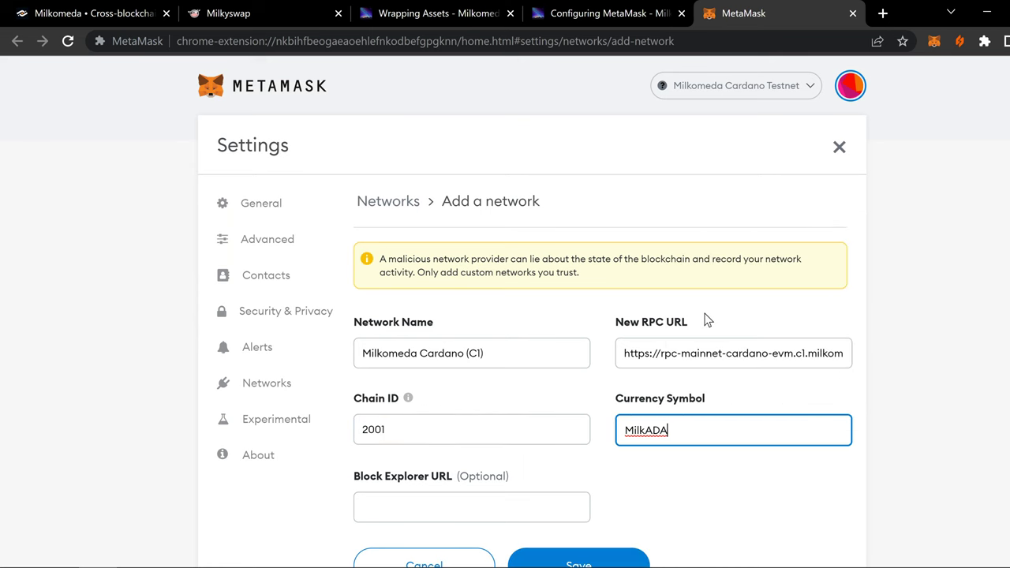
{"action": "left_click", "coordinate": [557, 17]}
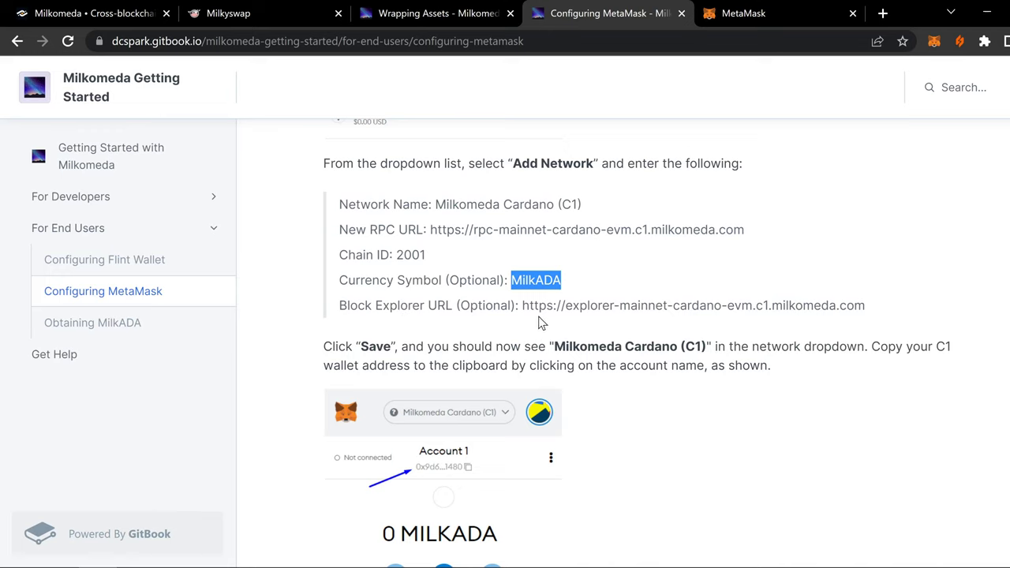
{"action": "left_click_drag", "start_coordinate": [524, 309], "coordinate": [859, 311]}
{"action": "right_click", "coordinate": [859, 310]}
{"action": "left_click", "coordinate": [760, 320]}
{"action": "left_click", "coordinate": [743, 19]}
{"action": "scroll", "coordinate": [505, 438], "scroll_direction": "down", "scroll_amount": 1}
{"action": "left_click", "coordinate": [451, 505]}
{"action": "right_click", "coordinate": [451, 506]}
{"action": "left_click", "coordinate": [491, 381]}
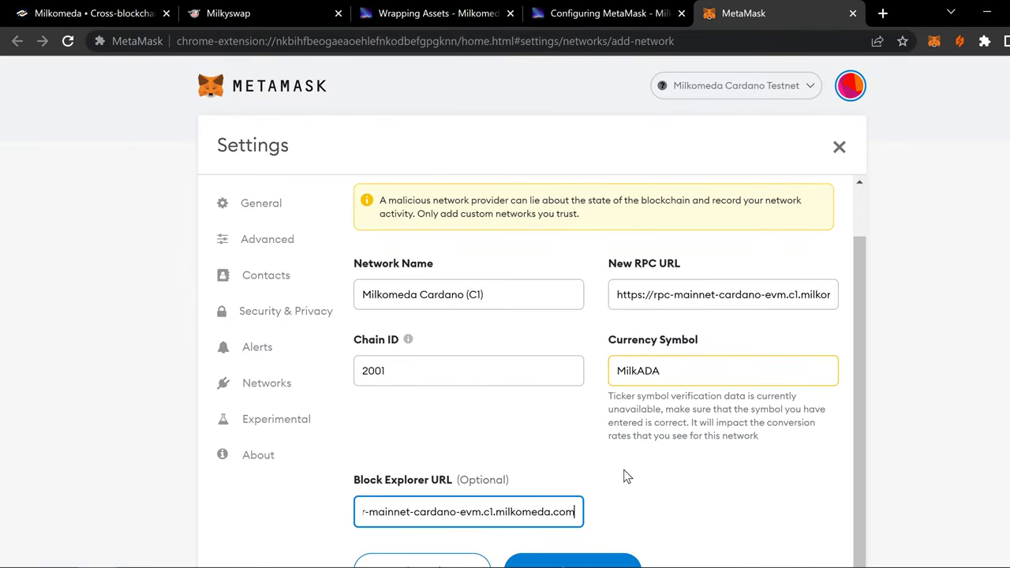
{"action": "scroll", "coordinate": [623, 469], "scroll_direction": "down", "scroll_amount": 1}
{"action": "left_click", "coordinate": [584, 489]}
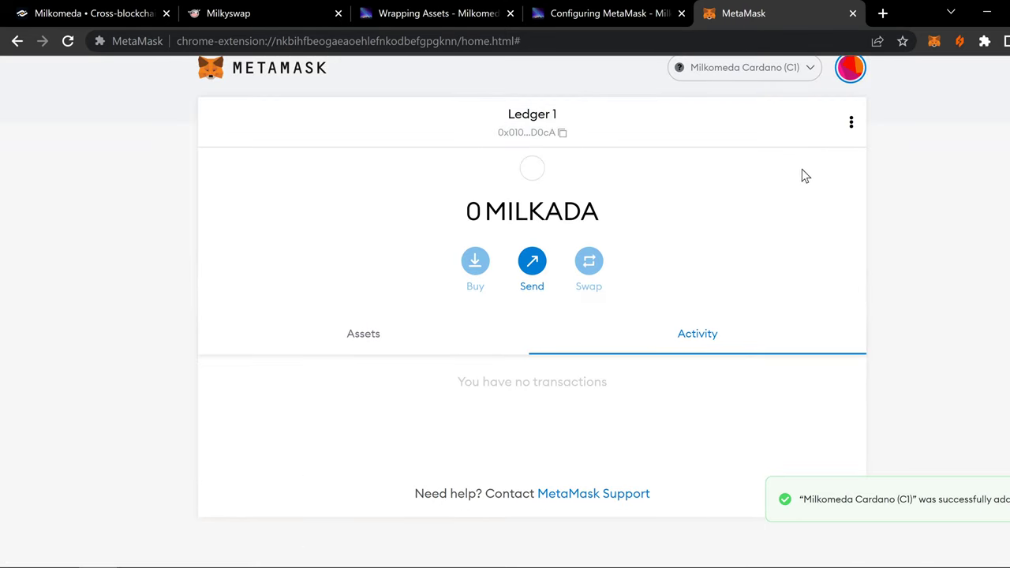
Close the MetaMask page and check the Milkomeda Cardano (C1) entry in the wallet extension's network list
{"action": "left_click", "coordinate": [853, 13]}
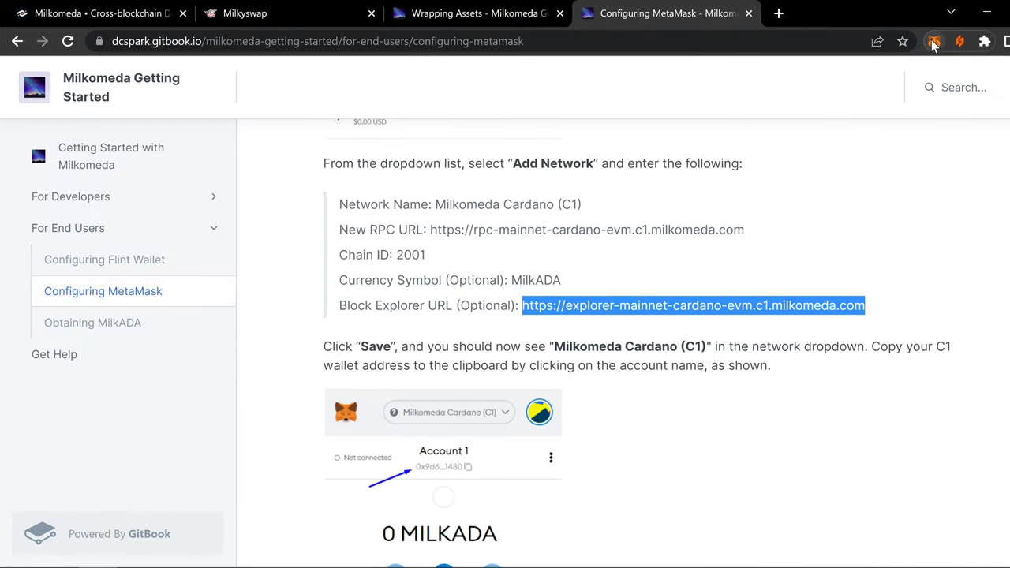
{"action": "left_click", "coordinate": [933, 42]}
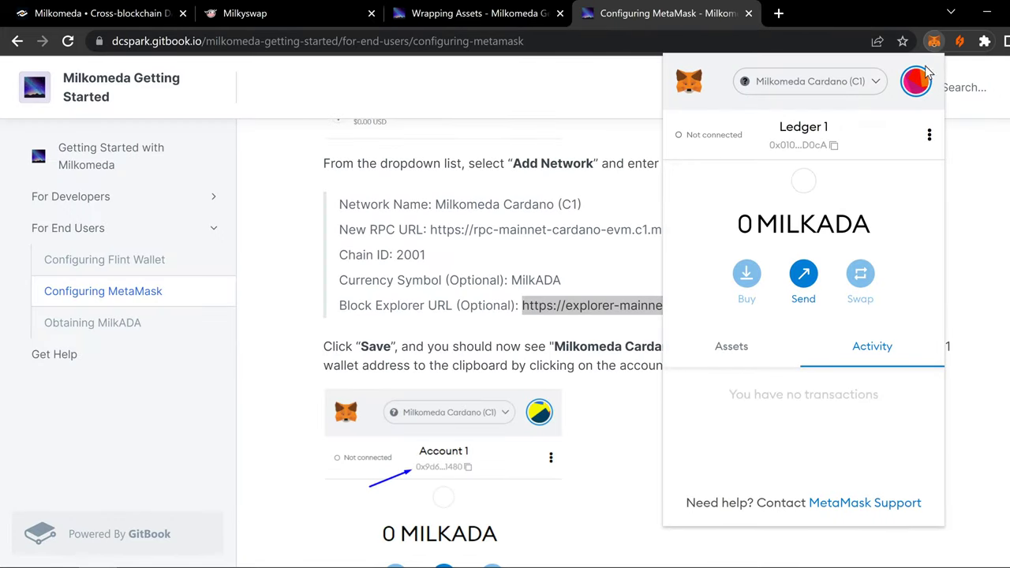
{"action": "left_click", "coordinate": [811, 81]}
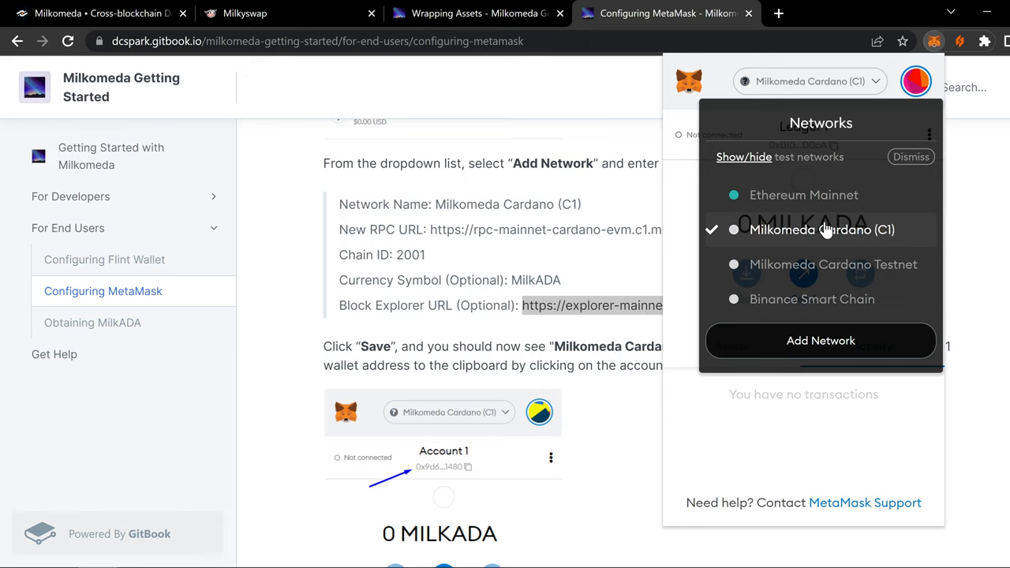
{"action": "left_click", "coordinate": [863, 229]}
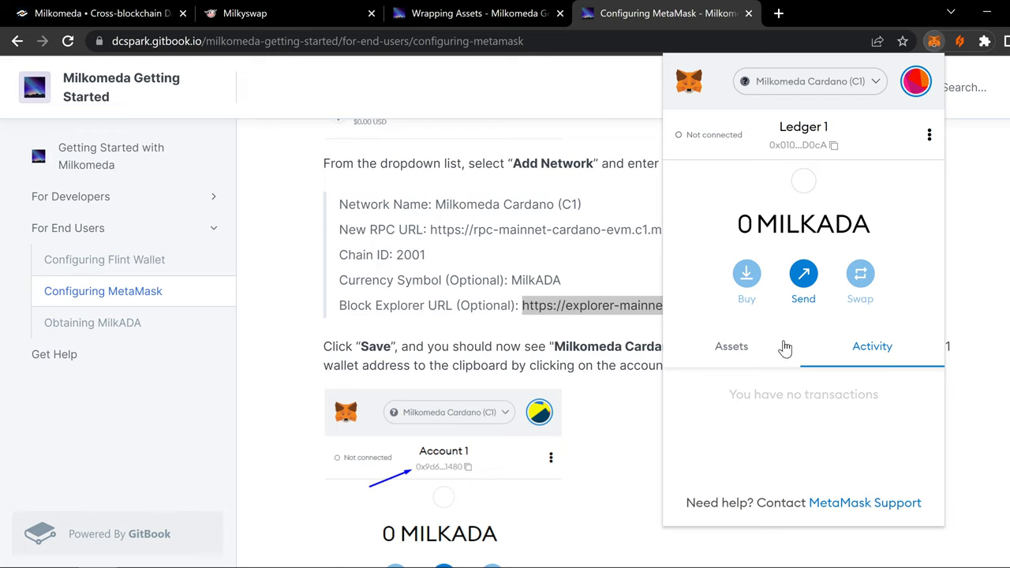
{"action": "left_click", "coordinate": [996, 204]}
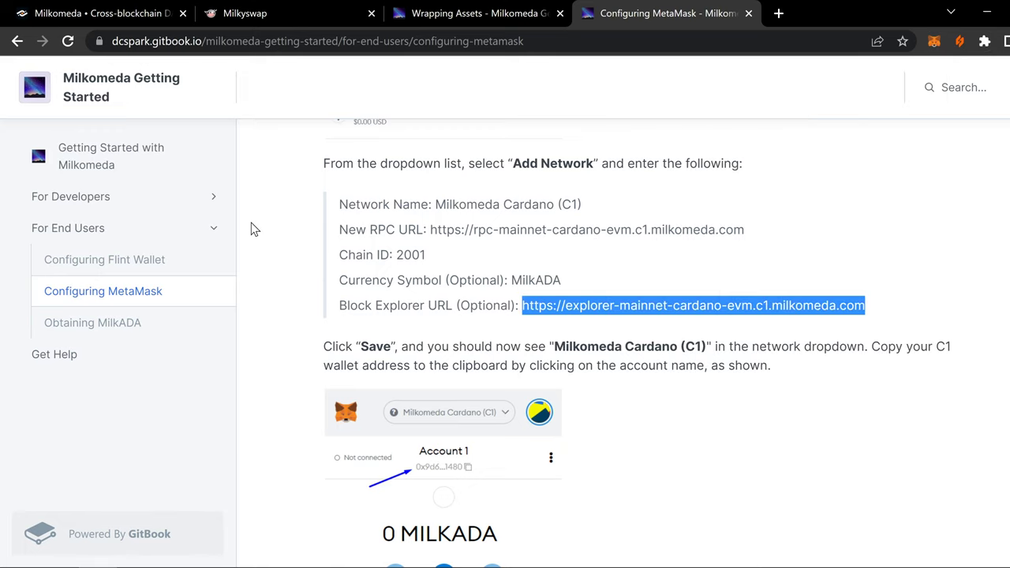
Reopen the Configuring Flint Wallet guide and review its instructions for picking a network and creating a wallet
{"action": "left_click", "coordinate": [133, 237]}
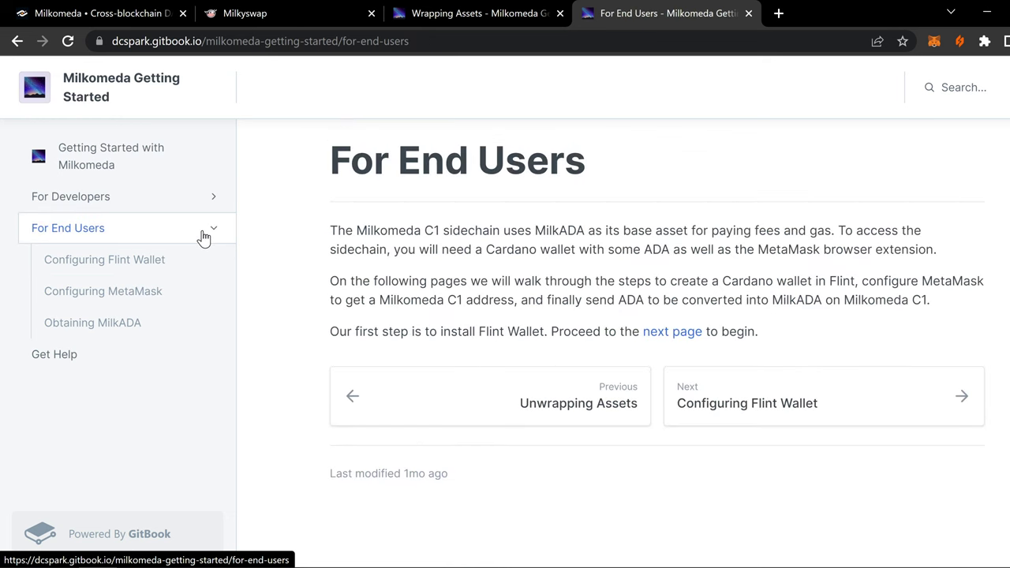
{"action": "left_click", "coordinate": [160, 268]}
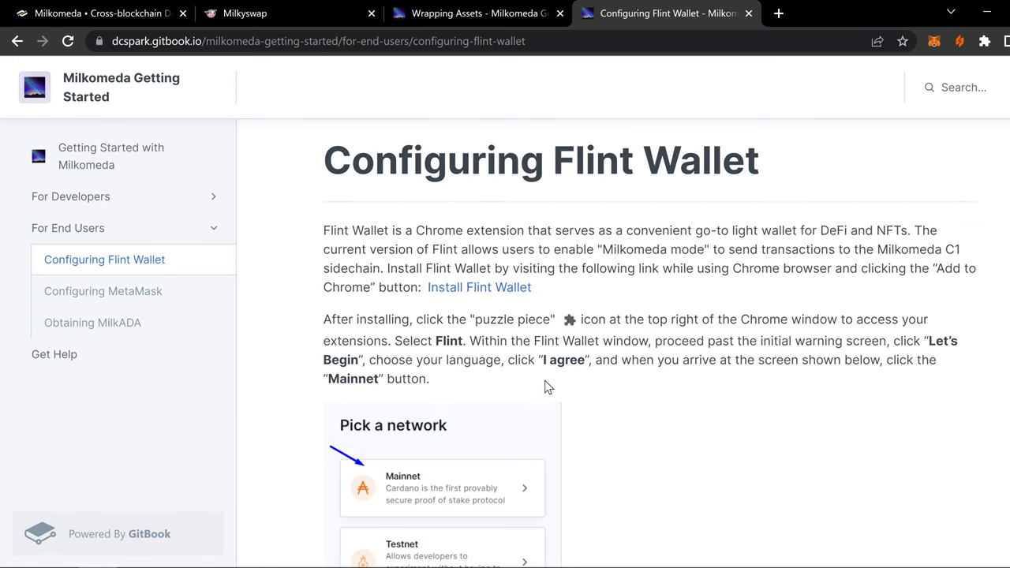
{"action": "scroll", "coordinate": [723, 307], "scroll_direction": "down", "scroll_amount": 1}
{"action": "scroll", "coordinate": [891, 295], "scroll_direction": "down", "scroll_amount": 1}
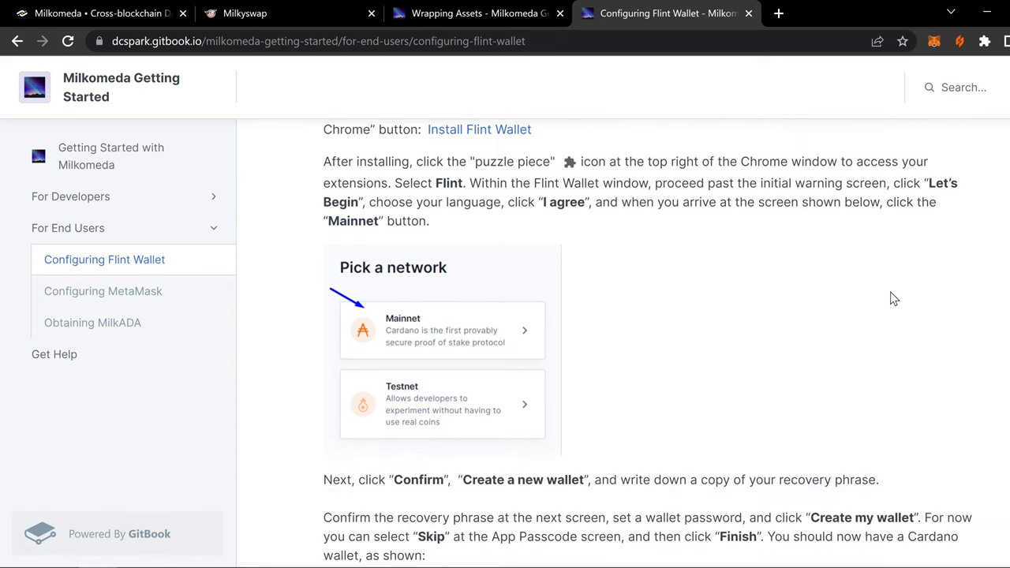
{"action": "scroll", "coordinate": [528, 244], "scroll_direction": "down", "scroll_amount": 7}
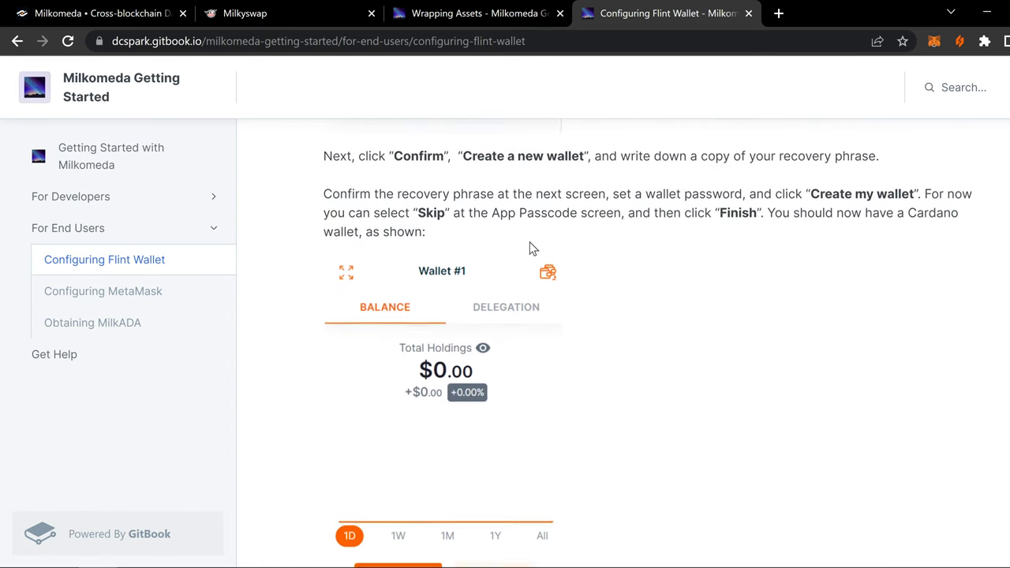
{"action": "scroll", "coordinate": [458, 298], "scroll_direction": "down", "scroll_amount": 1}
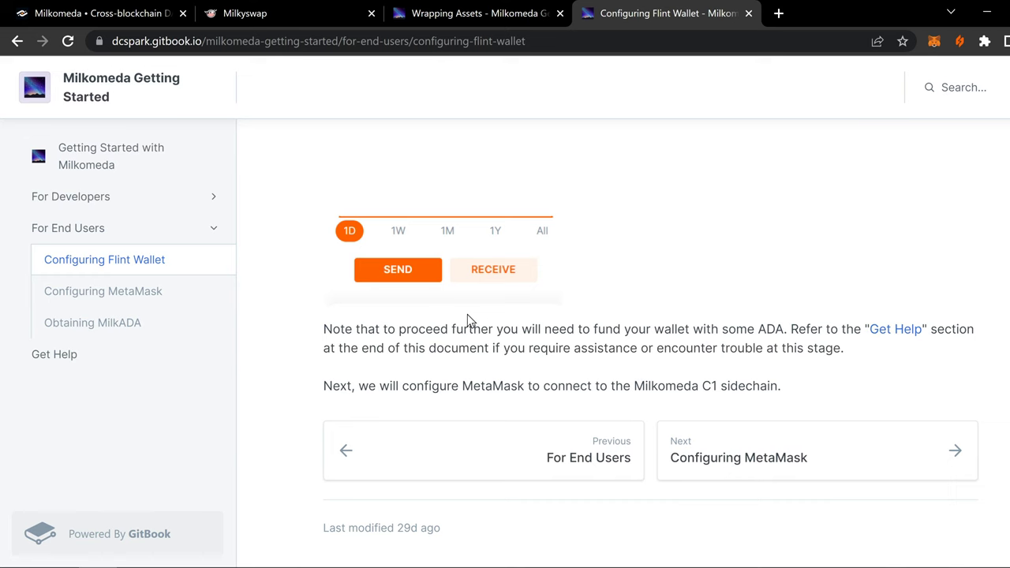
{"action": "scroll", "coordinate": [467, 314], "scroll_direction": "up", "scroll_amount": 6}
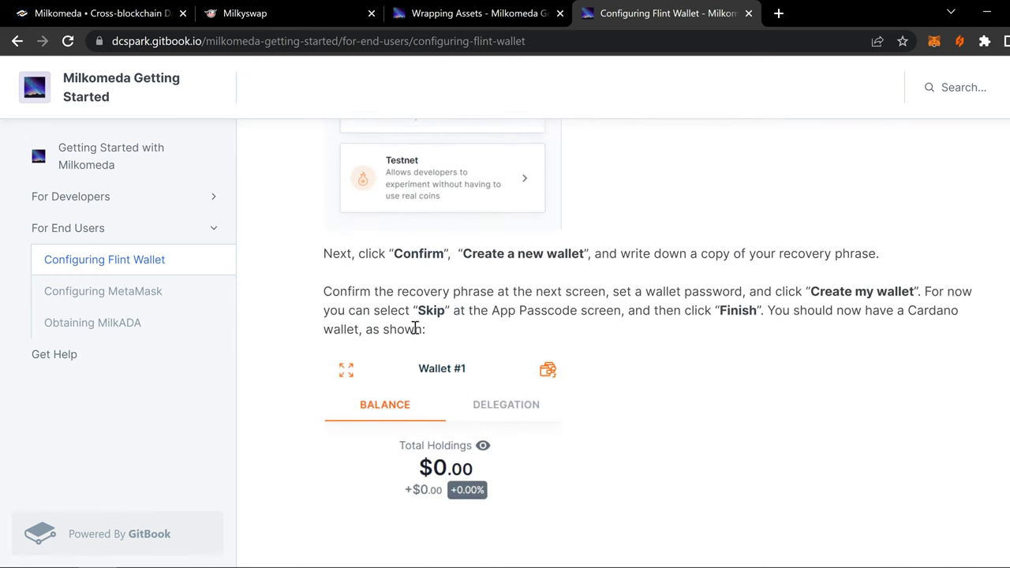
Open the Flint wallet extension and display its list of wallets and accounts
{"action": "left_click", "coordinate": [960, 46]}
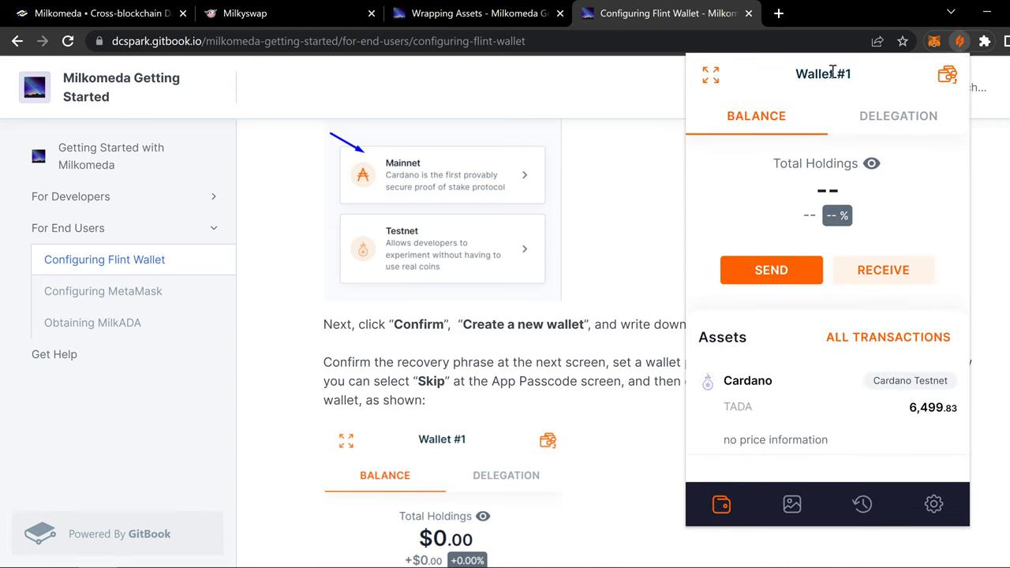
{"action": "left_click", "coordinate": [947, 76]}
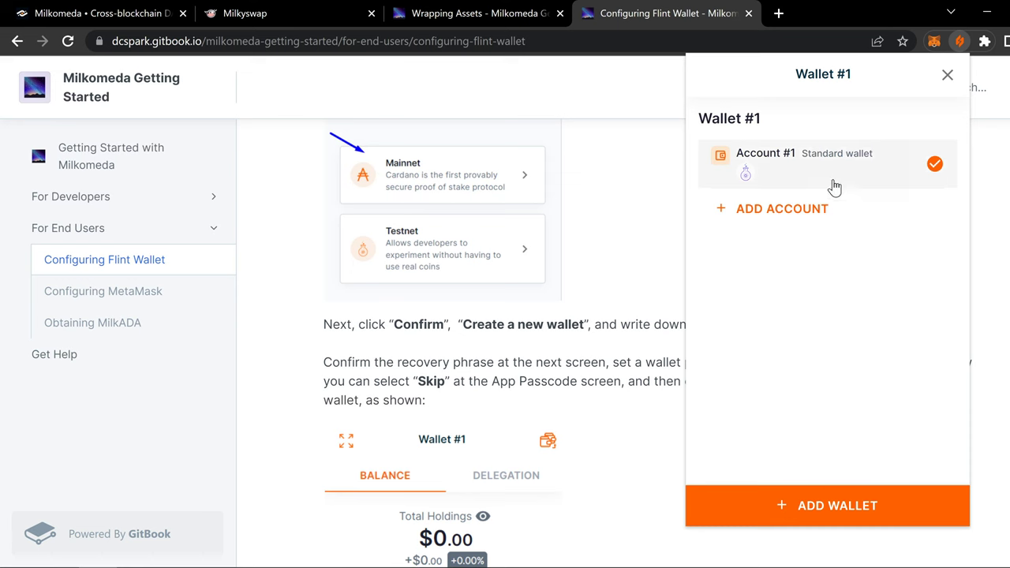
{"action": "left_click", "coordinate": [795, 211]}
{"action": "left_click", "coordinate": [804, 483]}
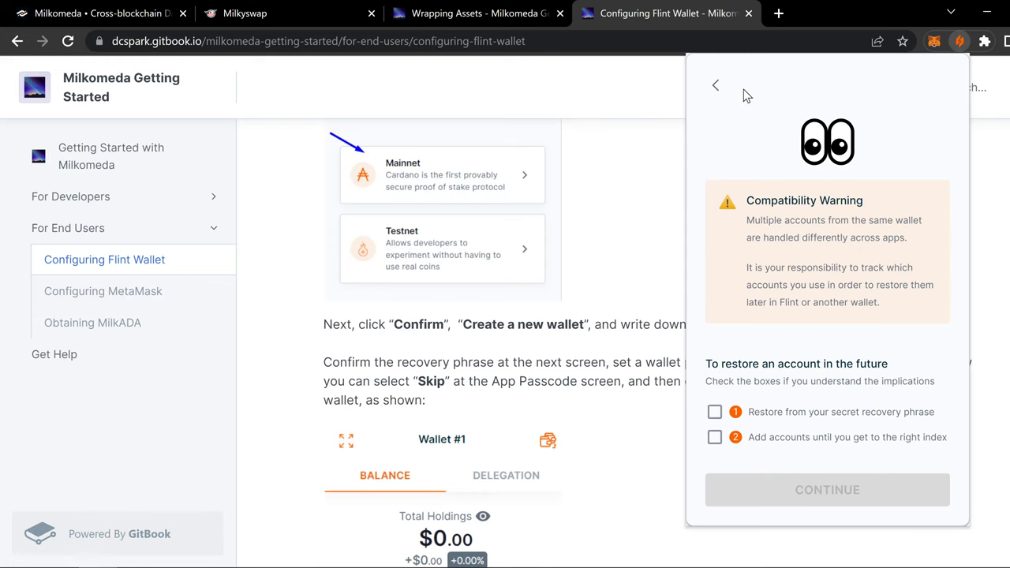
{"action": "left_click", "coordinate": [715, 85]}
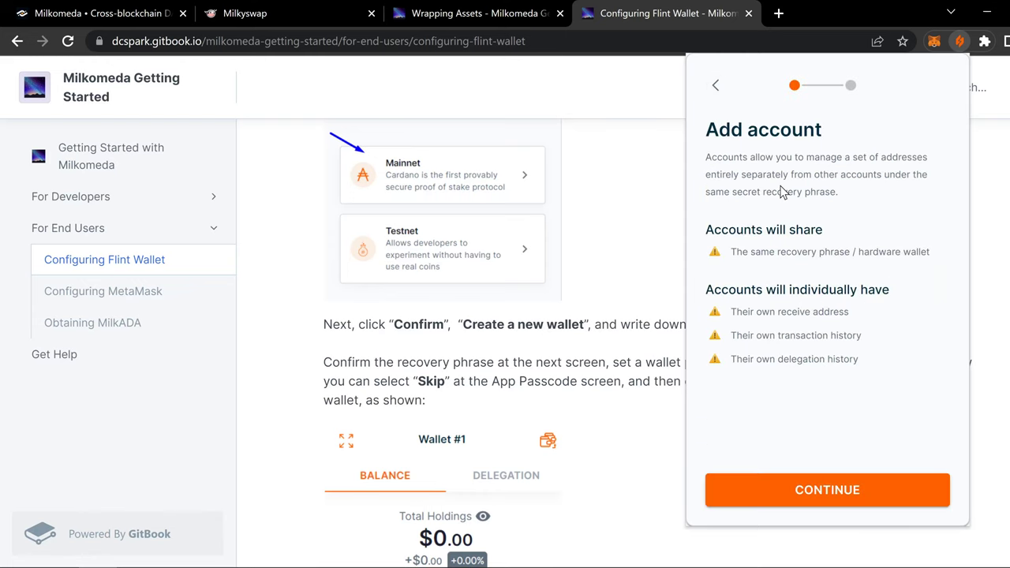
{"action": "left_click", "coordinate": [715, 87]}
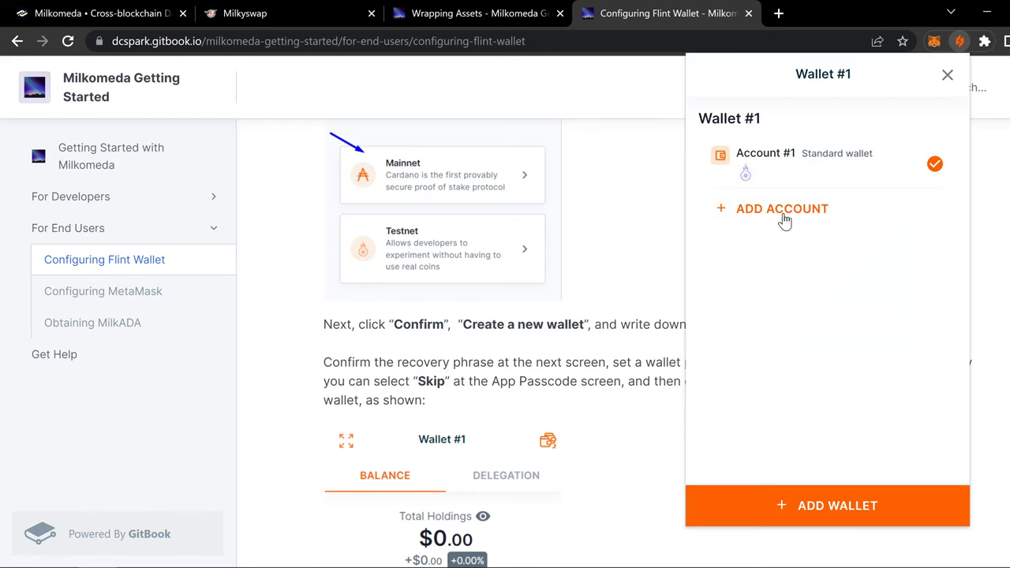
Return to Account #1's overview and look through the wallet's collectibles and transaction history
{"action": "left_click", "coordinate": [719, 162]}
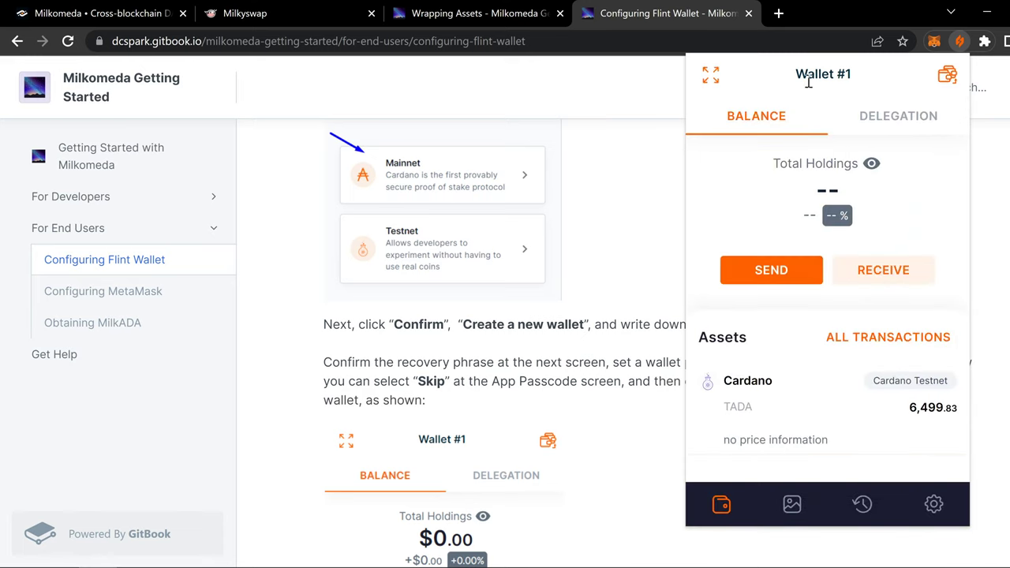
{"action": "left_click", "coordinate": [792, 505]}
{"action": "left_click", "coordinate": [862, 505]}
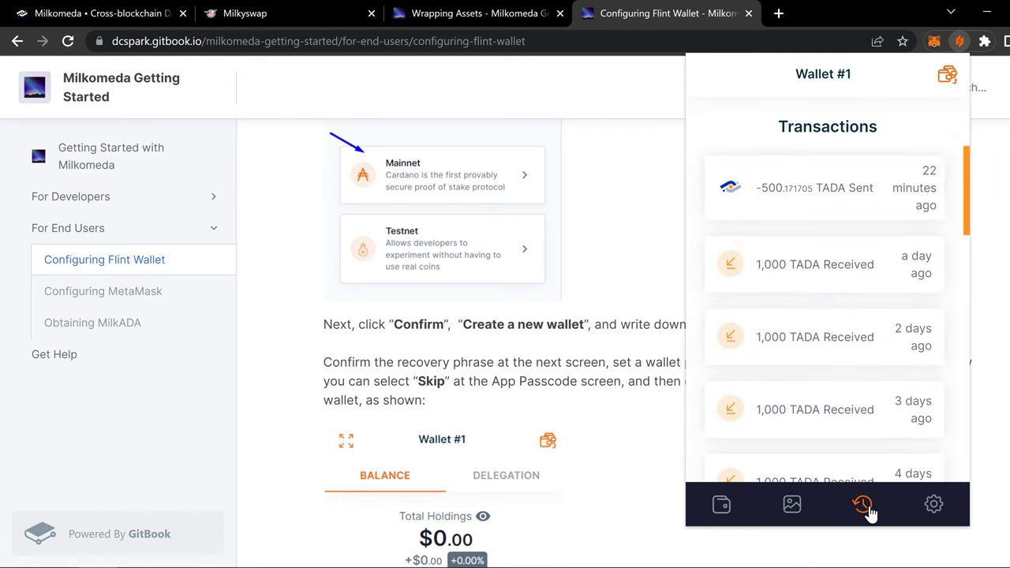
Open Flint Wallet's settings, review the available options and check which networks the network selector offers
{"action": "left_click", "coordinate": [932, 509]}
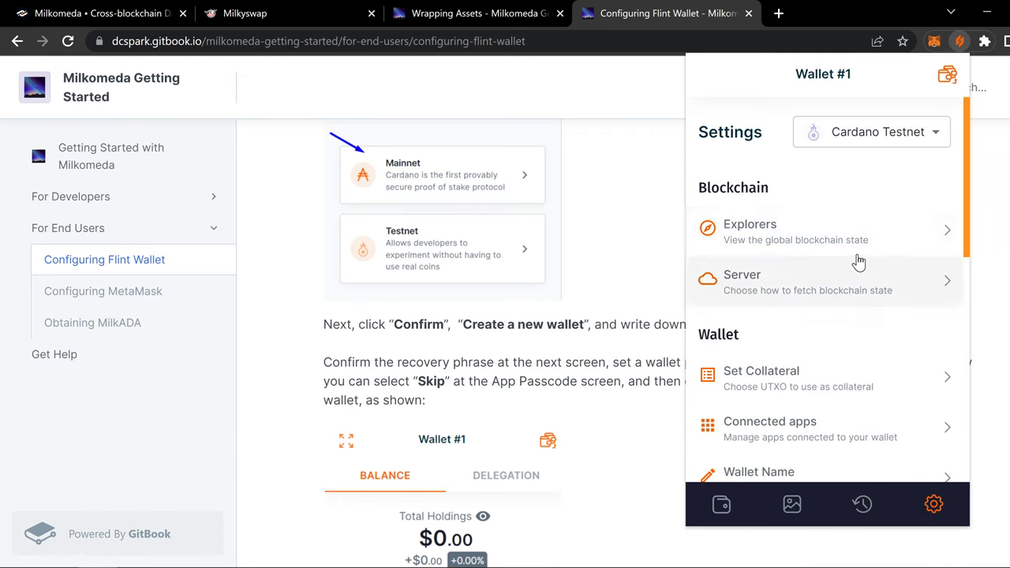
{"action": "scroll", "coordinate": [854, 278], "scroll_direction": "down", "scroll_amount": 1}
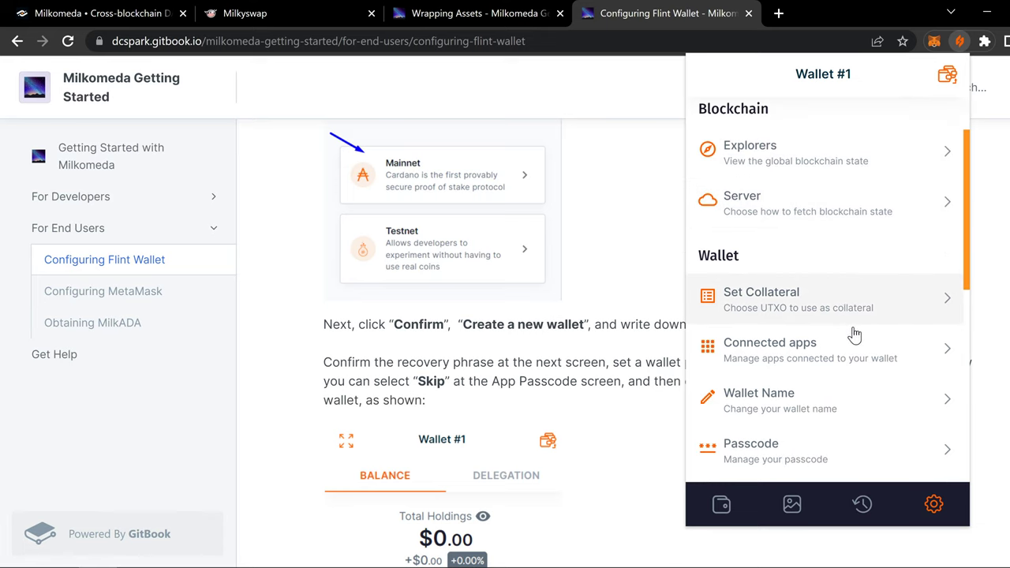
{"action": "scroll", "coordinate": [855, 355], "scroll_direction": "down", "scroll_amount": 3}
{"action": "scroll", "coordinate": [855, 360], "scroll_direction": "down", "scroll_amount": 3}
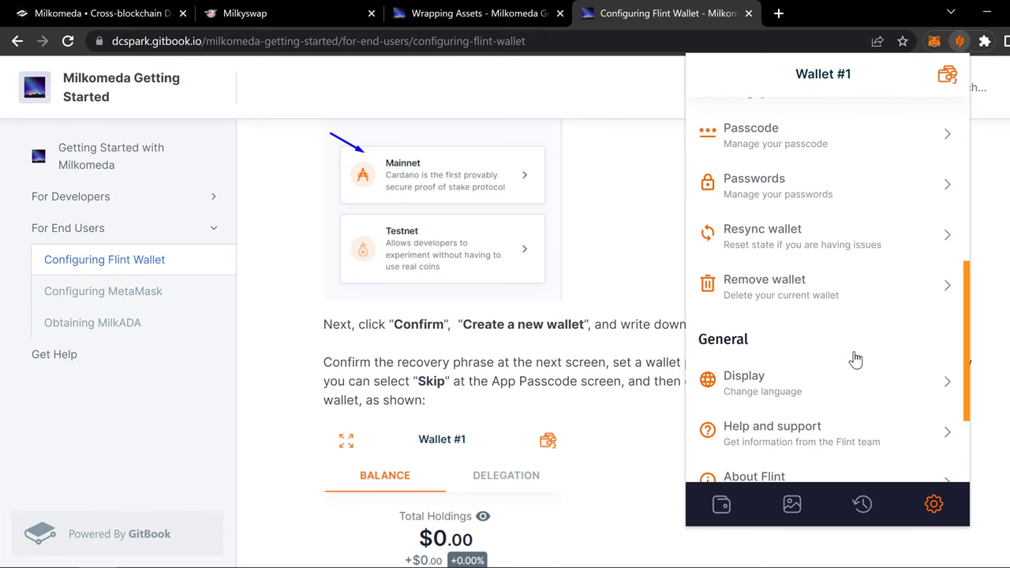
{"action": "scroll", "coordinate": [843, 339], "scroll_direction": "up", "scroll_amount": 7}
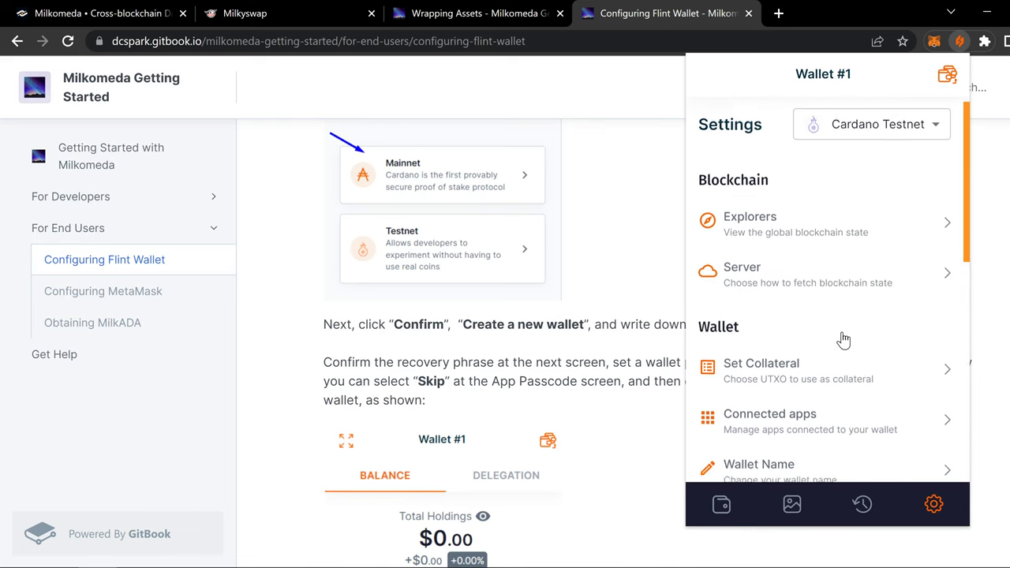
{"action": "left_click", "coordinate": [874, 136]}
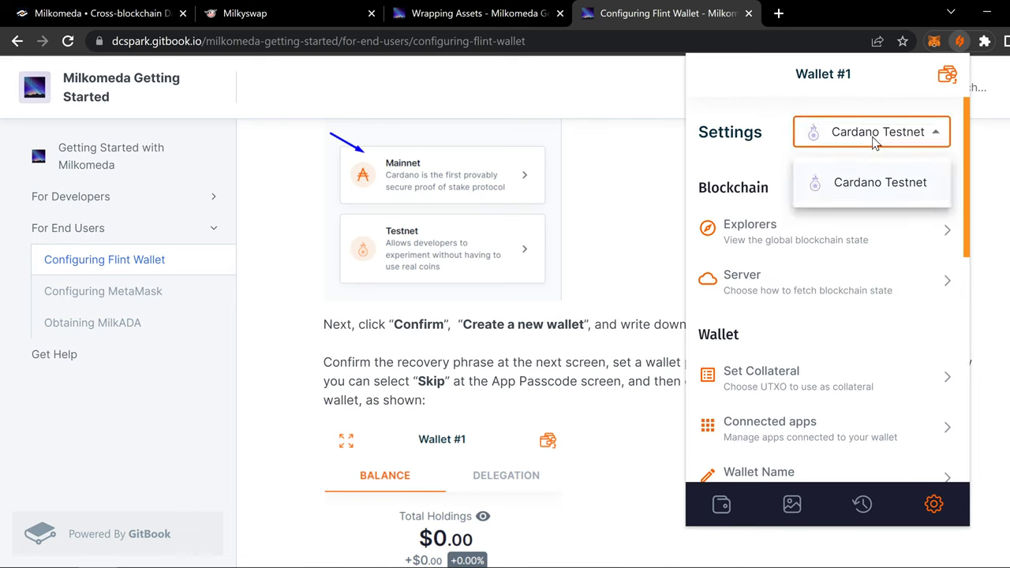
{"action": "left_click", "coordinate": [929, 136]}
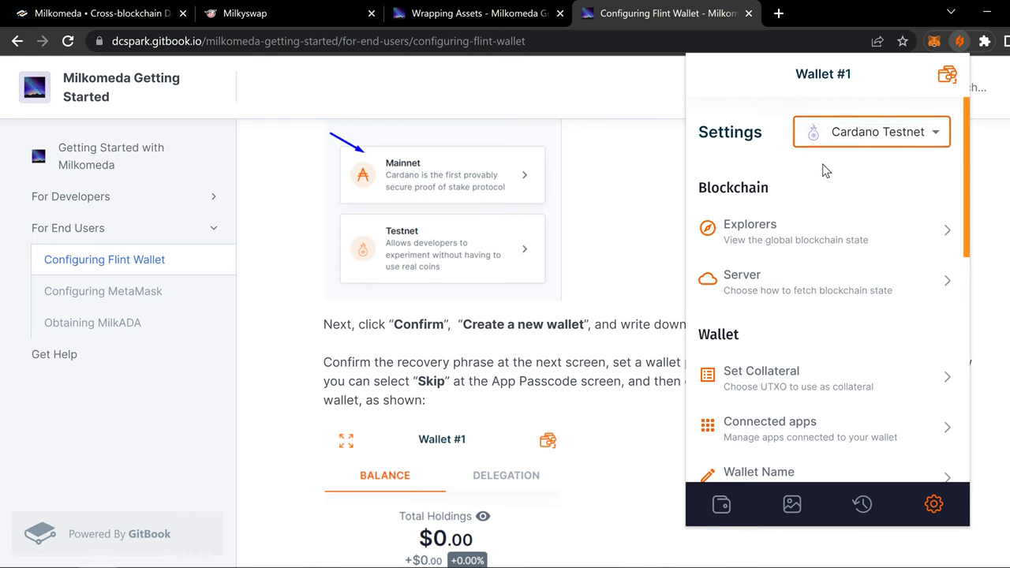
Examine the wallet's server and blockchain explorer settings, and look over the remaining general settings
{"action": "left_click", "coordinate": [825, 284]}
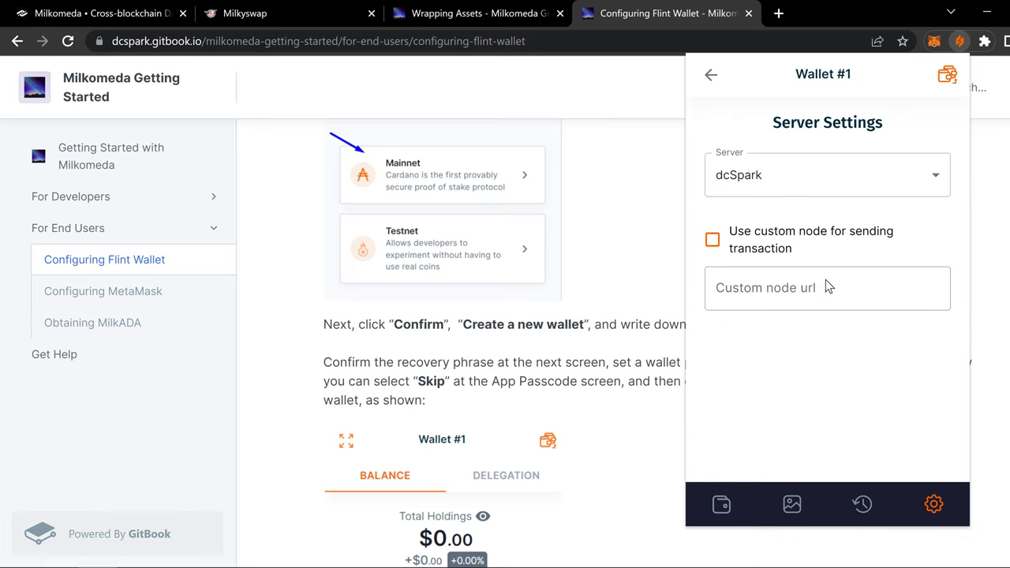
{"action": "left_click", "coordinate": [712, 73]}
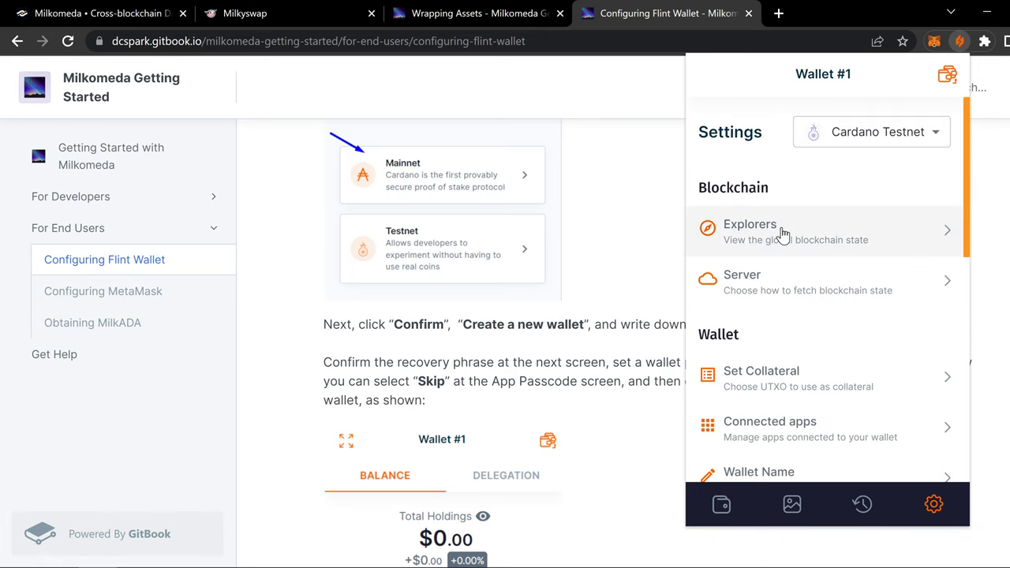
{"action": "left_click", "coordinate": [782, 234]}
{"action": "scroll", "coordinate": [817, 237], "scroll_direction": "down", "scroll_amount": 1}
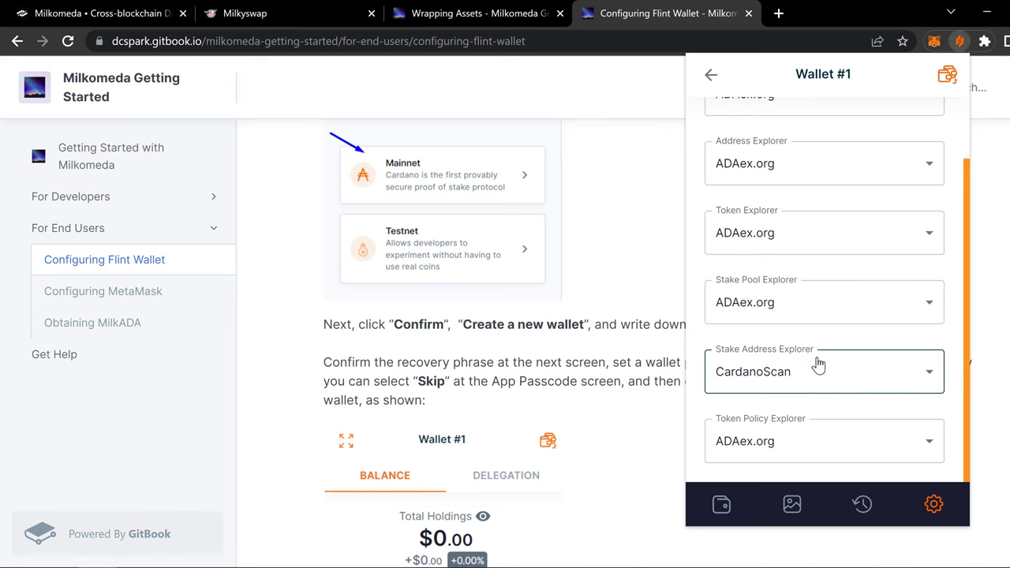
{"action": "scroll", "coordinate": [817, 363], "scroll_direction": "up", "scroll_amount": 2}
{"action": "left_click", "coordinate": [712, 74]}
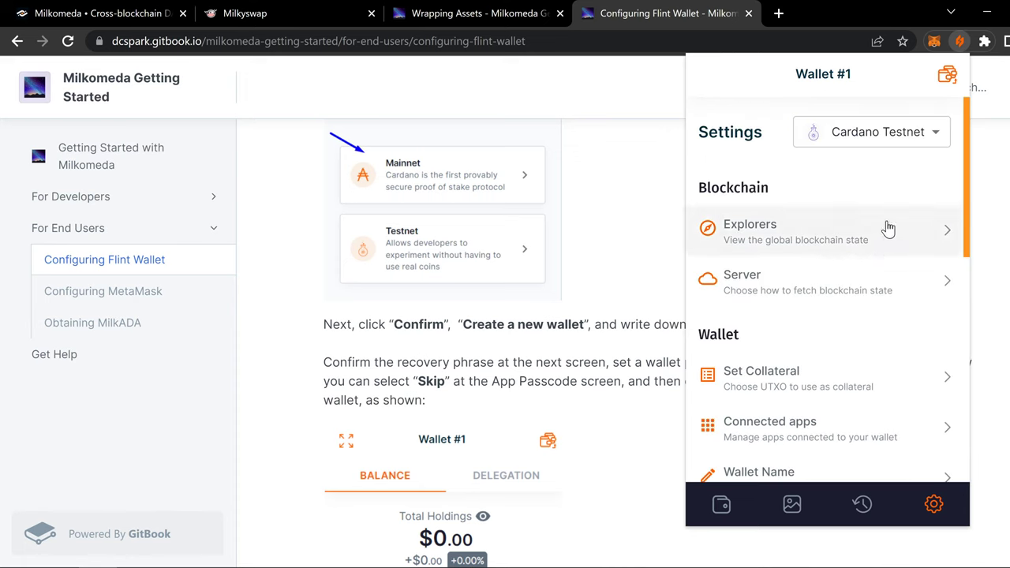
{"action": "scroll", "coordinate": [856, 292], "scroll_direction": "down", "scroll_amount": 6}
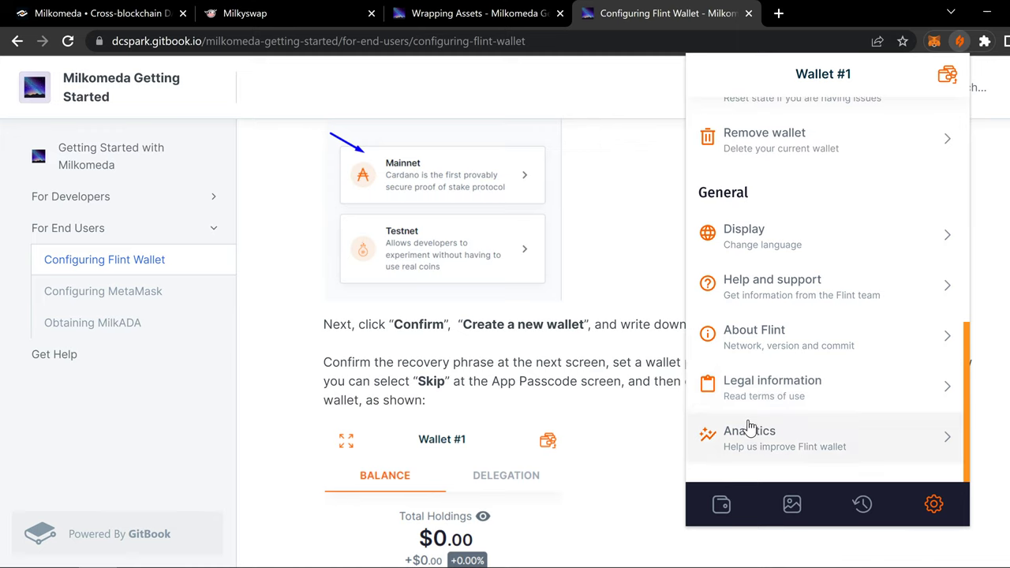
Check the wallet's delegation page, including its network selector, delegated balance and historical rewards
{"action": "left_click", "coordinate": [721, 503]}
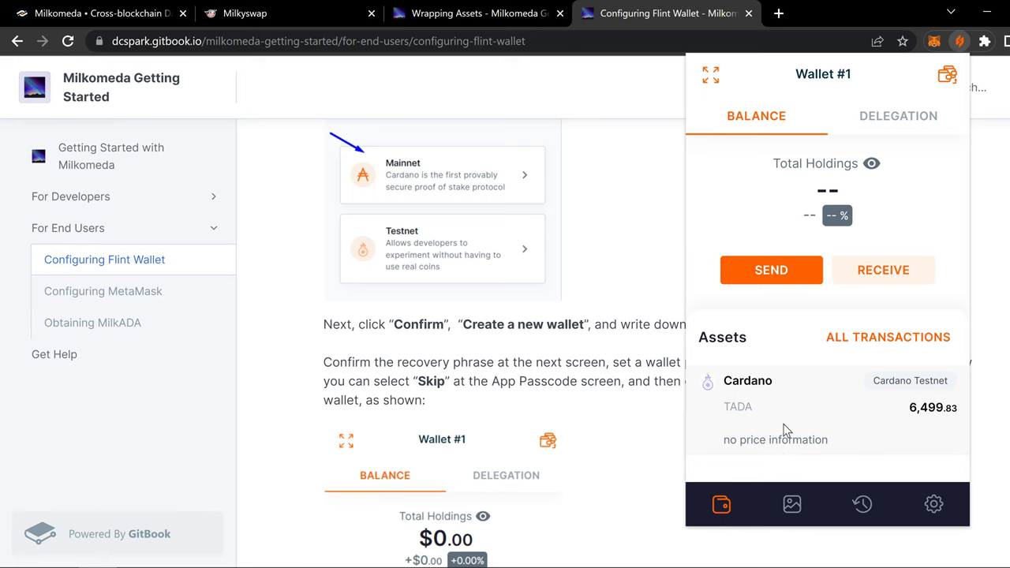
{"action": "left_click", "coordinate": [874, 134]}
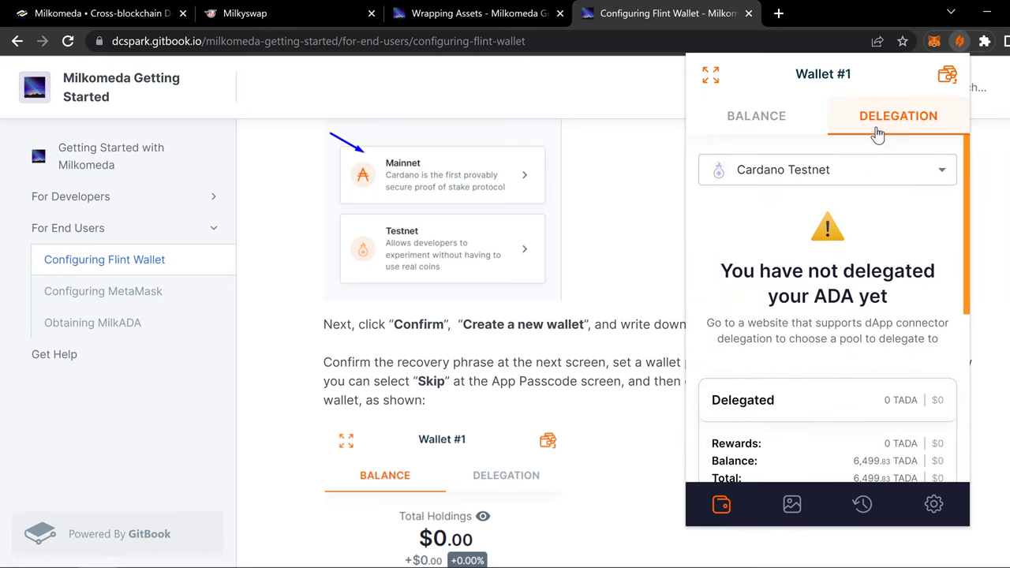
{"action": "left_click", "coordinate": [876, 169]}
{"action": "left_click", "coordinate": [881, 221]}
{"action": "scroll", "coordinate": [897, 292], "scroll_direction": "down", "scroll_amount": 1}
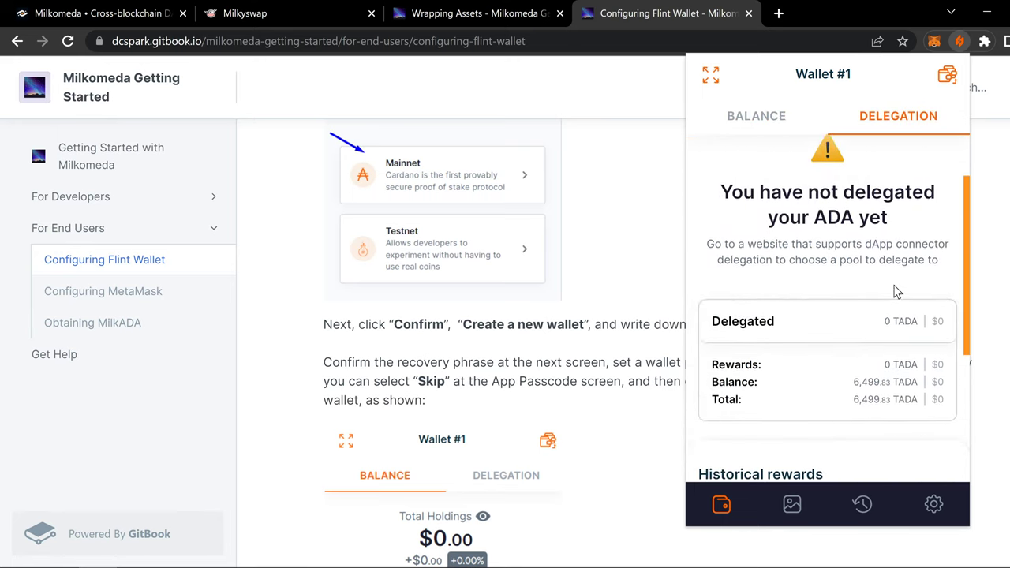
{"action": "scroll", "coordinate": [894, 292], "scroll_direction": "down", "scroll_amount": 3}
{"action": "scroll", "coordinate": [868, 290], "scroll_direction": "up", "scroll_amount": 4}
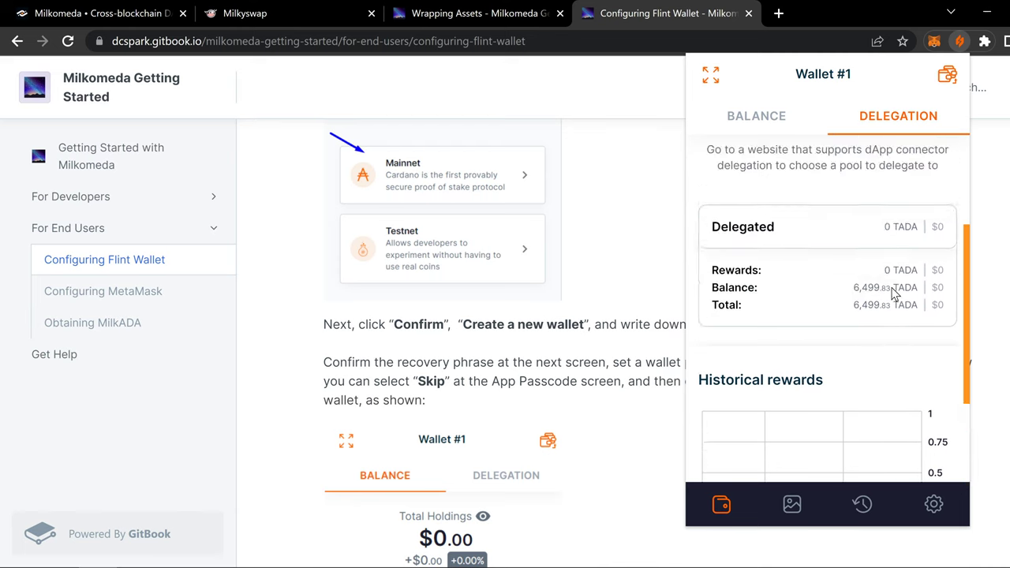
Return to the balance view, display the wallet list and reopen Account #1 to review its assets
{"action": "left_click", "coordinate": [774, 115]}
{"action": "left_click", "coordinate": [945, 77]}
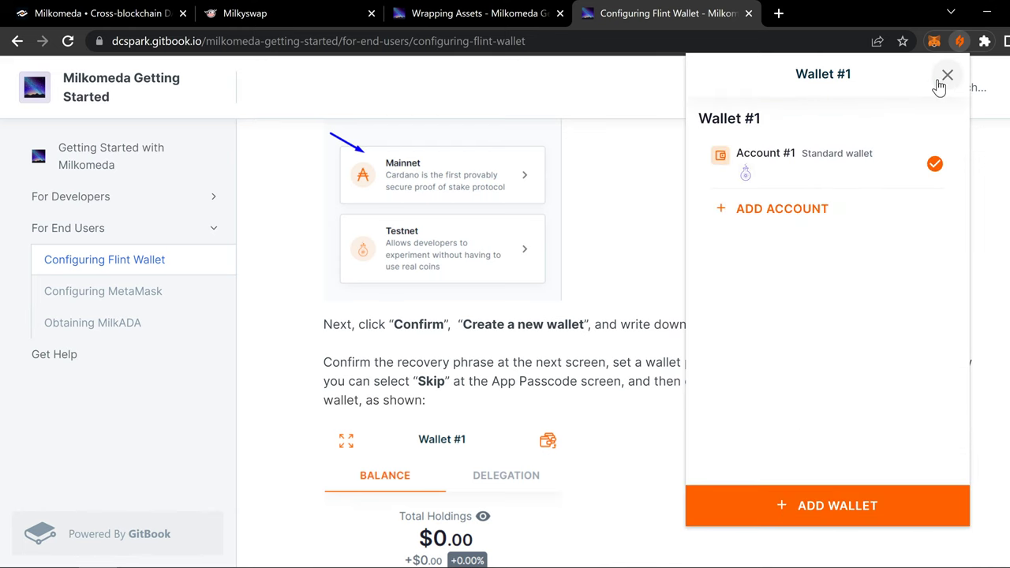
{"action": "left_click", "coordinate": [770, 156]}
{"action": "scroll", "coordinate": [869, 206], "scroll_direction": "down", "scroll_amount": 1}
{"action": "scroll", "coordinate": [869, 207], "scroll_direction": "up", "scroll_amount": 1}
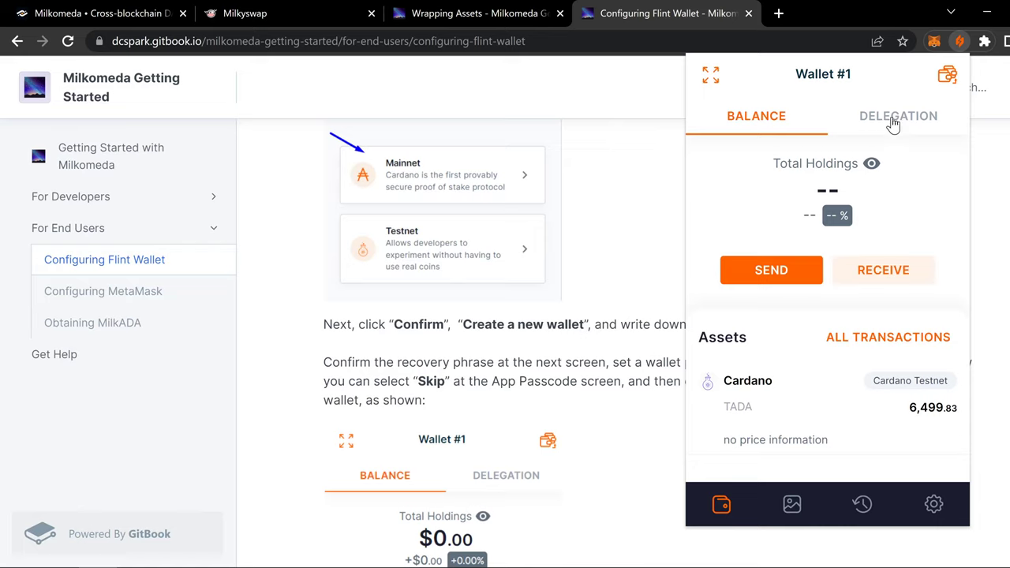
Preview adding an account as far as the compatibility warning, back out and close the Flint wallet
{"action": "left_click", "coordinate": [947, 76]}
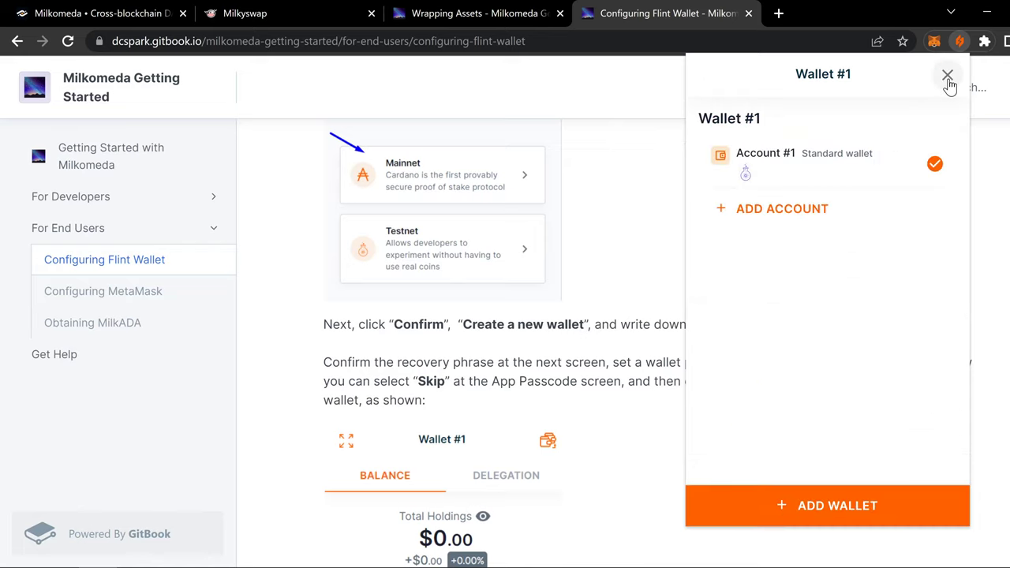
{"action": "left_click", "coordinate": [793, 210]}
{"action": "left_click", "coordinate": [821, 491]}
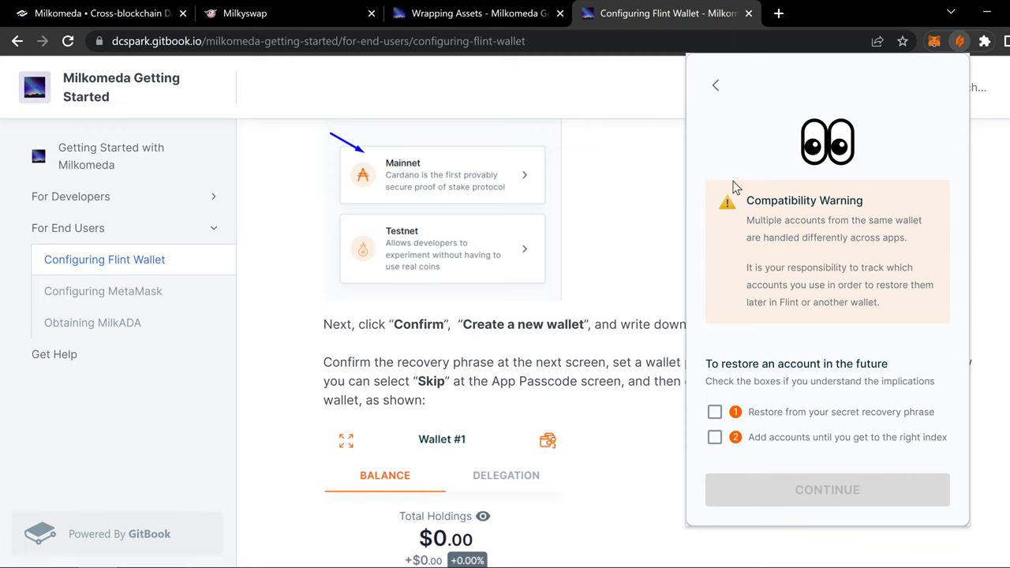
{"action": "left_click", "coordinate": [716, 87]}
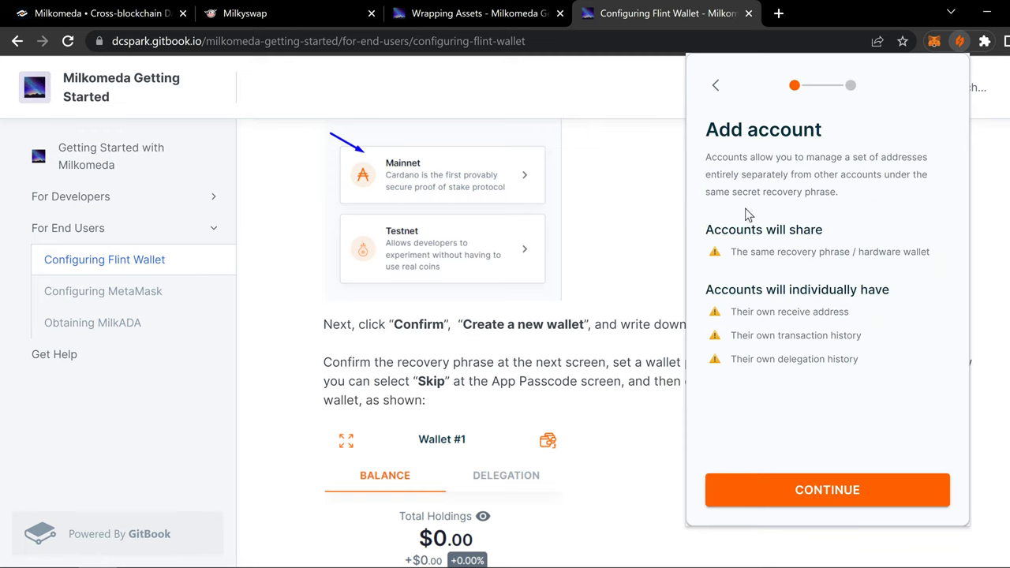
{"action": "left_click", "coordinate": [715, 87]}
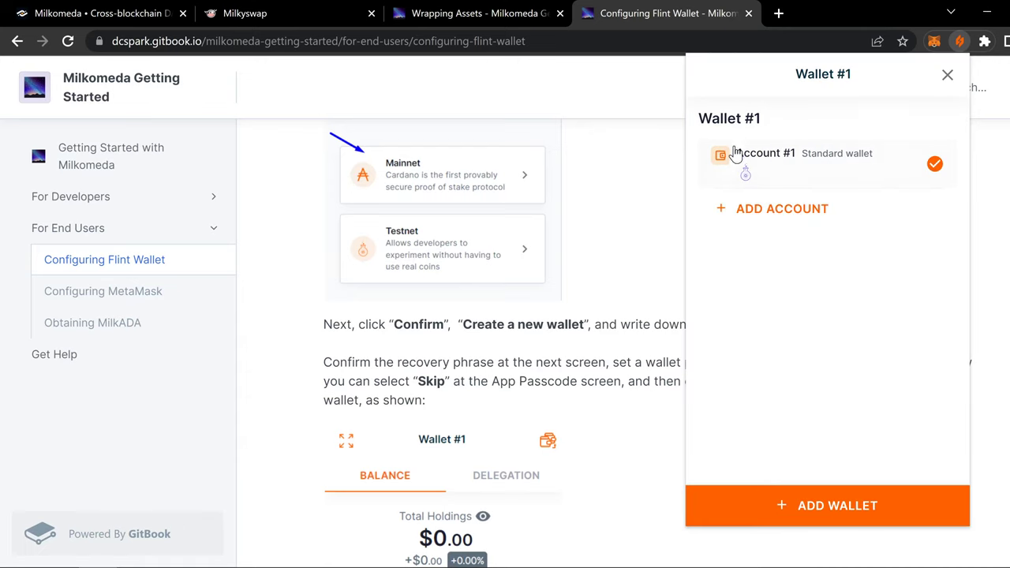
{"action": "left_click", "coordinate": [948, 76]}
{"action": "left_click", "coordinate": [621, 214]}
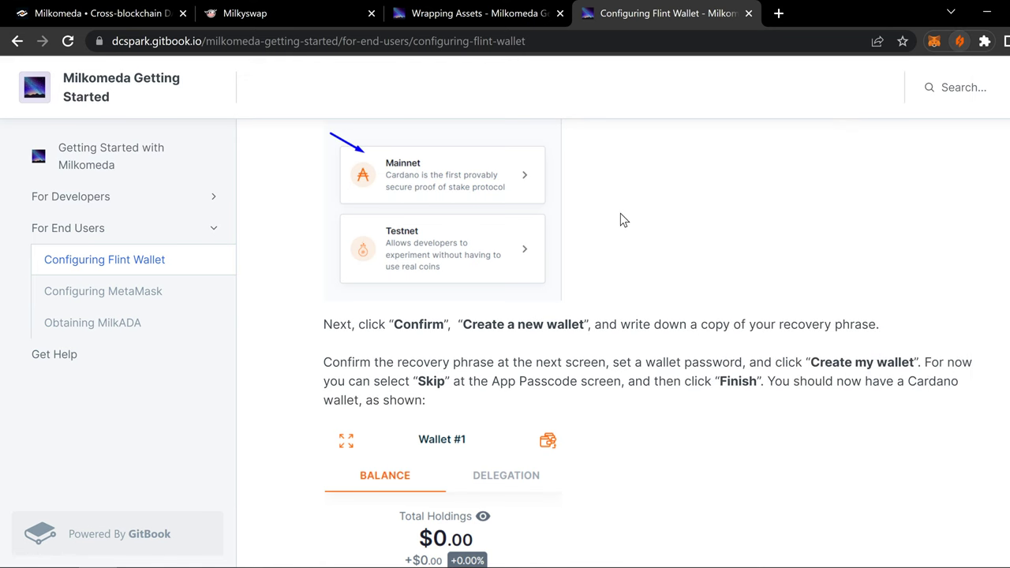
{"action": "scroll", "coordinate": [490, 363], "scroll_direction": "up", "scroll_amount": 2}
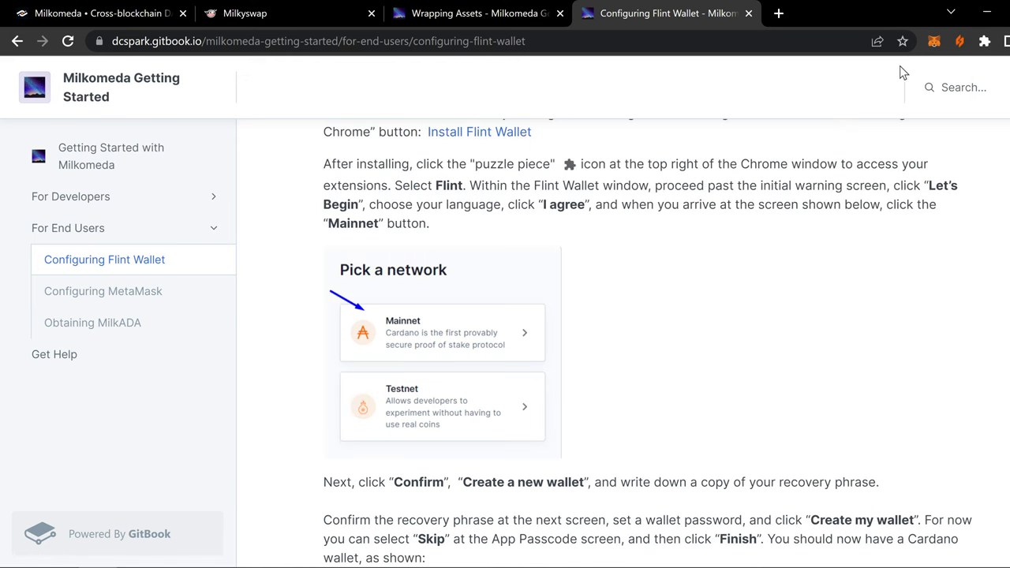
{"action": "left_click", "coordinate": [960, 41]}
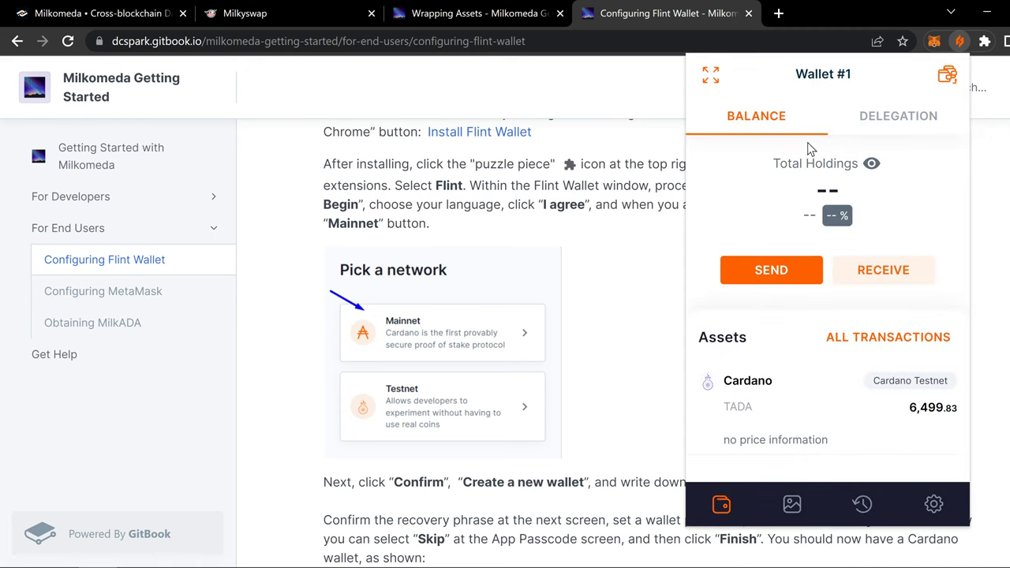
{"action": "left_click", "coordinate": [946, 77]}
{"action": "left_click", "coordinate": [813, 212]}
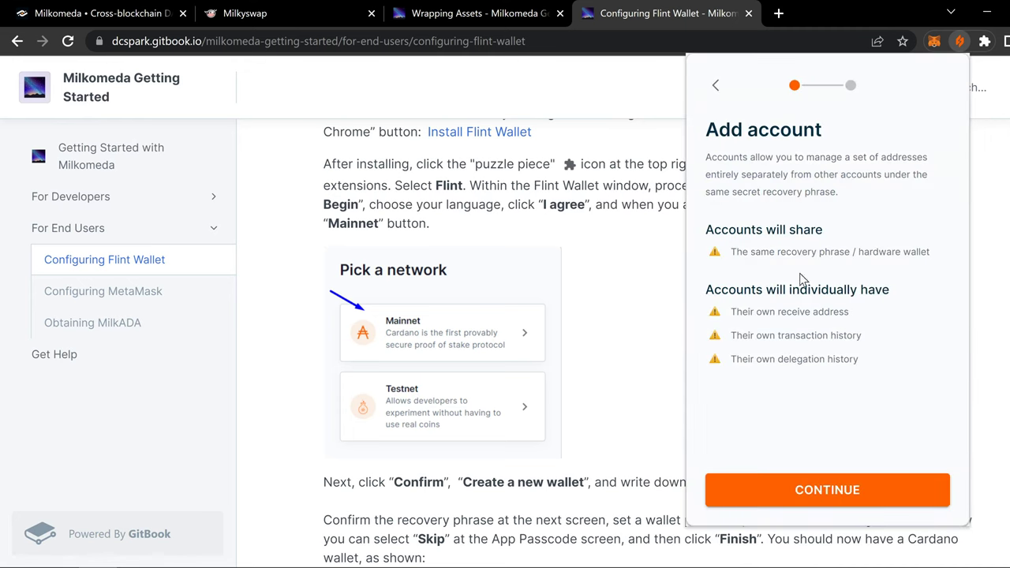
{"action": "left_click", "coordinate": [566, 332]}
Review the Configuring Flint Wallet guide from installation and network choice through wallet creation and funding with ADA
{"action": "scroll", "coordinate": [517, 311], "scroll_direction": "up", "scroll_amount": 1}
{"action": "scroll", "coordinate": [517, 312], "scroll_direction": "up", "scroll_amount": 1}
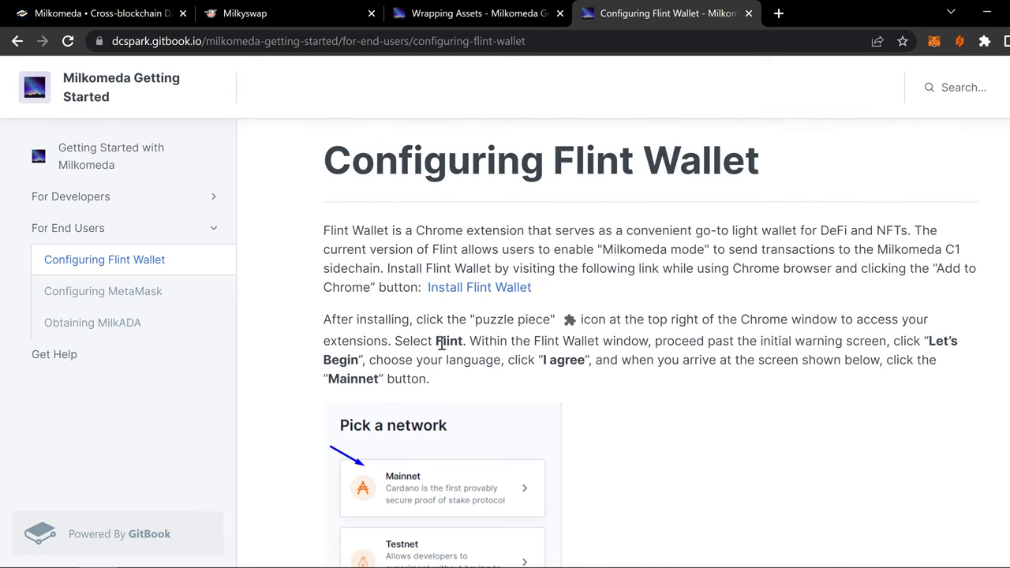
{"action": "scroll", "coordinate": [580, 353], "scroll_direction": "down", "scroll_amount": 2}
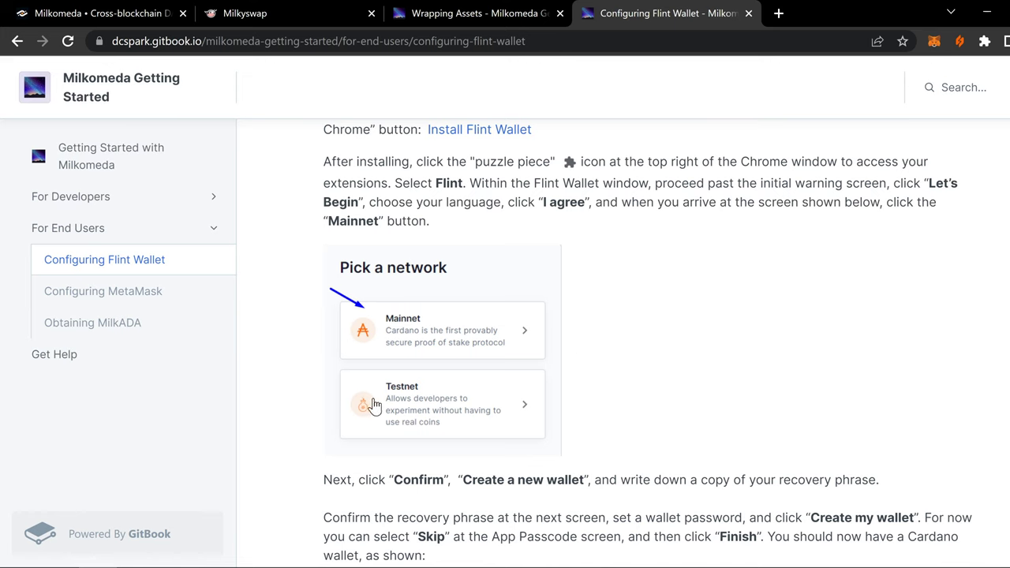
{"action": "scroll", "coordinate": [388, 406], "scroll_direction": "down", "scroll_amount": 1}
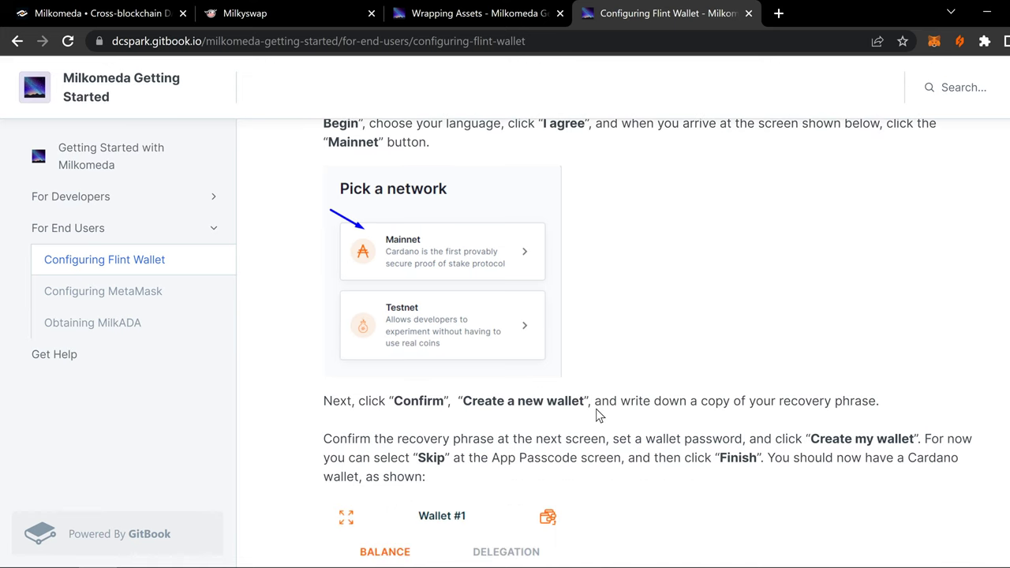
{"action": "scroll", "coordinate": [705, 417], "scroll_direction": "down", "scroll_amount": 2}
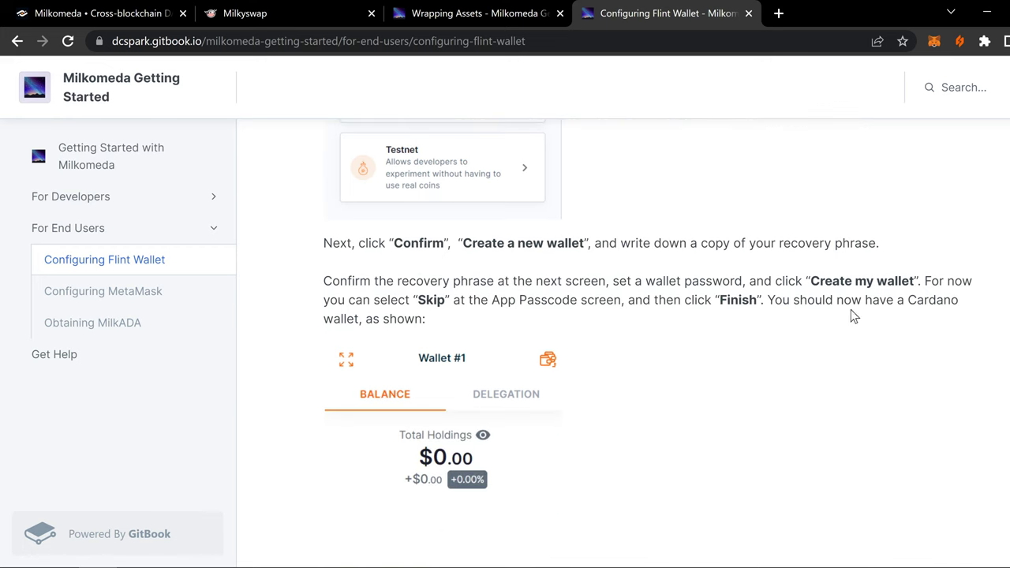
{"action": "scroll", "coordinate": [876, 316], "scroll_direction": "down", "scroll_amount": 5}
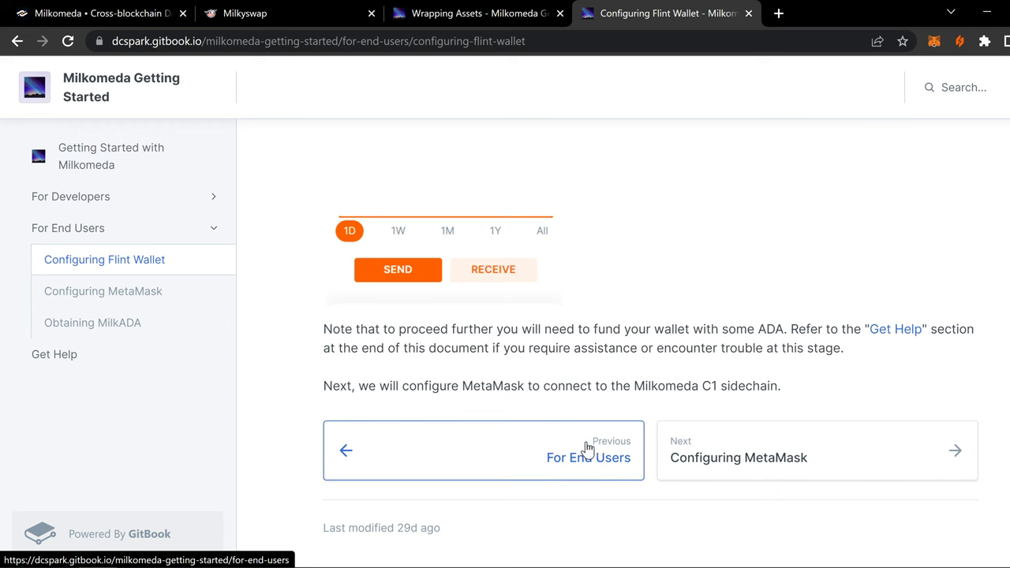
{"action": "scroll", "coordinate": [588, 448], "scroll_direction": "up", "scroll_amount": 10}
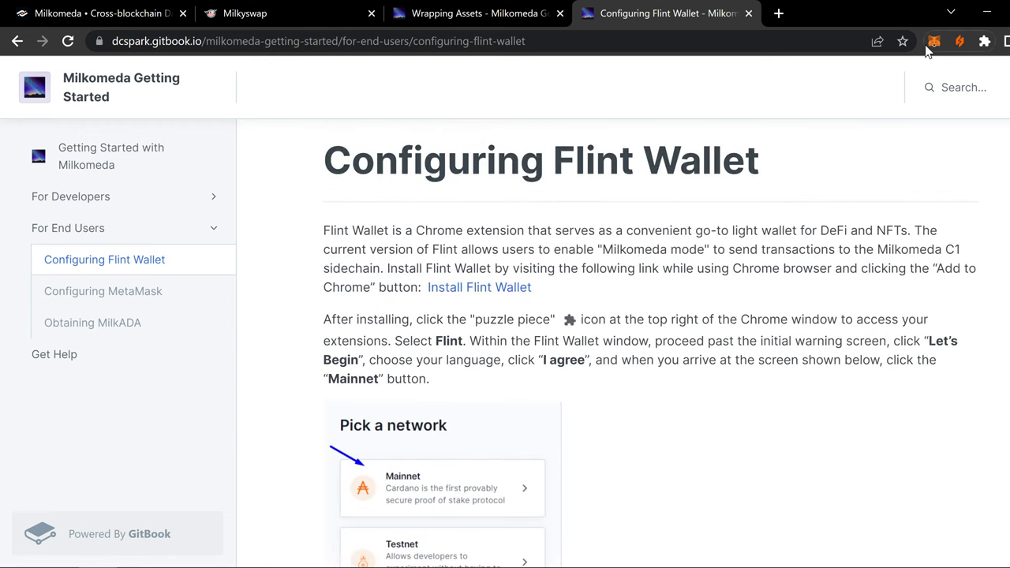
Reopen the Flint wallet extension and display Wallet #1's delegation page
{"action": "left_click", "coordinate": [959, 41]}
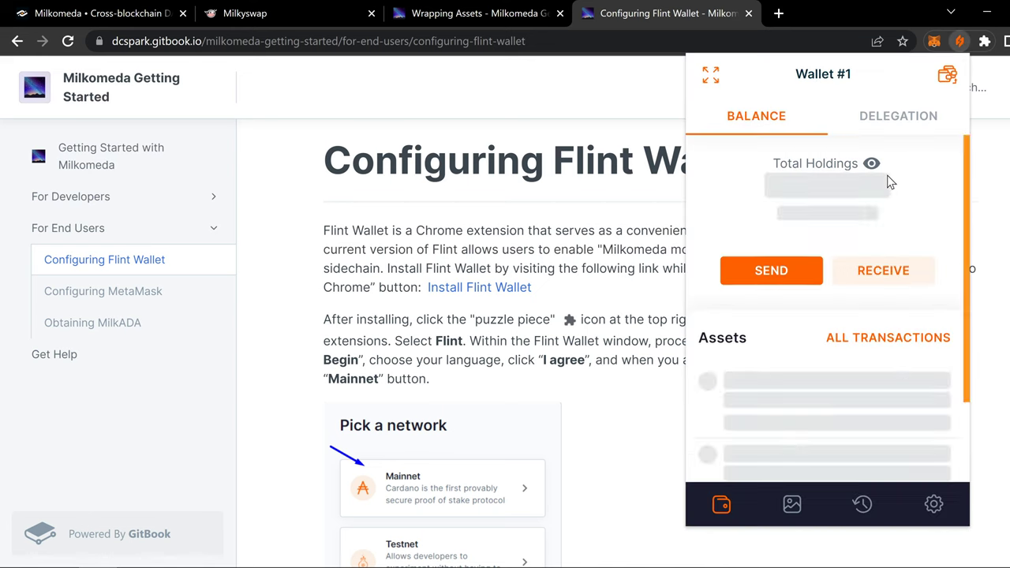
{"action": "left_click", "coordinate": [888, 125]}
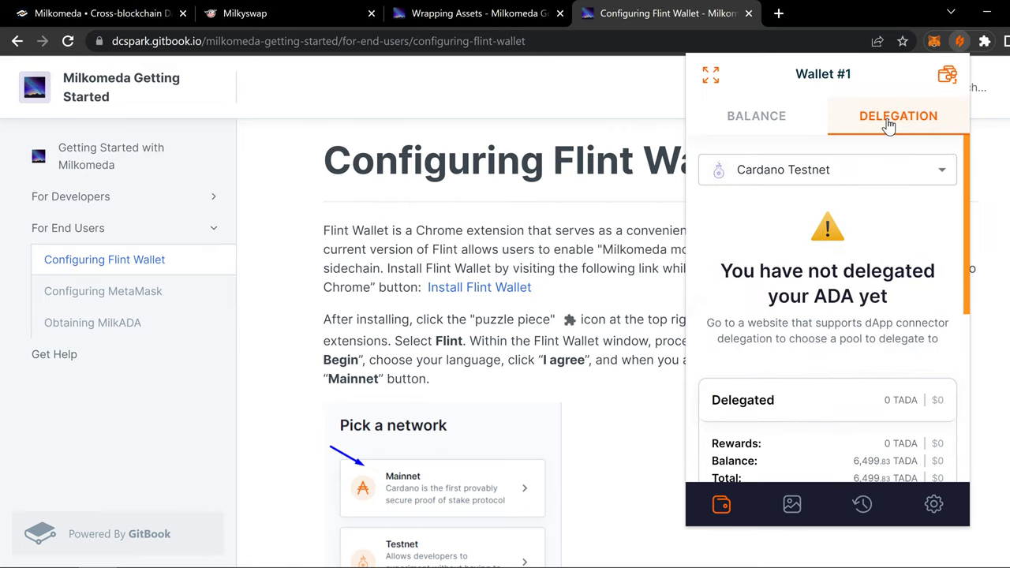
Check which networks Wallet #1's delegation page offers, keep Cardano Testnet selected and look over the delegation details
{"action": "left_click", "coordinate": [860, 174]}
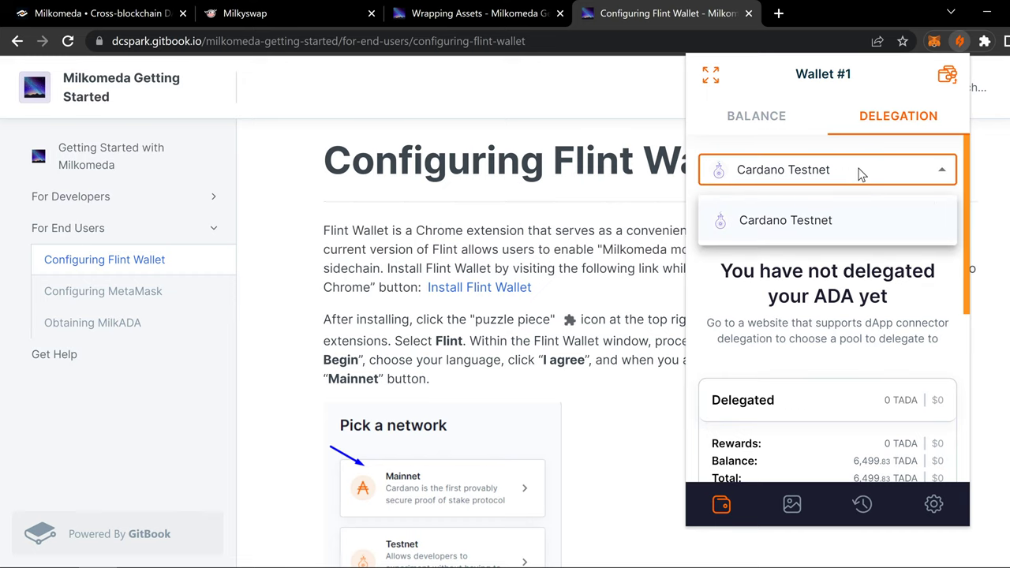
{"action": "left_click", "coordinate": [825, 225]}
{"action": "left_click", "coordinate": [851, 169]}
{"action": "left_click", "coordinate": [847, 176]}
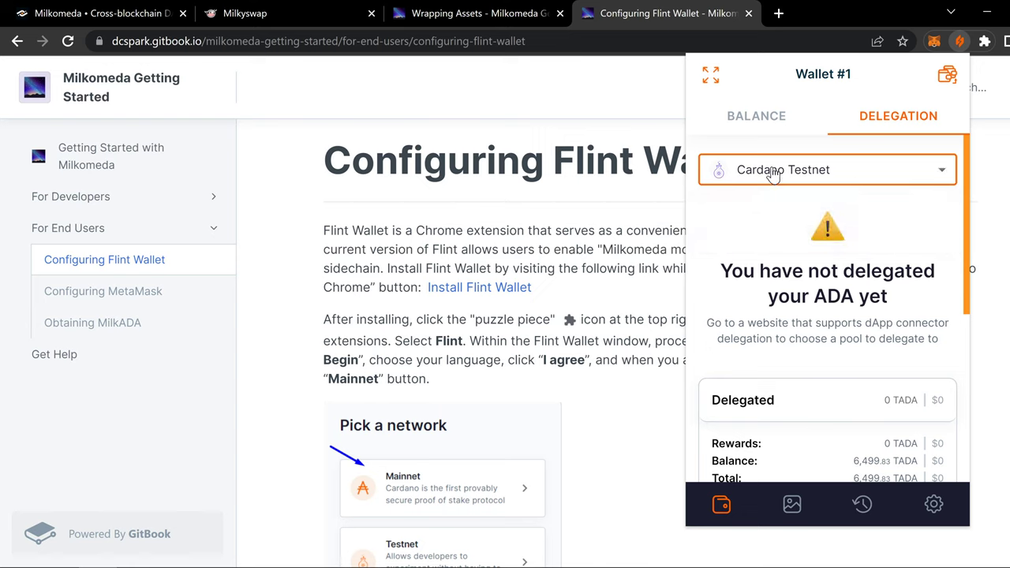
{"action": "scroll", "coordinate": [834, 242], "scroll_direction": "down", "scroll_amount": 5}
{"action": "scroll", "coordinate": [829, 236], "scroll_direction": "up", "scroll_amount": 5}
Return to Wallet #1's balance view, look through its assets and close the Flint wallet
{"action": "left_click", "coordinate": [755, 118]}
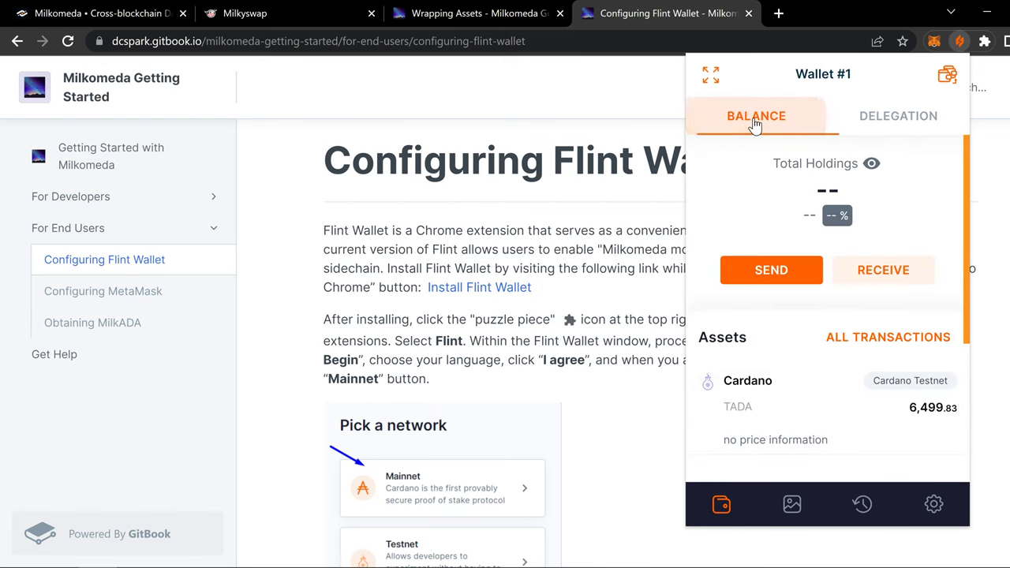
{"action": "scroll", "coordinate": [834, 400], "scroll_direction": "down", "scroll_amount": 3}
{"action": "scroll", "coordinate": [830, 400], "scroll_direction": "up", "scroll_amount": 3}
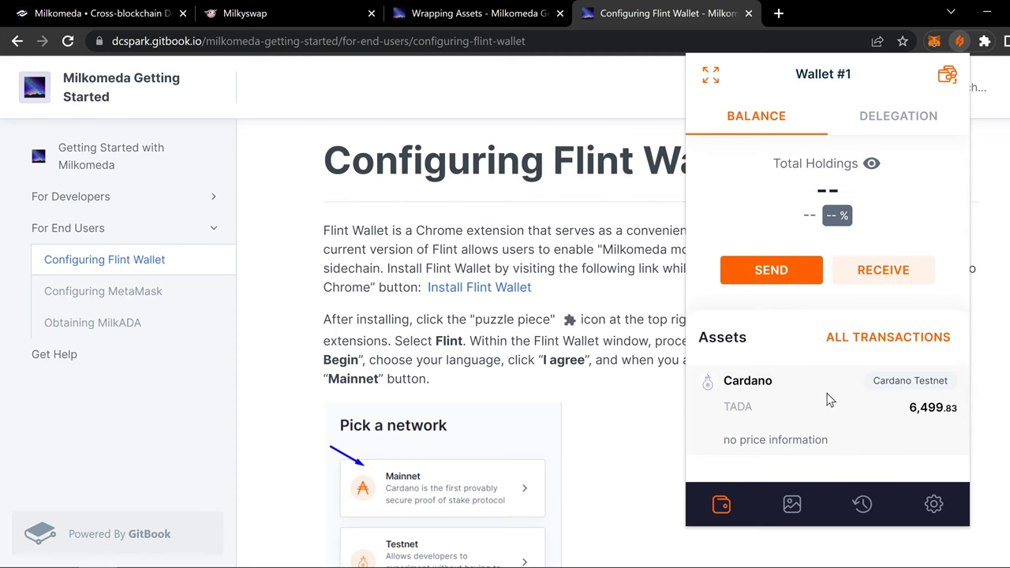
{"action": "left_click", "coordinate": [612, 229]}
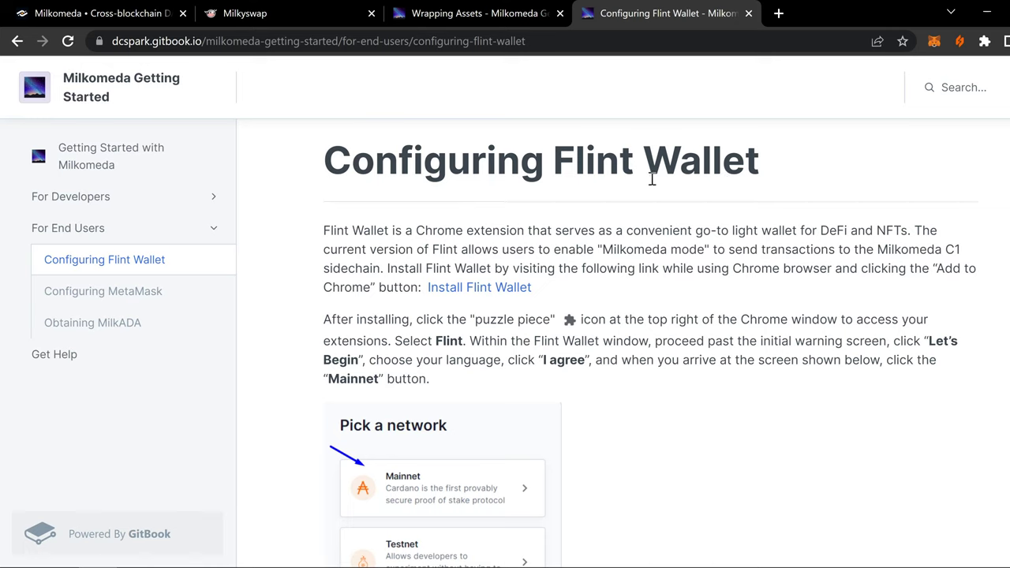
Switch to Discord and review the newest messages in MilkySwap's general channel about obtaining MilkADA and bridging
{"action": "mouse_move", "coordinate": [97, 556]}
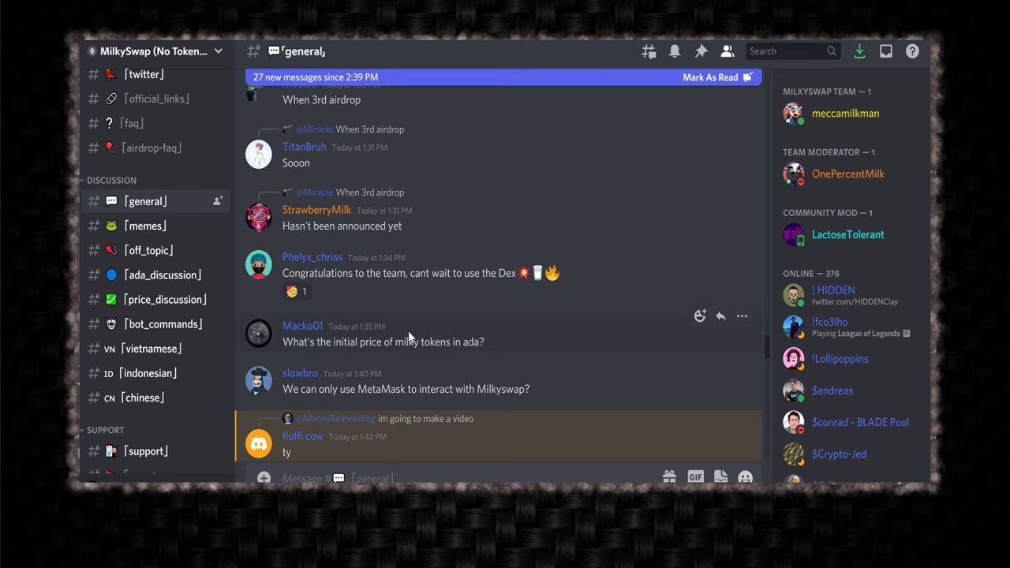
{"action": "scroll", "coordinate": [425, 332], "scroll_direction": "down", "scroll_amount": 15}
{"action": "scroll", "coordinate": [435, 349], "scroll_direction": "down", "scroll_amount": 15}
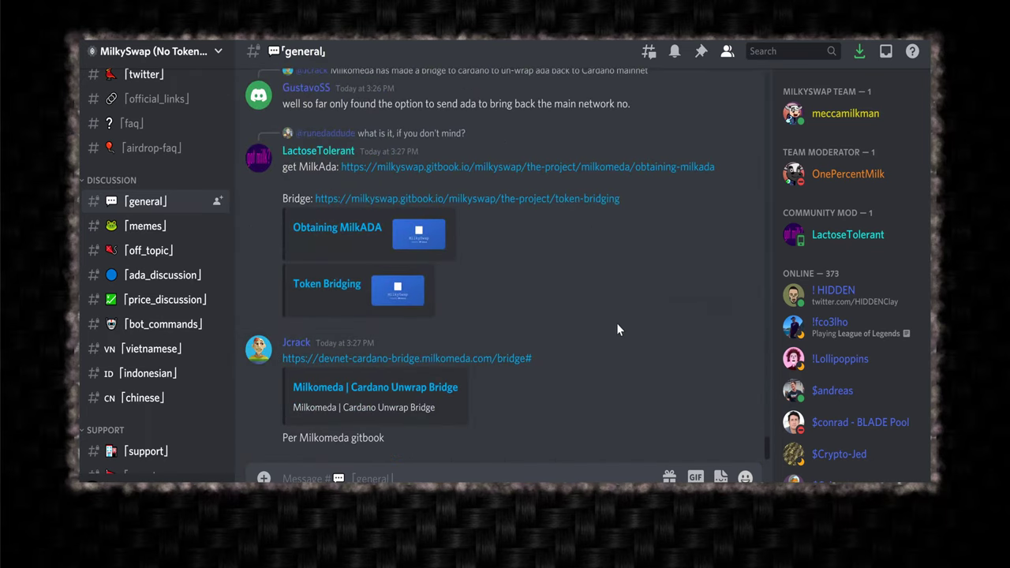
{"action": "scroll", "coordinate": [586, 294], "scroll_direction": "up", "scroll_amount": 2}
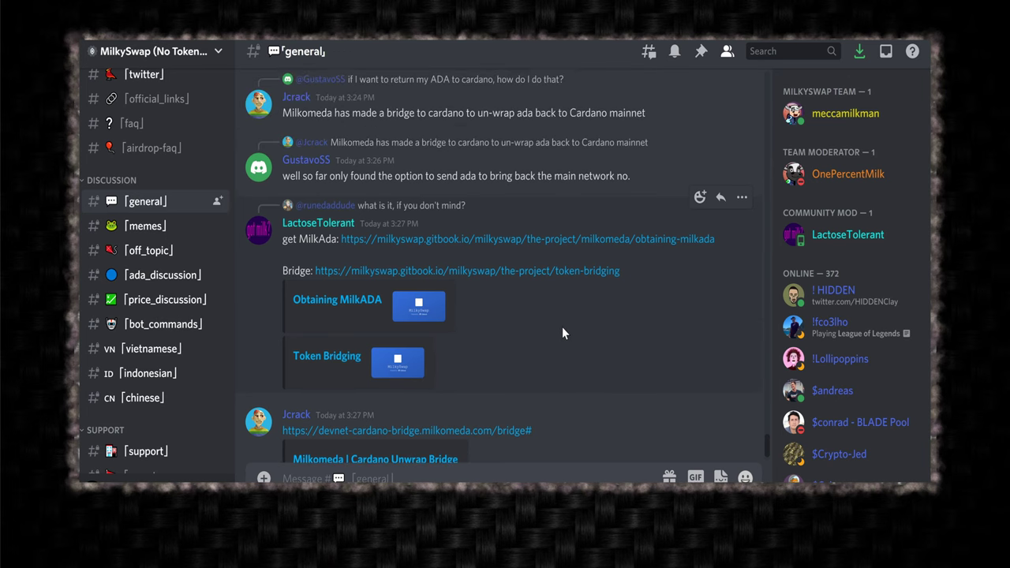
{"action": "scroll", "coordinate": [561, 335], "scroll_direction": "up", "scroll_amount": 5}
{"action": "scroll", "coordinate": [561, 336], "scroll_direction": "up", "scroll_amount": 2}
{"action": "scroll", "coordinate": [561, 335], "scroll_direction": "down", "scroll_amount": 6}
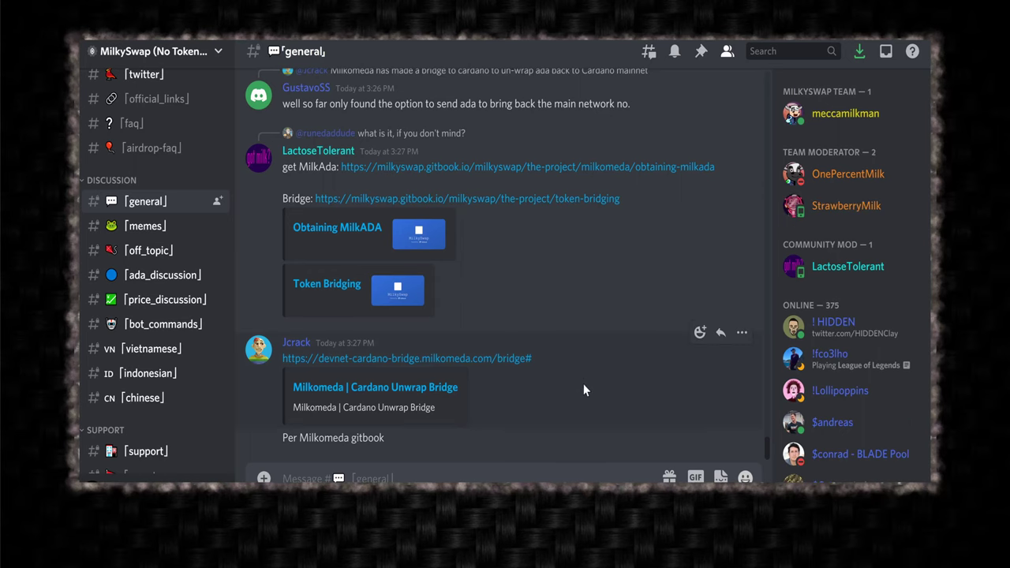
Read back through the general channel's earlier discussion on MetaMask setup and returning ADA to Cardano, ending at the bridge links
{"action": "scroll", "coordinate": [580, 380], "scroll_direction": "up", "scroll_amount": 10}
{"action": "scroll", "coordinate": [579, 383], "scroll_direction": "up", "scroll_amount": 3}
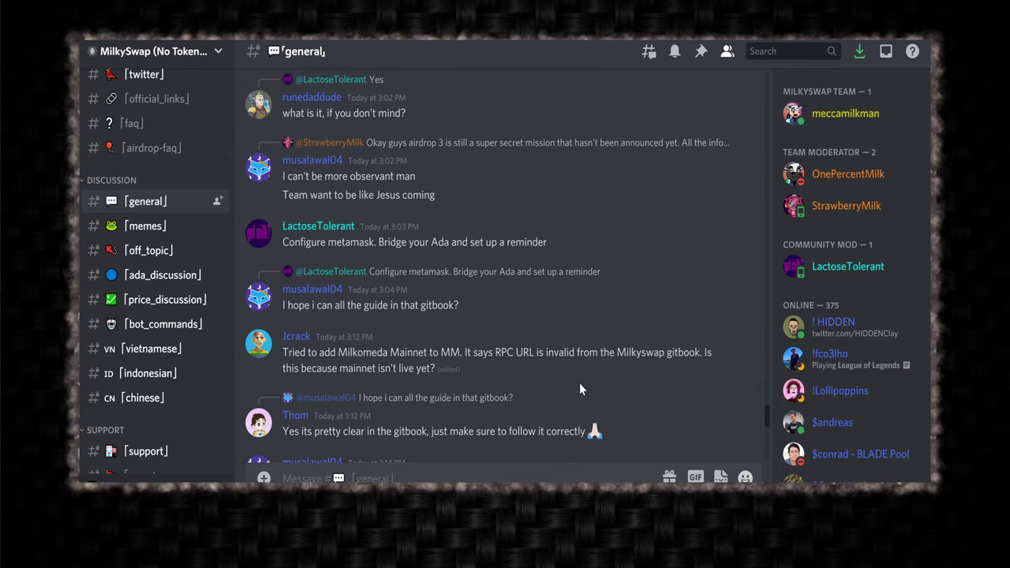
{"action": "scroll", "coordinate": [579, 382], "scroll_direction": "down", "scroll_amount": 10}
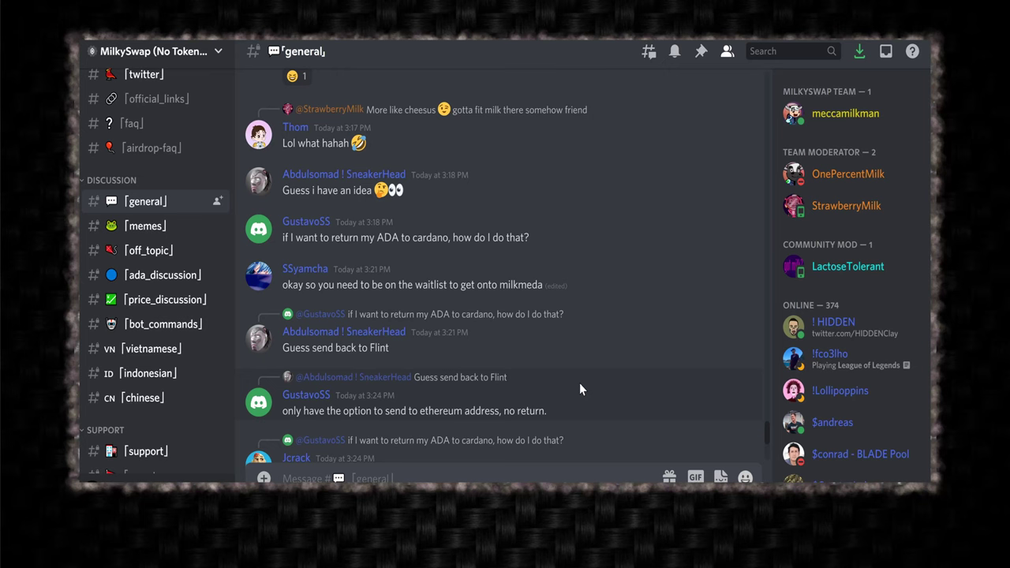
{"action": "scroll", "coordinate": [580, 383], "scroll_direction": "down", "scroll_amount": 5}
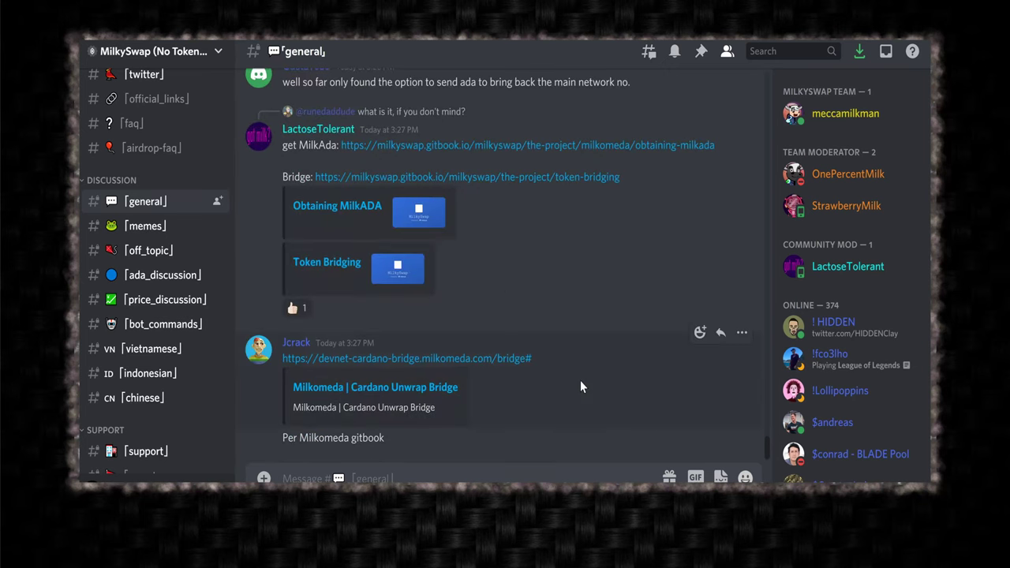